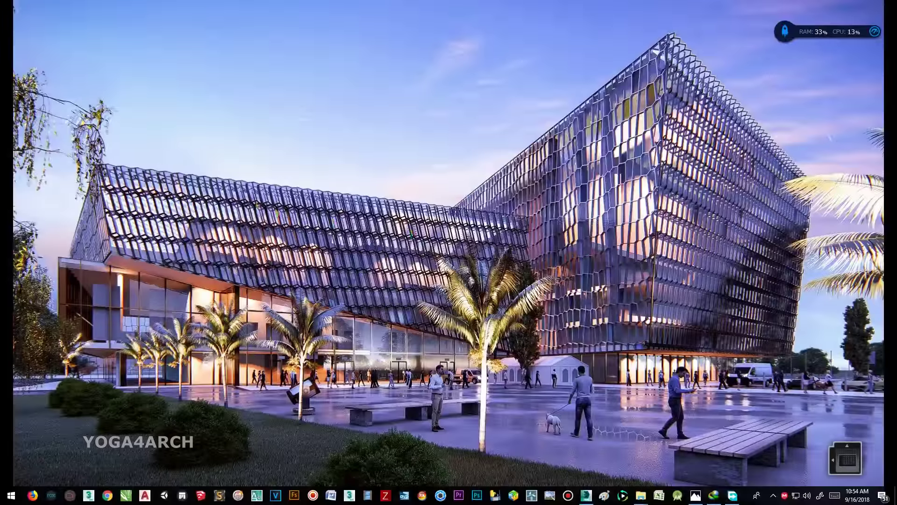
Step: Change options from the desktop right-click menu twice
{"action": "right_click", "coordinate": [283, 136]}
{"action": "left_click", "coordinate": [311, 157]}
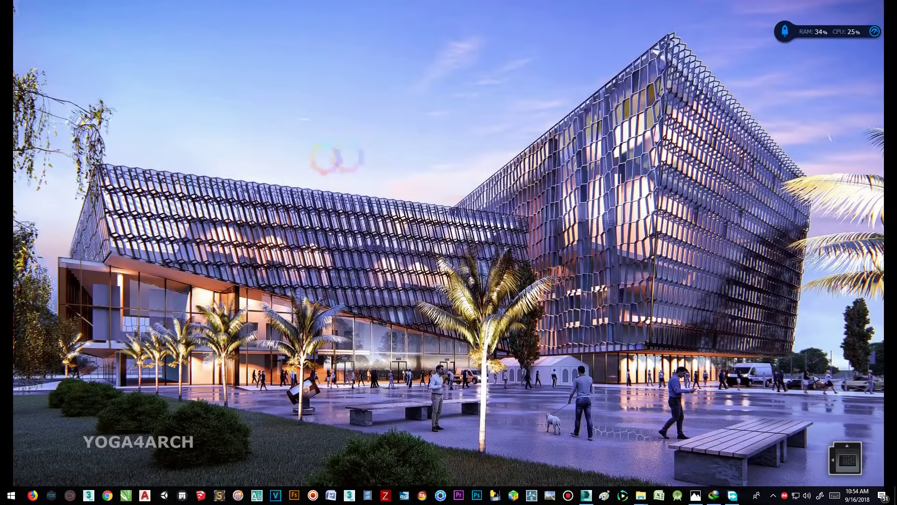
{"action": "right_click", "coordinate": [441, 150]}
{"action": "left_click", "coordinate": [465, 175]}
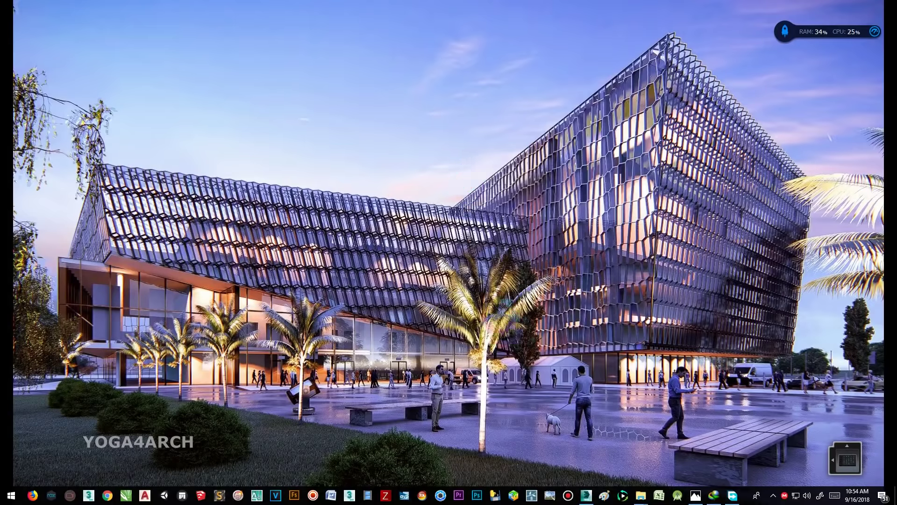
Step: Open the courtyard reference photo in Photos and zoom in for a close look
{"action": "left_click", "coordinate": [696, 496]}
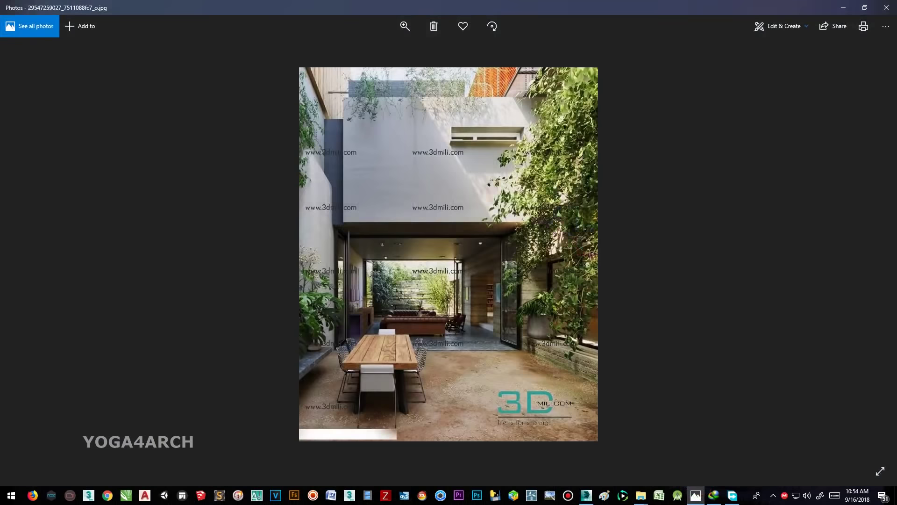
{"action": "left_click", "coordinate": [404, 26]}
{"action": "mouse_move", "coordinate": [367, 49]}
{"action": "left_mouse_down"}
{"action": "mouse_move", "coordinate": [382, 50]}
{"action": "mouse_move", "coordinate": [485, 129]}
{"action": "left_mouse_up"}
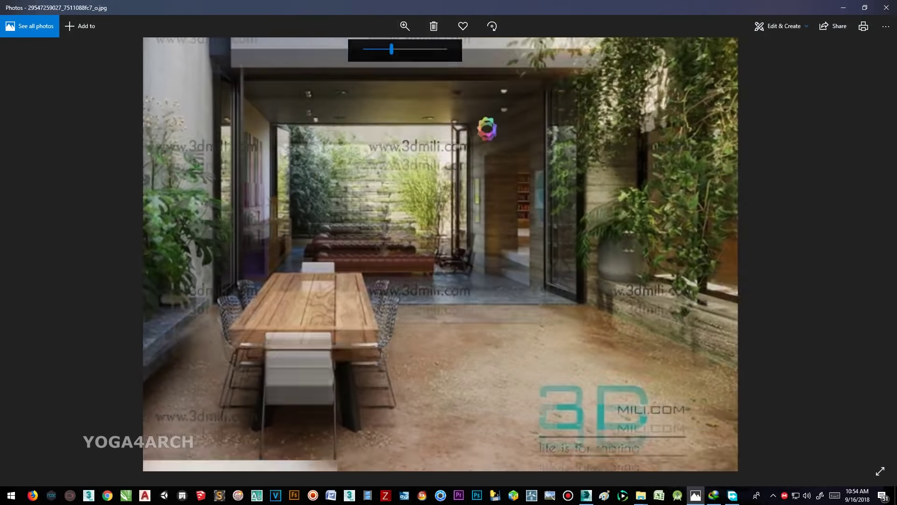
{"action": "scroll", "coordinate": [521, 257], "scroll_direction": "up", "scroll_amount": 5}
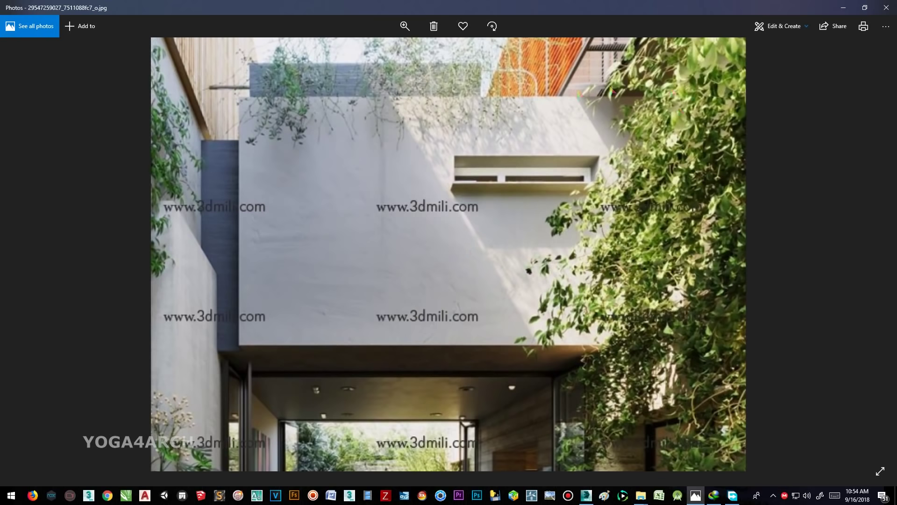
Step: Zoom back out to the whole photo, minimize Photos, and bring up PN house-1.max
{"action": "left_click", "coordinate": [404, 25]}
{"action": "left_click_drag", "start_coordinate": [381, 49], "coordinate": [369, 49]}
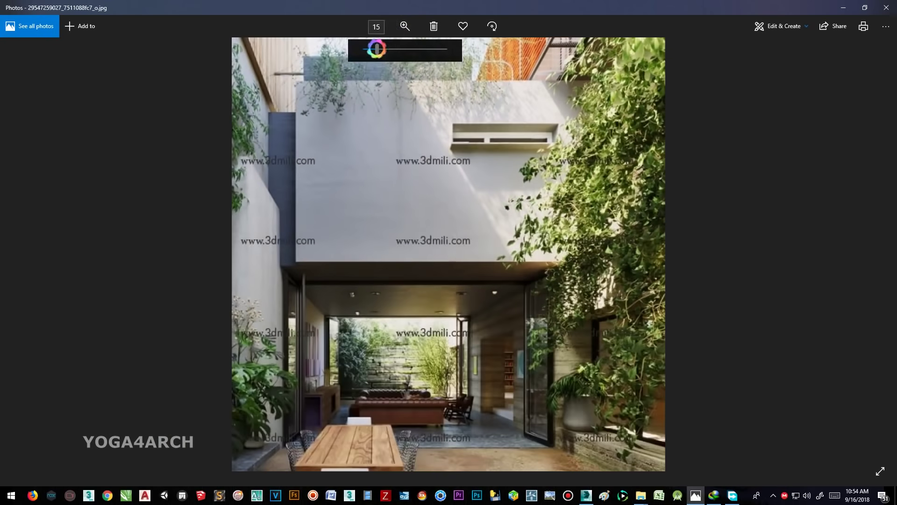
{"action": "left_click", "coordinate": [843, 8]}
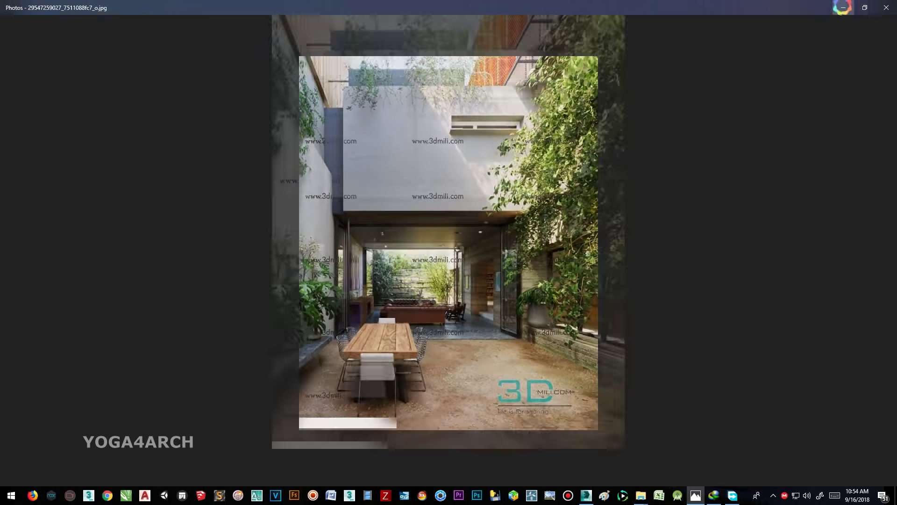
{"action": "left_click", "coordinate": [585, 495]}
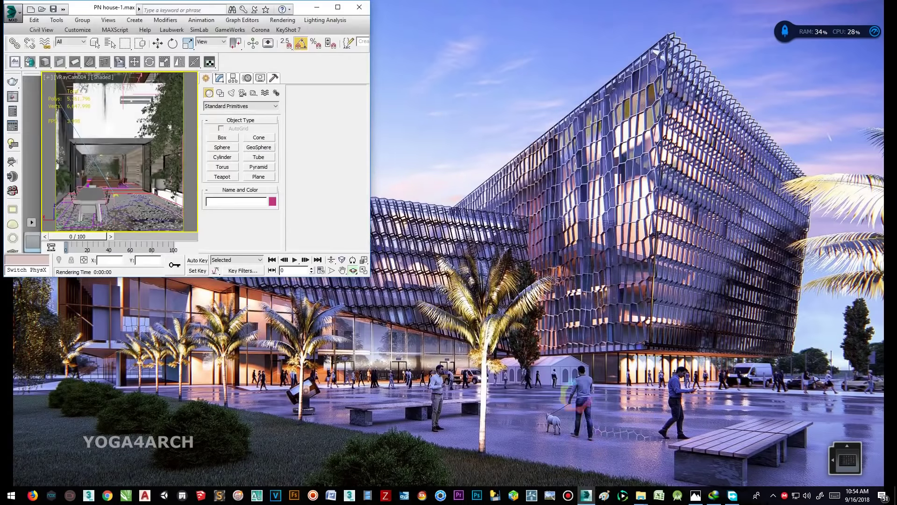
Step: Maximize 3ds Max and apply new Object Properties display settings to all objects
{"action": "left_click", "coordinate": [338, 8]}
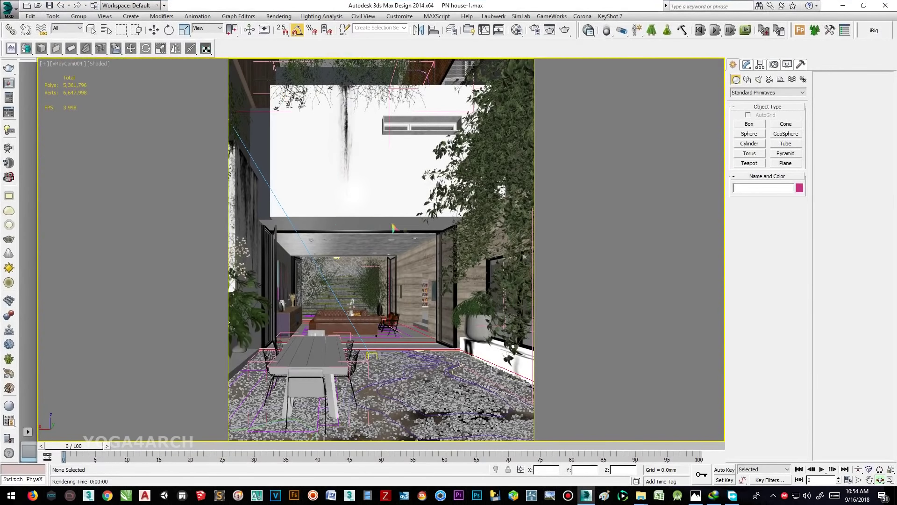
{"action": "key", "text": "ctrl+a"}
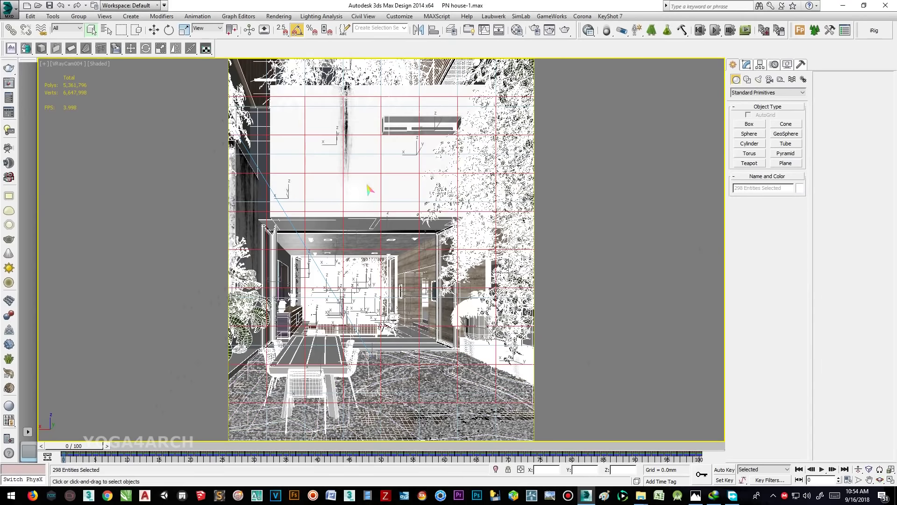
{"action": "right_click", "coordinate": [344, 234]}
{"action": "left_click", "coordinate": [397, 237]}
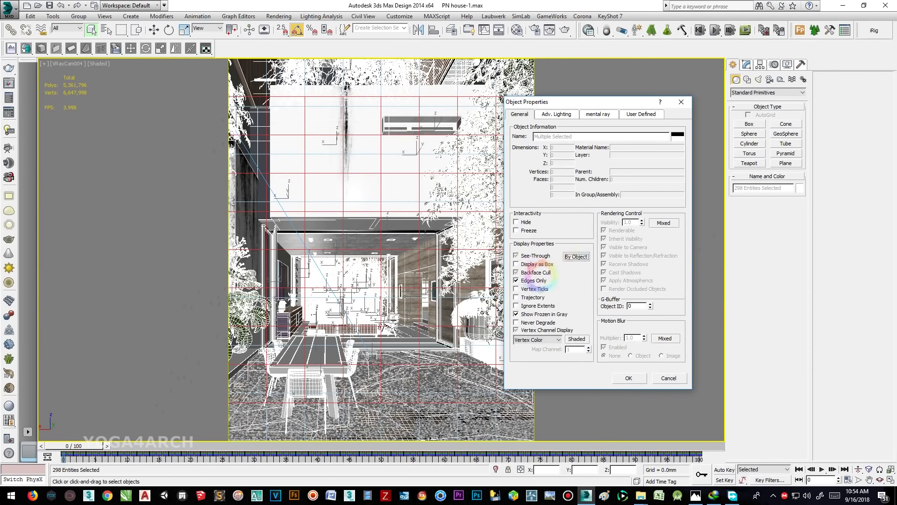
{"action": "left_click", "coordinate": [628, 378]}
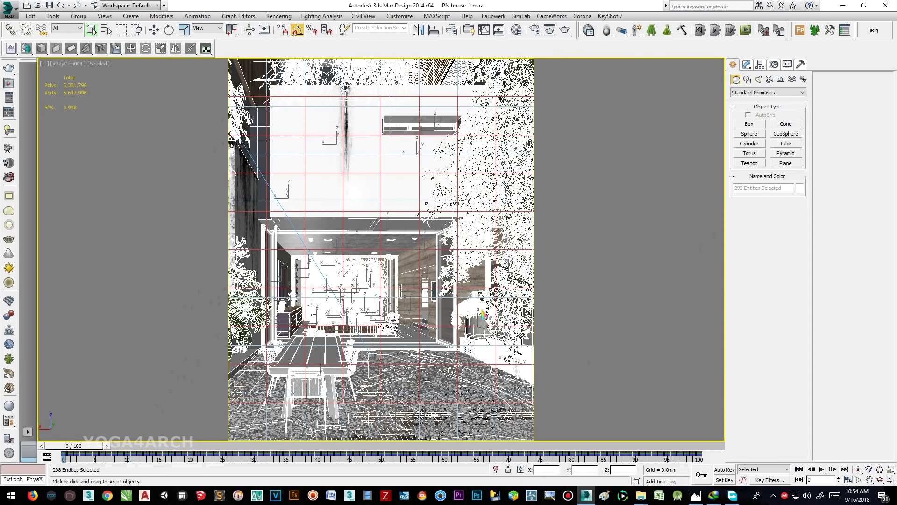
Step: Isolate a single object, bring hidden objects back, and switch to Top view
{"action": "left_click", "coordinate": [412, 272]}
{"action": "right_click", "coordinate": [435, 314]}
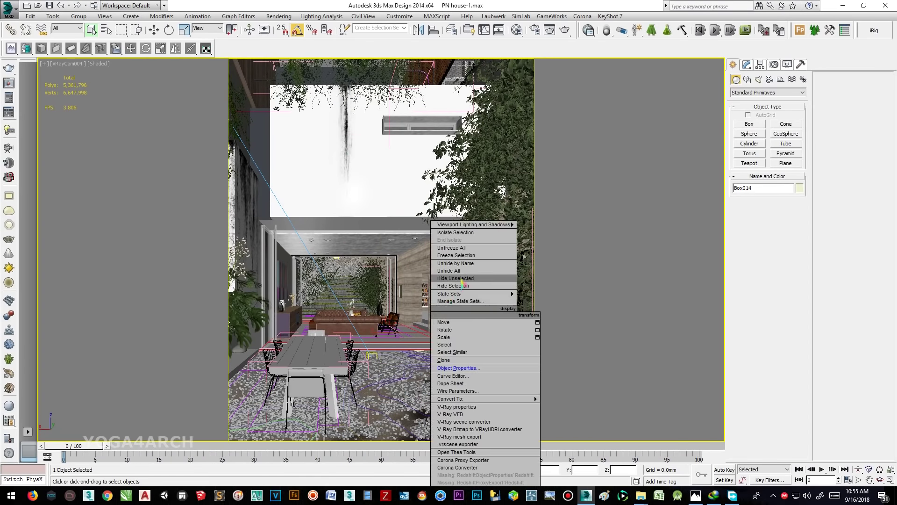
{"action": "left_click", "coordinate": [453, 280]}
{"action": "left_click", "coordinate": [462, 275]}
{"action": "key", "text": "t"}
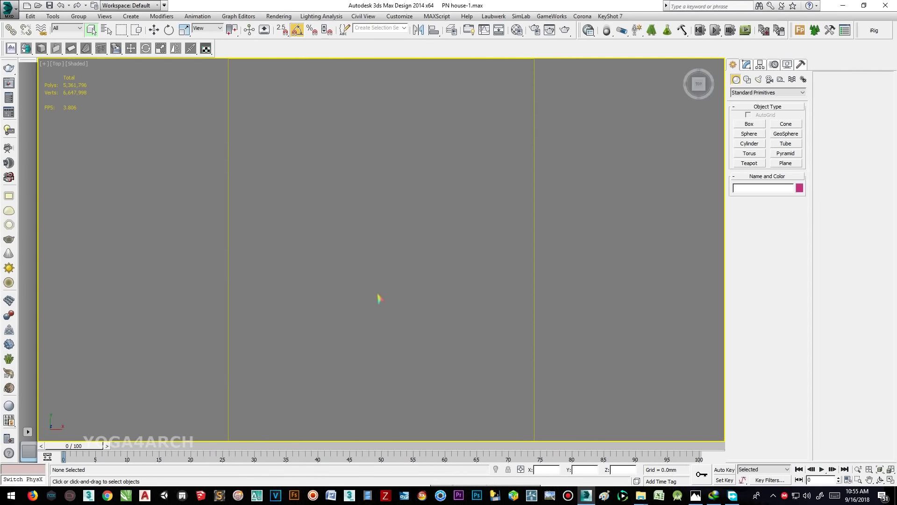
{"action": "scroll", "coordinate": [355, 280], "scroll_direction": "up", "scroll_amount": 5}
Step: Hide the gravel ground plane and another ground object, then select the pebble scatter
{"action": "left_click", "coordinate": [339, 237]}
{"action": "right_click", "coordinate": [336, 237]}
{"action": "left_click", "coordinate": [416, 213]}
{"action": "left_click", "coordinate": [344, 268]}
{"action": "right_click", "coordinate": [344, 267]}
{"action": "left_click", "coordinate": [427, 258]}
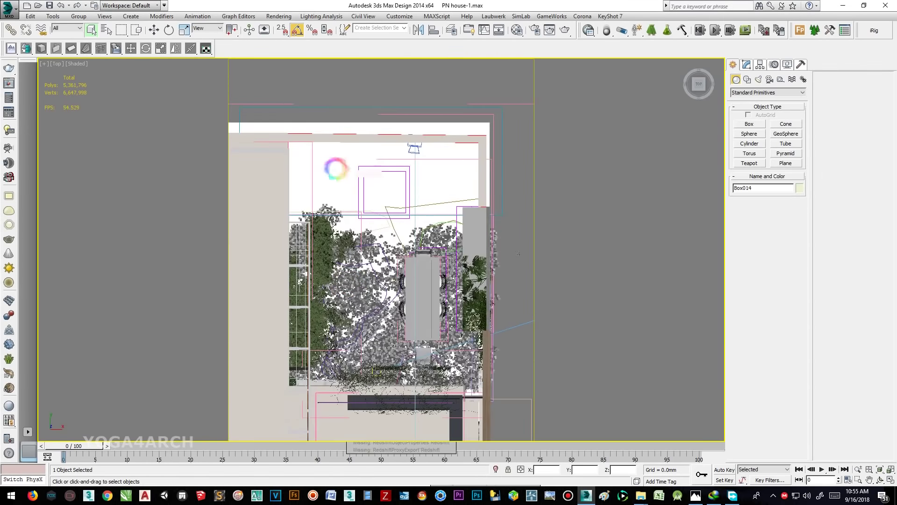
{"action": "scroll", "coordinate": [363, 282], "scroll_direction": "up", "scroll_amount": 5}
{"action": "left_click", "coordinate": [363, 282]}
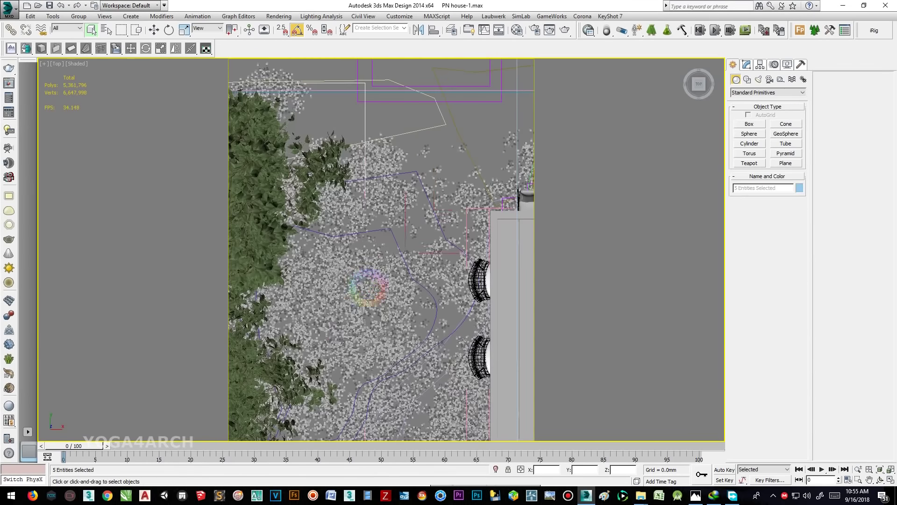
Step: Unhide all objects, isolate the pebble scatter, then unhide everything again keeping hidden layers hidden
{"action": "right_click", "coordinate": [471, 213]}
{"action": "left_click", "coordinate": [401, 173]}
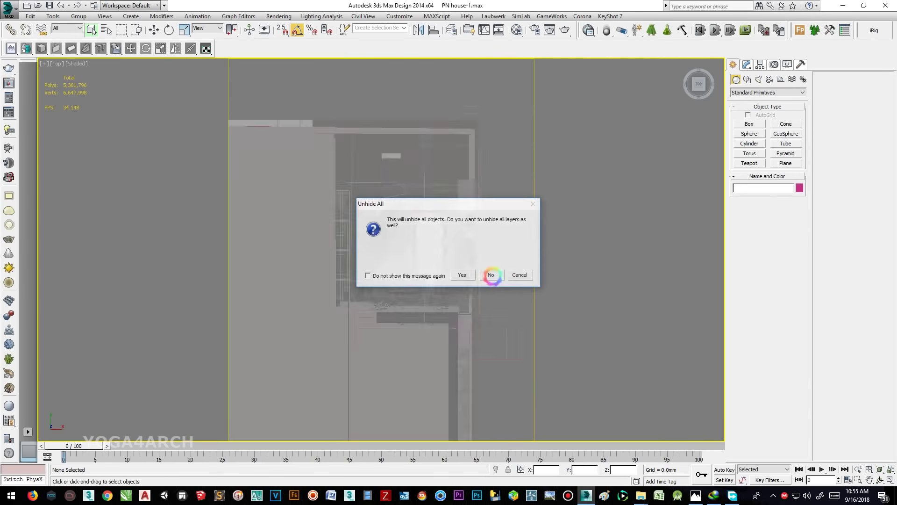
{"action": "left_click", "coordinate": [463, 274]}
{"action": "left_click", "coordinate": [392, 298]}
{"action": "right_click", "coordinate": [380, 268]}
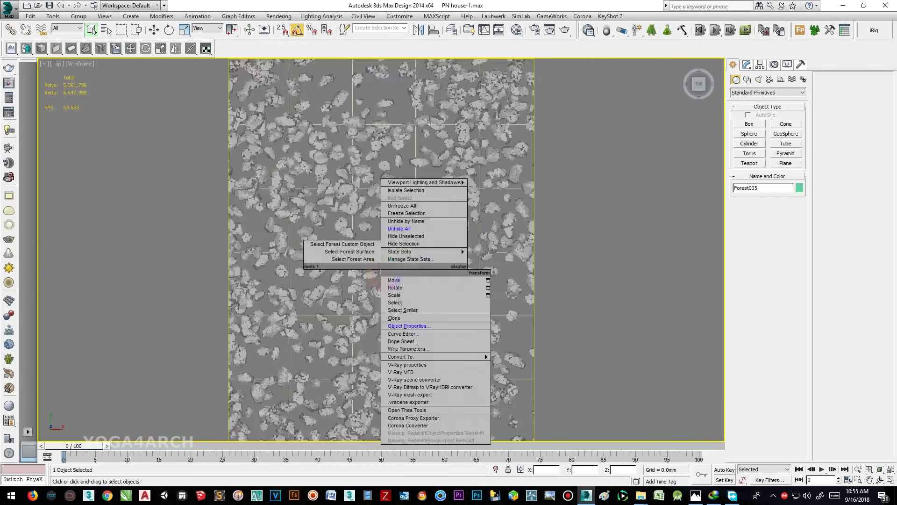
{"action": "left_click", "coordinate": [405, 235]}
{"action": "right_click", "coordinate": [406, 250]}
{"action": "left_click", "coordinate": [424, 208]}
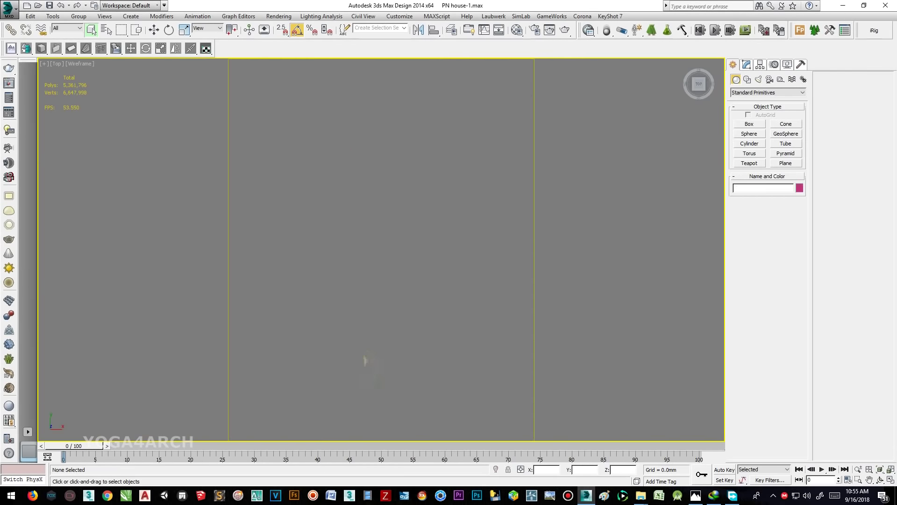
{"action": "left_click", "coordinate": [491, 271]}
Step: Return to the camera view of the courtyard
{"action": "scroll", "coordinate": [397, 224], "scroll_direction": "up", "scroll_amount": 5}
{"action": "scroll", "coordinate": [320, 350], "scroll_direction": "up", "scroll_amount": 5}
{"action": "scroll", "coordinate": [330, 224], "scroll_direction": "down", "scroll_amount": 8}
{"action": "key", "text": "c"}
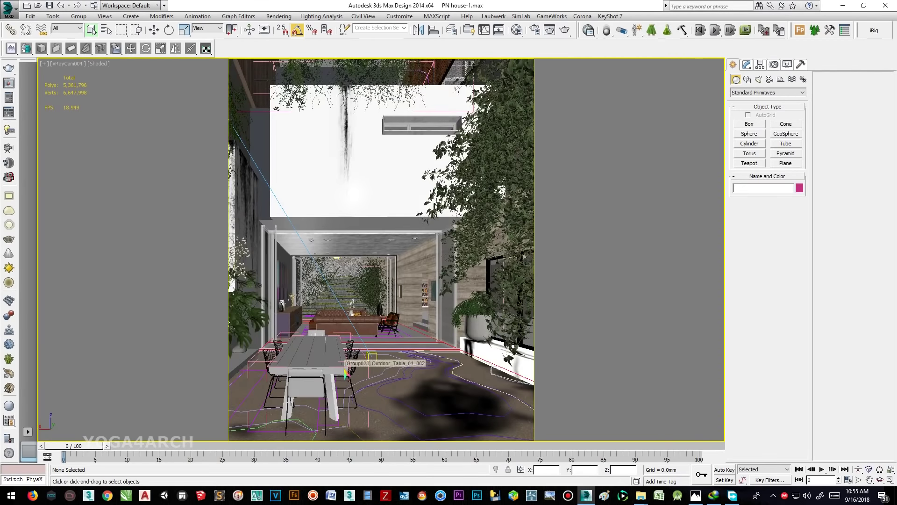
{"action": "left_click", "coordinate": [437, 16]}
Step: Run the conversor_v1.24 script to convert scene materials to Scanline, skipping the log
{"action": "left_click", "coordinate": [441, 49]}
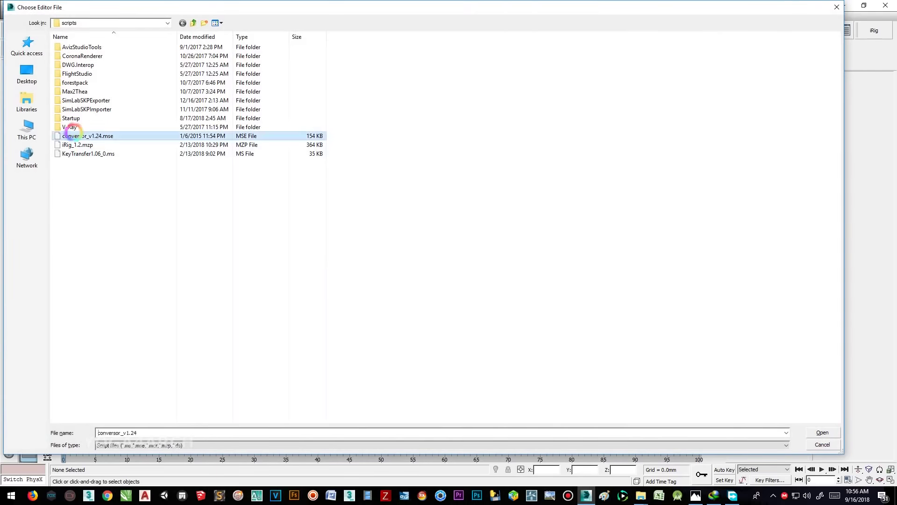
{"action": "double_click", "coordinate": [89, 134]}
{"action": "left_click", "coordinate": [463, 147]}
{"action": "left_click", "coordinate": [446, 232]}
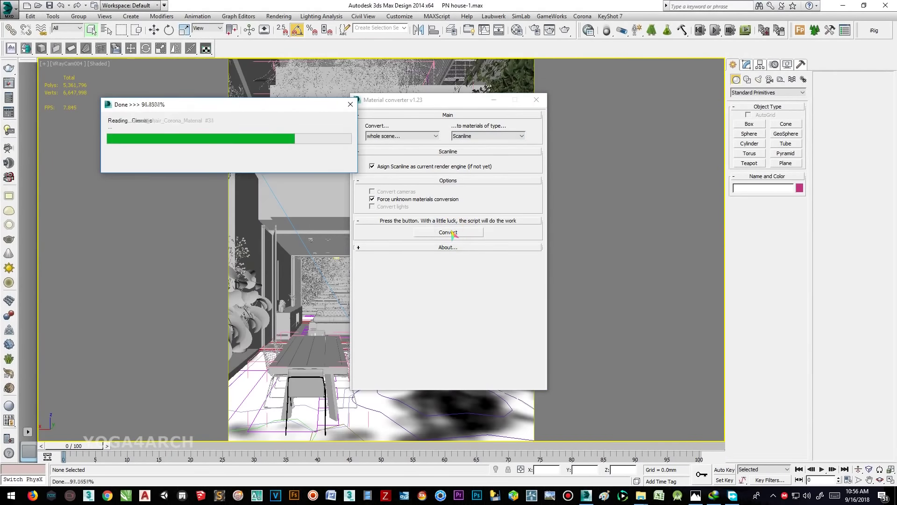
{"action": "left_click", "coordinate": [497, 282]}
{"action": "left_click", "coordinate": [537, 99]}
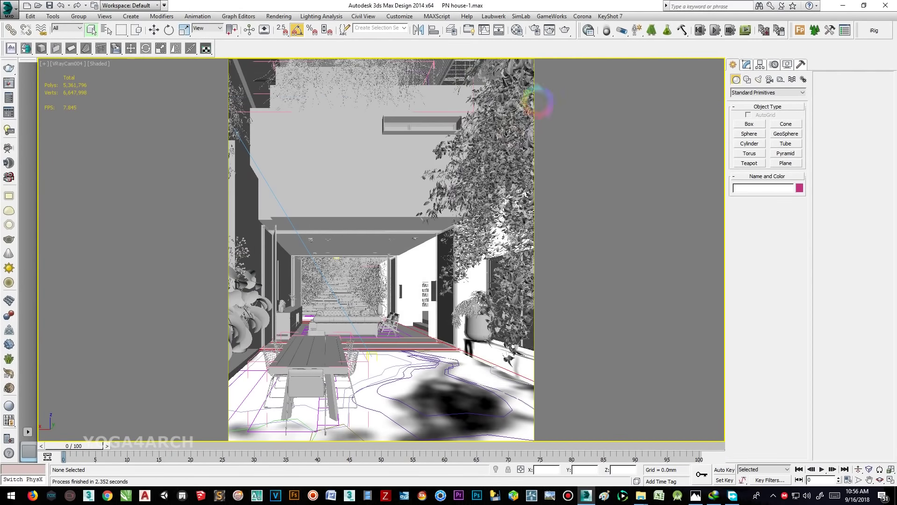
Step: Show materials in the camera viewport and inspect the plants, foliage and ceiling box
{"action": "left_click", "coordinate": [98, 64]}
{"action": "left_click", "coordinate": [255, 233]}
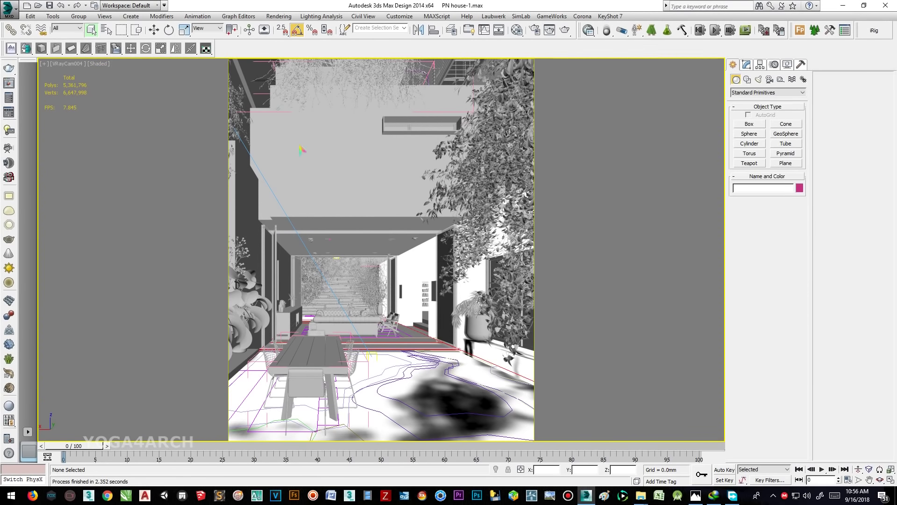
{"action": "left_click", "coordinate": [258, 314]}
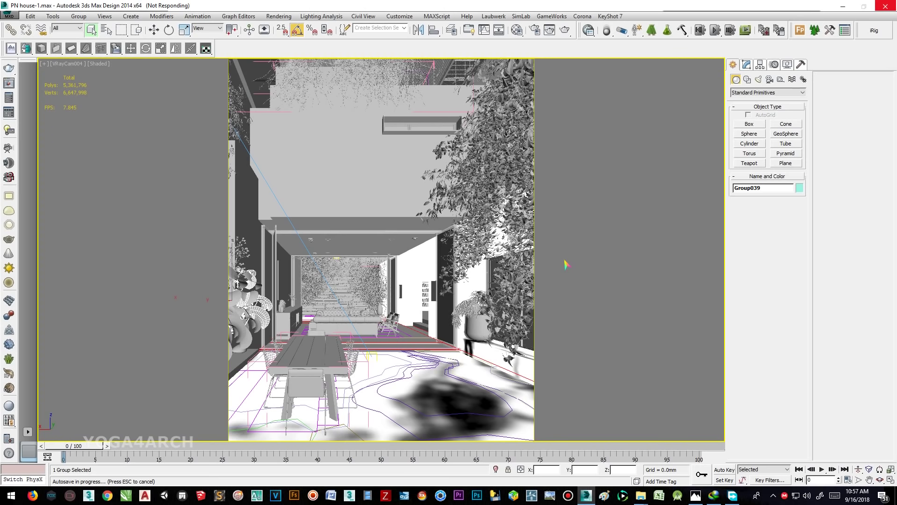
{"action": "left_click", "coordinate": [242, 143]}
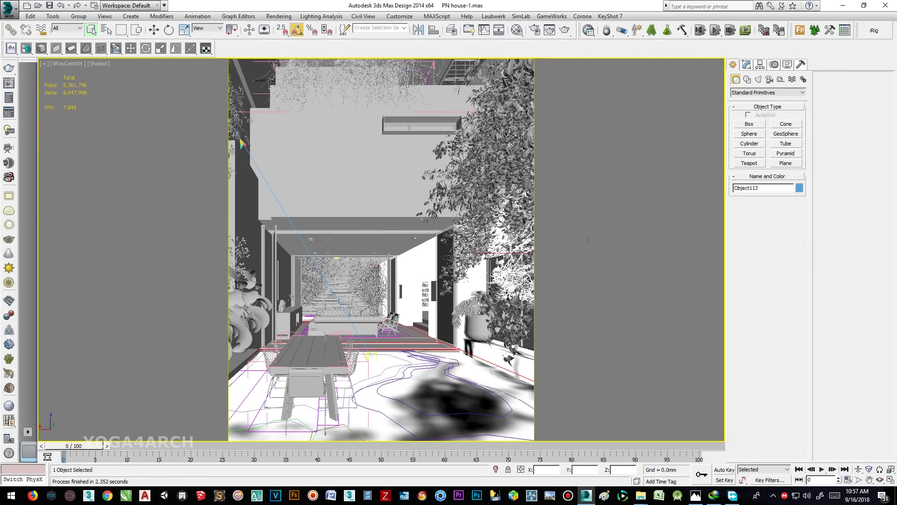
{"action": "left_click", "coordinate": [304, 161]}
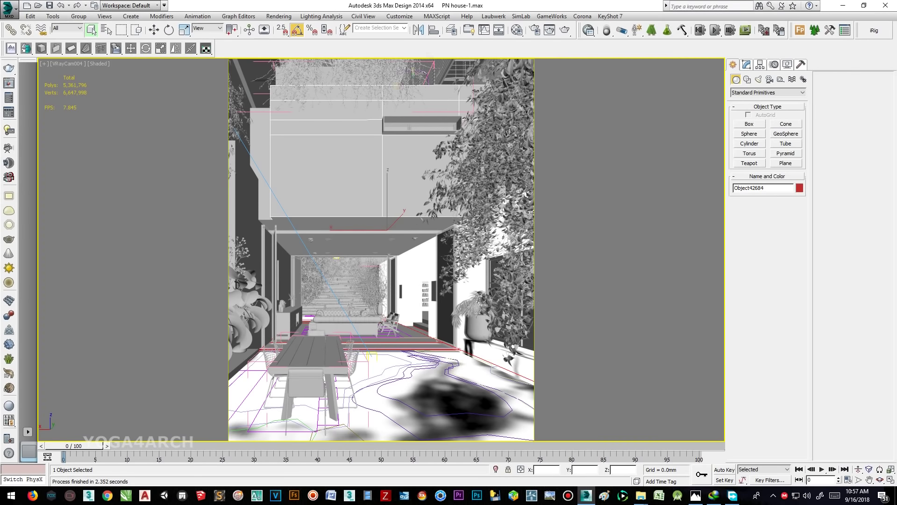
Step: Rerun the Scanline material conversion, close the log, and show texture maps in the viewport
{"action": "left_click", "coordinate": [437, 15]}
{"action": "left_click", "coordinate": [453, 46]}
{"action": "double_click", "coordinate": [51, 142]}
{"action": "left_click", "coordinate": [448, 231]}
{"action": "left_click", "coordinate": [477, 276]}
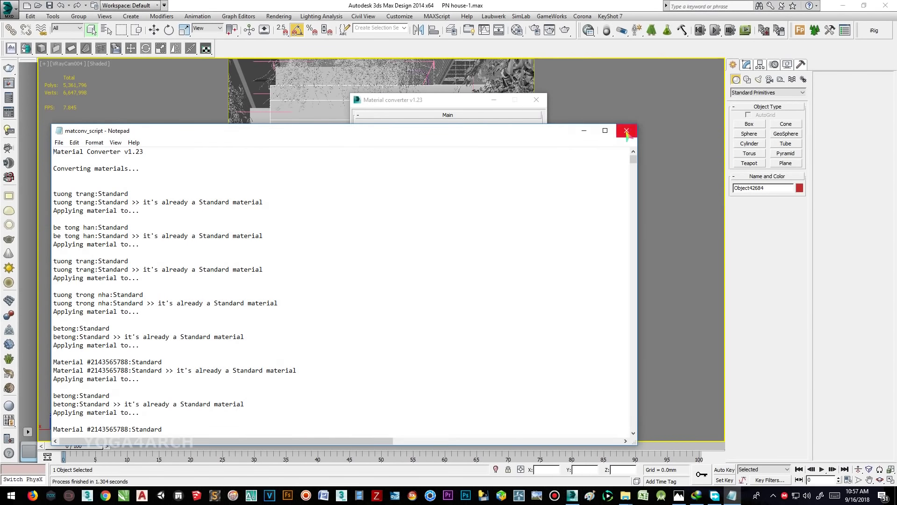
{"action": "left_click", "coordinate": [626, 131]}
{"action": "left_click", "coordinate": [98, 63]}
{"action": "left_click", "coordinate": [261, 221]}
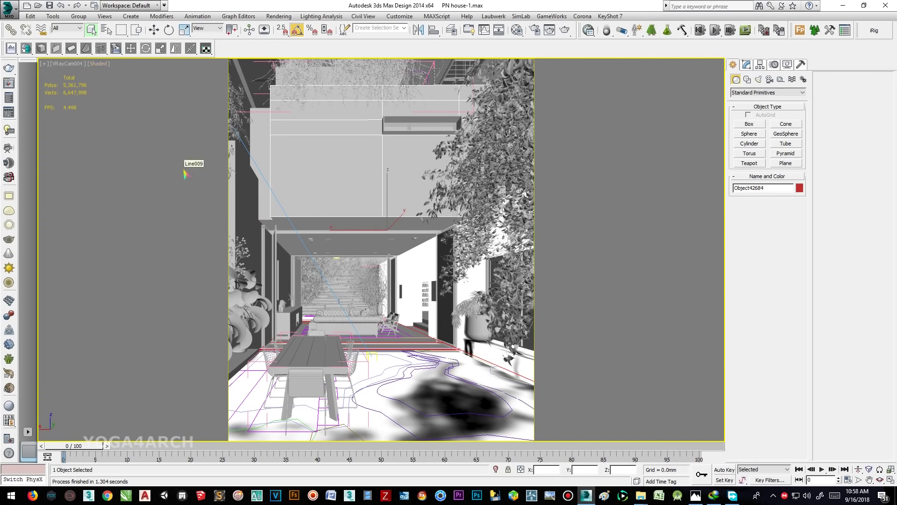
Step: Try Consistent Colors display and toggle viewport shadows in the camera view
{"action": "left_click", "coordinate": [98, 63]}
{"action": "left_click", "coordinate": [119, 92]}
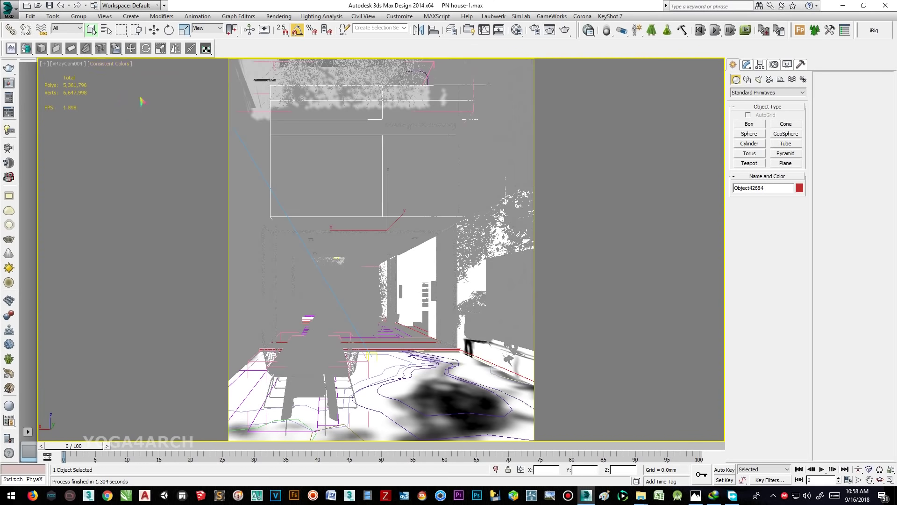
{"action": "left_click", "coordinate": [110, 63]}
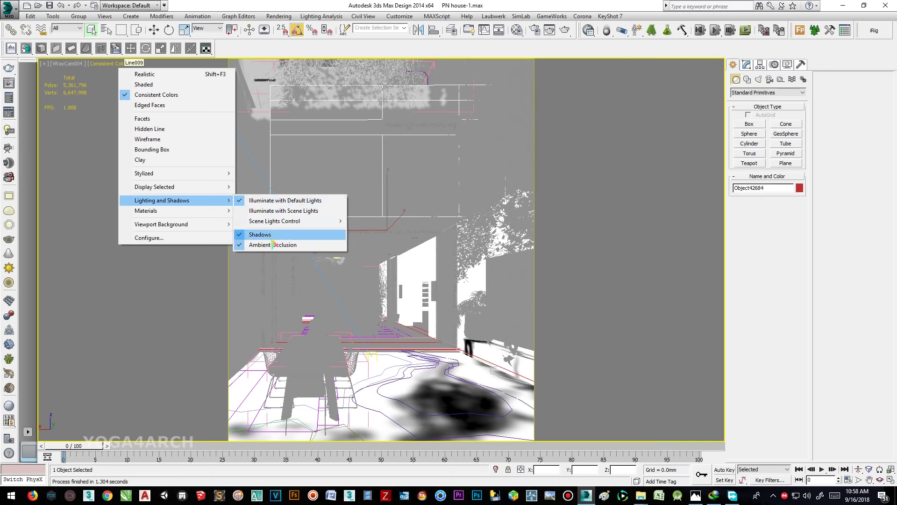
{"action": "left_click", "coordinate": [252, 232]}
Step: Switch the camera view to Shaded display and adjust how materials show
{"action": "left_click", "coordinate": [110, 63]}
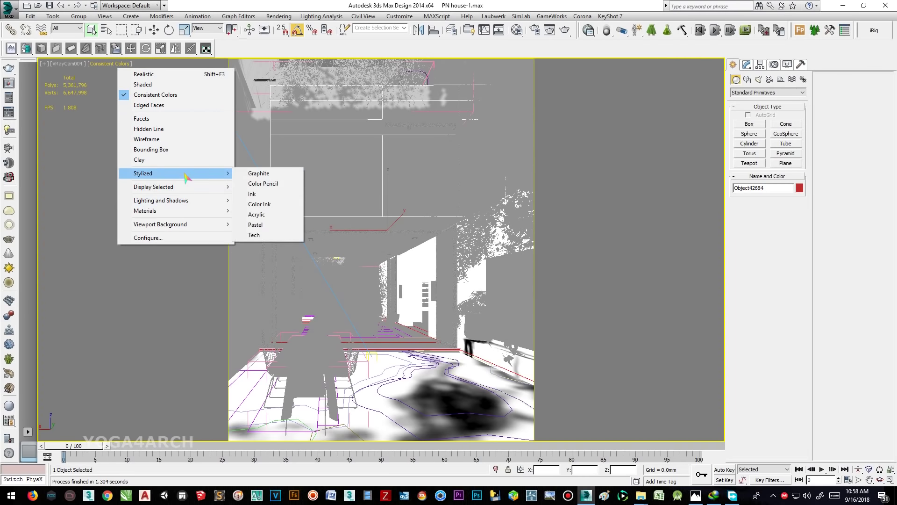
{"action": "left_click", "coordinate": [141, 84]}
{"action": "left_click", "coordinate": [98, 63]}
{"action": "mouse_move", "coordinate": [145, 210]}
{"action": "left_click", "coordinate": [259, 232]}
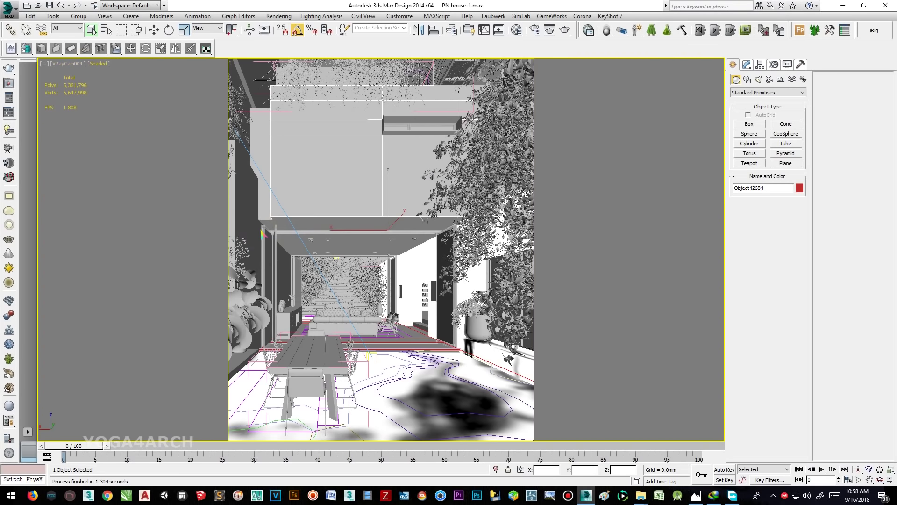
{"action": "key", "text": "ctrl+a"}
Step: Select every object and group the whole courtyard house
{"action": "right_click", "coordinate": [412, 206]}
{"action": "left_click", "coordinate": [78, 16]}
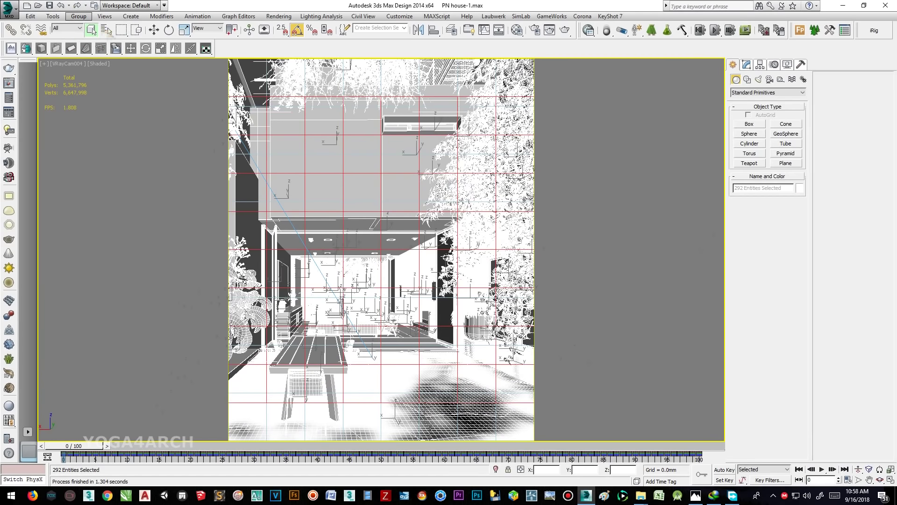
{"action": "key", "text": "ctrl+a"}
{"action": "left_click", "coordinate": [79, 16]}
{"action": "left_click", "coordinate": [79, 16]}
Step: Export the group as FBX 'fn house' to I:\SU SCREEN\FN HOUSE, then launch Lumion
{"action": "left_click", "coordinate": [464, 254]}
{"action": "left_click", "coordinate": [9, 7]}
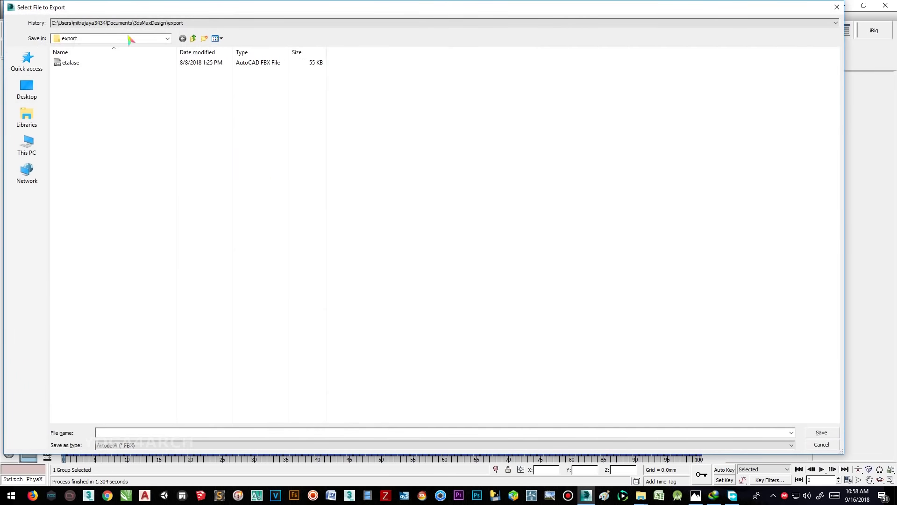
{"action": "left_click", "coordinate": [167, 38]}
{"action": "left_click", "coordinate": [114, 200]}
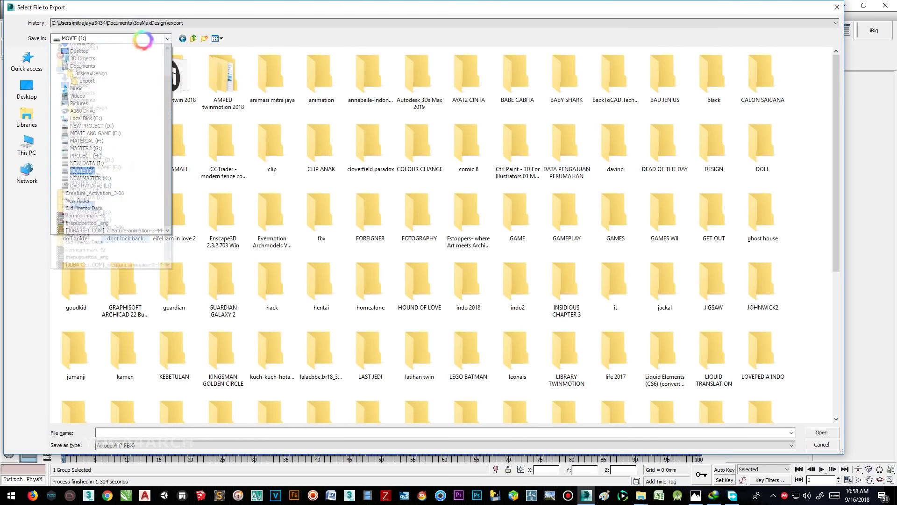
{"action": "scroll", "coordinate": [72, 303], "scroll_direction": "down", "scroll_amount": 8}
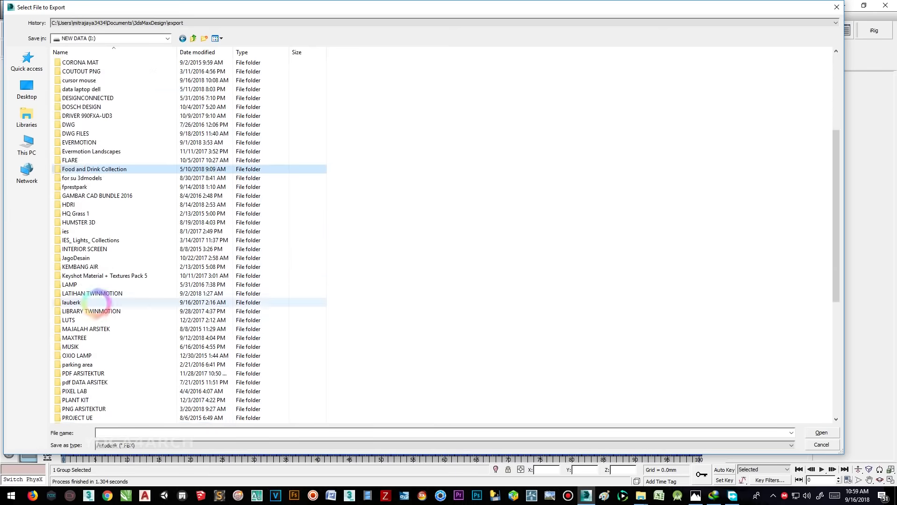
{"action": "scroll", "coordinate": [114, 341], "scroll_direction": "down", "scroll_amount": 3}
{"action": "scroll", "coordinate": [114, 341], "scroll_direction": "down", "scroll_amount": 5}
{"action": "double_click", "coordinate": [110, 362]}
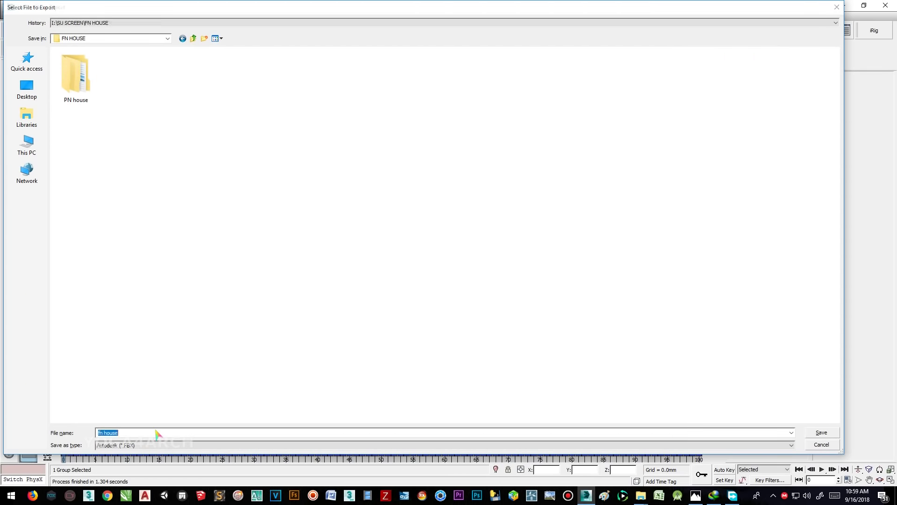
{"action": "key", "text": "Return"}
{"action": "left_click", "coordinate": [615, 348]}
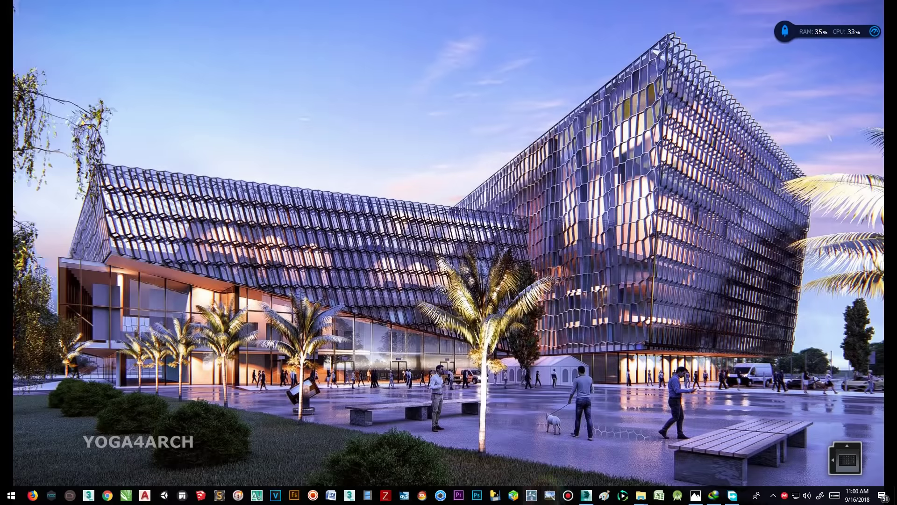
{"action": "left_click", "coordinate": [531, 496]}
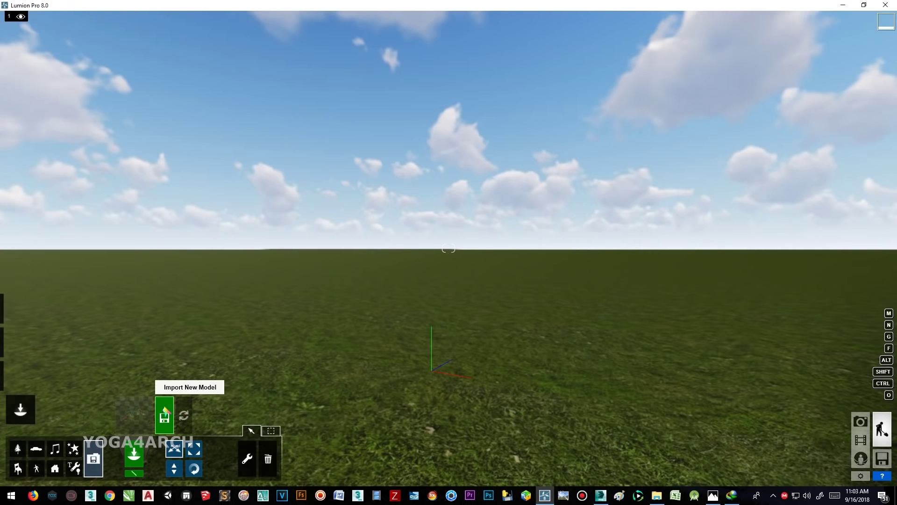
Step: Import fn house.FBX from I:\SU SCREEN\FN HOUSE into the Lumion scene
{"action": "left_click", "coordinate": [164, 413]}
{"action": "left_click", "coordinate": [216, 339]}
{"action": "scroll", "coordinate": [449, 354], "scroll_direction": "down", "scroll_amount": 3}
{"action": "double_click", "coordinate": [463, 359]}
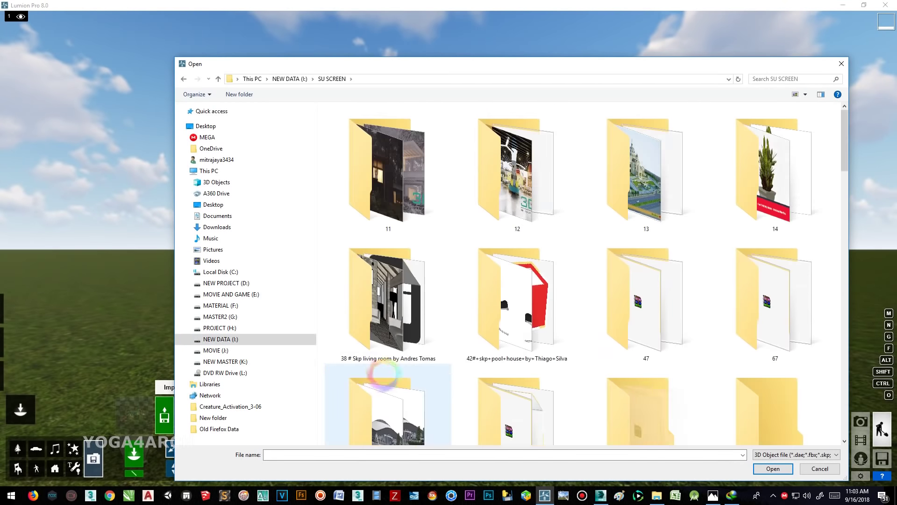
{"action": "scroll", "coordinate": [588, 340], "scroll_direction": "down", "scroll_amount": 1}
{"action": "scroll", "coordinate": [587, 340], "scroll_direction": "down", "scroll_amount": 1}
{"action": "scroll", "coordinate": [588, 340], "scroll_direction": "down", "scroll_amount": 1}
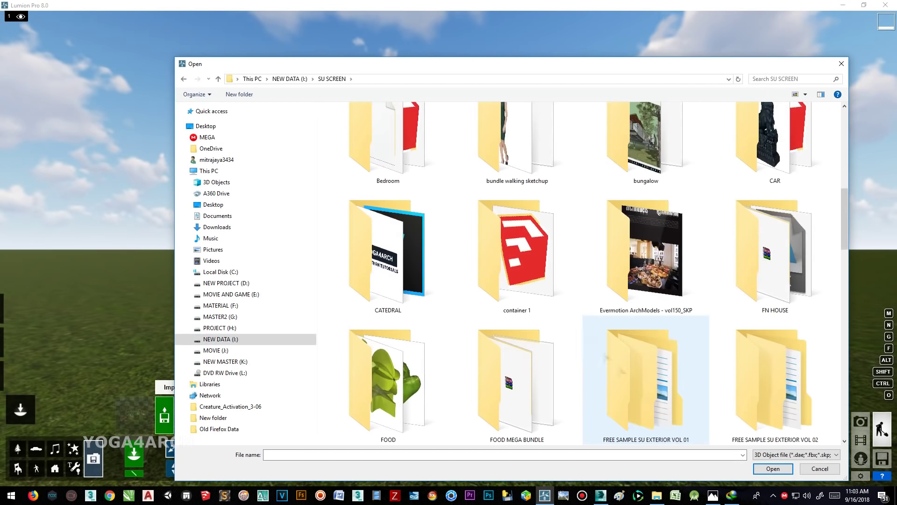
{"action": "double_click", "coordinate": [745, 299]}
{"action": "key", "text": "Return"}
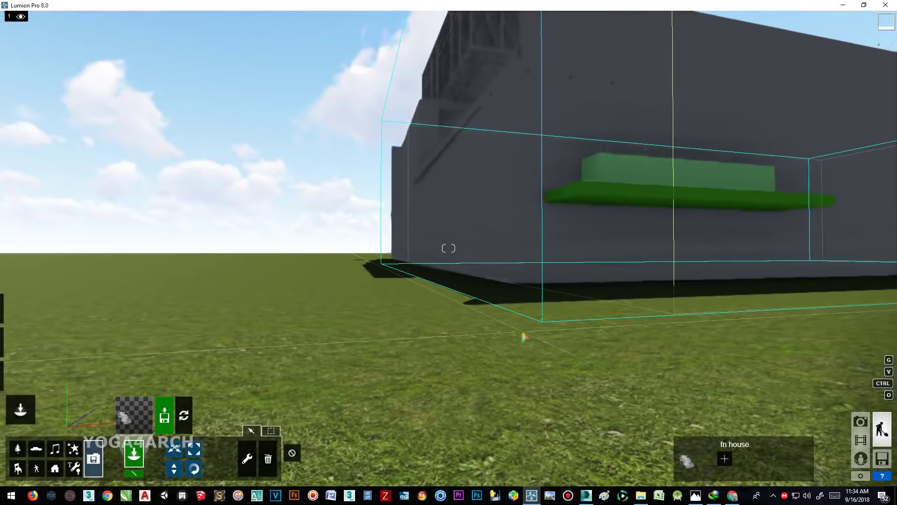
Step: Fly the camera over and down into the house for a clear courtyard view
{"action": "right_click_drag", "start_coordinate": [524, 337], "coordinate": [500, 319]}
{"action": "key", "text": "w"}
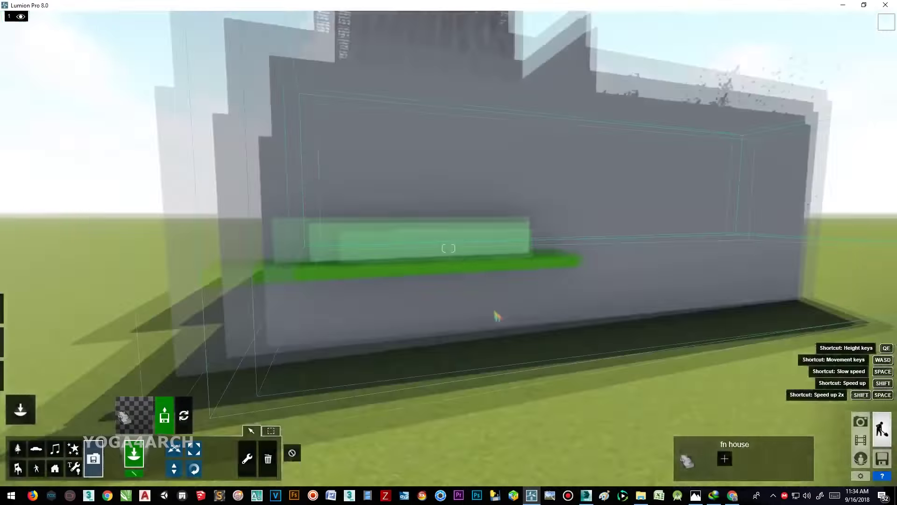
{"action": "key", "text": "ctrl+o"}
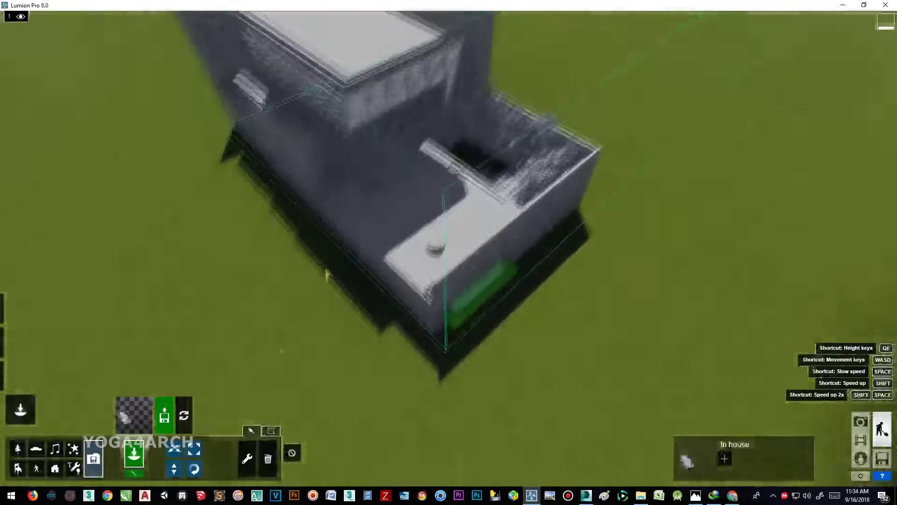
{"action": "key", "text": "w"}
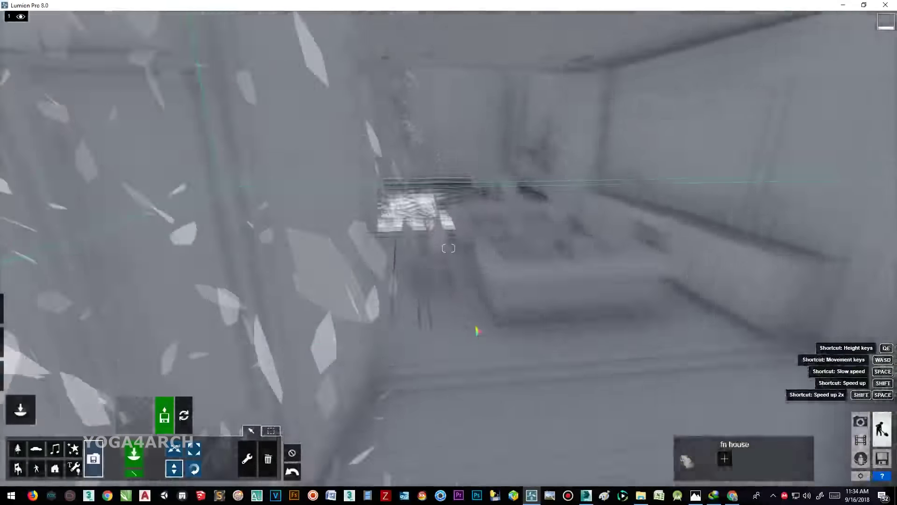
{"action": "key", "text": "ctrl+o"}
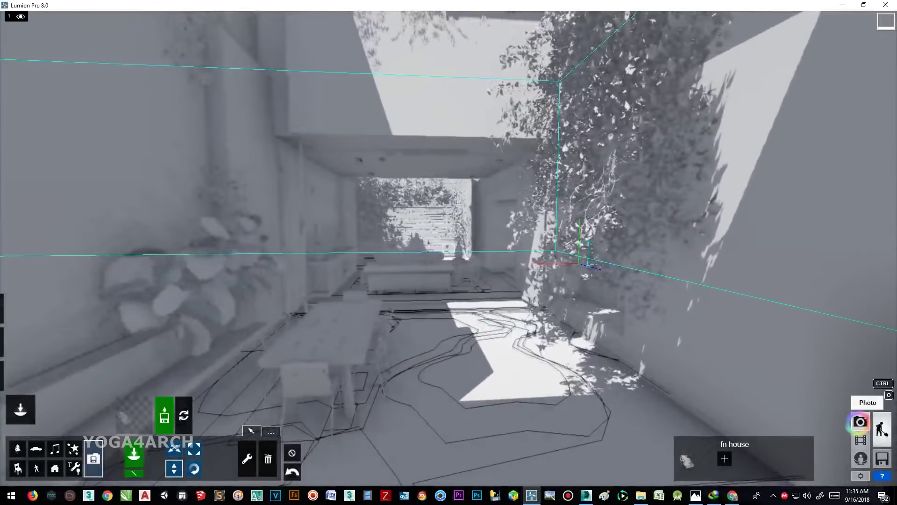
{"action": "left_click", "coordinate": [861, 421]}
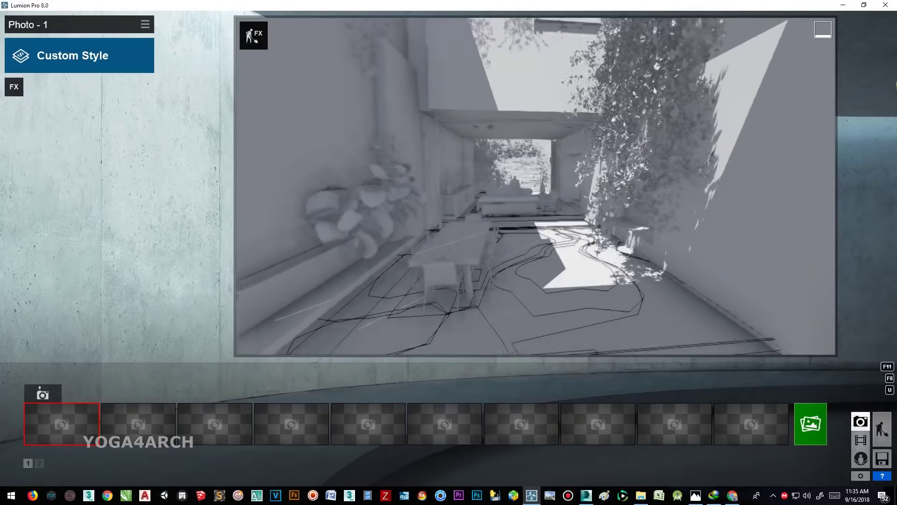
Step: Nudge the camera forward, then capture the f3 pawn with the queen in the browser chess game
{"action": "key", "text": "w"}
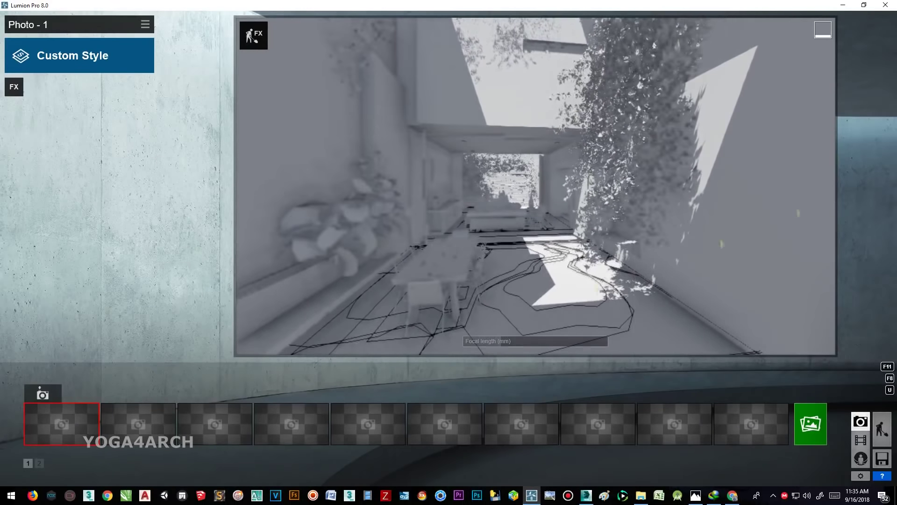
{"action": "left_click", "coordinate": [732, 495]}
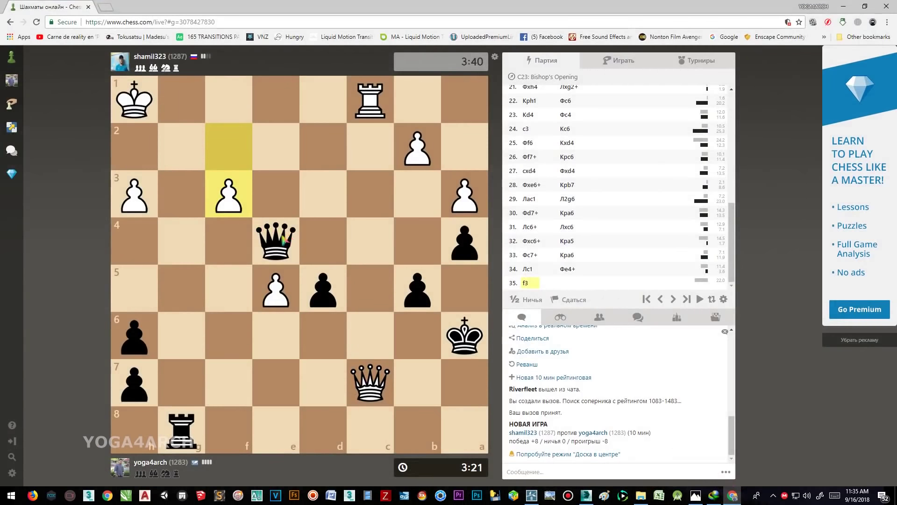
{"action": "left_click_drag", "start_coordinate": [282, 239], "coordinate": [229, 193]}
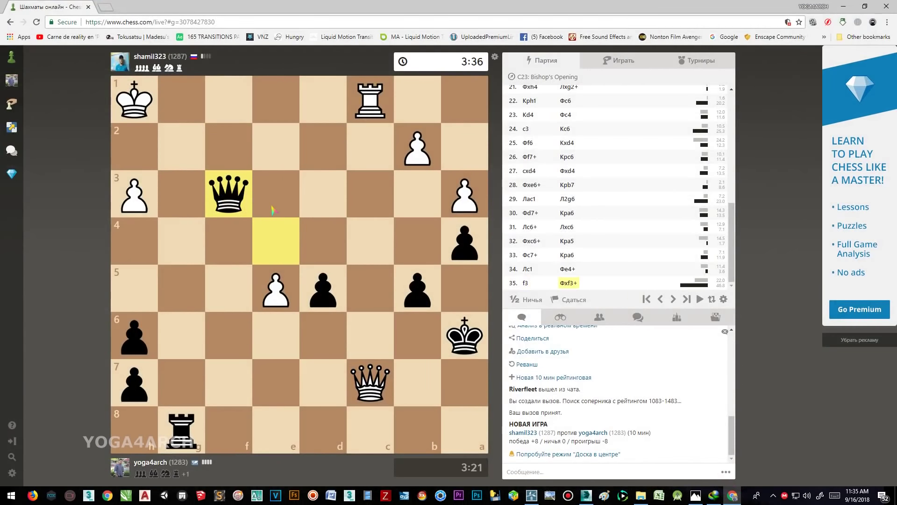
{"action": "key", "text": "alt+Tab"}
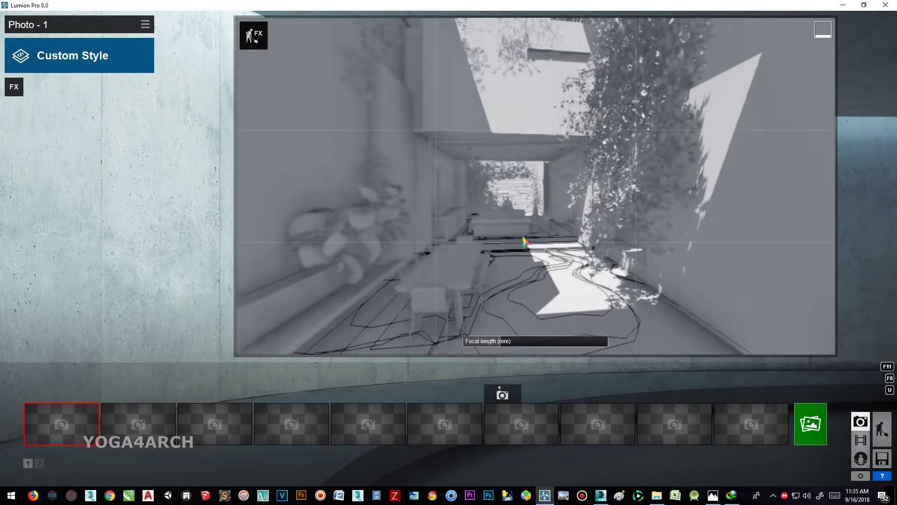
Step: Store the current view as Photo 1 and apply the Interior style
{"action": "left_click", "coordinate": [503, 394]}
{"action": "left_click", "coordinate": [43, 393]}
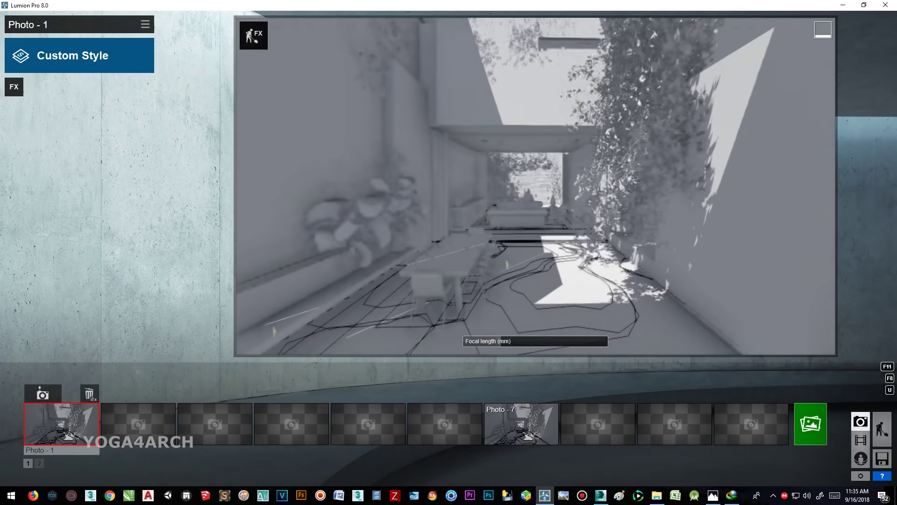
{"action": "left_click", "coordinate": [150, 70]}
{"action": "left_click", "coordinate": [576, 169]}
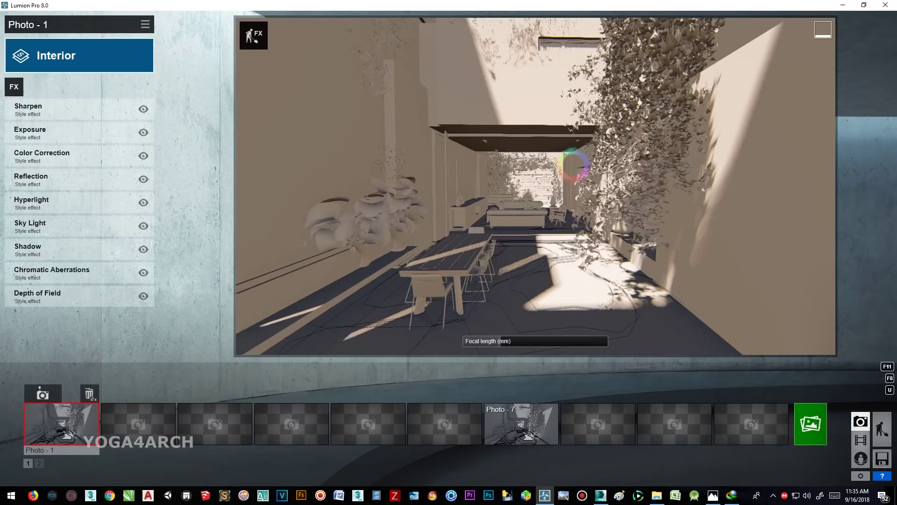
Step: Add a Handheld Camera effect and roll the camera to a tilt of -109.9
{"action": "left_click", "coordinate": [14, 87]}
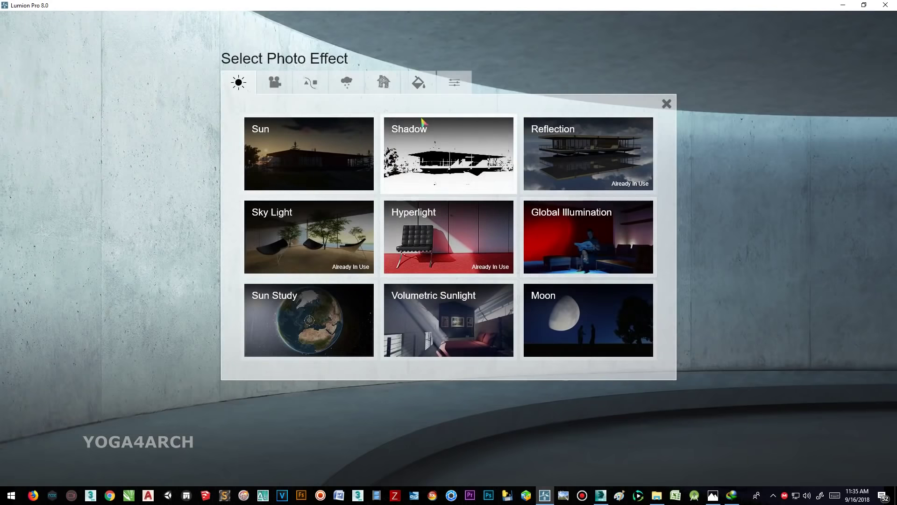
{"action": "left_click", "coordinate": [310, 82]}
{"action": "left_click", "coordinate": [346, 81]}
{"action": "left_click", "coordinate": [277, 81]}
{"action": "left_click", "coordinate": [309, 154]}
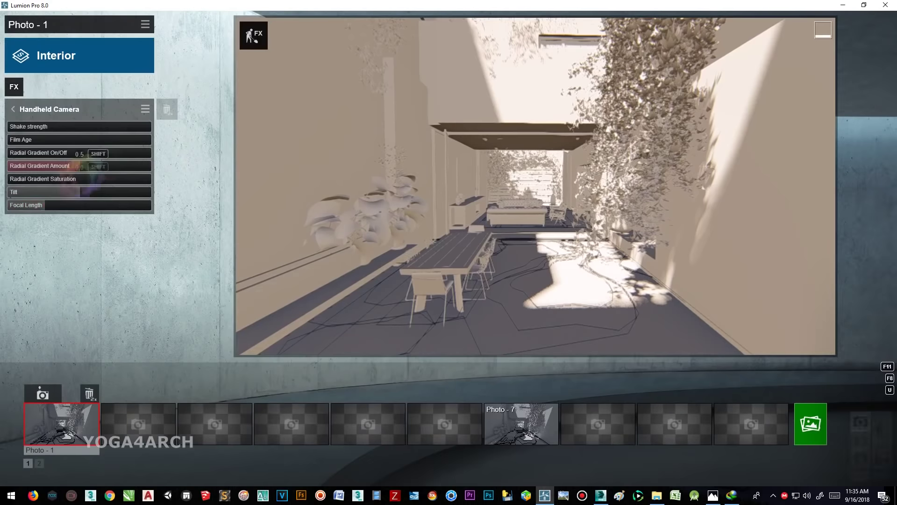
{"action": "mouse_move", "coordinate": [75, 199]}
{"action": "left_mouse_down"}
{"action": "mouse_move", "coordinate": [36, 190]}
{"action": "mouse_move", "coordinate": [43, 192]}
{"action": "left_mouse_up"}
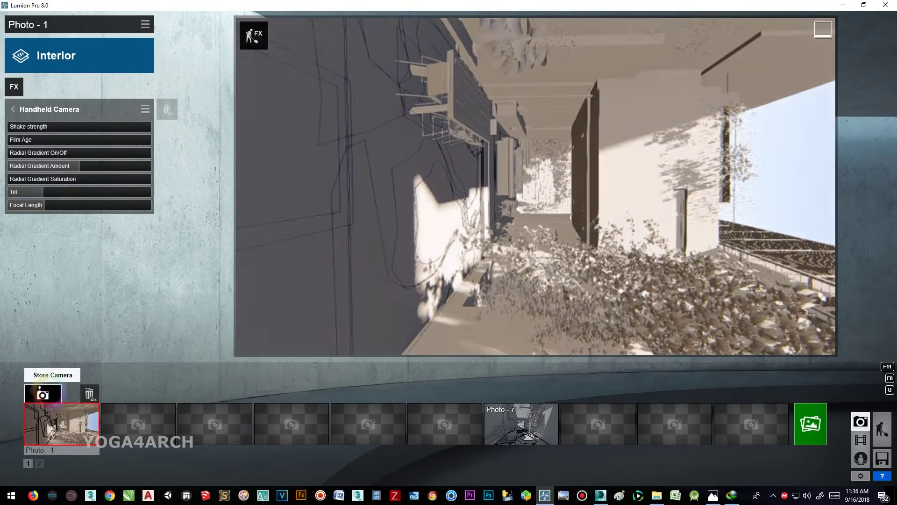
Step: Render the photo to the desktop and close the finished render
{"action": "left_click", "coordinate": [42, 394]}
{"action": "left_click", "coordinate": [355, 370]}
{"action": "key", "text": "Return"}
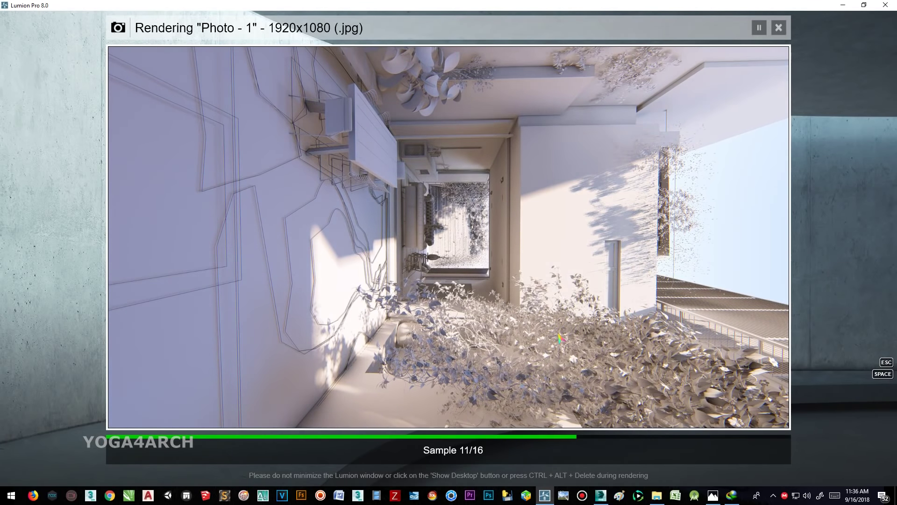
{"action": "left_click", "coordinate": [753, 409]}
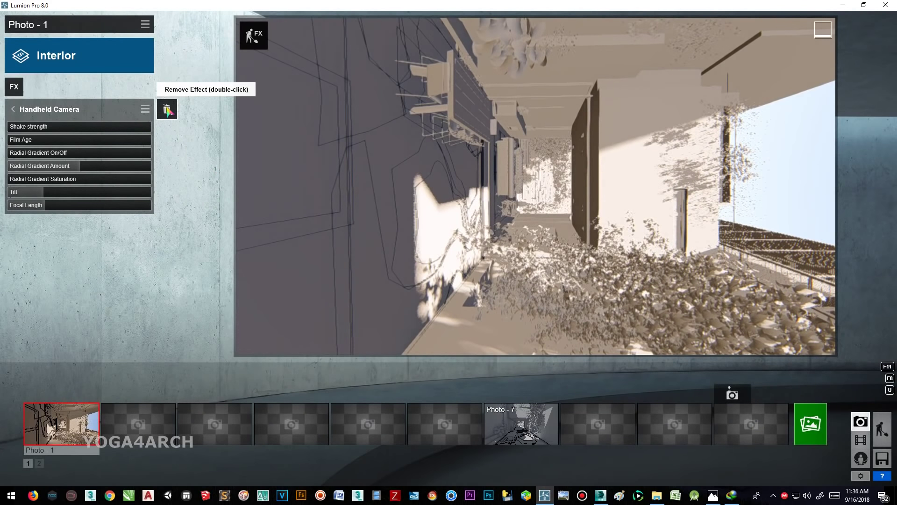
Step: Replace the Handheld Camera effect with a Sun effect and change the sun's direction
{"action": "double_click", "coordinate": [168, 110]}
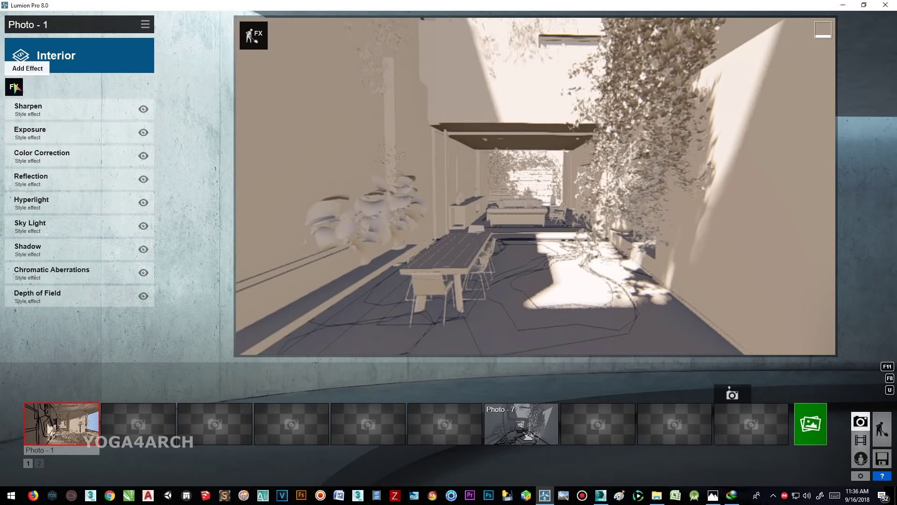
{"action": "left_click", "coordinate": [17, 86]}
{"action": "left_click", "coordinate": [310, 150]}
{"action": "right_click_drag", "start_coordinate": [412, 196], "coordinate": [413, 169]}
{"action": "left_click_drag", "start_coordinate": [83, 140], "coordinate": [121, 133]}
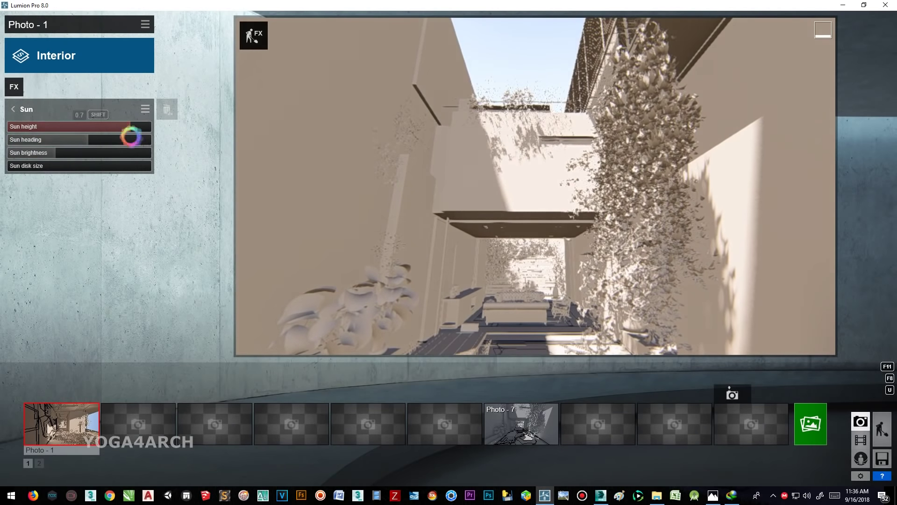
Step: Compare with the reference render, raise sun height from 0.1 to 0.2, and tilt the view down
{"action": "left_click", "coordinate": [713, 495]}
{"action": "left_click", "coordinate": [843, 7]}
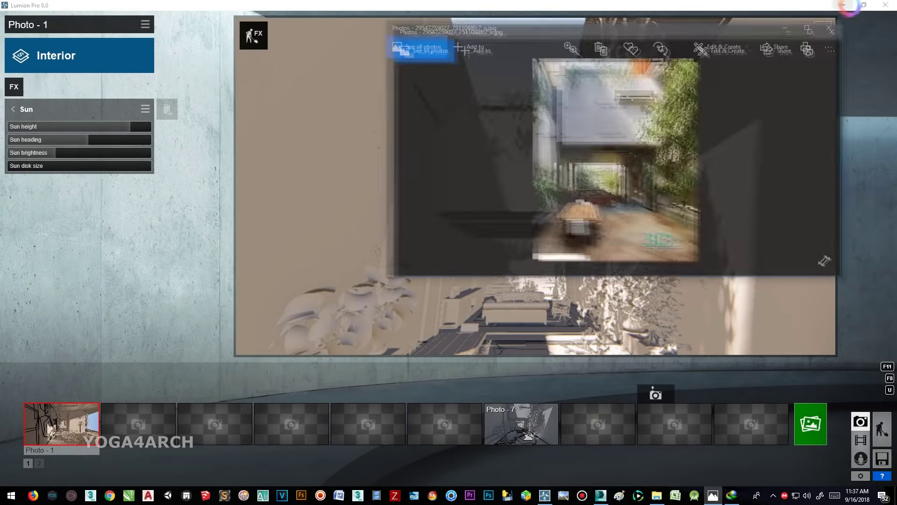
{"action": "left_click_drag", "start_coordinate": [88, 139], "coordinate": [96, 141]}
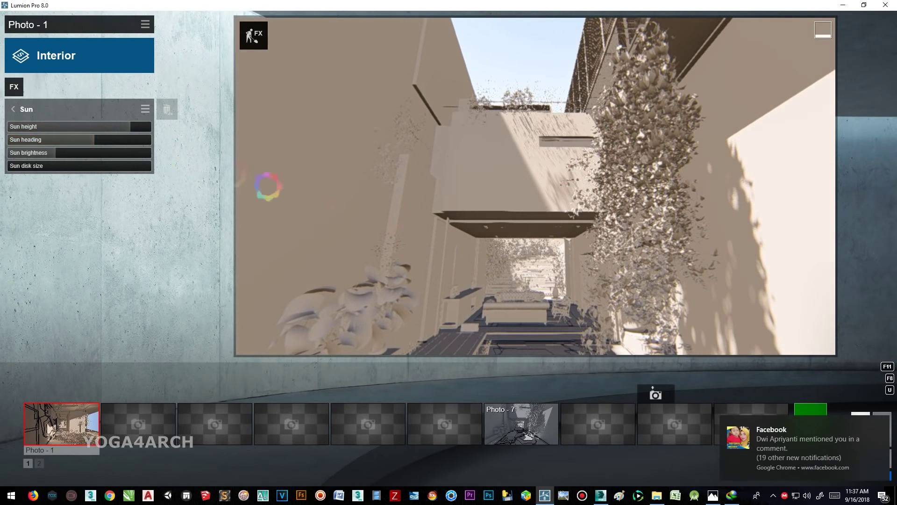
{"action": "right_click_drag", "start_coordinate": [267, 186], "coordinate": [268, 262]}
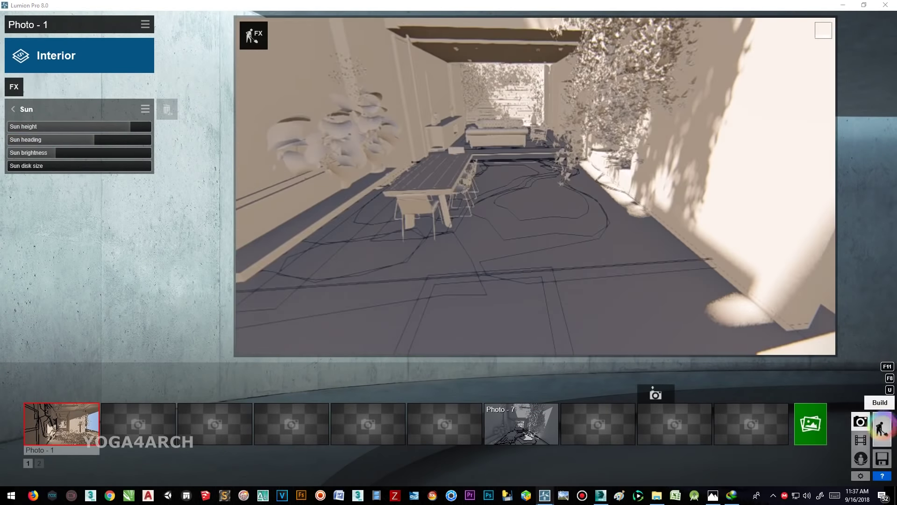
{"action": "left_click", "coordinate": [882, 426]}
Step: Give the courtyard floor a standard material with a beige colour map from the map folder
{"action": "left_click", "coordinate": [20, 375]}
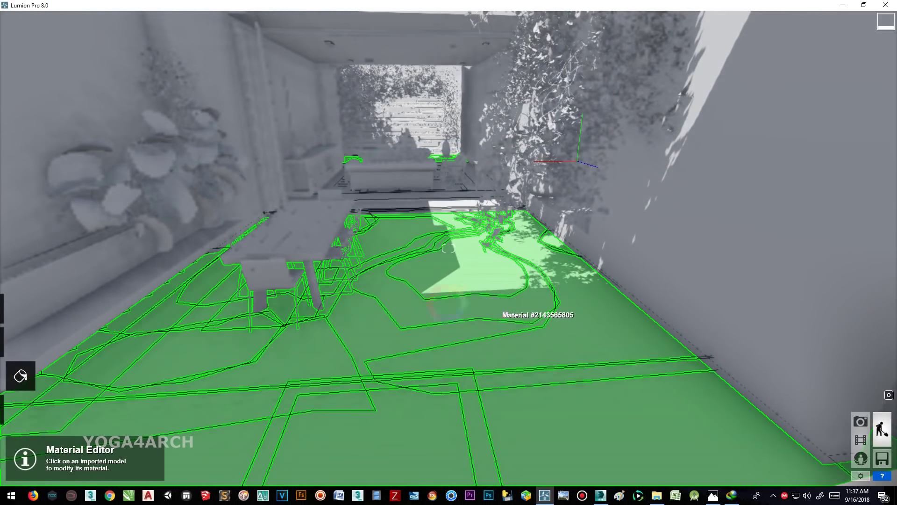
{"action": "left_click", "coordinate": [448, 248]}
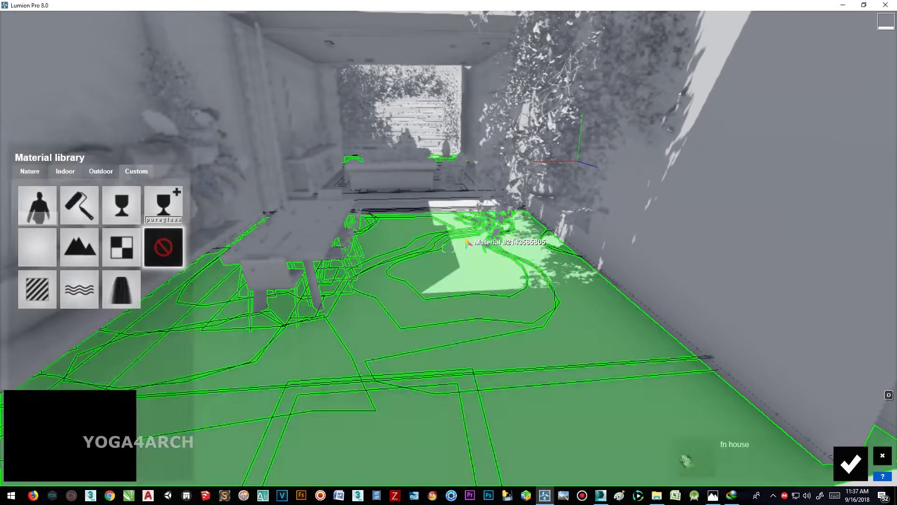
{"action": "left_click", "coordinate": [36, 287]}
{"action": "left_click", "coordinate": [86, 241]}
{"action": "double_click", "coordinate": [352, 130]}
{"action": "double_click", "coordinate": [352, 129]}
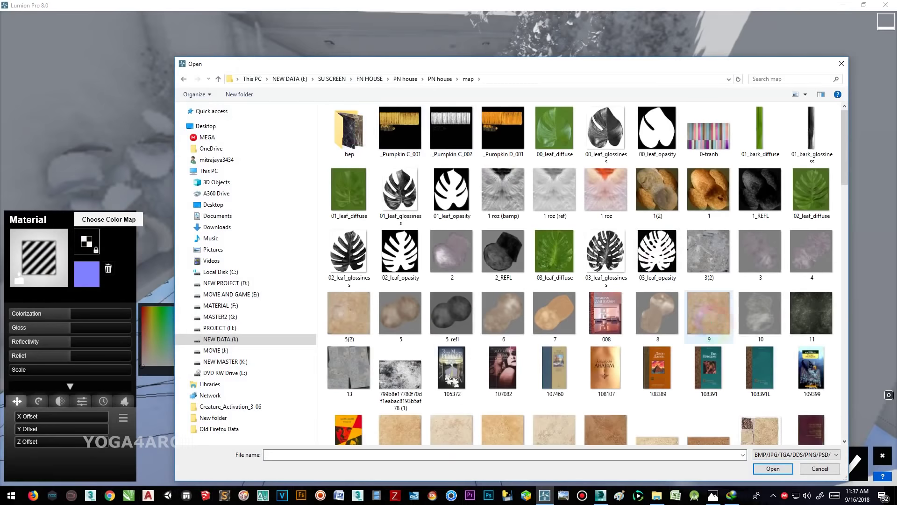
{"action": "scroll", "coordinate": [708, 312], "scroll_direction": "down", "scroll_amount": 3}
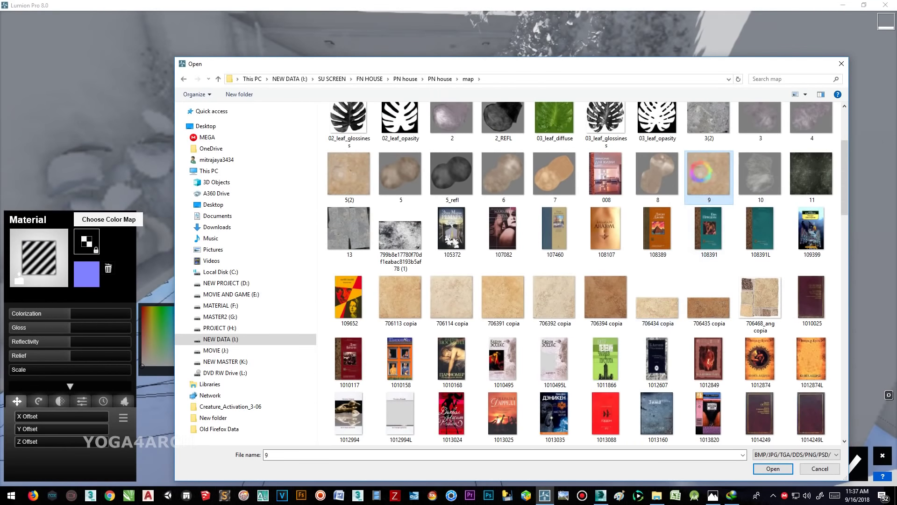
{"action": "scroll", "coordinate": [706, 196], "scroll_direction": "down", "scroll_amount": 10}
{"action": "scroll", "coordinate": [713, 220], "scroll_direction": "down", "scroll_amount": 10}
{"action": "scroll", "coordinate": [721, 244], "scroll_direction": "down", "scroll_amount": 10}
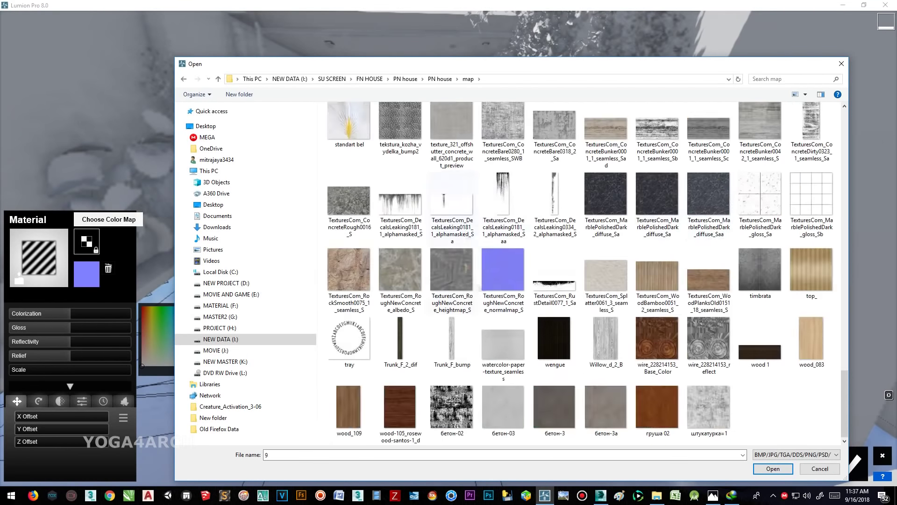
{"action": "scroll", "coordinate": [714, 306], "scroll_direction": "up", "scroll_amount": 10}
{"action": "scroll", "coordinate": [714, 306], "scroll_direction": "up", "scroll_amount": 10}
{"action": "scroll", "coordinate": [714, 307], "scroll_direction": "up", "scroll_amount": 10}
{"action": "scroll", "coordinate": [714, 307], "scroll_direction": "down", "scroll_amount": 2}
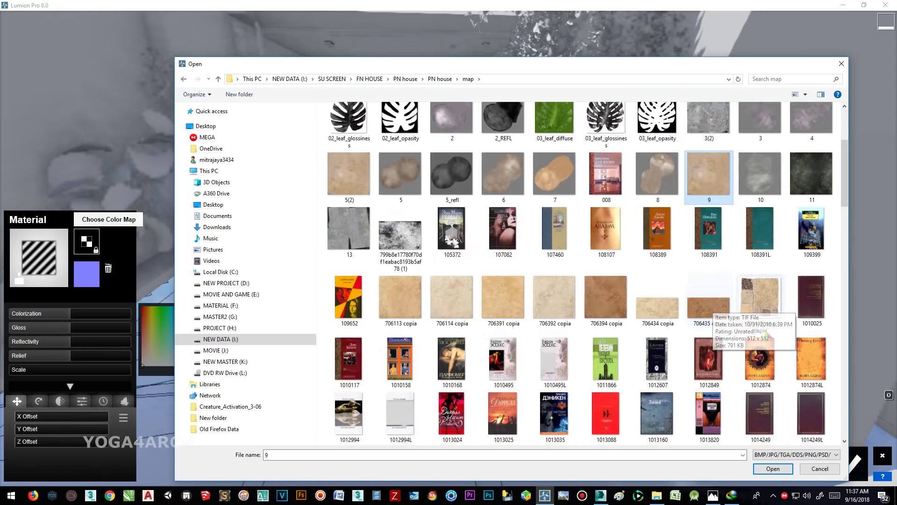
{"action": "double_click", "coordinate": [653, 313]}
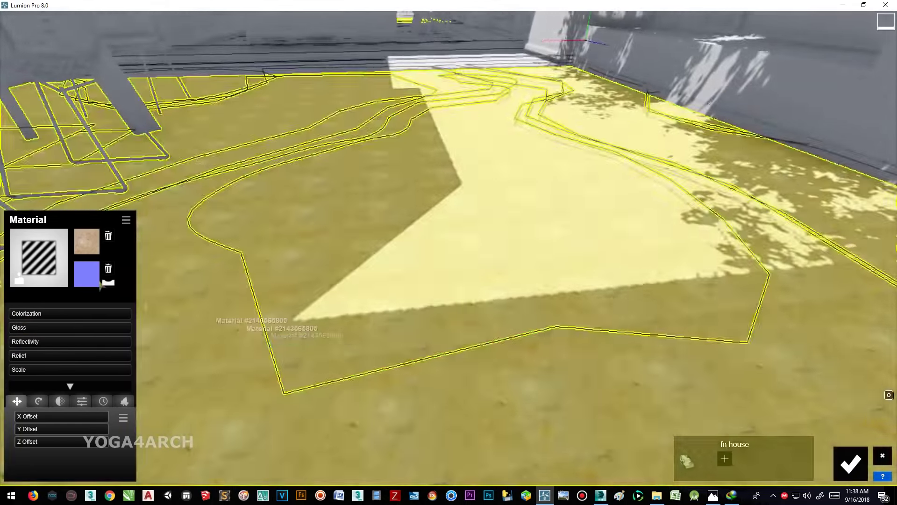
Step: Replace the floor with a brown Nature ground material, comparing against the reference image
{"action": "left_click", "coordinate": [39, 257]}
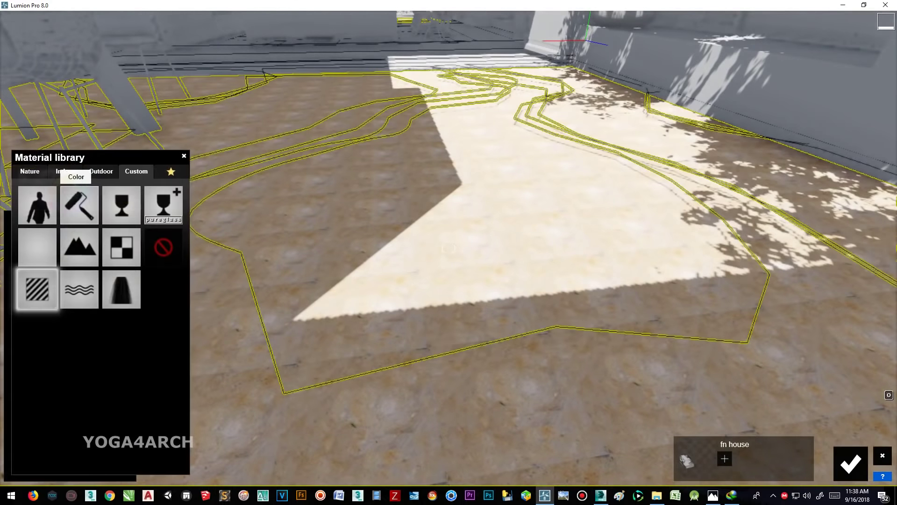
{"action": "left_click", "coordinate": [29, 171]}
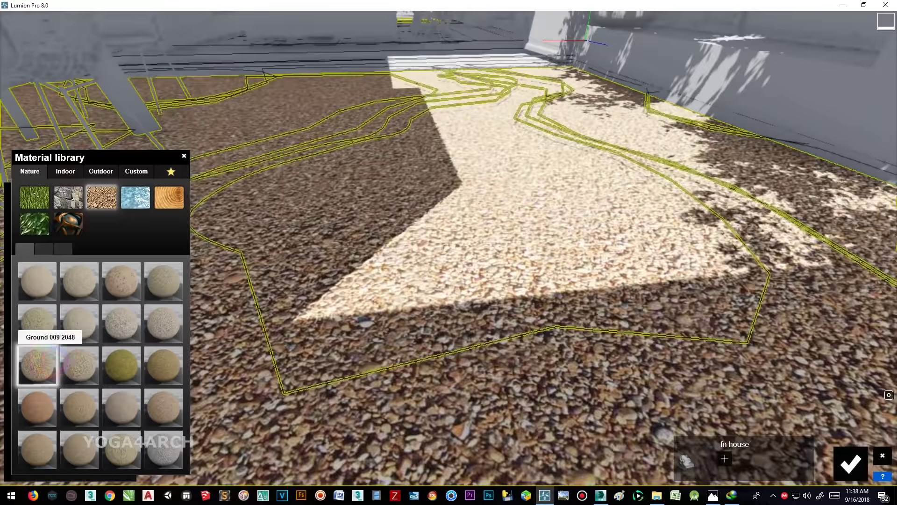
{"action": "left_click", "coordinate": [37, 365]}
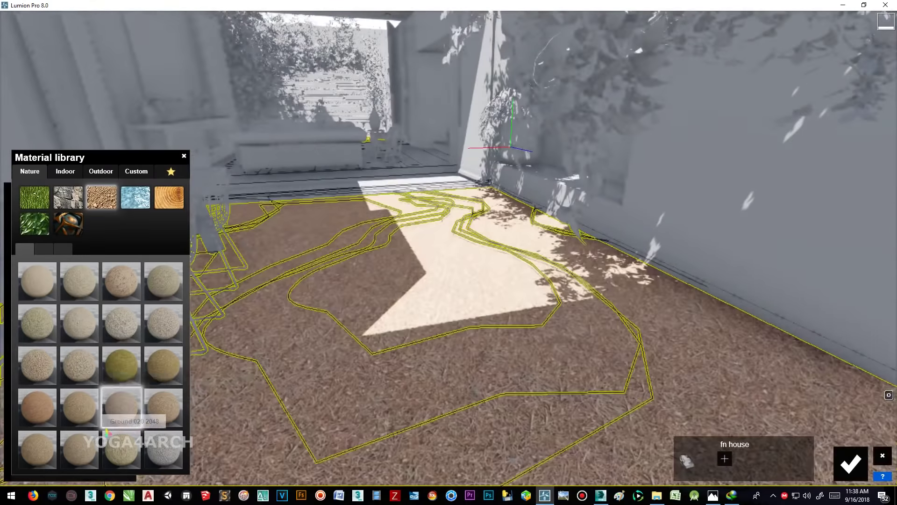
{"action": "left_click", "coordinate": [79, 365]}
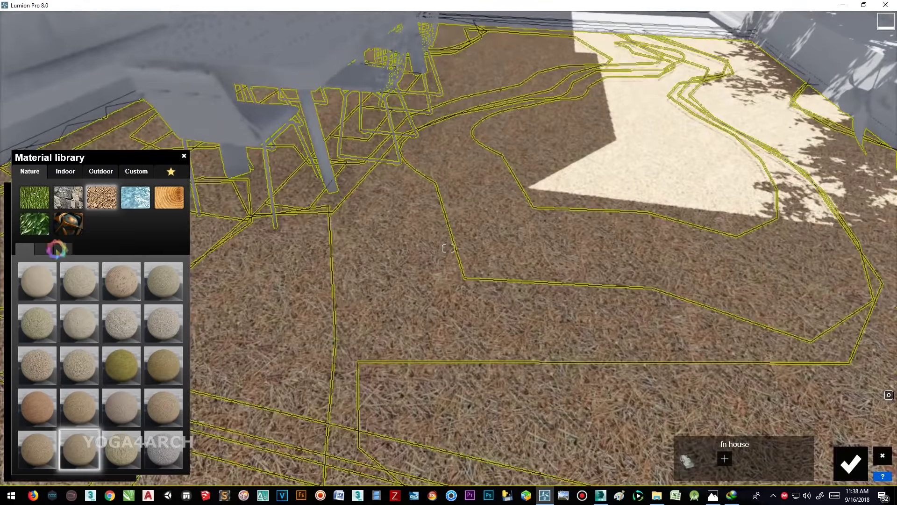
{"action": "left_click", "coordinate": [44, 248]}
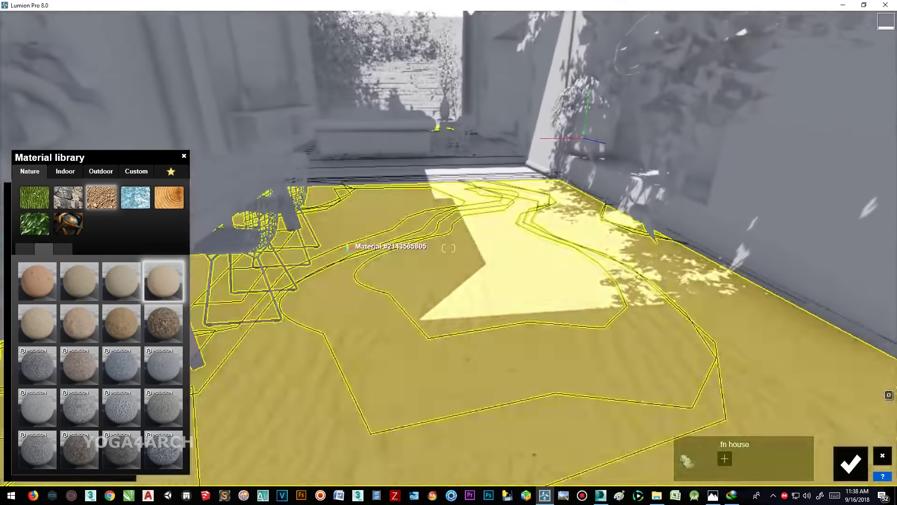
{"action": "left_click", "coordinate": [713, 496]}
{"action": "left_click", "coordinate": [713, 495]}
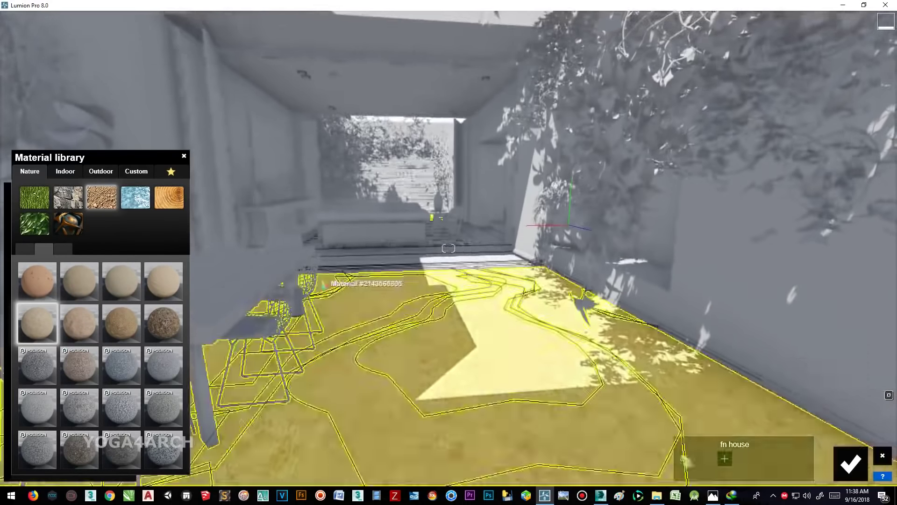
Step: Give the dining table a standard material with an image colour map
{"action": "right_click_drag", "start_coordinate": [378, 333], "coordinate": [379, 333]}
{"action": "left_click", "coordinate": [378, 333]}
{"action": "left_click", "coordinate": [86, 241]}
{"action": "scroll", "coordinate": [585, 328], "scroll_direction": "down", "scroll_amount": 5}
{"action": "scroll", "coordinate": [585, 329], "scroll_direction": "down", "scroll_amount": 5}
{"action": "scroll", "coordinate": [585, 329], "scroll_direction": "down", "scroll_amount": 5}
{"action": "double_click", "coordinate": [585, 328]}
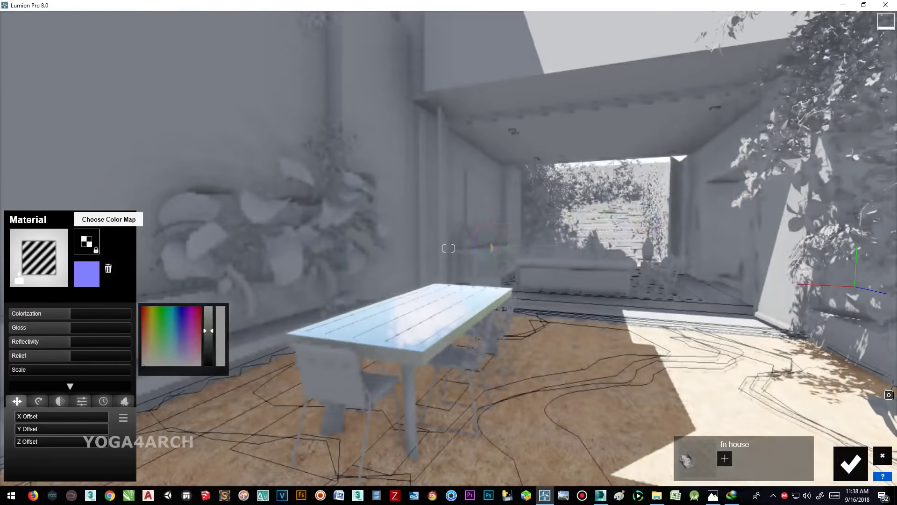
Step: Swap the dining table's colour map for a wood texture
{"action": "right_click_drag", "start_coordinate": [530, 258], "coordinate": [529, 258]}
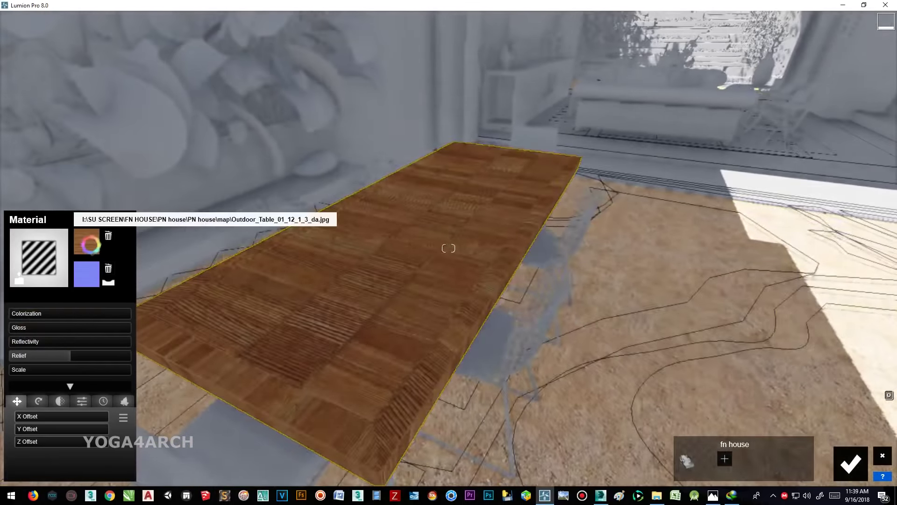
{"action": "left_click", "coordinate": [88, 242]}
{"action": "scroll", "coordinate": [551, 366], "scroll_direction": "down", "scroll_amount": 2}
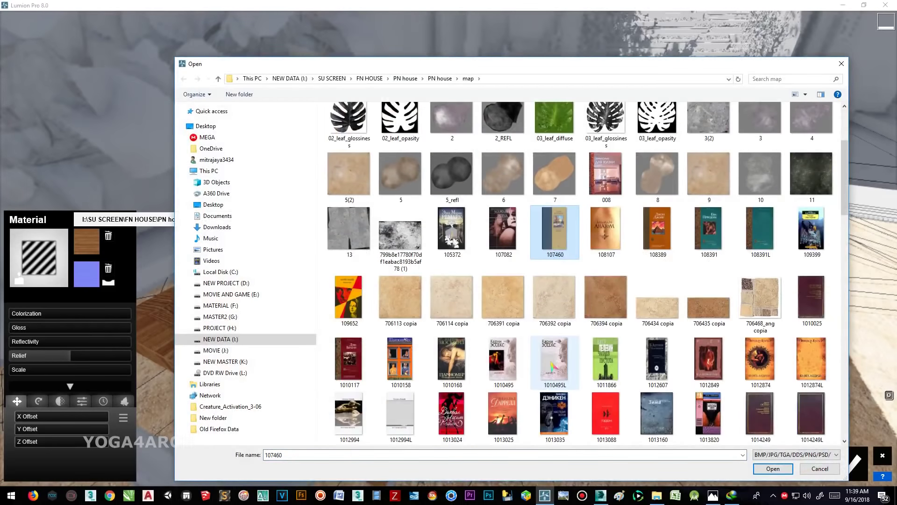
{"action": "scroll", "coordinate": [551, 366], "scroll_direction": "down", "scroll_amount": 3}
{"action": "scroll", "coordinate": [552, 366], "scroll_direction": "down", "scroll_amount": 3}
{"action": "scroll", "coordinate": [551, 367], "scroll_direction": "down", "scroll_amount": 3}
{"action": "scroll", "coordinate": [553, 367], "scroll_direction": "down", "scroll_amount": 2}
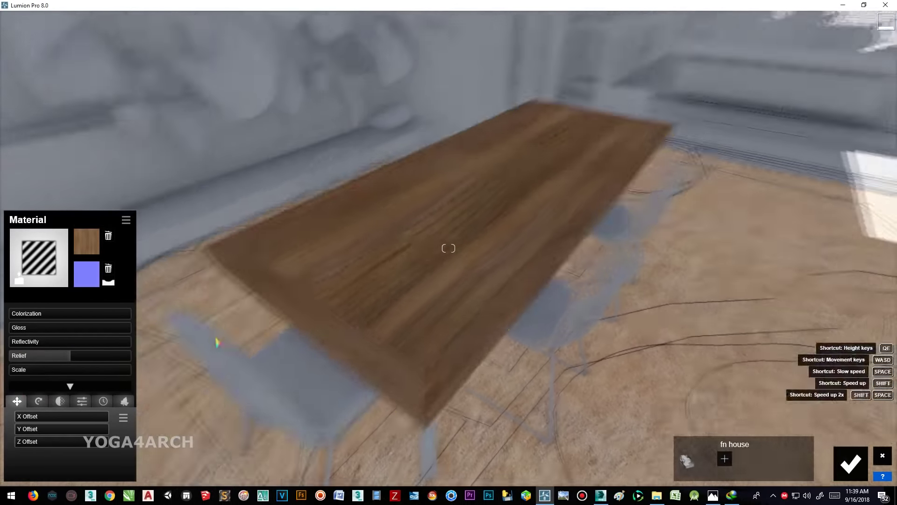
Step: Give the potted plant a standard material with the 00_leaf_diffuse colour map
{"action": "right_click_drag", "start_coordinate": [217, 336], "coordinate": [316, 300]}
{"action": "left_click", "coordinate": [410, 188]}
{"action": "left_click", "coordinate": [37, 289]}
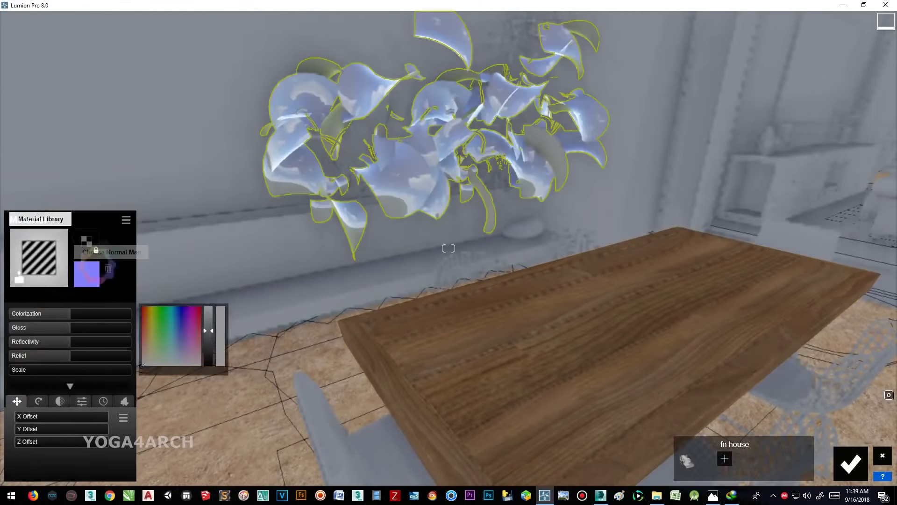
{"action": "left_click", "coordinate": [86, 240]}
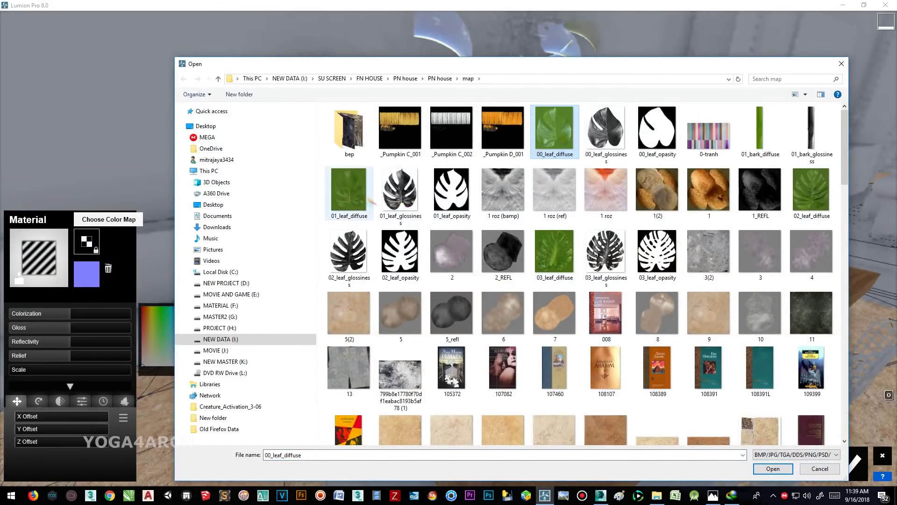
{"action": "double_click", "coordinate": [367, 201]}
{"action": "mouse_move", "coordinate": [70, 342]}
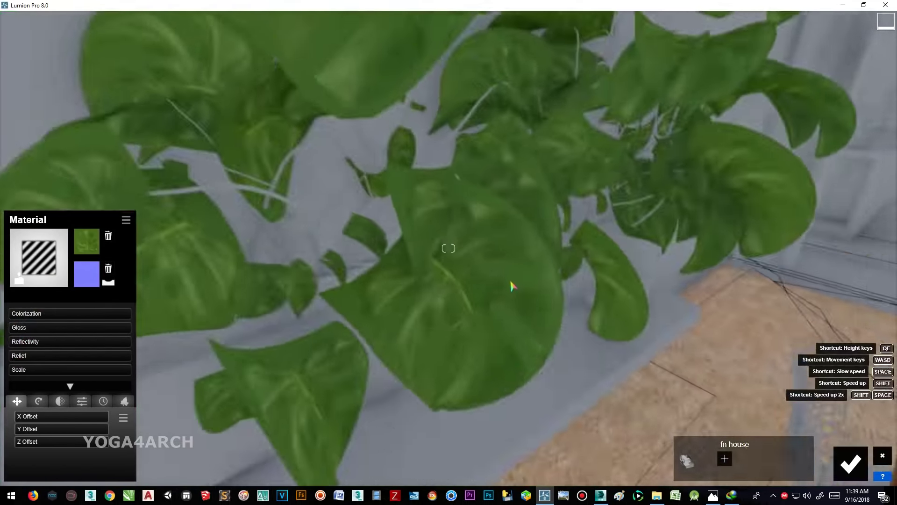
{"action": "right_click_drag", "start_coordinate": [511, 283], "coordinate": [517, 310]}
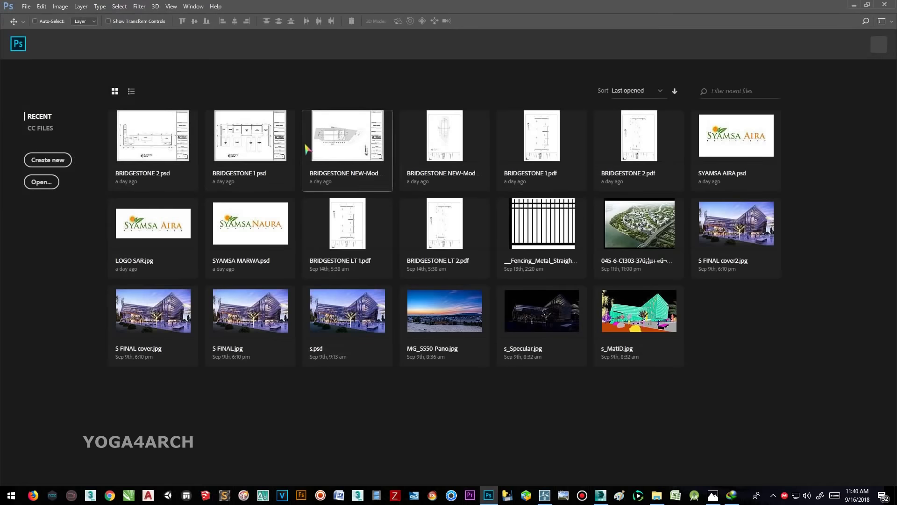
Step: In Photoshop, open the four leaf textures from the FN HOUSE map folder
{"action": "left_click", "coordinate": [26, 6]}
{"action": "left_click", "coordinate": [40, 31]}
{"action": "left_click", "coordinate": [54, 304]}
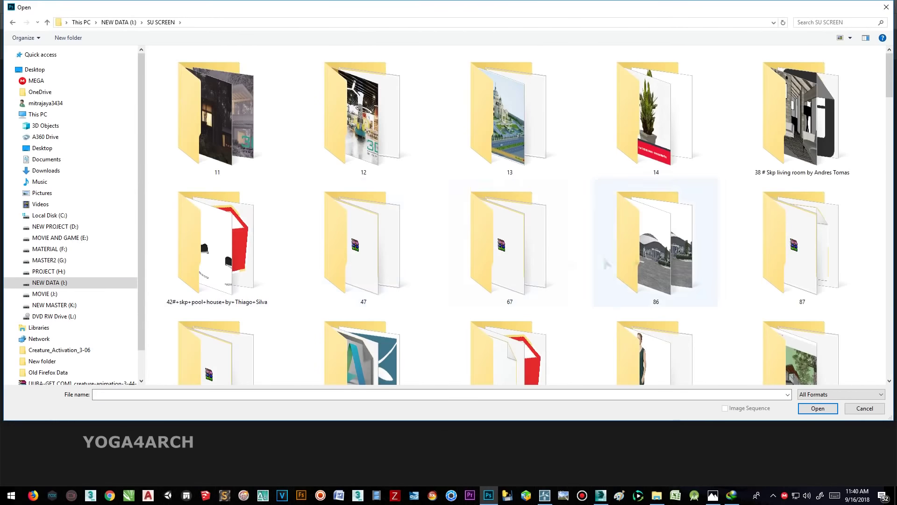
{"action": "scroll", "coordinate": [678, 211], "scroll_direction": "down", "scroll_amount": 2}
{"action": "scroll", "coordinate": [678, 210], "scroll_direction": "down", "scroll_amount": 2}
{"action": "double_click", "coordinate": [764, 208]}
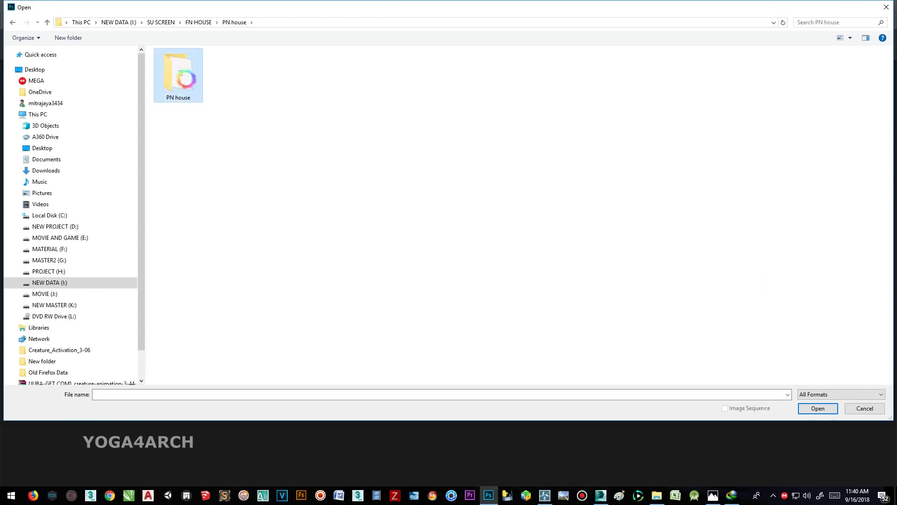
{"action": "double_click", "coordinate": [178, 73]}
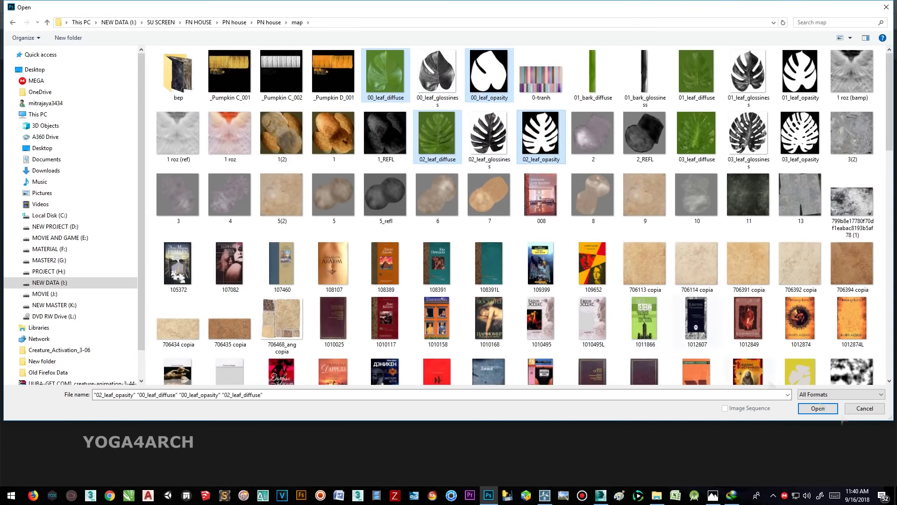
{"action": "left_click", "coordinate": [818, 408]}
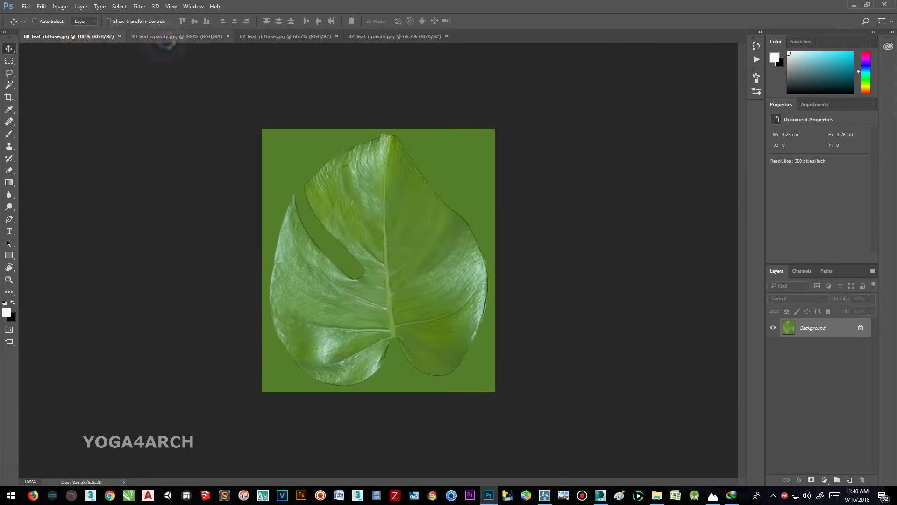
Step: Cut the first leaf out onto its own layer using the opacity mask, hiding the others
{"action": "left_click_drag", "start_coordinate": [166, 42], "coordinate": [19, 60]}
{"action": "left_click_drag", "start_coordinate": [159, 136], "coordinate": [401, 162]}
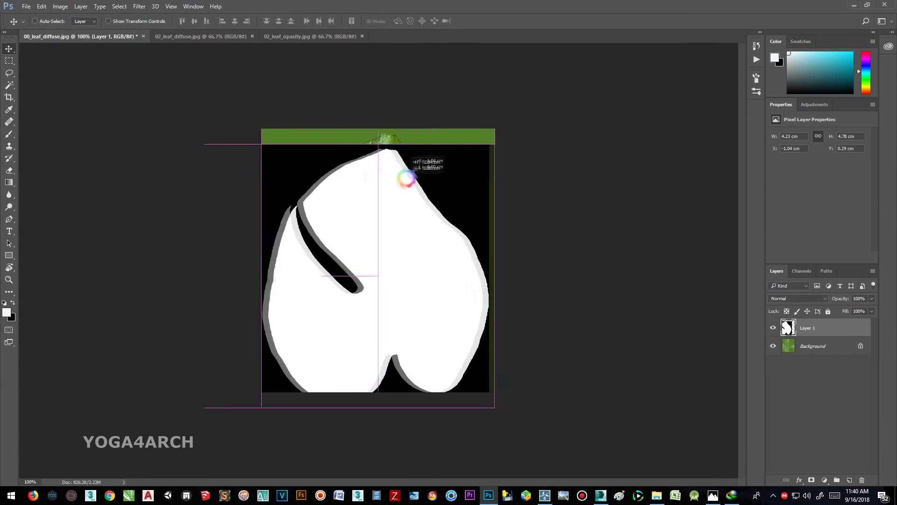
{"action": "right_click", "coordinate": [444, 262]}
{"action": "left_click", "coordinate": [467, 227]}
{"action": "left_click", "coordinate": [773, 346], "text": "alt"}
Step: Save the first cut-out leaf as PNG '1' in the map folder
{"action": "left_click", "coordinate": [26, 7]}
{"action": "left_click", "coordinate": [38, 109]}
{"action": "left_click", "coordinate": [112, 387]}
{"action": "left_click", "coordinate": [111, 348]}
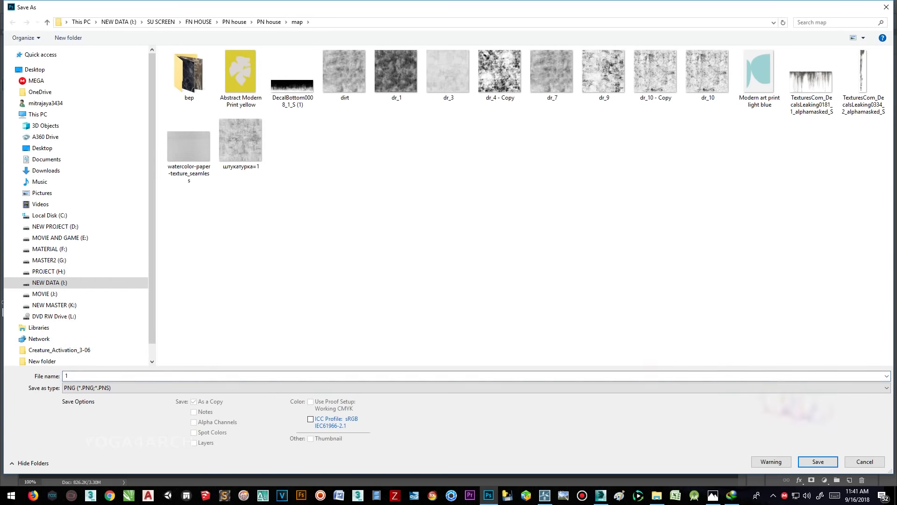
{"action": "left_click", "coordinate": [819, 463]}
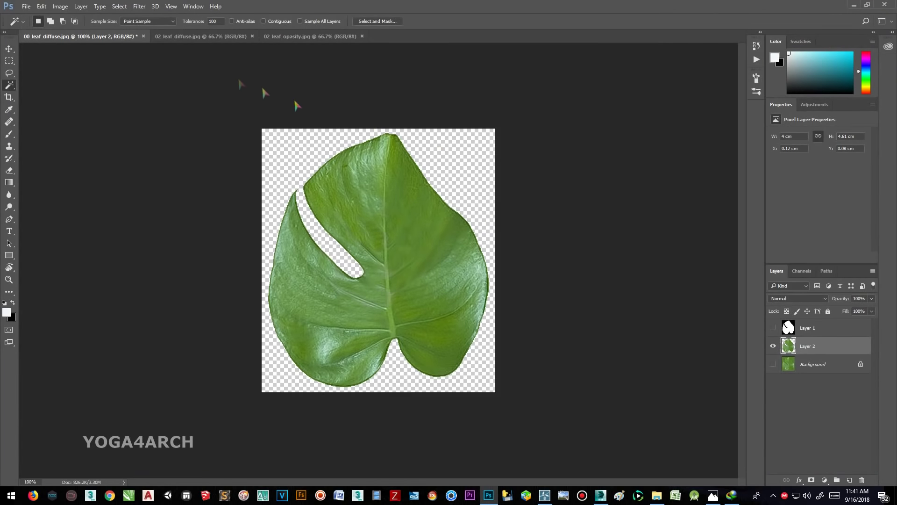
Step: Cut the second leaf out onto its own layer using its opacity mask
{"action": "left_click", "coordinate": [201, 36]}
{"action": "left_click_drag", "start_coordinate": [304, 36], "coordinate": [194, 125]}
{"action": "key", "text": "v"}
{"action": "mouse_move", "coordinate": [311, 179]}
{"action": "left_mouse_down"}
{"action": "mouse_move", "coordinate": [336, 136]}
{"action": "mouse_move", "coordinate": [309, 150]}
{"action": "left_mouse_up"}
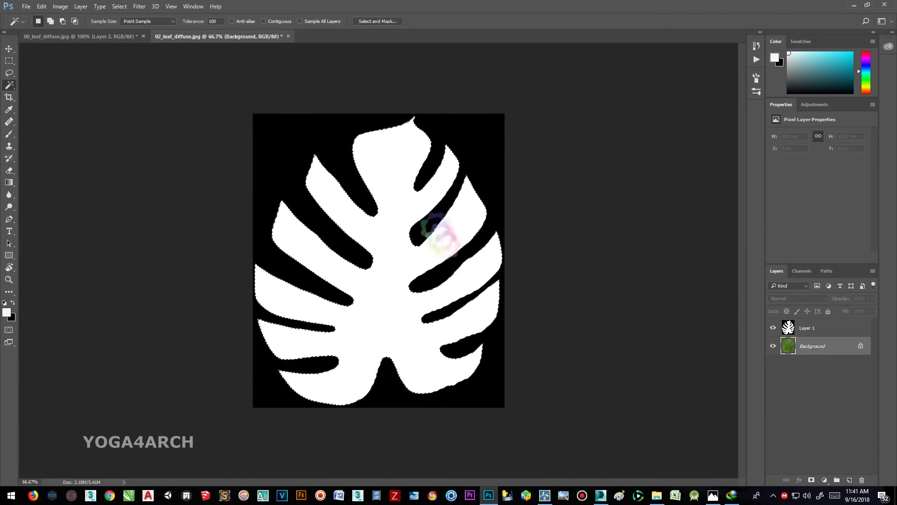
{"action": "left_click", "coordinate": [430, 388]}
{"action": "left_click", "coordinate": [772, 328]}
{"action": "left_click", "coordinate": [773, 364]}
Step: Save the second cut-out leaf as PNG '2' in the map folder
{"action": "left_click", "coordinate": [26, 6]}
{"action": "left_click", "coordinate": [38, 115]}
{"action": "left_click", "coordinate": [166, 387]}
{"action": "left_click", "coordinate": [114, 348]}
{"action": "double_click", "coordinate": [112, 376]}
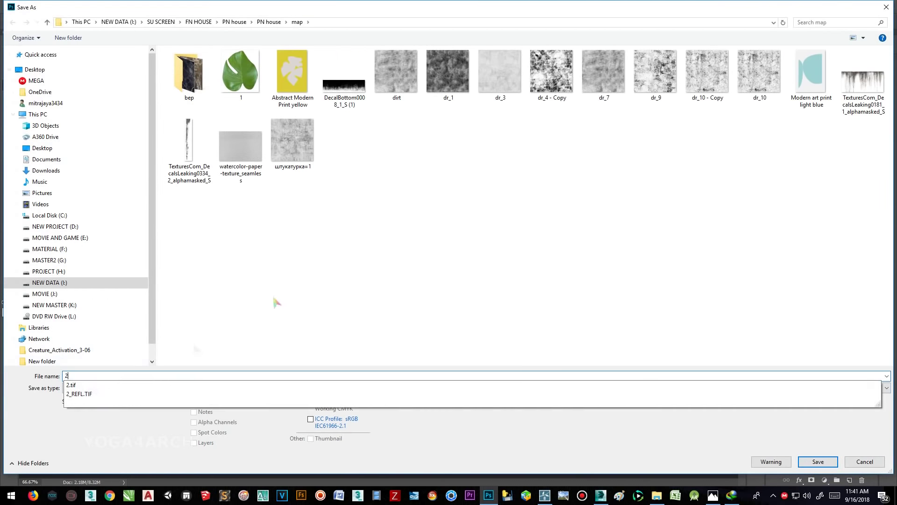
{"action": "left_click", "coordinate": [817, 462]}
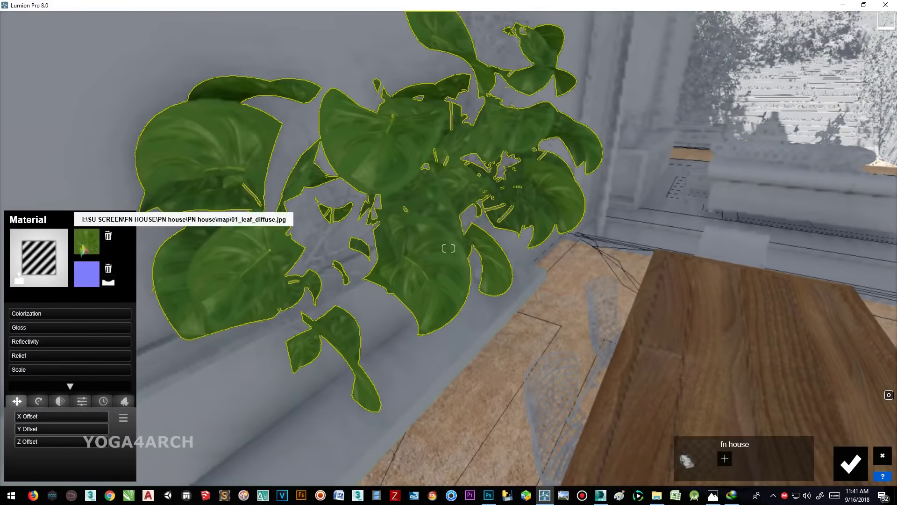
Step: Load monstera leaf PNG '2' as the plant's colour map and set gloss to 0.3
{"action": "left_click", "coordinate": [87, 271]}
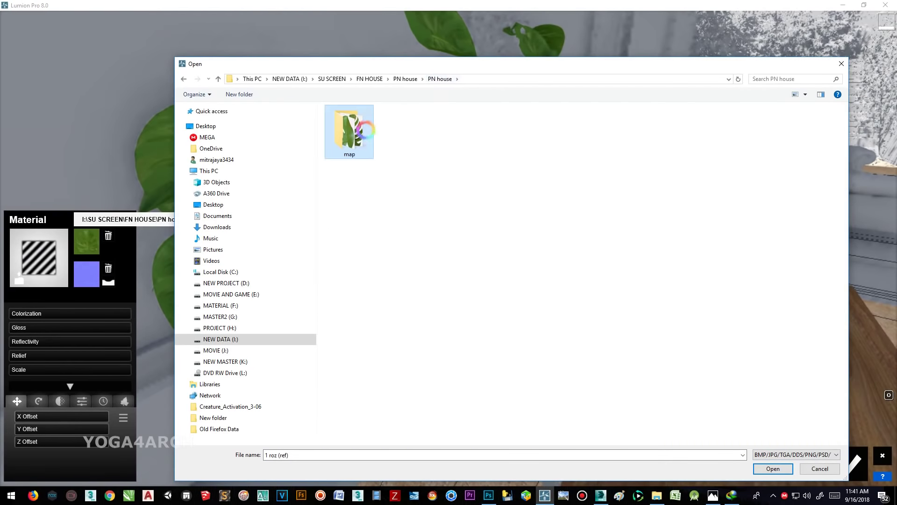
{"action": "scroll", "coordinate": [513, 221], "scroll_direction": "down", "scroll_amount": 10}
{"action": "scroll", "coordinate": [513, 222], "scroll_direction": "up", "scroll_amount": 10}
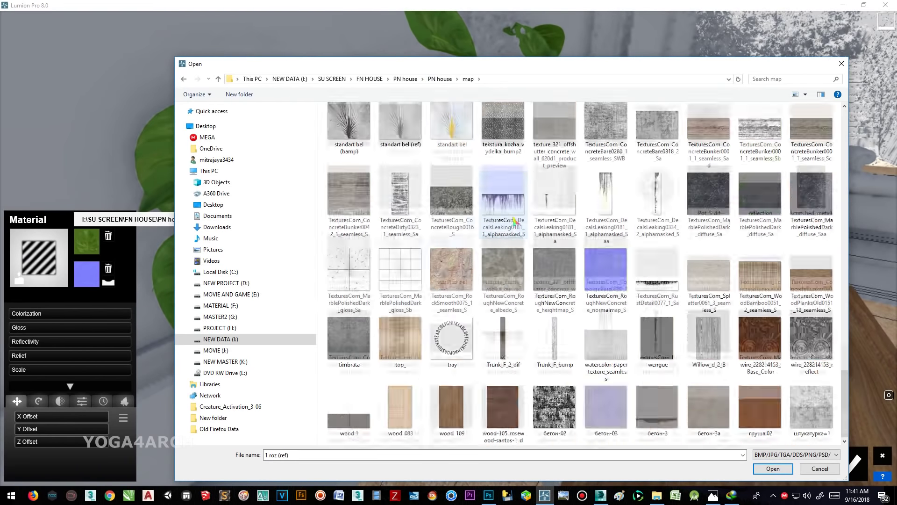
{"action": "double_click", "coordinate": [502, 254]}
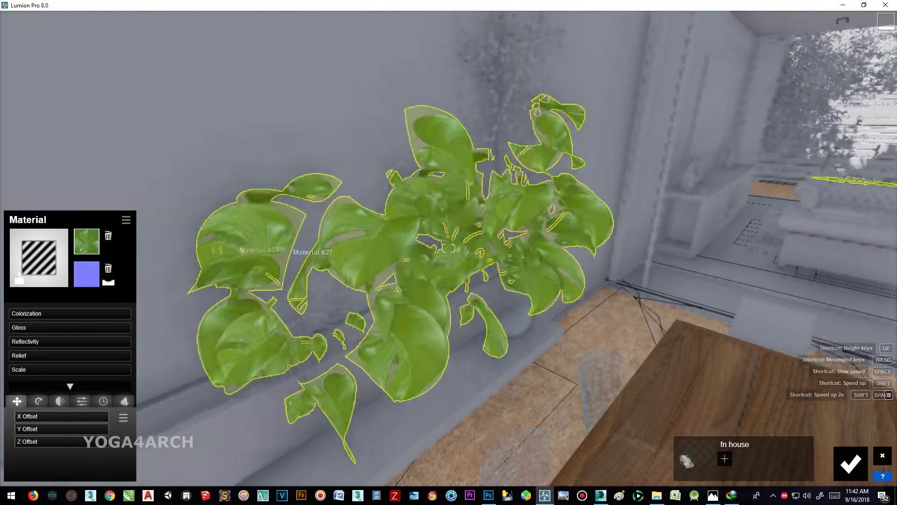
{"action": "left_click", "coordinate": [87, 240]}
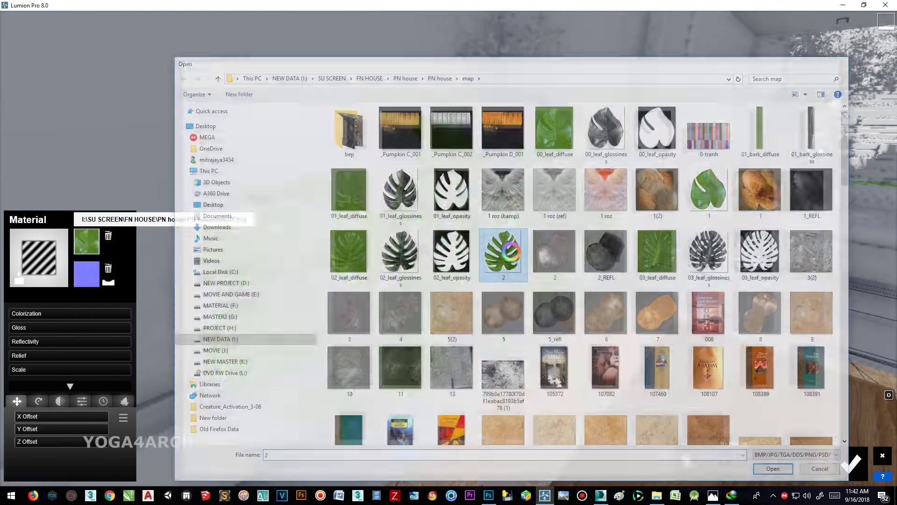
{"action": "double_click", "coordinate": [501, 251]}
{"action": "left_click_drag", "start_coordinate": [62, 328], "coordinate": [33, 329]}
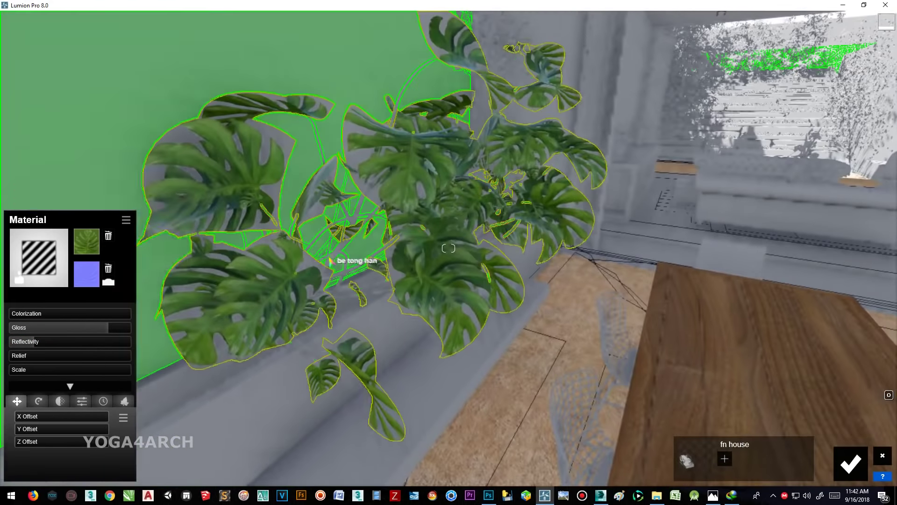
{"action": "left_click", "coordinate": [296, 272]}
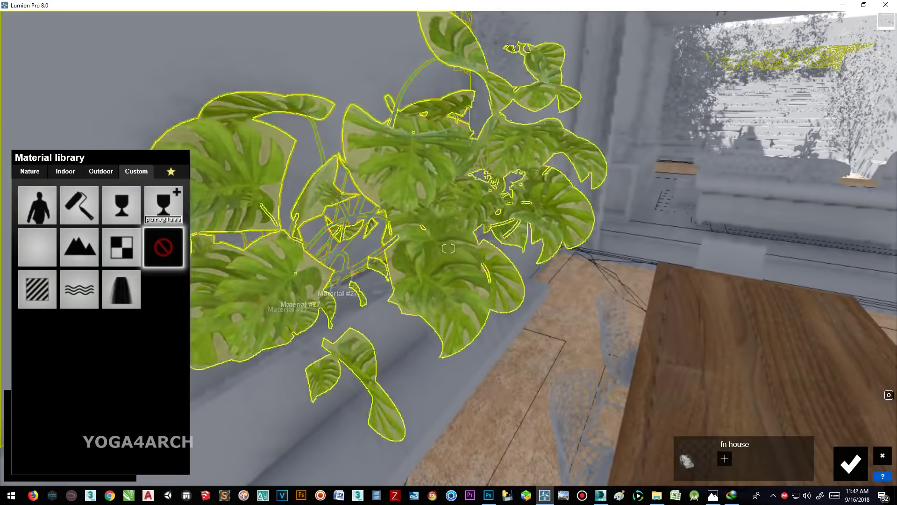
Step: Try several Outdoor concrete finishes on the tall wall, settling on Polii Concrete 26 2k
{"action": "right_click_drag", "start_coordinate": [295, 273], "coordinate": [377, 180]}
{"action": "left_click", "coordinate": [83, 170]}
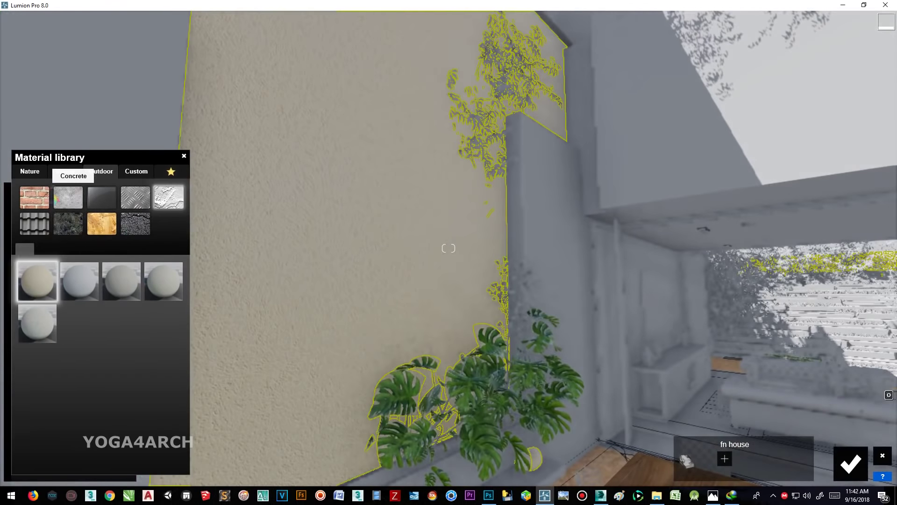
{"action": "left_click", "coordinate": [68, 197]}
{"action": "left_click", "coordinate": [79, 322]}
{"action": "left_click", "coordinate": [122, 364]}
{"action": "left_click", "coordinate": [79, 449]}
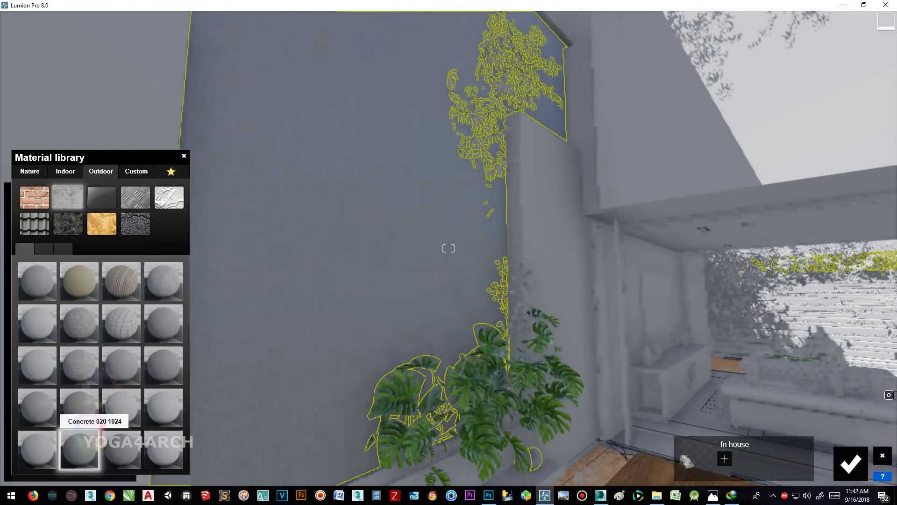
{"action": "left_click", "coordinate": [164, 280]}
{"action": "left_click", "coordinate": [80, 406]}
{"action": "left_click", "coordinate": [37, 407]}
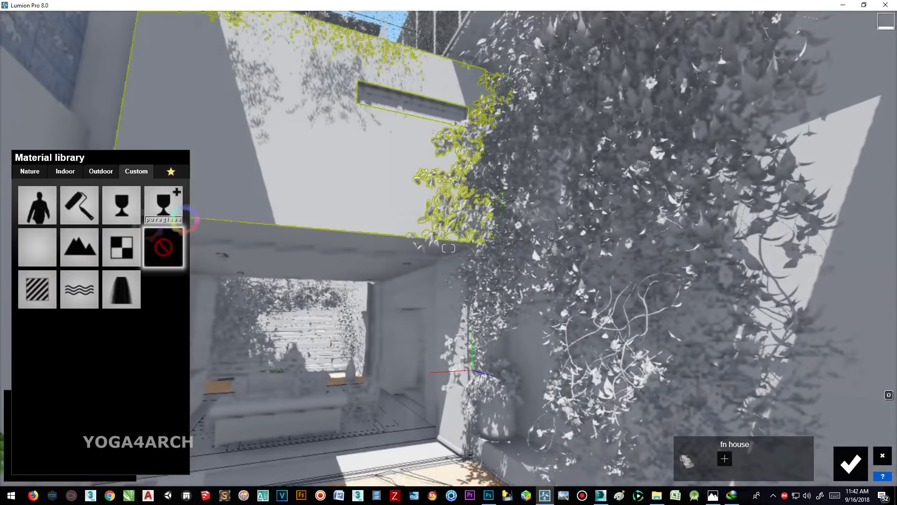
Step: Start a plain standard custom material and browse for its colour map image
{"action": "left_click", "coordinate": [37, 289]}
{"action": "left_click", "coordinate": [87, 241]}
{"action": "scroll", "coordinate": [628, 334], "scroll_direction": "down", "scroll_amount": 5}
{"action": "scroll", "coordinate": [628, 334], "scroll_direction": "down", "scroll_amount": 5}
{"action": "scroll", "coordinate": [569, 333], "scroll_direction": "down", "scroll_amount": 3}
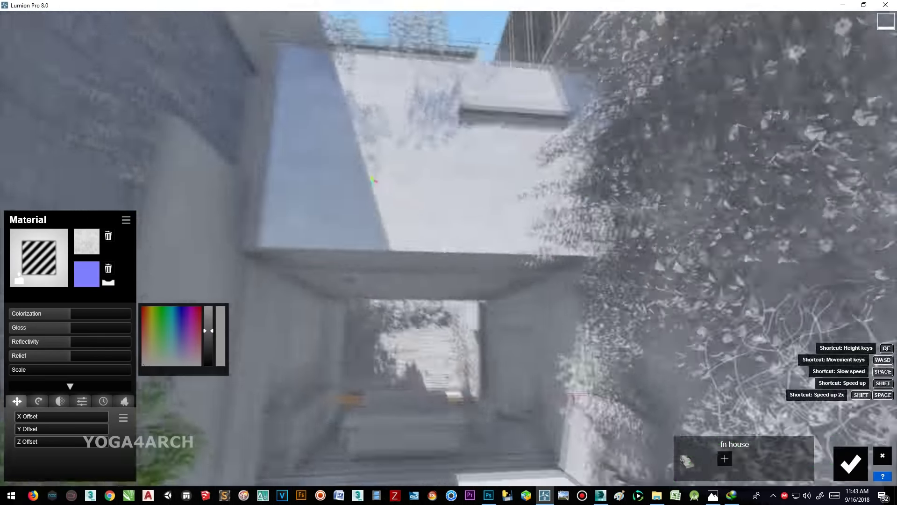
{"action": "mouse_move", "coordinate": [370, 157]}
{"action": "right_mouse_down"}
{"action": "mouse_move", "coordinate": [430, 228]}
{"action": "mouse_move", "coordinate": [299, 327]}
{"action": "right_mouse_up"}
Step: Add and increase mossy weathering on the dr_3 wall
{"action": "left_click", "coordinate": [103, 401]}
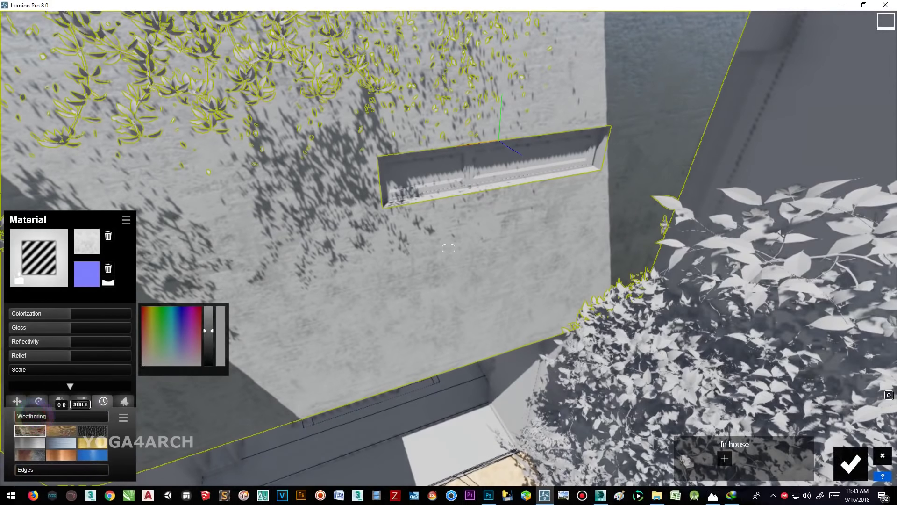
{"action": "left_click_drag", "start_coordinate": [44, 416], "coordinate": [81, 416]}
{"action": "right_click_drag", "start_coordinate": [82, 415], "coordinate": [82, 327]}
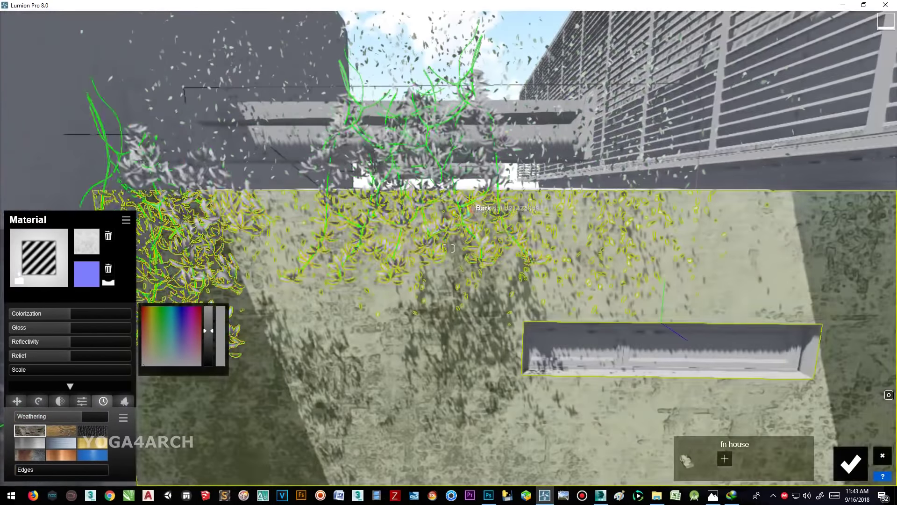
Step: Give the climbing foliage a green leaf colour map texture
{"action": "left_click", "coordinate": [447, 248]}
{"action": "left_click", "coordinate": [80, 244]}
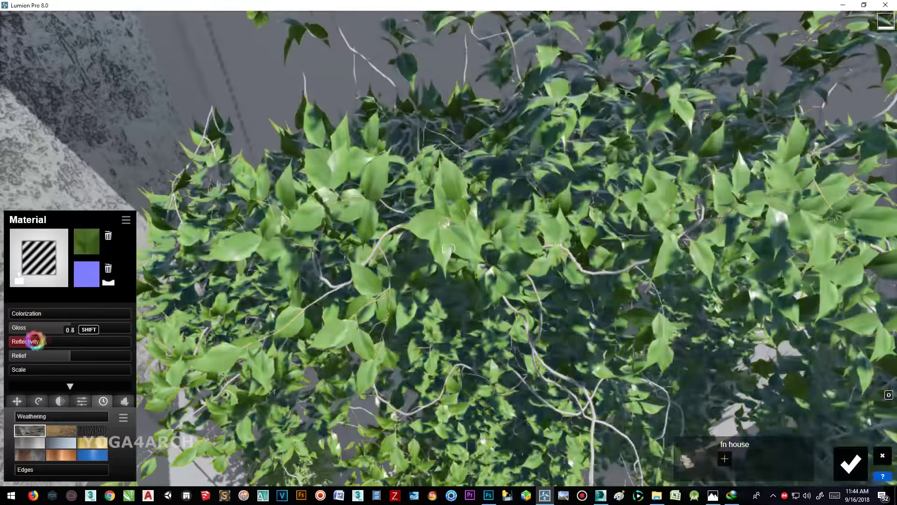
{"action": "left_click", "coordinate": [47, 355]}
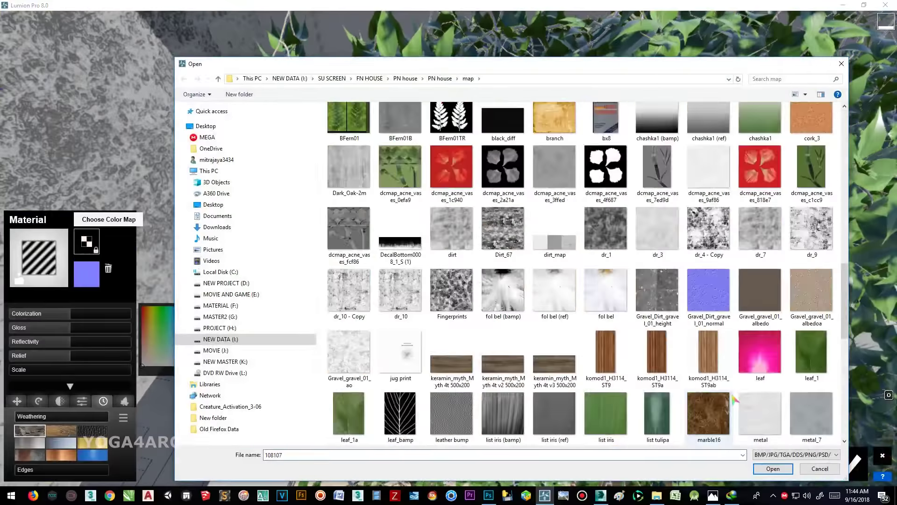
{"action": "double_click", "coordinate": [650, 360]}
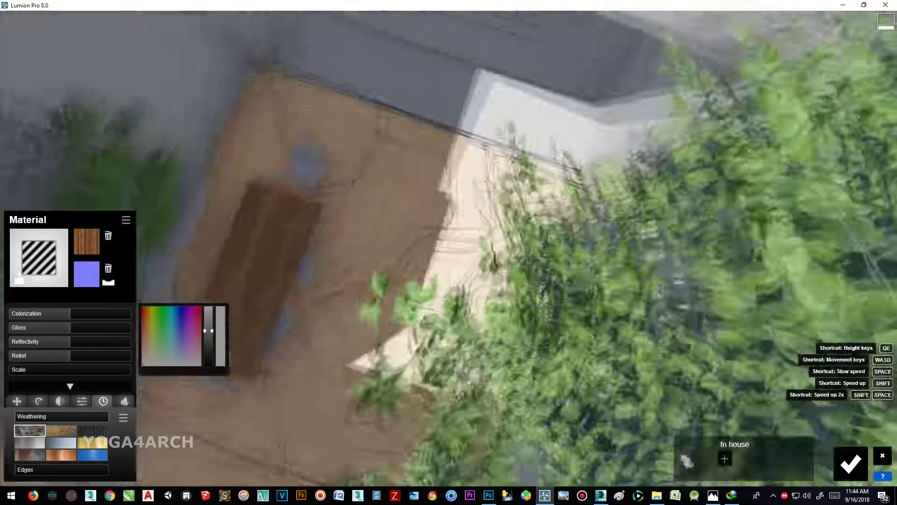
{"action": "right_click_drag", "start_coordinate": [442, 338], "coordinate": [531, 307]}
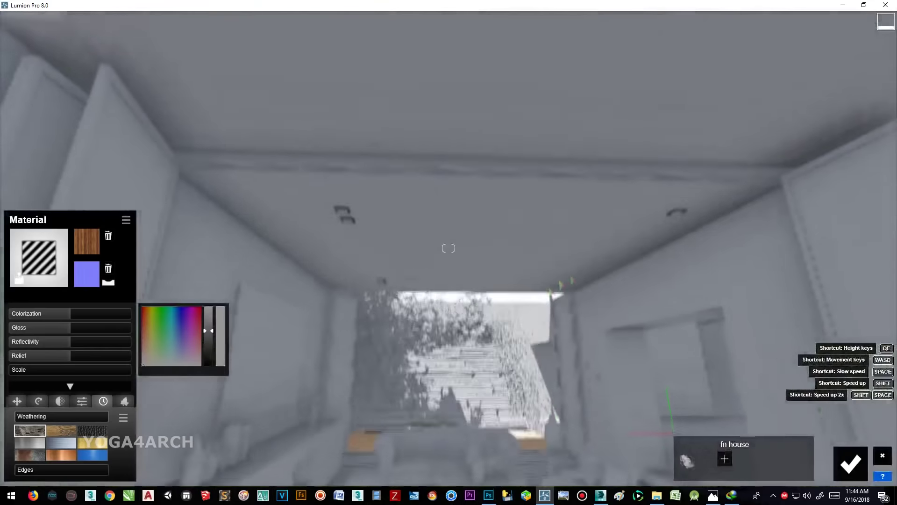
{"action": "left_click", "coordinate": [448, 248]}
Step: Try a marble finish on the ceiling, then switch it to a plain standard material
{"action": "left_click", "coordinate": [39, 257]}
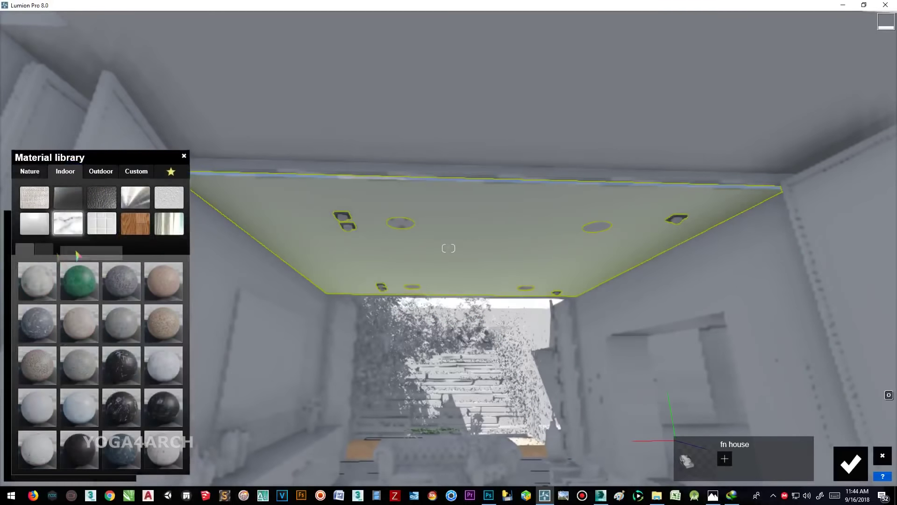
{"action": "left_click", "coordinate": [44, 250]}
{"action": "left_click", "coordinate": [122, 280]}
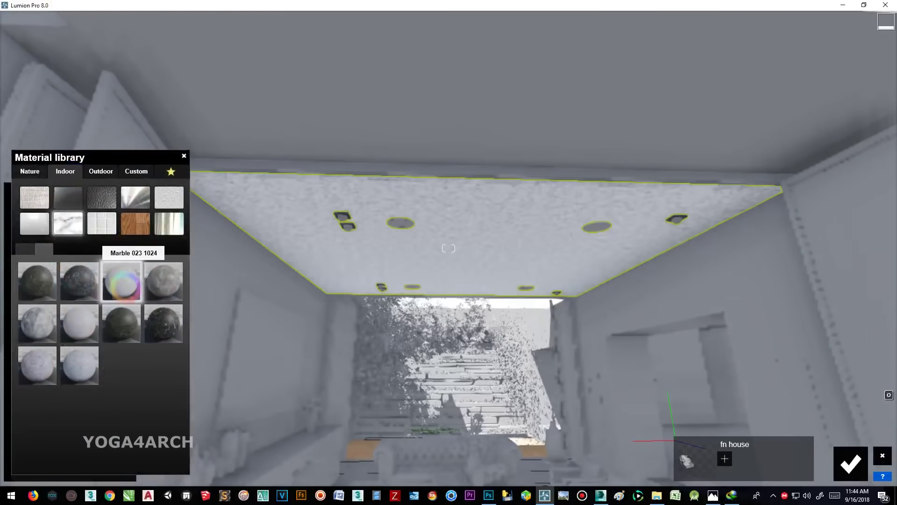
{"action": "left_click", "coordinate": [98, 172]}
{"action": "left_click", "coordinate": [80, 323]}
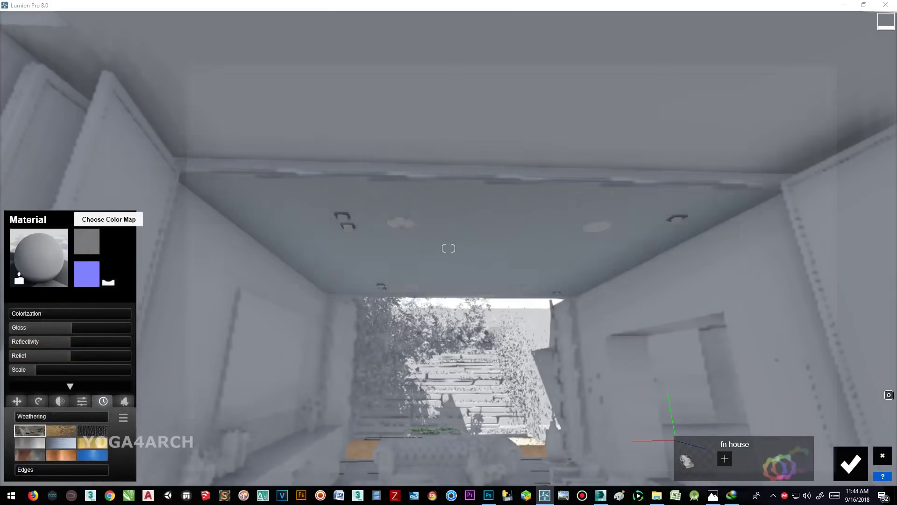
Step: Load the dr_3 concrete colour map and a matching normal map onto the ceiling
{"action": "left_click", "coordinate": [86, 242]}
{"action": "scroll", "coordinate": [701, 290], "scroll_direction": "down", "scroll_amount": 5}
{"action": "scroll", "coordinate": [607, 355], "scroll_direction": "down", "scroll_amount": 5}
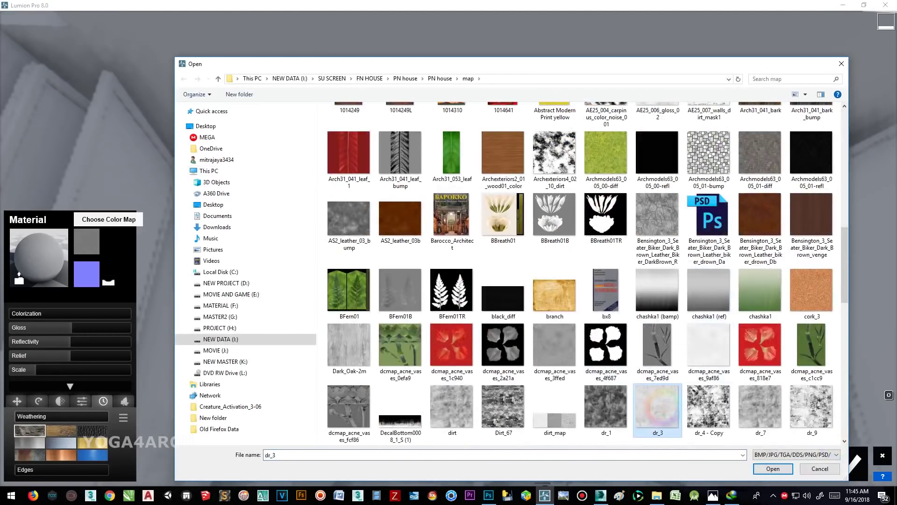
{"action": "scroll", "coordinate": [666, 411], "scroll_direction": "down", "scroll_amount": 3}
{"action": "scroll", "coordinate": [664, 239], "scroll_direction": "down", "scroll_amount": 8}
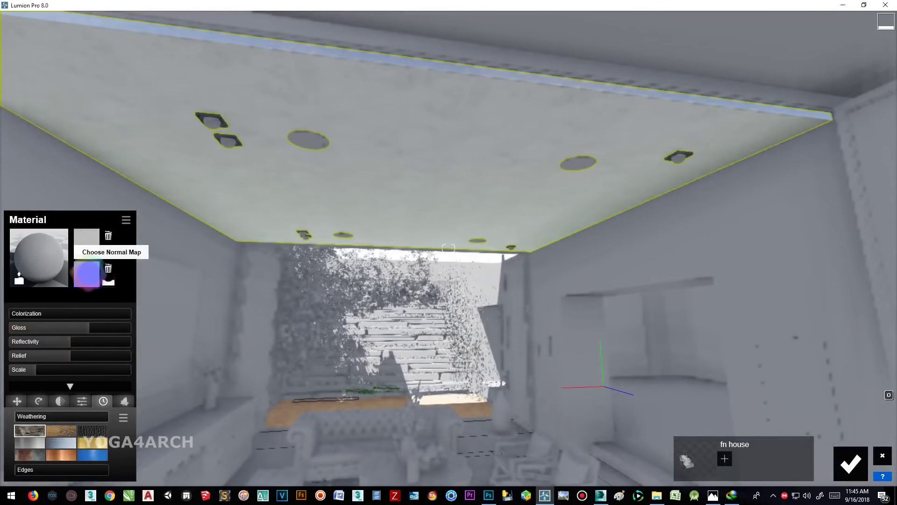
{"action": "left_click", "coordinate": [87, 273]}
{"action": "scroll", "coordinate": [731, 346], "scroll_direction": "up", "scroll_amount": 5}
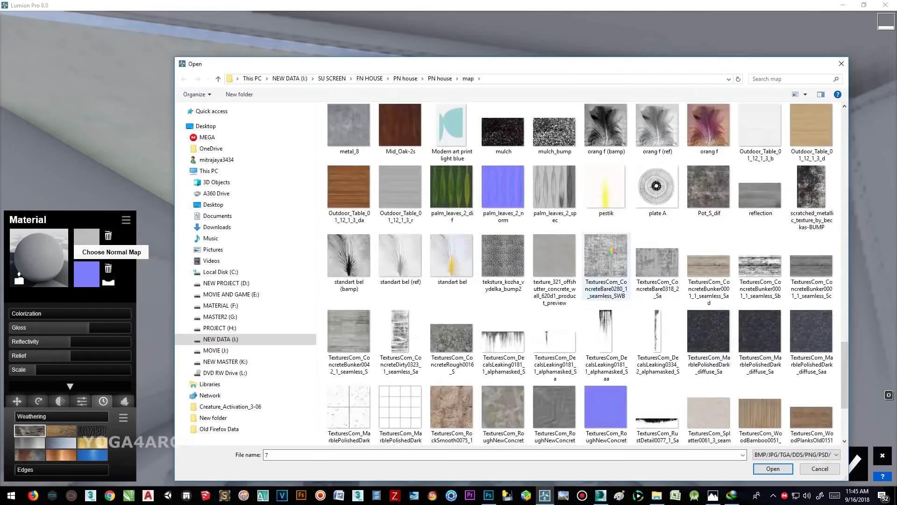
{"action": "double_click", "coordinate": [706, 435]}
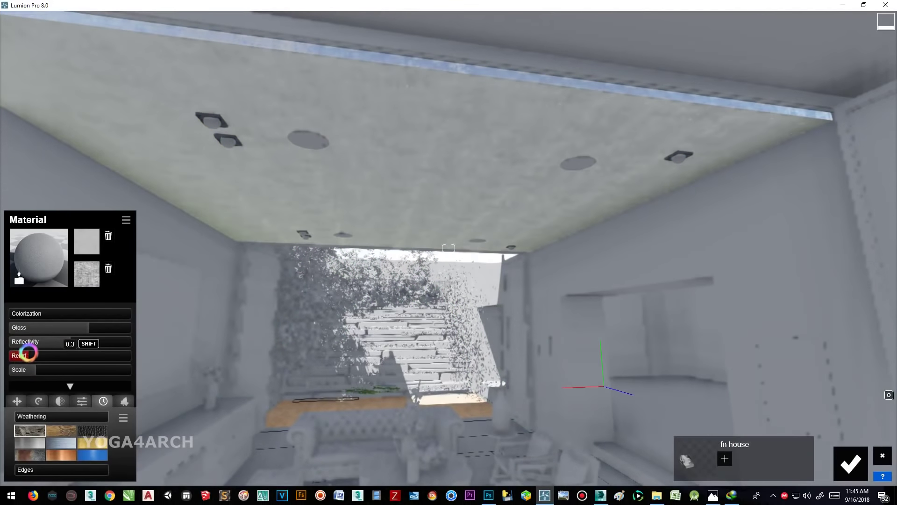
Step: Give the round ceiling downlights a plain standard material
{"action": "left_click", "coordinate": [274, 137]}
{"action": "left_click", "coordinate": [38, 289]}
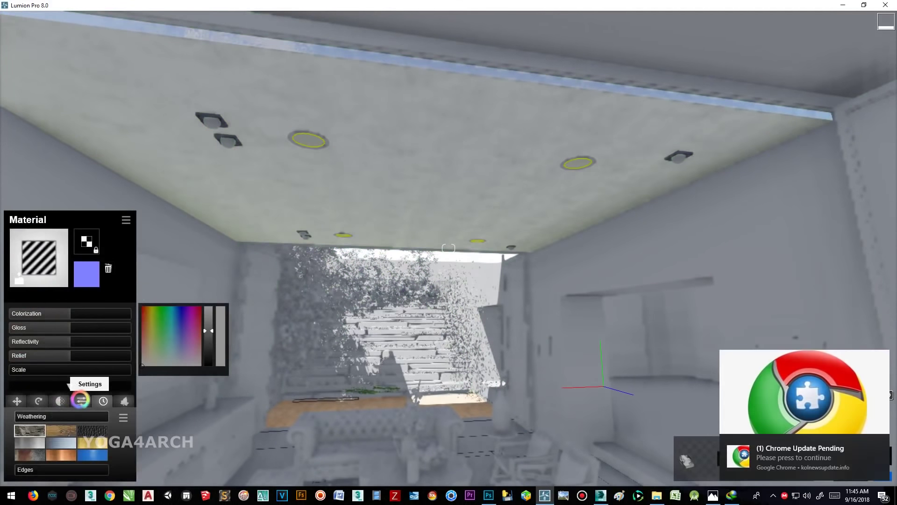
{"action": "right_click_drag", "start_coordinate": [313, 155], "coordinate": [313, 173]}
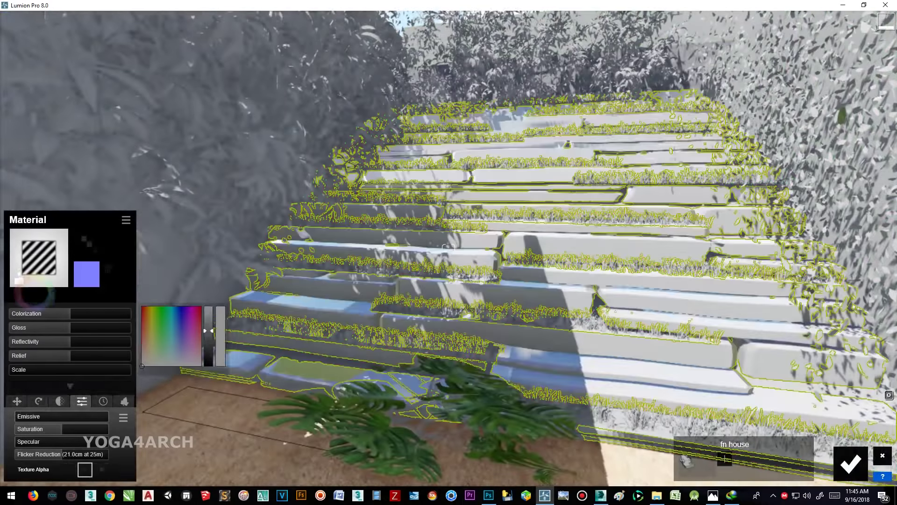
Step: Texture the garden stairs with standard materials, including the list tulipa colour map
{"action": "left_click", "coordinate": [87, 241]}
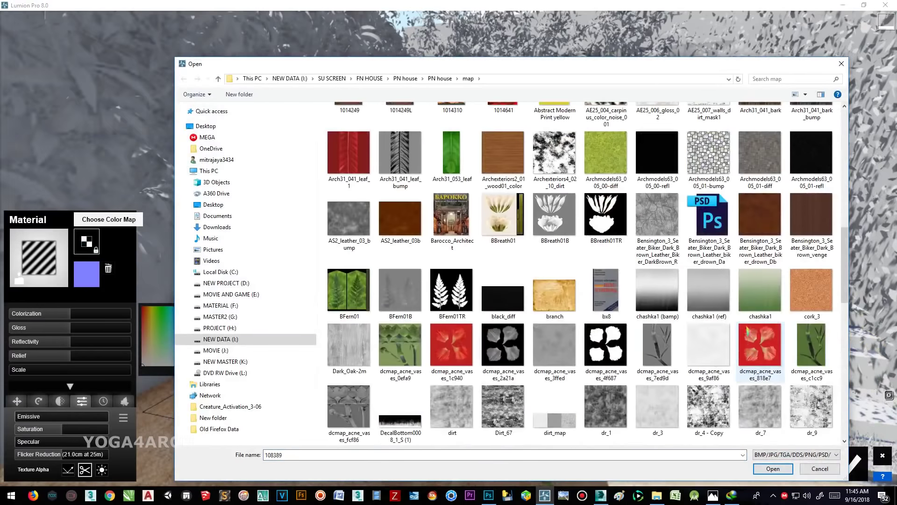
{"action": "double_click", "coordinate": [760, 346]}
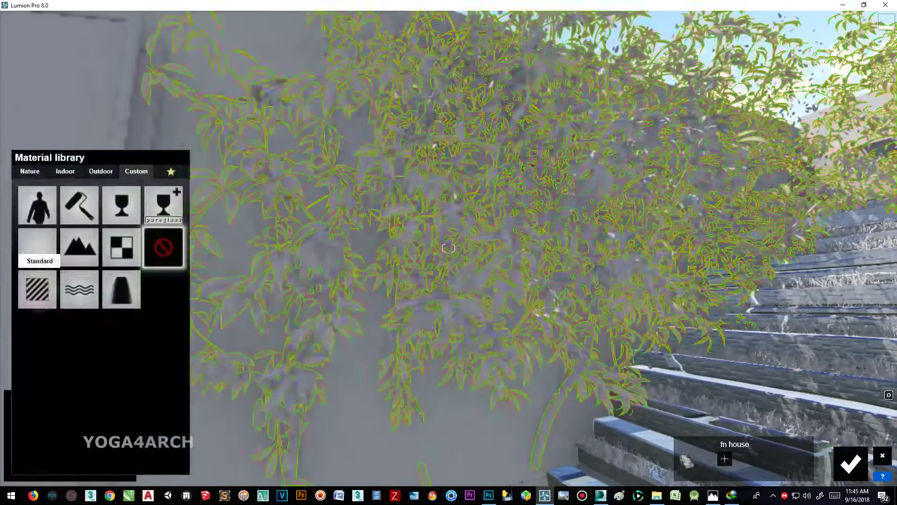
{"action": "left_click", "coordinate": [37, 246]}
{"action": "left_click", "coordinate": [86, 241]}
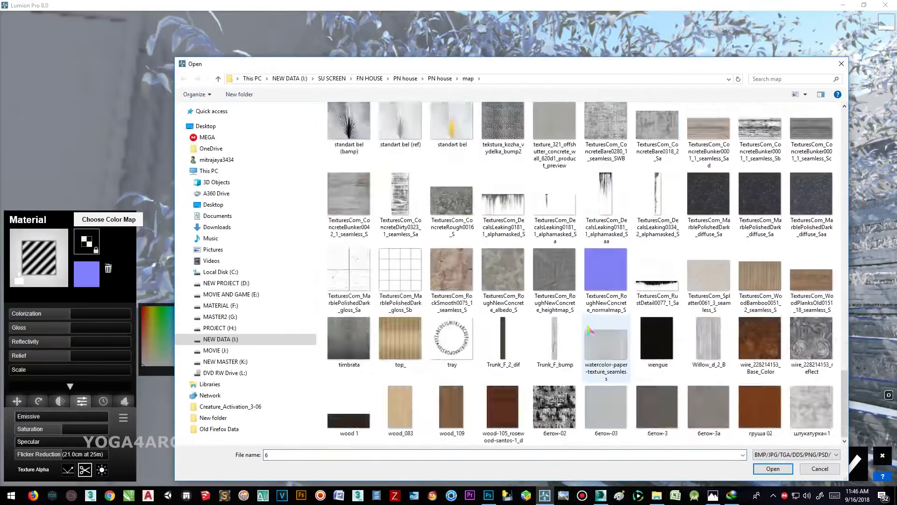
{"action": "double_click", "coordinate": [662, 256]}
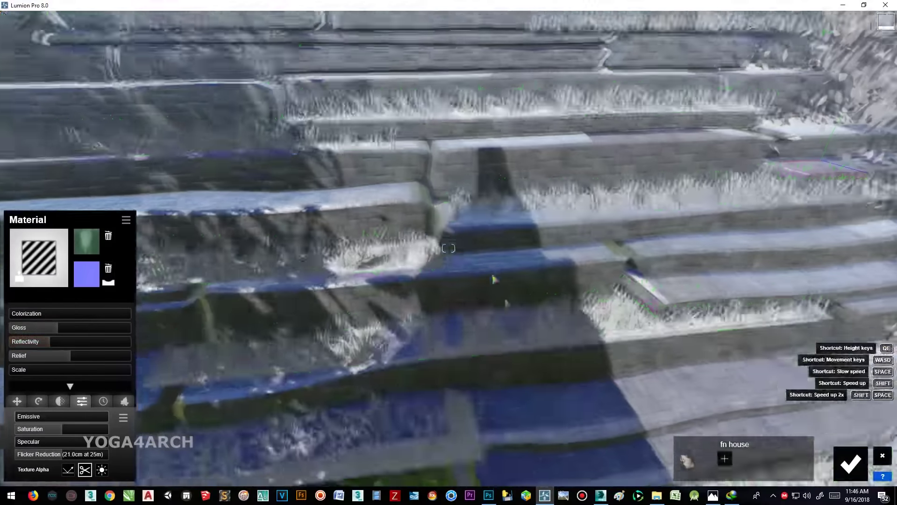
Step: Give the stair grass a Nature grass material and the side wall a stacked-stone finish
{"action": "left_click", "coordinate": [542, 317]}
{"action": "left_click", "coordinate": [29, 171]}
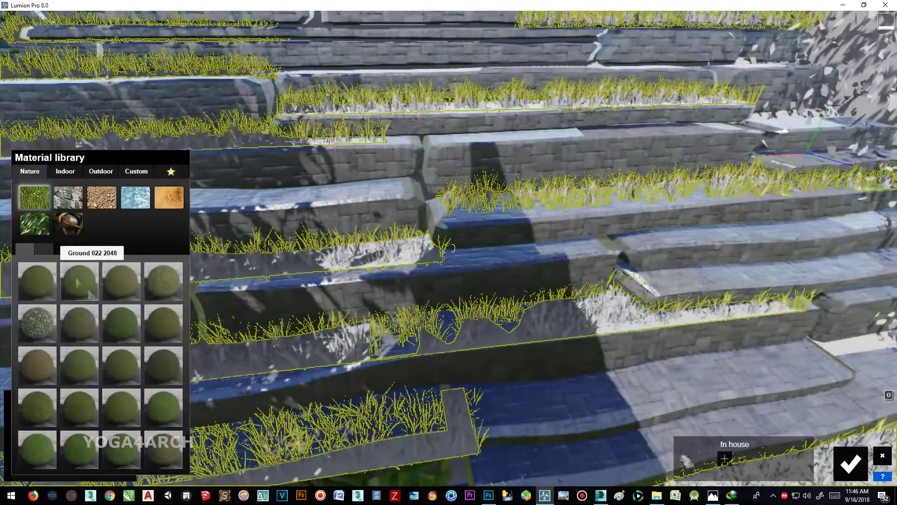
{"action": "left_click", "coordinate": [79, 280]}
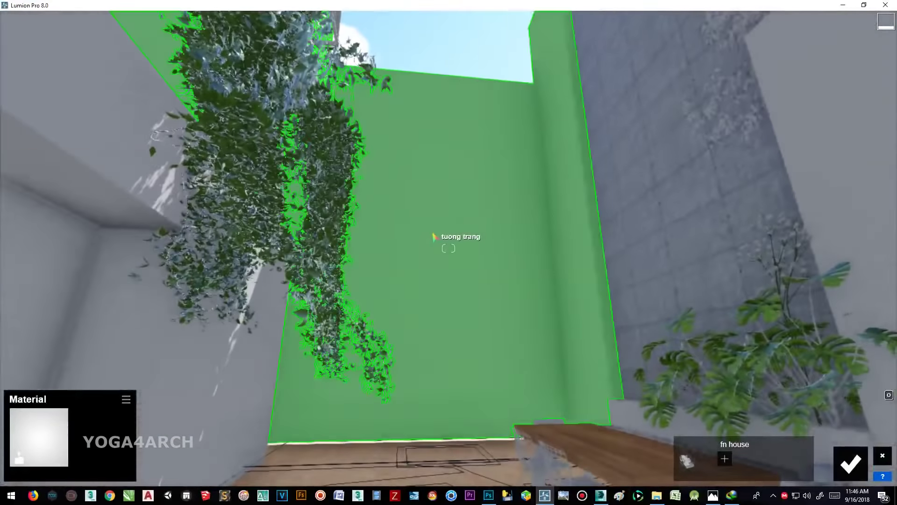
{"action": "left_click", "coordinate": [433, 237]}
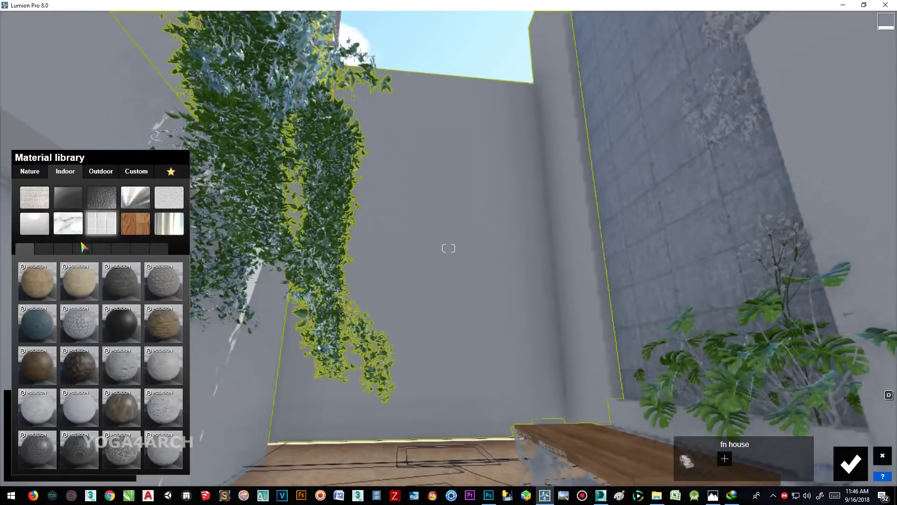
{"action": "left_click", "coordinate": [163, 280]}
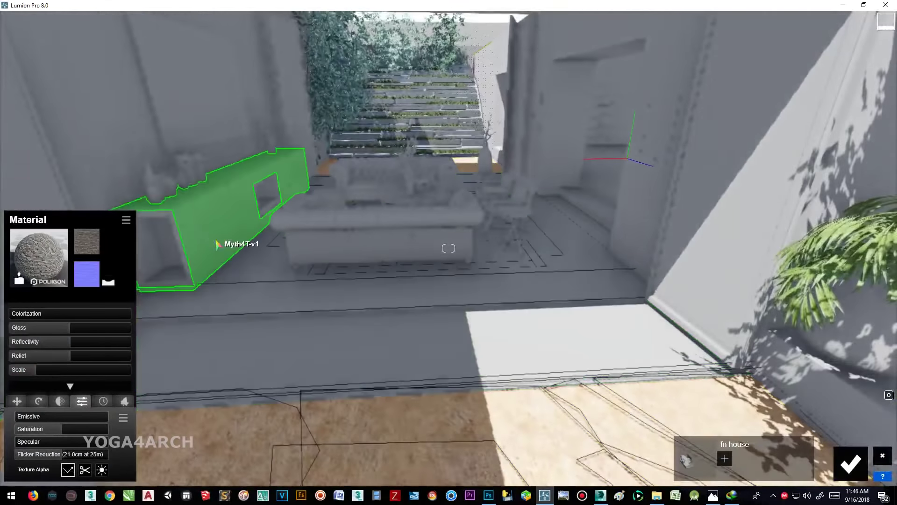
Step: Give the next surface a standard material with the komod1_H3114_ST9 wood colour map
{"action": "left_click", "coordinate": [216, 244]}
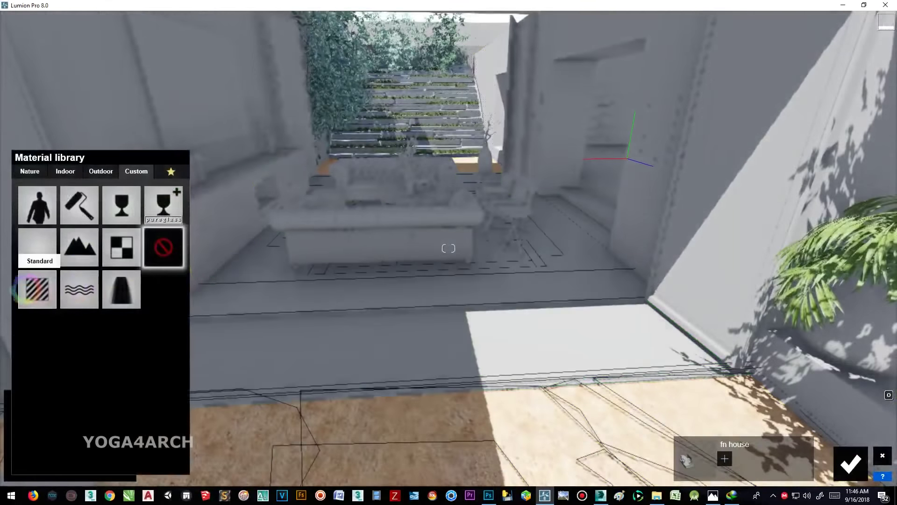
{"action": "left_click", "coordinate": [36, 241]}
{"action": "left_click", "coordinate": [713, 496]}
{"action": "double_click", "coordinate": [417, 26]}
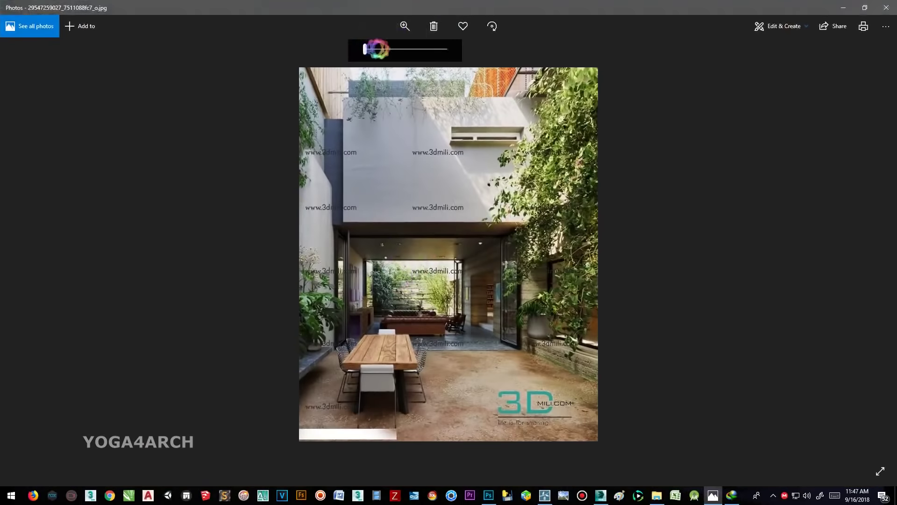
{"action": "scroll", "coordinate": [354, 200], "scroll_direction": "up", "scroll_amount": 3}
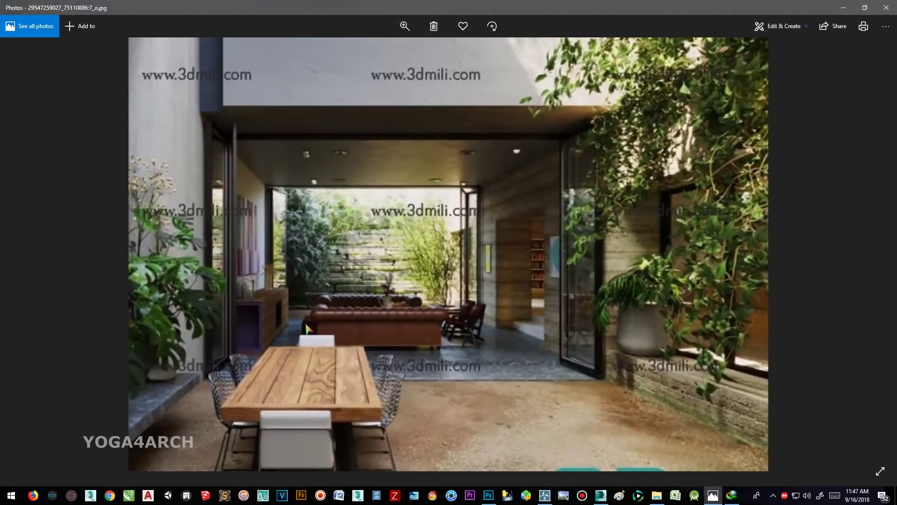
{"action": "left_click", "coordinate": [844, 7]}
{"action": "left_click", "coordinate": [86, 241]}
{"action": "scroll", "coordinate": [708, 251], "scroll_direction": "down", "scroll_amount": 5}
{"action": "scroll", "coordinate": [708, 251], "scroll_direction": "down", "scroll_amount": 5}
{"action": "key", "text": "Return"}
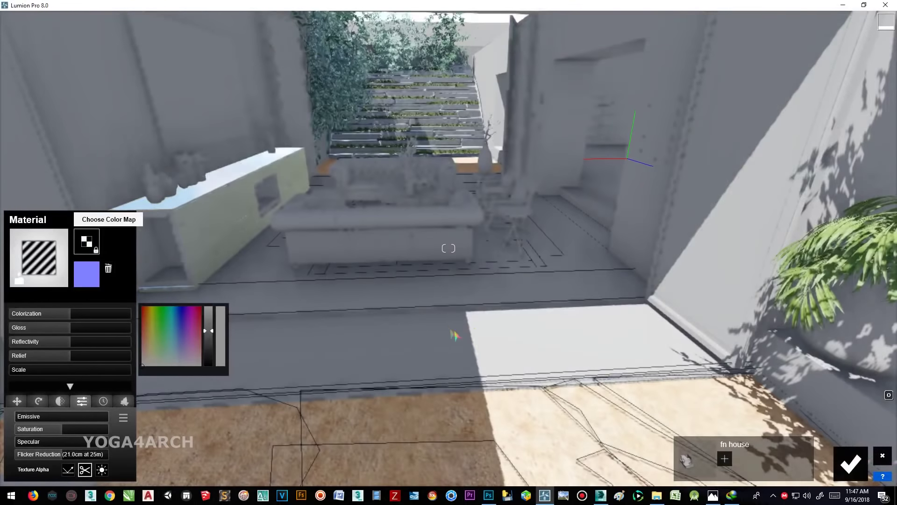
Step: Replace the long cabinet's wood with the lighter komod1_H3114_ST9.jpg colour map
{"action": "mouse_move", "coordinate": [477, 333]}
{"action": "right_mouse_down"}
{"action": "mouse_move", "coordinate": [413, 270]}
{"action": "mouse_move", "coordinate": [434, 271]}
{"action": "right_mouse_up"}
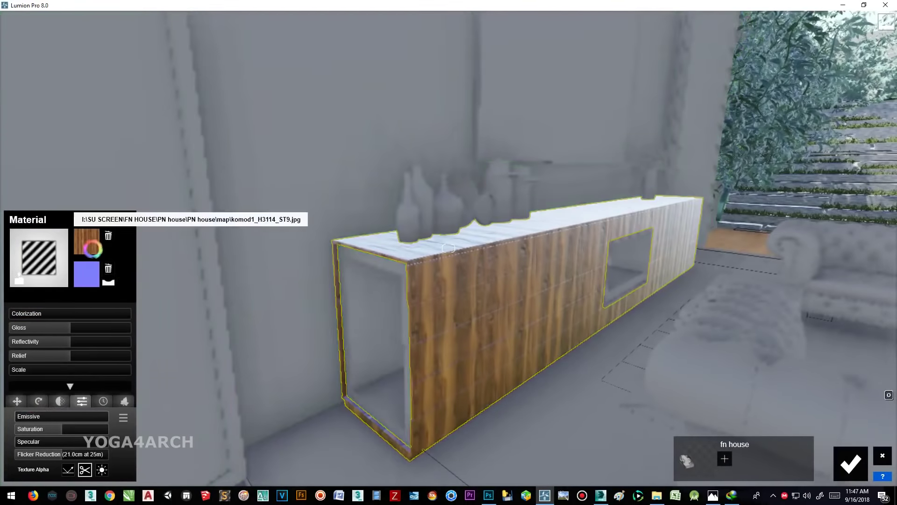
{"action": "left_click", "coordinate": [89, 243]}
{"action": "scroll", "coordinate": [556, 355], "scroll_direction": "down", "scroll_amount": 5}
{"action": "scroll", "coordinate": [556, 355], "scroll_direction": "down", "scroll_amount": 5}
{"action": "double_click", "coordinate": [556, 369]}
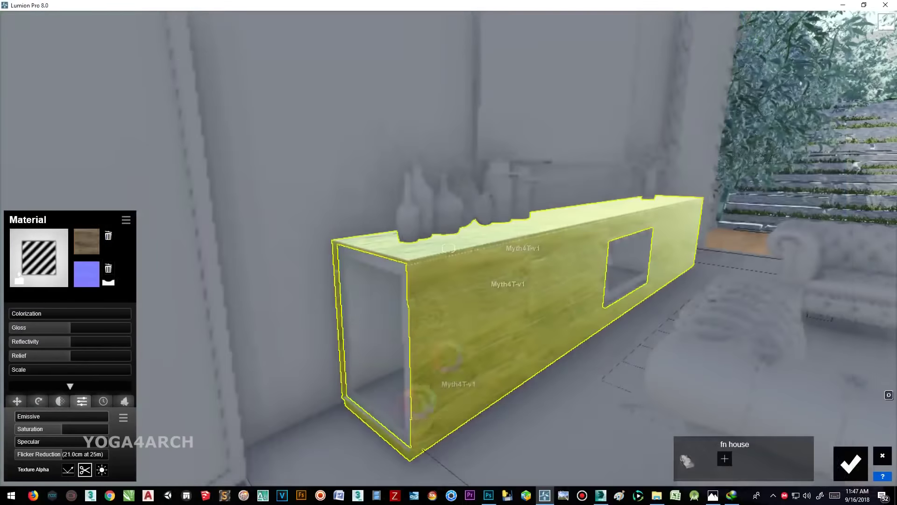
Step: Give the cabinet's inner box a purple solid colour material and select the wall behind it
{"action": "left_click", "coordinate": [369, 334]}
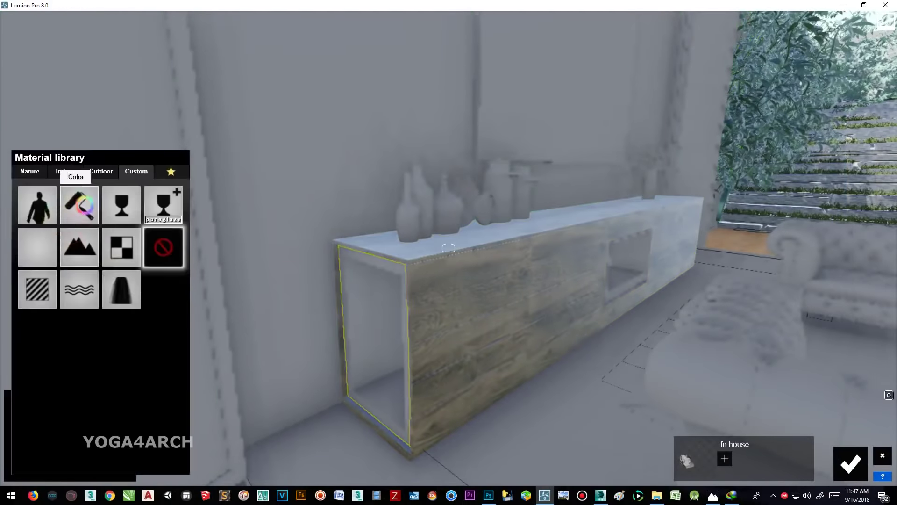
{"action": "left_click", "coordinate": [80, 201]}
{"action": "left_click", "coordinate": [314, 267]}
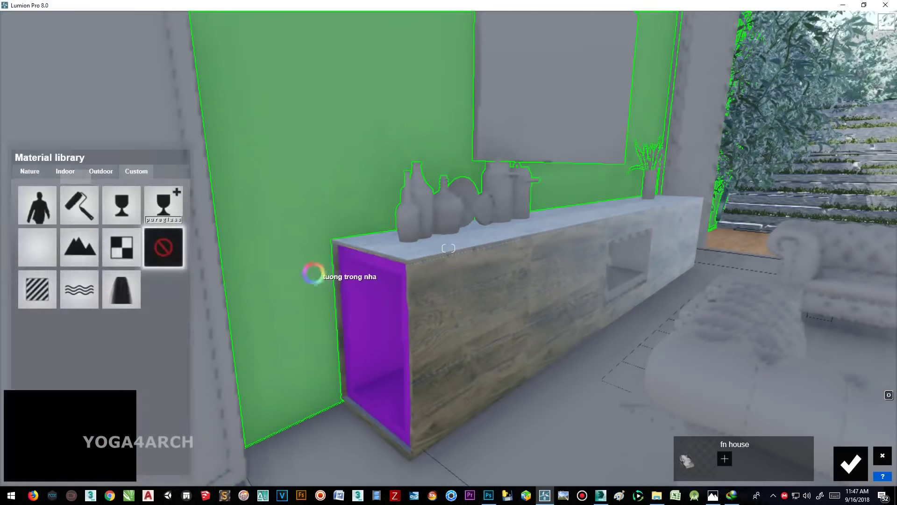
{"action": "key", "text": "s"}
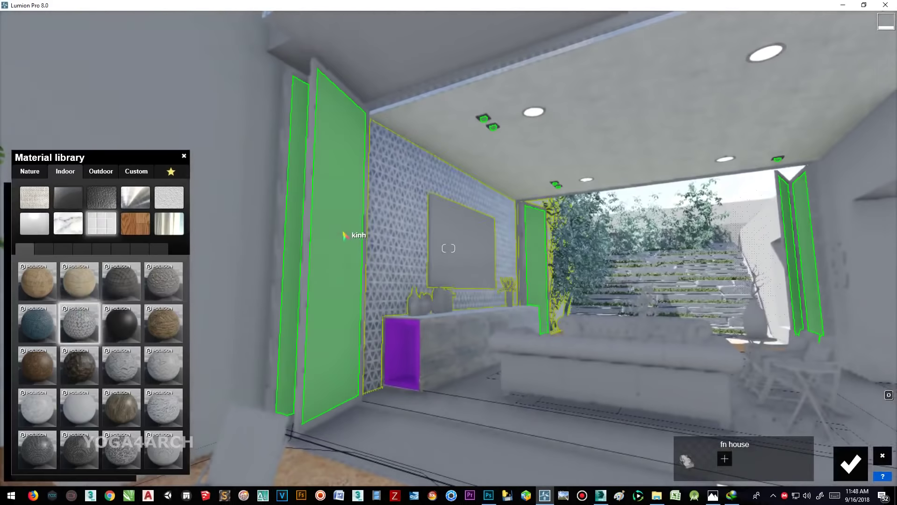
Step: Give the glass window frames a blue-tinted custom material and look for the 5_refl colour map
{"action": "left_click", "coordinate": [136, 171]}
{"action": "left_click", "coordinate": [321, 194]}
{"action": "left_click", "coordinate": [37, 288]}
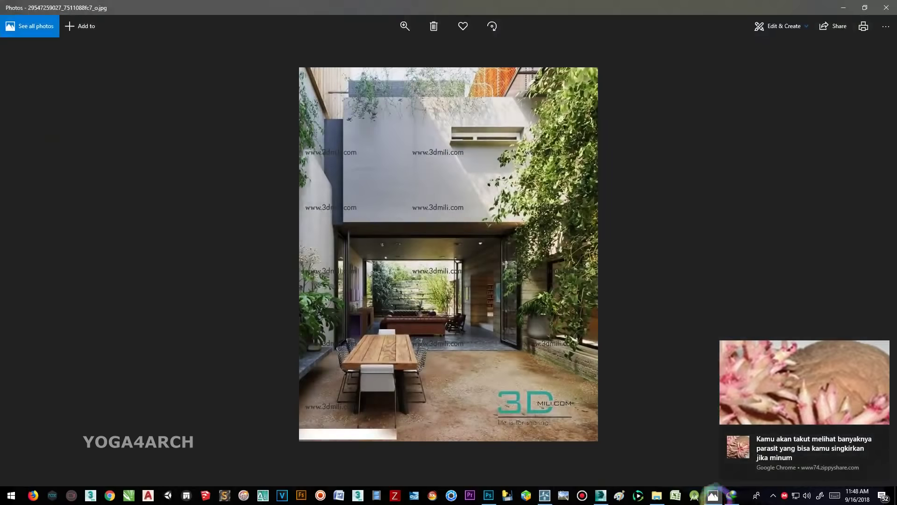
{"action": "scroll", "coordinate": [766, 281], "scroll_direction": "down", "scroll_amount": 5}
{"action": "scroll", "coordinate": [765, 280], "scroll_direction": "down", "scroll_amount": 5}
{"action": "scroll", "coordinate": [766, 280], "scroll_direction": "down", "scroll_amount": 3}
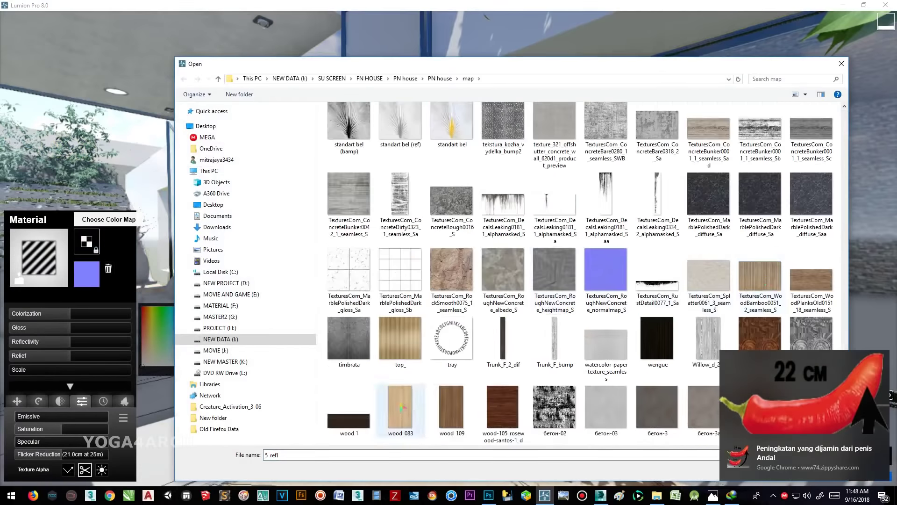
Step: Load wood_083 as the colour map for the wall beside the glass door
{"action": "double_click", "coordinate": [400, 406]}
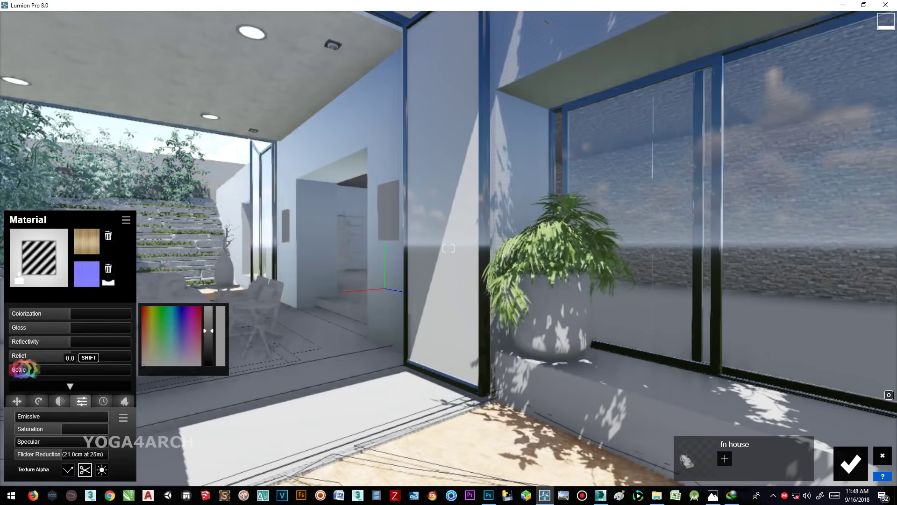
{"action": "scroll", "coordinate": [523, 304], "scroll_direction": "down", "scroll_amount": 5}
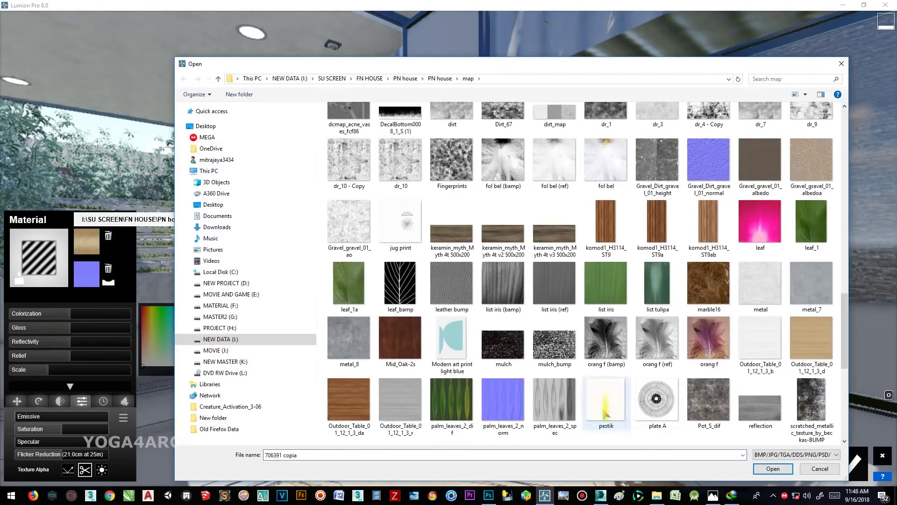
{"action": "double_click", "coordinate": [523, 304]}
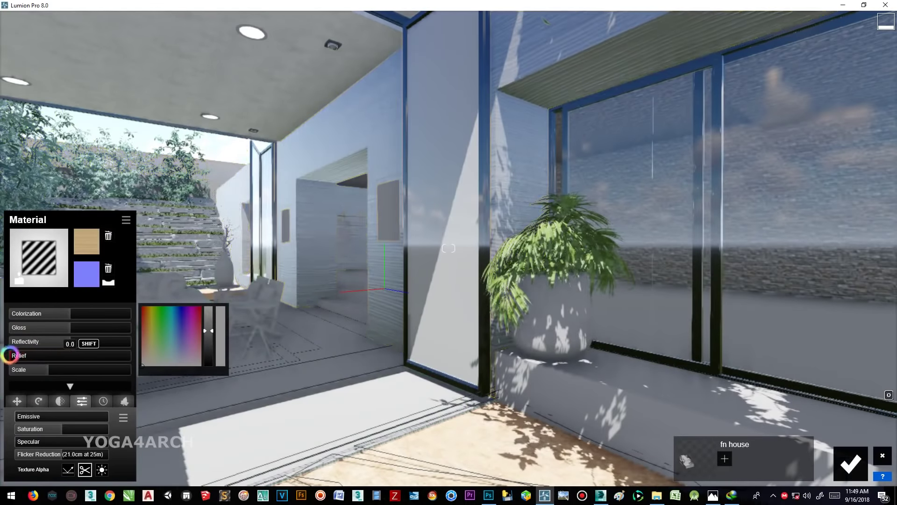
Step: Give the floor the metal_7 colour map
{"action": "right_click_drag", "start_coordinate": [11, 356], "coordinate": [269, 303]}
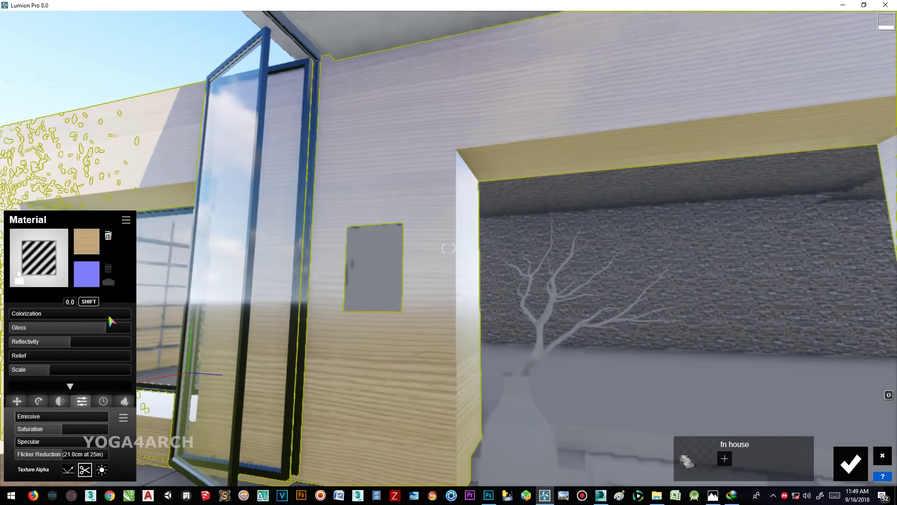
{"action": "right_click_drag", "start_coordinate": [110, 320], "coordinate": [271, 360]}
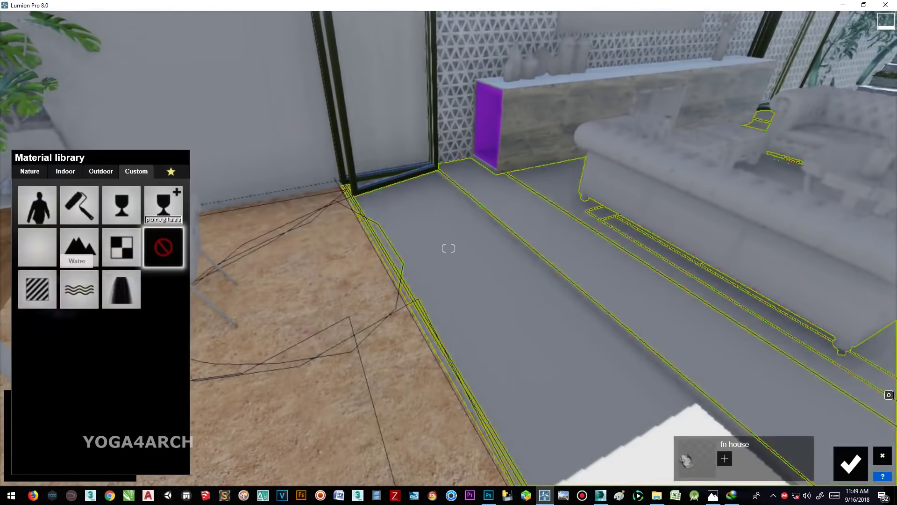
{"action": "left_click", "coordinate": [448, 248]}
{"action": "left_click", "coordinate": [86, 241]}
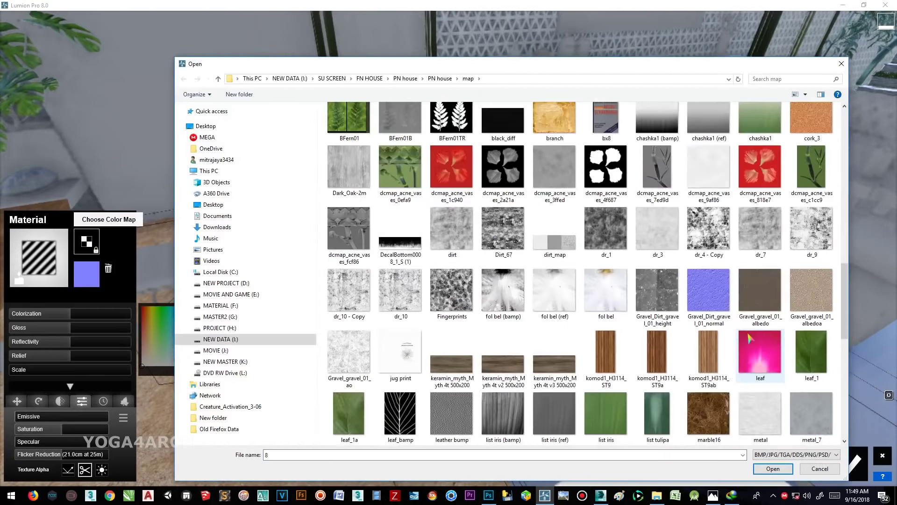
{"action": "scroll", "coordinate": [750, 337], "scroll_direction": "down", "scroll_amount": 3}
{"action": "double_click", "coordinate": [812, 215]}
Step: Apply a plain custom material to the sofas and browse for a brown leather colour map
{"action": "right_click_drag", "start_coordinate": [813, 219], "coordinate": [448, 248]}
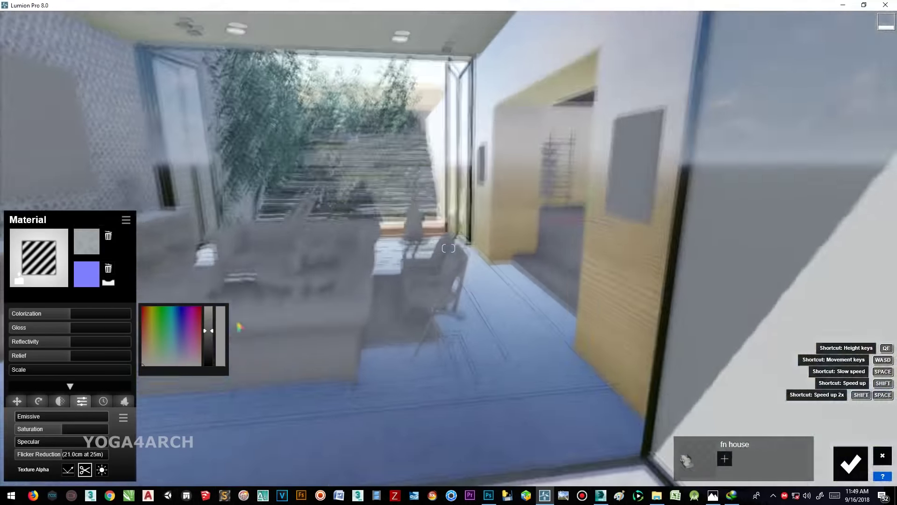
{"action": "left_click", "coordinate": [449, 248]}
{"action": "left_click", "coordinate": [37, 288]}
{"action": "left_click", "coordinate": [86, 241]}
{"action": "scroll", "coordinate": [747, 355], "scroll_direction": "down", "scroll_amount": 3}
{"action": "scroll", "coordinate": [757, 378], "scroll_direction": "down", "scroll_amount": 3}
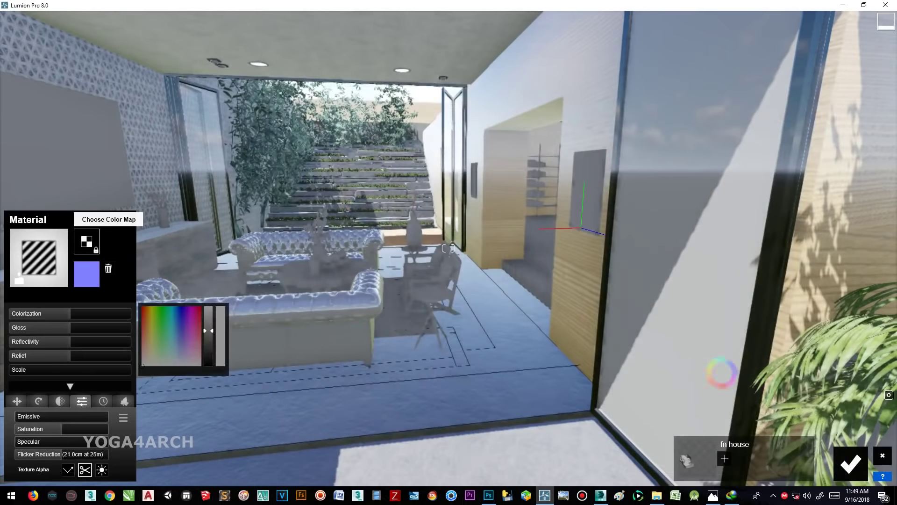
{"action": "scroll", "coordinate": [454, 372], "scroll_direction": "up", "scroll_amount": 5}
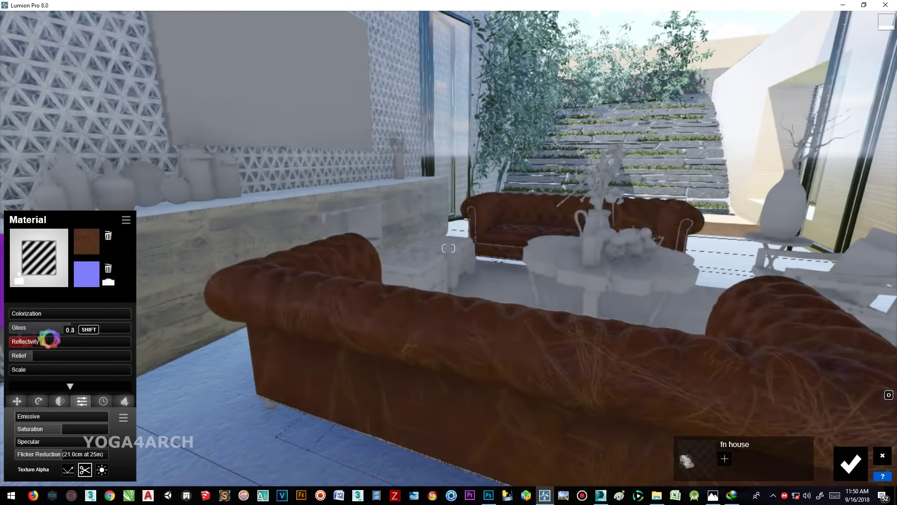
Step: Give the TV screen a reflective material
{"action": "right_click_drag", "start_coordinate": [99, 331], "coordinate": [321, 261]}
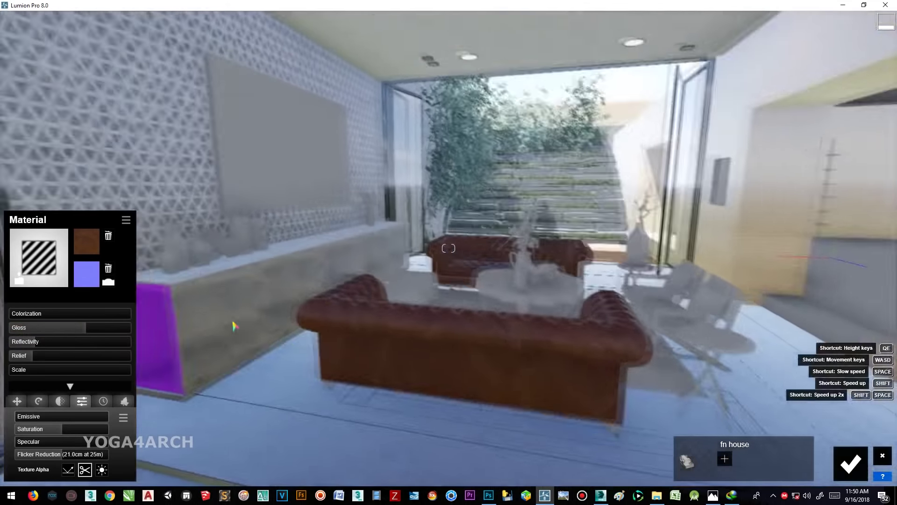
{"action": "left_click", "coordinate": [321, 261]}
{"action": "left_click", "coordinate": [38, 289]}
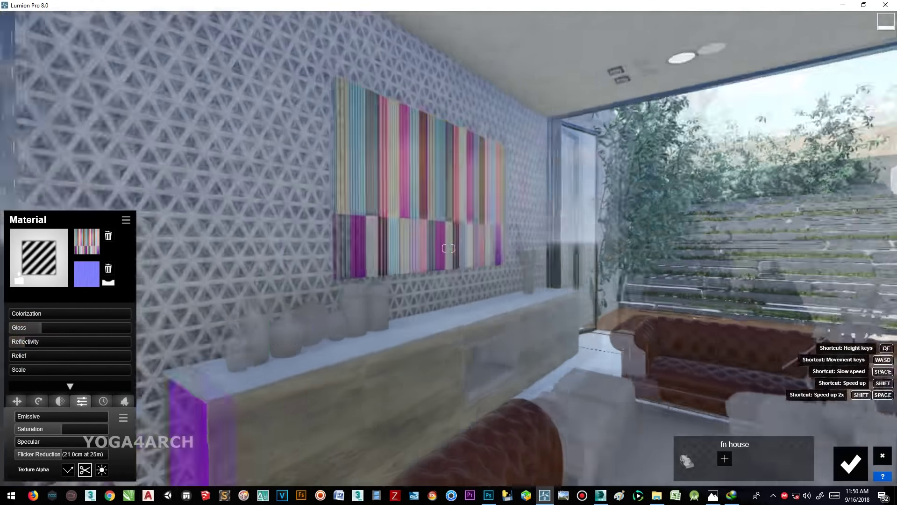
Step: Apply Standard materials to the bottles and vases on the sideboard
{"action": "left_click", "coordinate": [320, 310]}
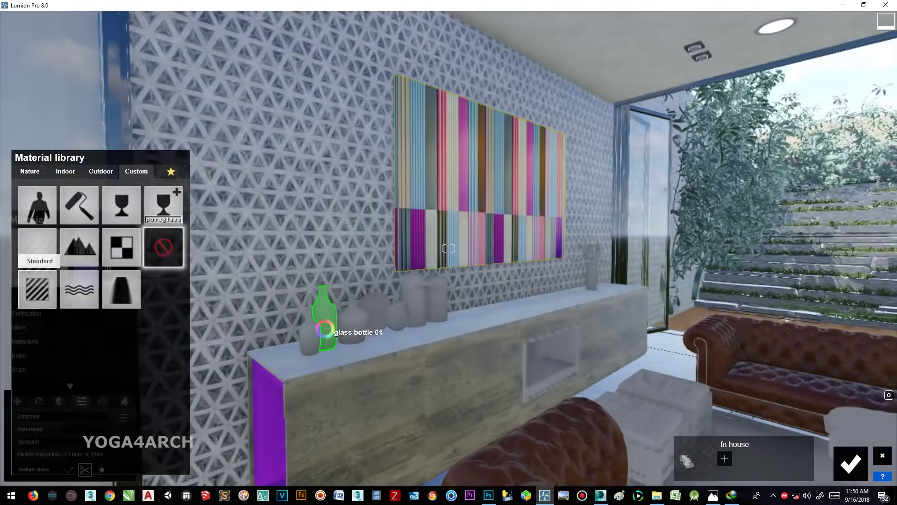
{"action": "left_click", "coordinate": [62, 171]}
{"action": "left_click", "coordinate": [136, 171]}
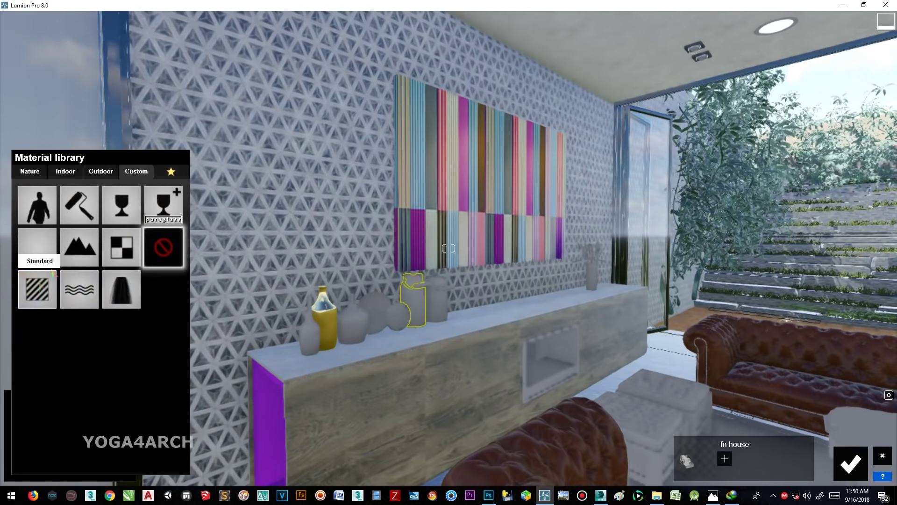
{"action": "left_click", "coordinate": [38, 248]}
{"action": "left_click", "coordinate": [308, 327]}
{"action": "left_click", "coordinate": [65, 171]}
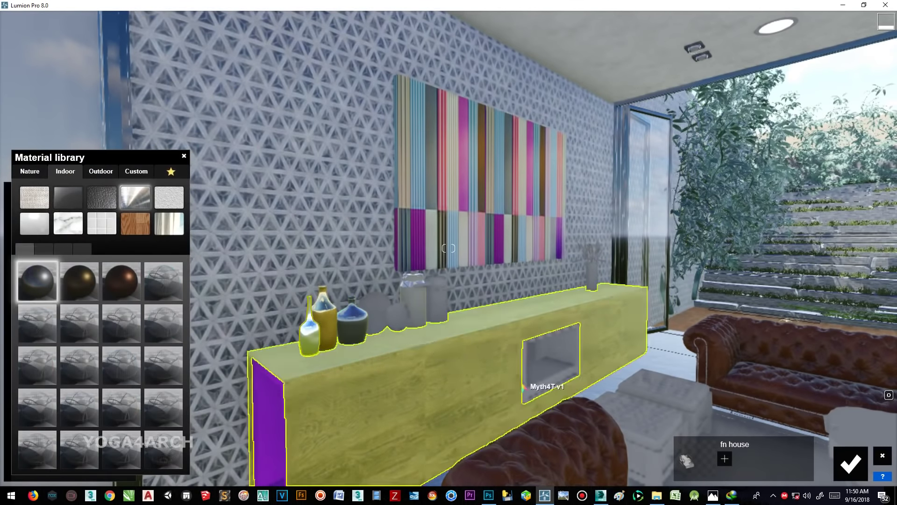
Step: Give the cabinet niche a Standard material and return to the indoor library
{"action": "left_click", "coordinate": [552, 364]}
{"action": "left_click", "coordinate": [136, 171]}
{"action": "left_click", "coordinate": [53, 292]}
{"action": "left_click", "coordinate": [374, 311]}
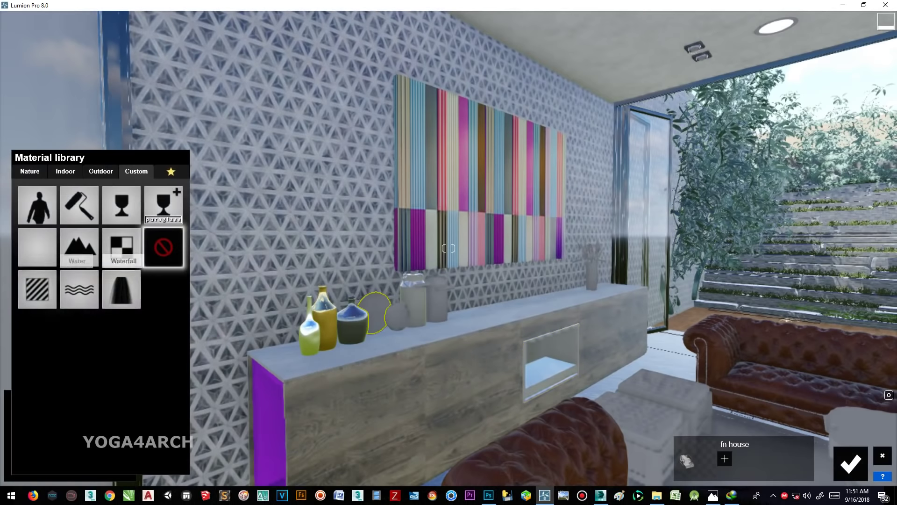
{"action": "left_click", "coordinate": [38, 289]}
Step: Give the round coffee table a Standard material with a tree-ring wood-slab colour map
{"action": "left_click", "coordinate": [65, 171]}
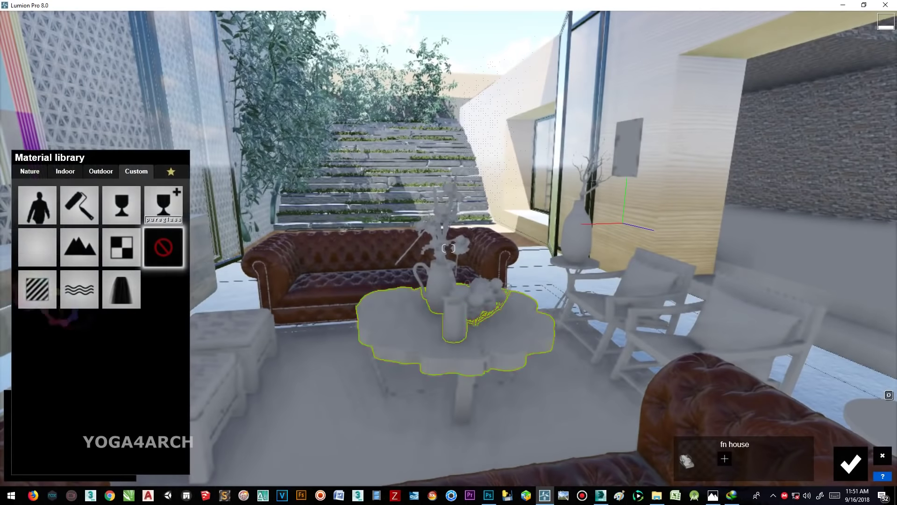
{"action": "left_click", "coordinate": [86, 241]}
{"action": "left_click", "coordinate": [670, 348]}
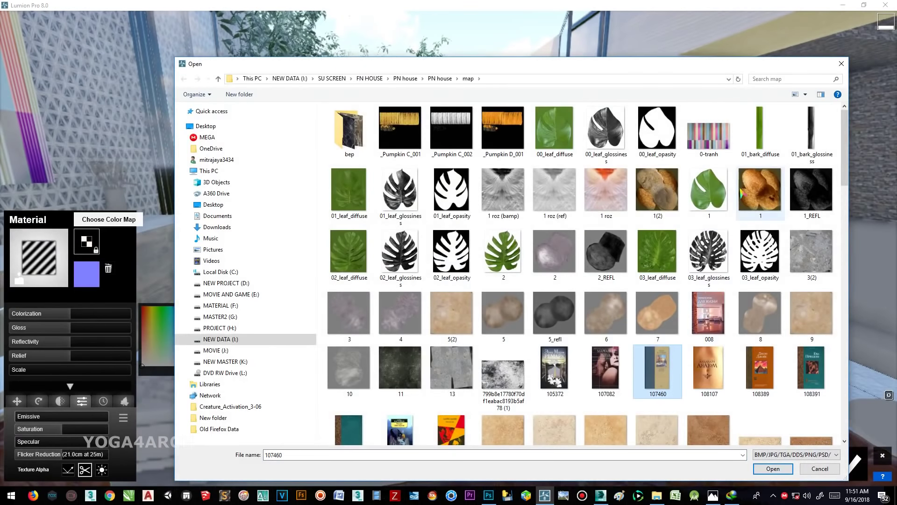
{"action": "double_click", "coordinate": [748, 192]}
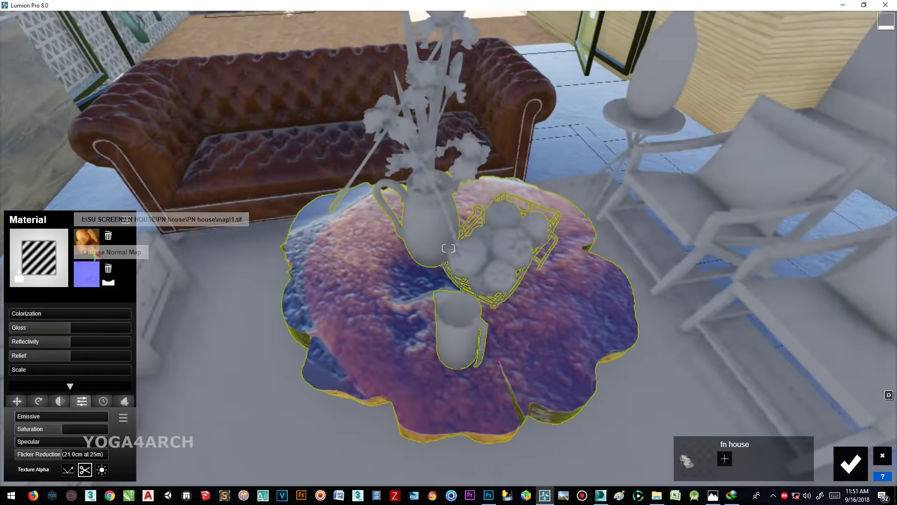
{"action": "left_click", "coordinate": [87, 241]}
{"action": "scroll", "coordinate": [620, 357], "scroll_direction": "down", "scroll_amount": 5}
{"action": "scroll", "coordinate": [619, 358], "scroll_direction": "down", "scroll_amount": 5}
{"action": "scroll", "coordinate": [619, 357], "scroll_direction": "down", "scroll_amount": 5}
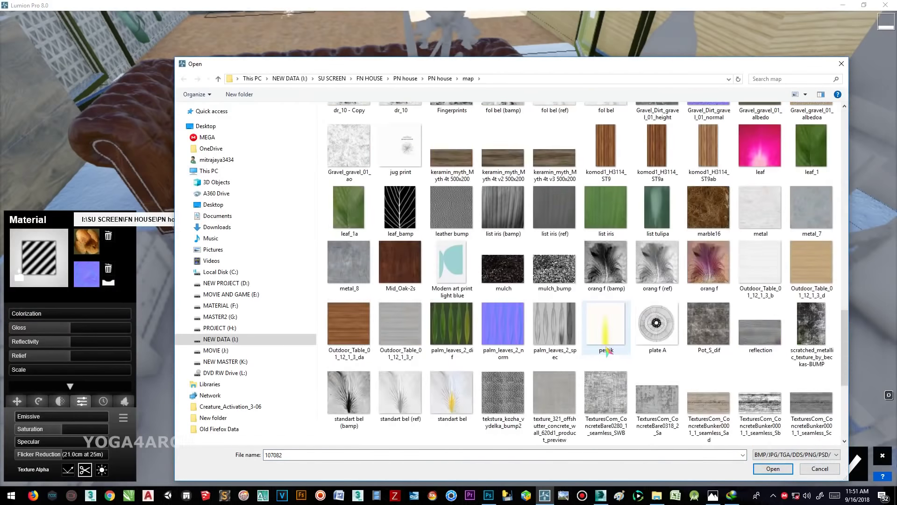
{"action": "scroll", "coordinate": [611, 350], "scroll_direction": "down", "scroll_amount": 5}
{"action": "double_click", "coordinate": [759, 401]}
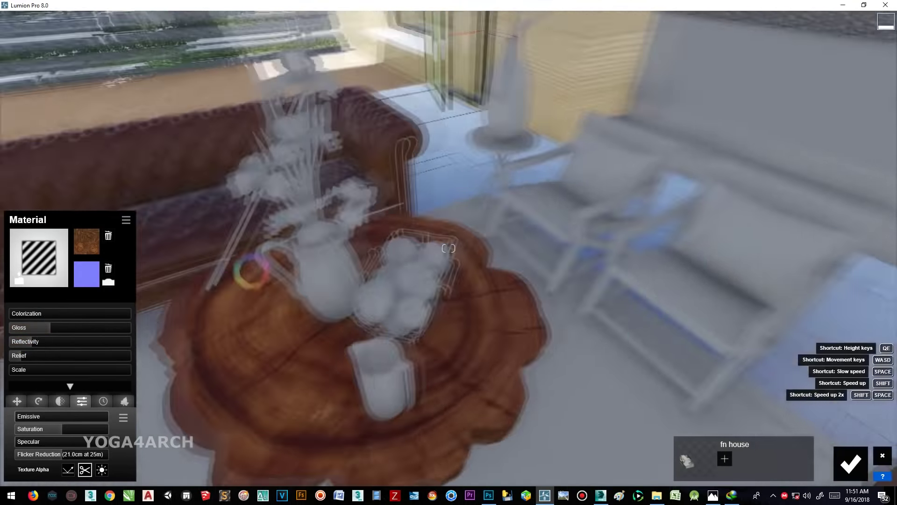
Step: Fly to the leather sofa, apply a Standard material and open its texture options
{"action": "key", "text": "w"}
{"action": "key", "text": "w"}
{"action": "key", "text": "w"}
{"action": "left_click", "coordinate": [449, 248]}
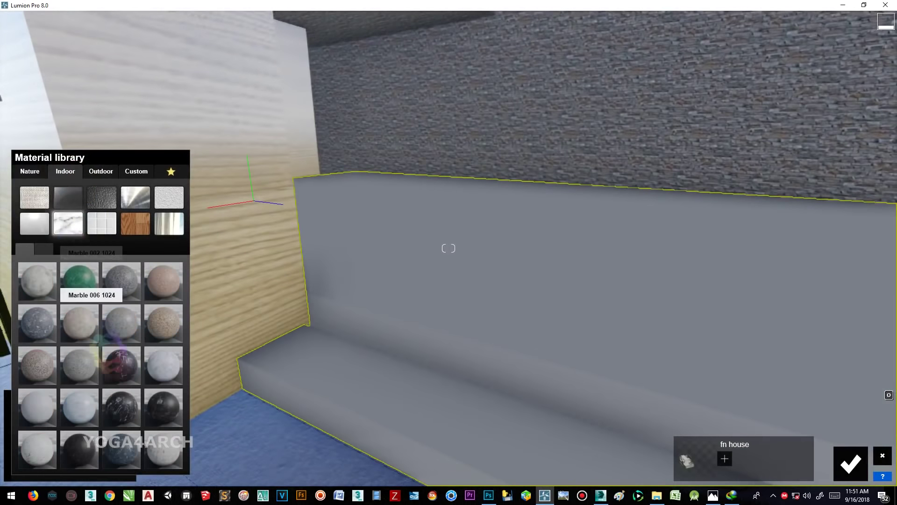
{"action": "key", "text": "w"}
{"action": "key", "text": "w"}
{"action": "key", "text": "w"}
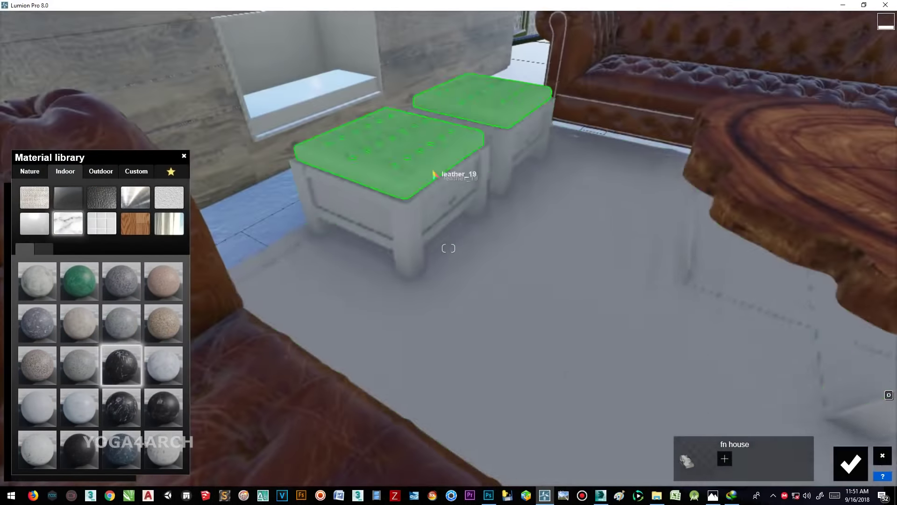
{"action": "left_click", "coordinate": [394, 301]}
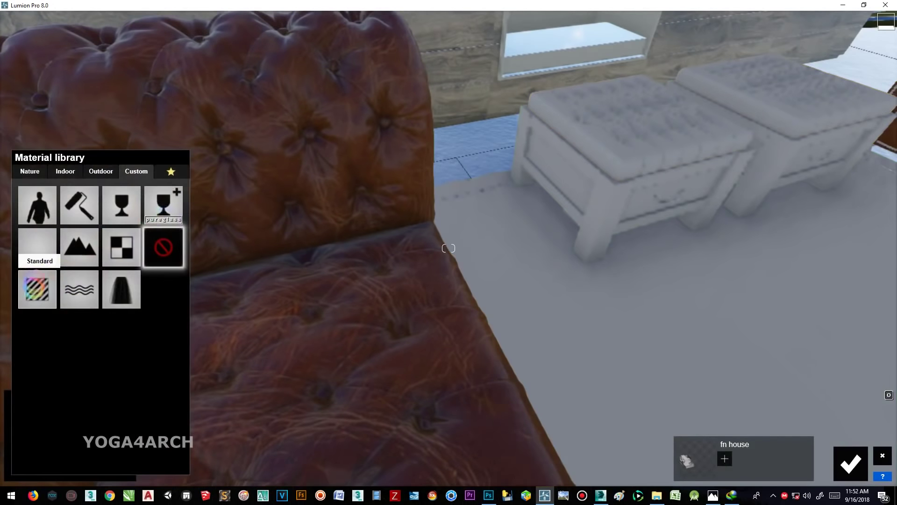
{"action": "left_click", "coordinate": [37, 247]}
{"action": "left_click", "coordinate": [59, 229]}
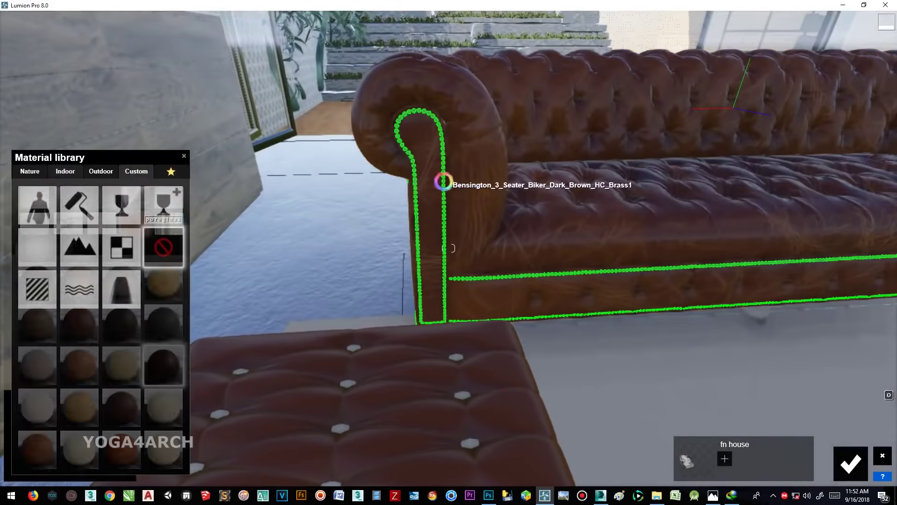
{"action": "left_click", "coordinate": [444, 180]}
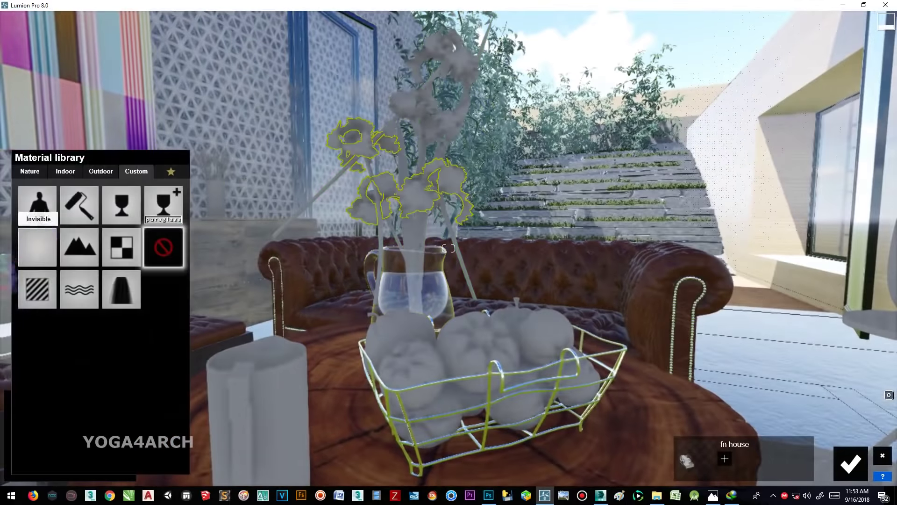
Step: Give the flowers a Standard material with a green colour map
{"action": "left_click", "coordinate": [37, 289]}
{"action": "left_click", "coordinate": [39, 257]}
{"action": "scroll", "coordinate": [678, 308], "scroll_direction": "down", "scroll_amount": 5}
{"action": "scroll", "coordinate": [679, 309], "scroll_direction": "down", "scroll_amount": 3}
{"action": "scroll", "coordinate": [679, 309], "scroll_direction": "down", "scroll_amount": 5}
{"action": "scroll", "coordinate": [679, 308], "scroll_direction": "up", "scroll_amount": 3}
{"action": "double_click", "coordinate": [679, 309]}
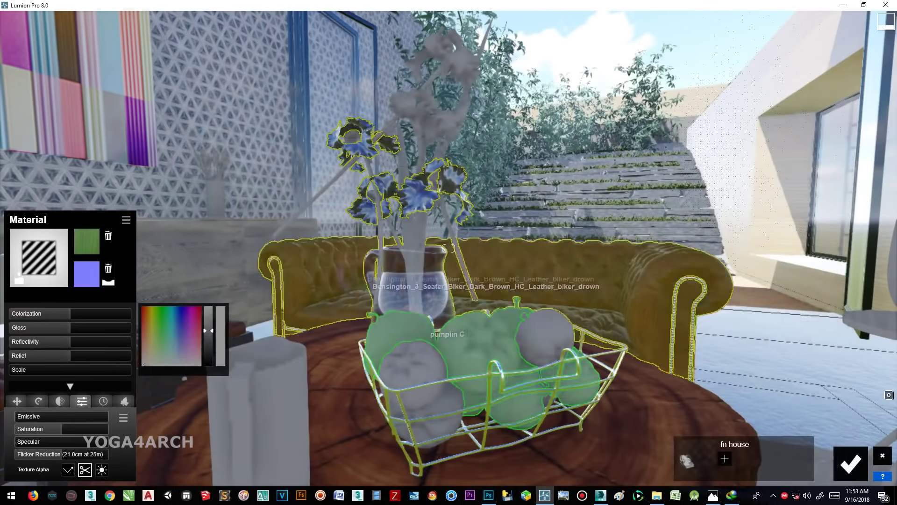
{"action": "left_click", "coordinate": [392, 108]}
Step: Give the tall vase a Standard material with a golden colour map
{"action": "left_click", "coordinate": [419, 230]}
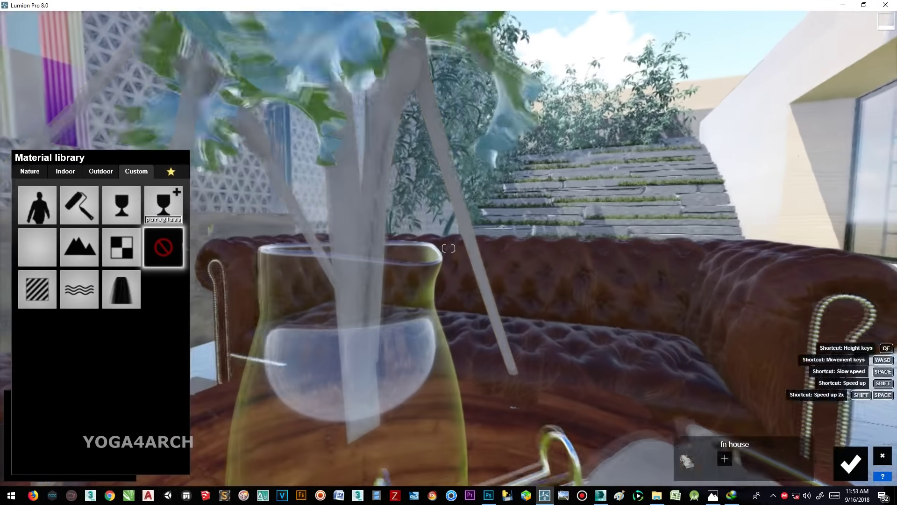
{"action": "left_click", "coordinate": [38, 289]}
{"action": "left_click", "coordinate": [39, 257]}
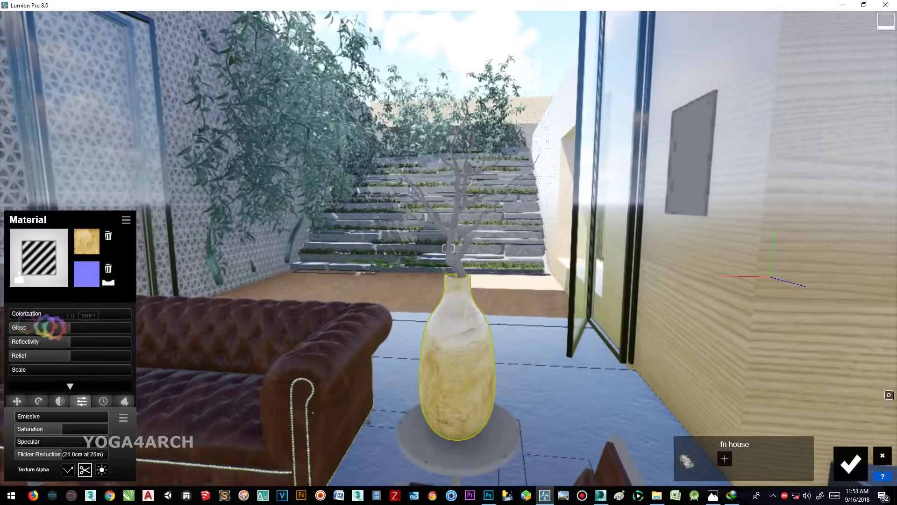
{"action": "left_click", "coordinate": [455, 264]}
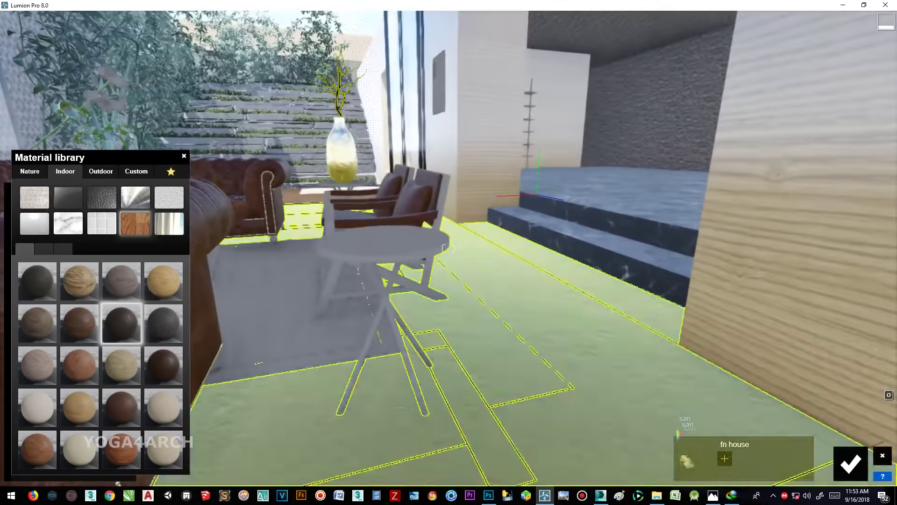
Step: Zoom and pan the reference render in Windows Photos, then return to Lumion
{"action": "scroll", "coordinate": [471, 322], "scroll_direction": "up", "scroll_amount": 3}
{"action": "scroll", "coordinate": [425, 161], "scroll_direction": "up", "scroll_amount": 2}
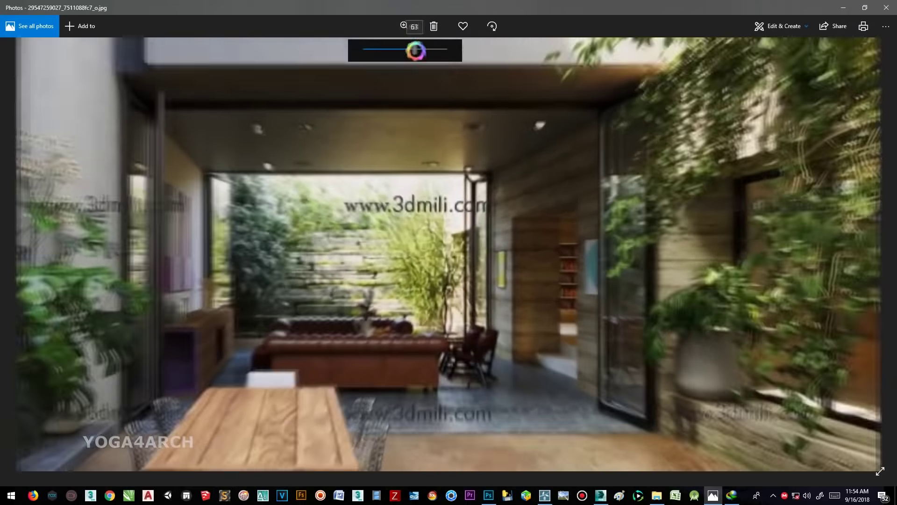
{"action": "scroll", "coordinate": [467, 266], "scroll_direction": "up", "scroll_amount": 2}
{"action": "mouse_move", "coordinate": [524, 365]}
{"action": "left_mouse_down"}
{"action": "mouse_move", "coordinate": [495, 233]}
{"action": "mouse_move", "coordinate": [657, 262]}
{"action": "mouse_move", "coordinate": [554, 197]}
{"action": "mouse_move", "coordinate": [415, 306]}
{"action": "mouse_move", "coordinate": [351, 410]}
{"action": "mouse_move", "coordinate": [368, 232]}
{"action": "left_mouse_up"}
{"action": "left_click", "coordinate": [842, 7]}
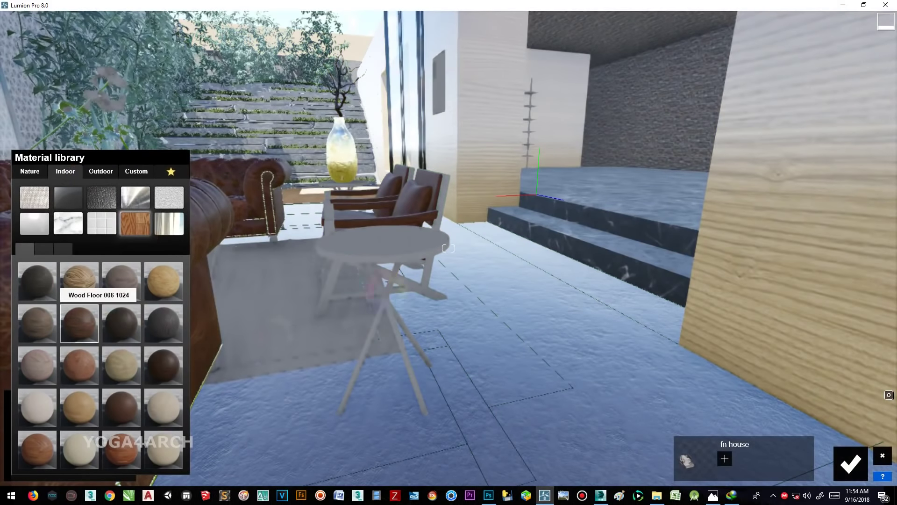
Step: Apply a plain Standard material to the floor
{"action": "left_click", "coordinate": [37, 246]}
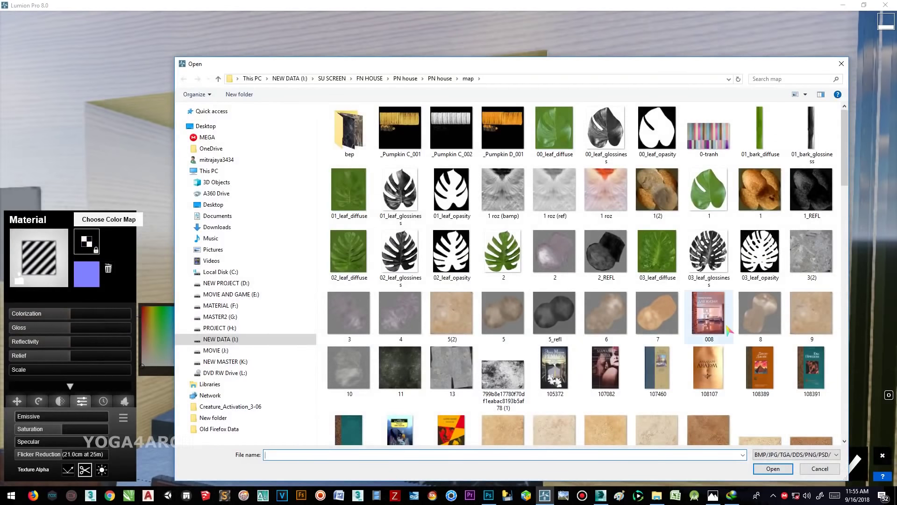
Step: Load the 008 magazine cover image into the first picture frame
{"action": "scroll", "coordinate": [431, 236], "scroll_direction": "down", "scroll_amount": 3}
{"action": "scroll", "coordinate": [430, 236], "scroll_direction": "down", "scroll_amount": 3}
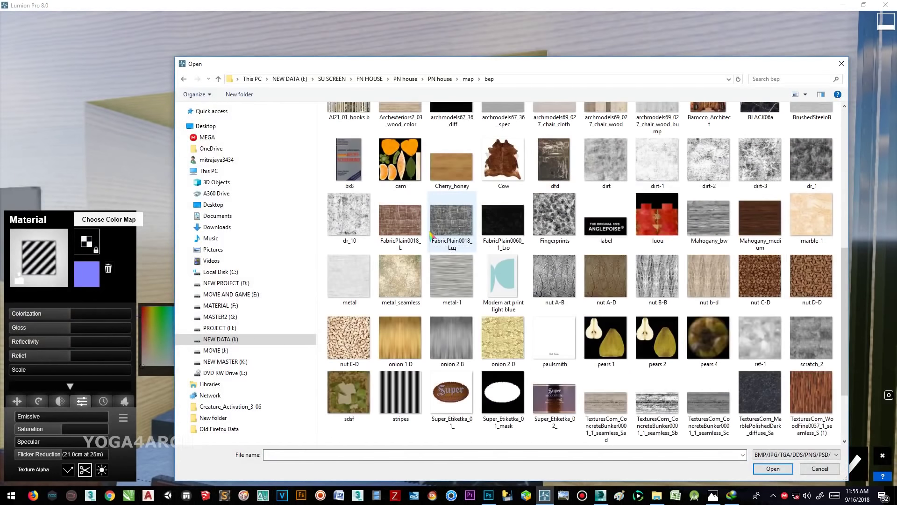
{"action": "scroll", "coordinate": [431, 236], "scroll_direction": "down", "scroll_amount": 3}
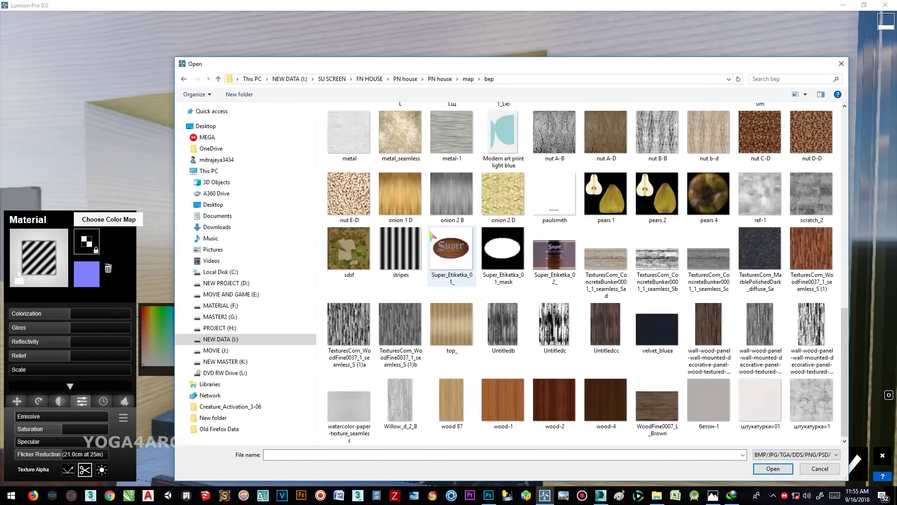
{"action": "scroll", "coordinate": [431, 233], "scroll_direction": "up", "scroll_amount": 10}
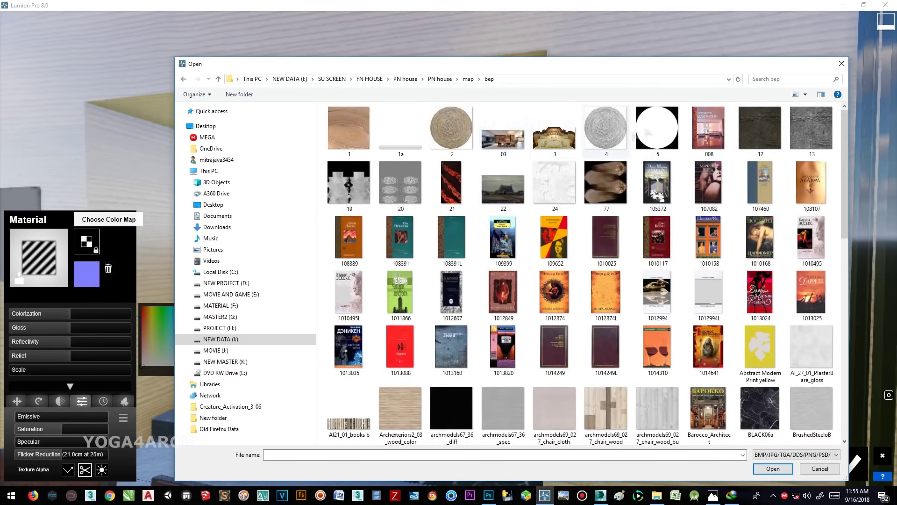
{"action": "double_click", "coordinate": [709, 128]}
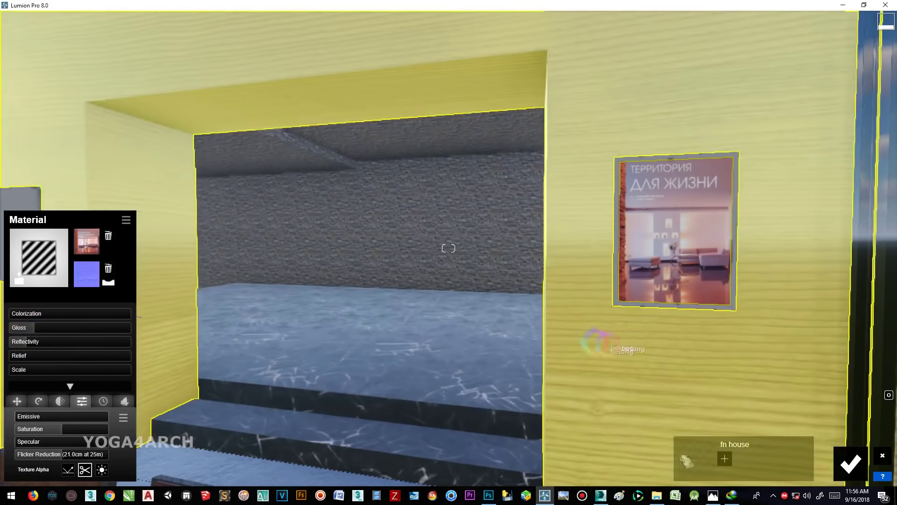
{"action": "left_click", "coordinate": [591, 331]}
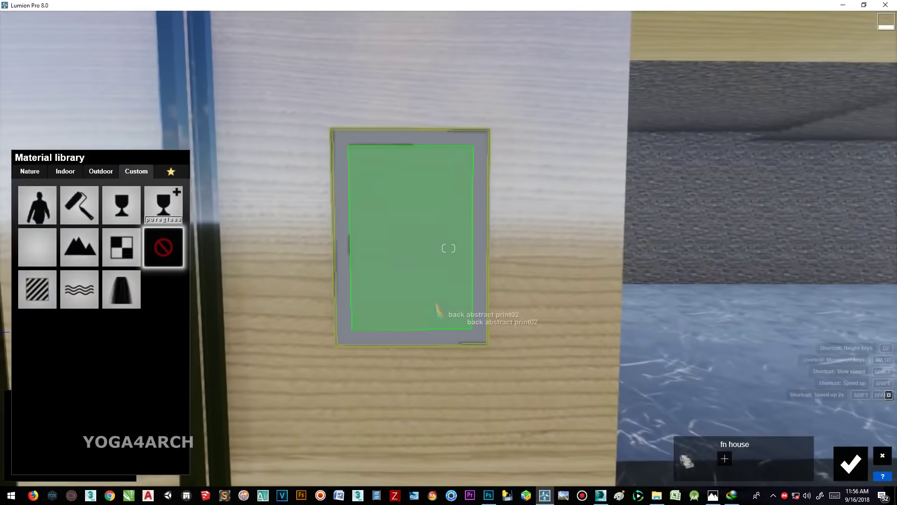
Step: Load the dark landscape image into the second picture and give its frame a Standard material
{"action": "left_click", "coordinate": [26, 288]}
{"action": "left_click", "coordinate": [87, 241]}
{"action": "double_click", "coordinate": [503, 186]}
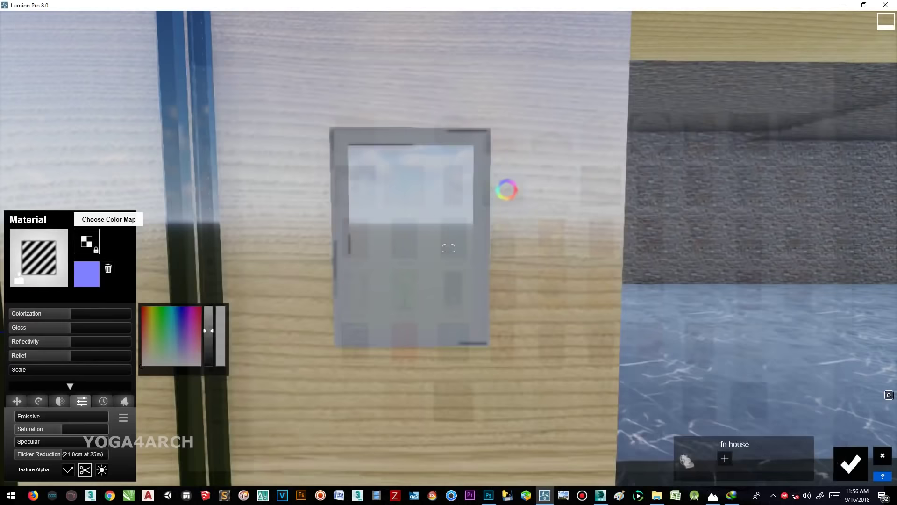
{"action": "left_click", "coordinate": [448, 248]}
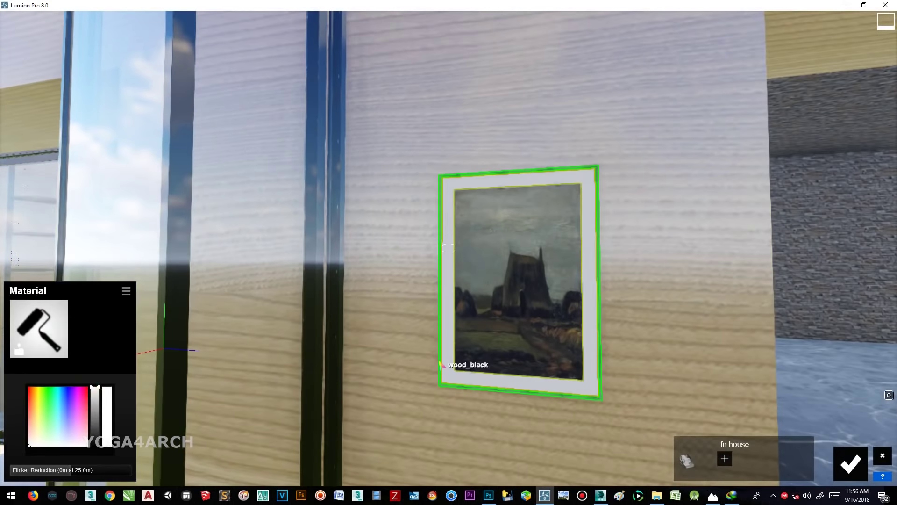
{"action": "left_click", "coordinate": [39, 328]}
{"action": "left_click", "coordinate": [36, 244]}
Step: Fly back to the sofa lounge and browse metal materials for a lounge surface
{"action": "key", "text": "ctrl+2"}
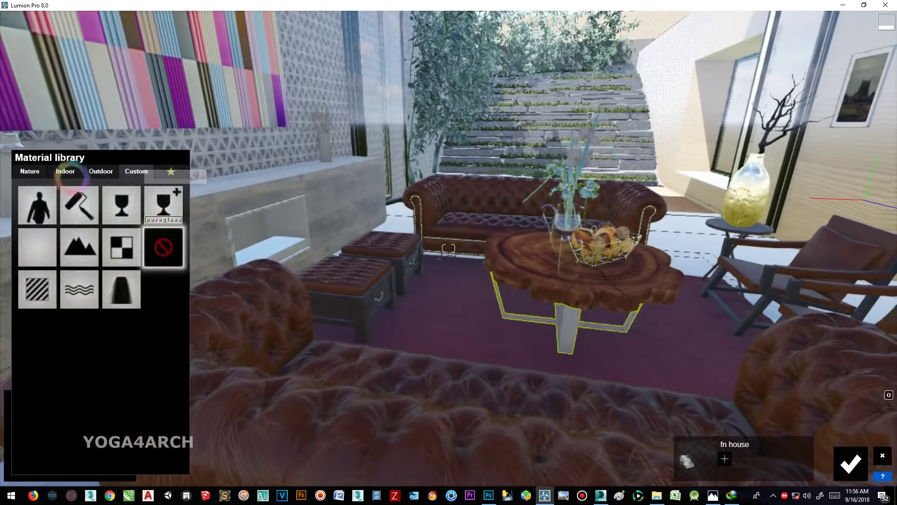
{"action": "left_click", "coordinate": [448, 248]}
{"action": "left_click", "coordinate": [135, 197]}
{"action": "left_click", "coordinate": [70, 248]}
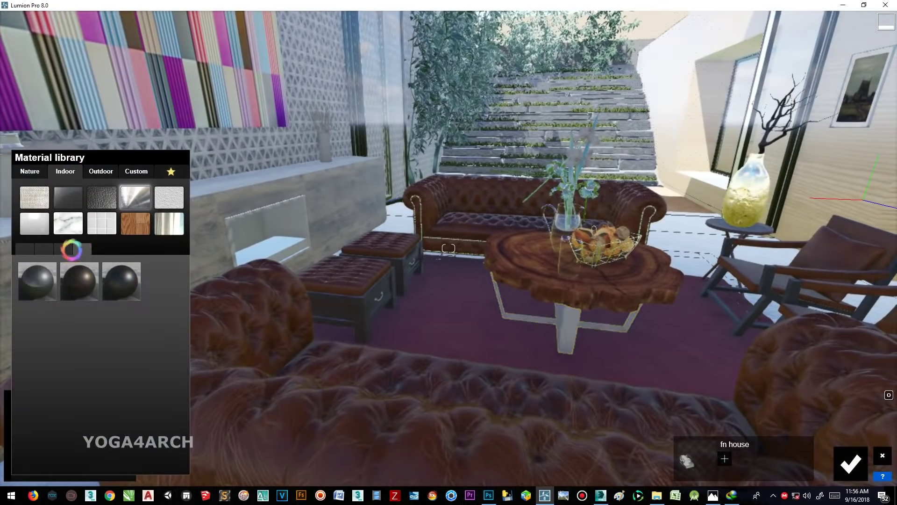
Step: Apply Nickel to the lounge surface, then give the planter a wood colour map
{"action": "left_click", "coordinate": [77, 407]}
{"action": "key", "text": "ctrl+3"}
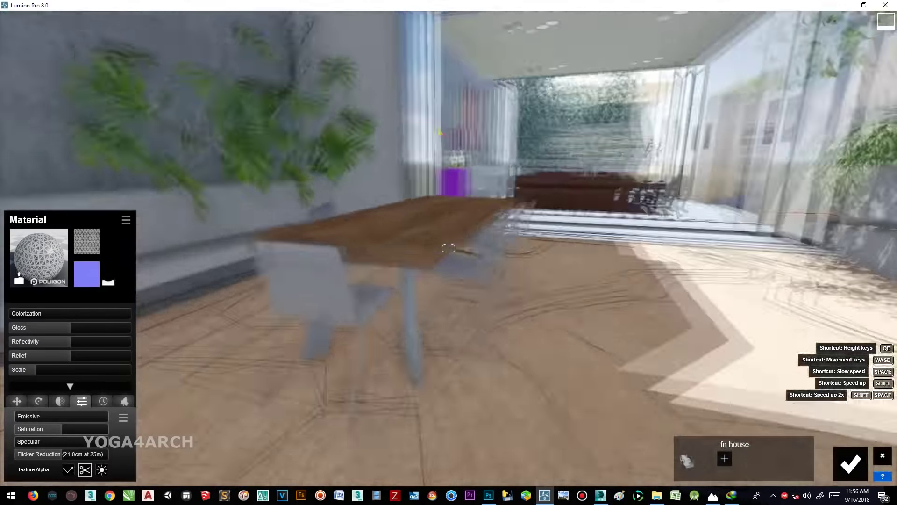
{"action": "left_click", "coordinate": [136, 171]}
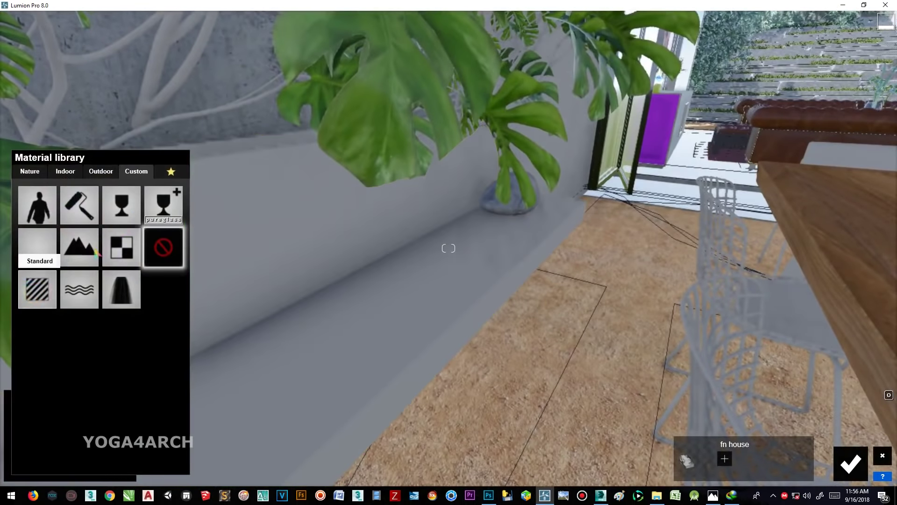
{"action": "left_click", "coordinate": [38, 287]}
{"action": "left_click", "coordinate": [86, 241]}
{"action": "key", "text": "Return"}
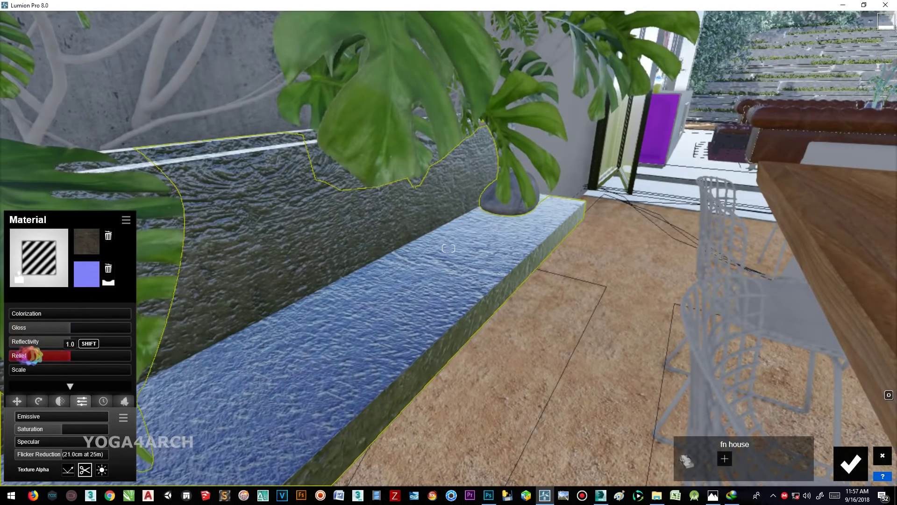
{"action": "left_click", "coordinate": [86, 241]}
{"action": "double_click", "coordinate": [361, 192]}
Step: Apply the Wood Floor material to the plant
{"action": "mouse_move", "coordinate": [514, 327]}
{"action": "right_mouse_down"}
{"action": "mouse_move", "coordinate": [529, 397]}
{"action": "mouse_move", "coordinate": [270, 199]}
{"action": "right_mouse_up"}
{"action": "left_click", "coordinate": [270, 198]}
{"action": "left_click", "coordinate": [65, 171]}
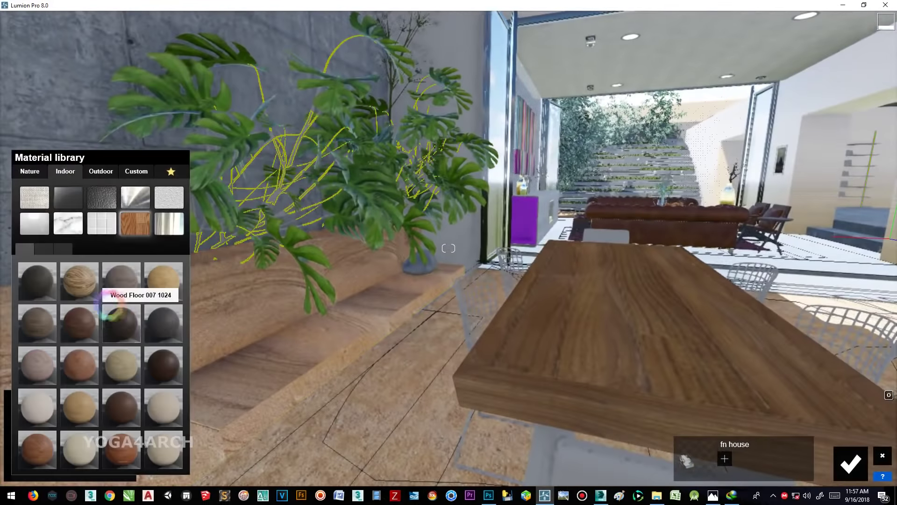
{"action": "left_click", "coordinate": [164, 364]}
{"action": "right_click_drag", "start_coordinate": [327, 280], "coordinate": [421, 186]}
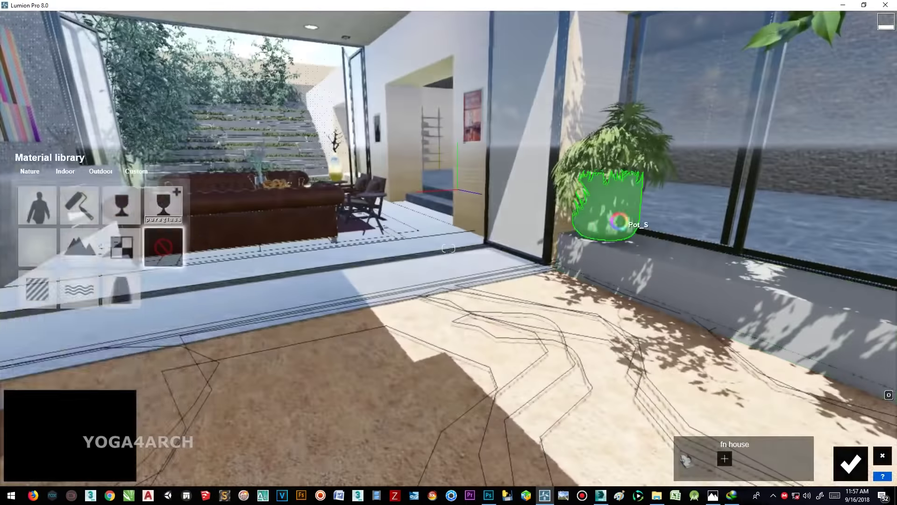
Step: Give the plant pot a tinted dark metal material
{"action": "left_click", "coordinate": [135, 174]}
{"action": "left_click", "coordinate": [96, 205]}
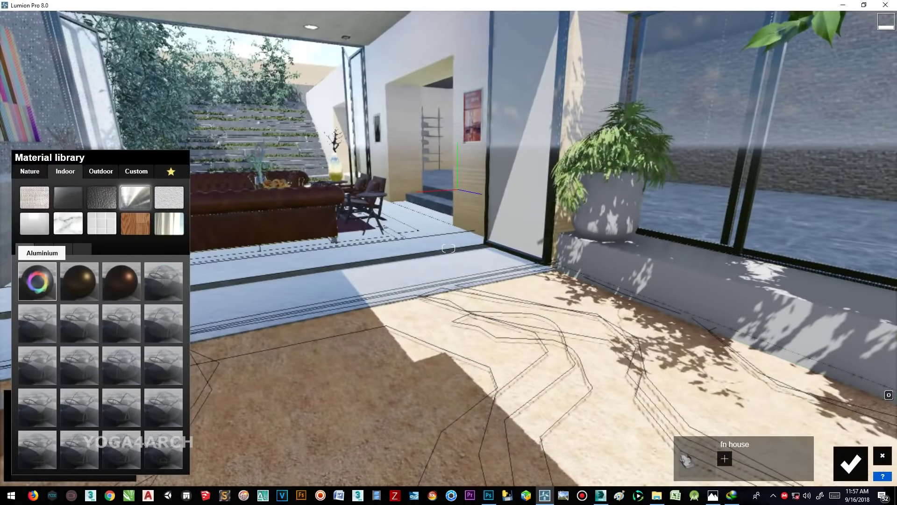
{"action": "left_click", "coordinate": [90, 318]}
{"action": "left_click_drag", "start_coordinate": [90, 317], "coordinate": [66, 327]}
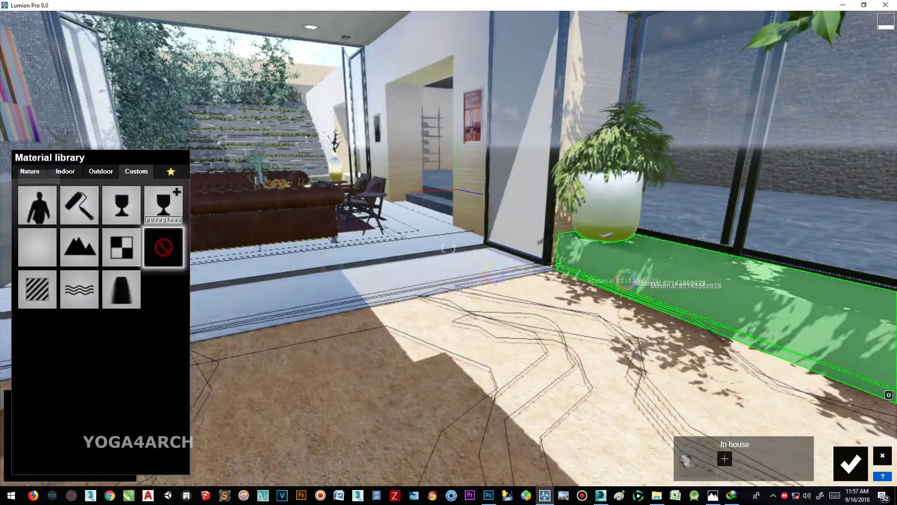
Step: Give the window sill a Poliigon tile material and the left courtyard wall concrete
{"action": "left_click", "coordinate": [622, 280]}
{"action": "left_click", "coordinate": [101, 223]}
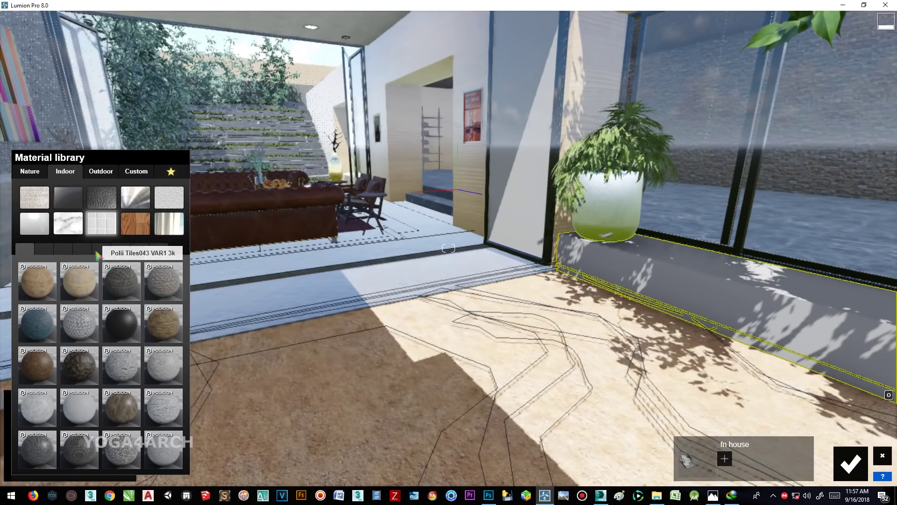
{"action": "left_click", "coordinate": [163, 280]}
{"action": "right_click_drag", "start_coordinate": [283, 262], "coordinate": [282, 228]}
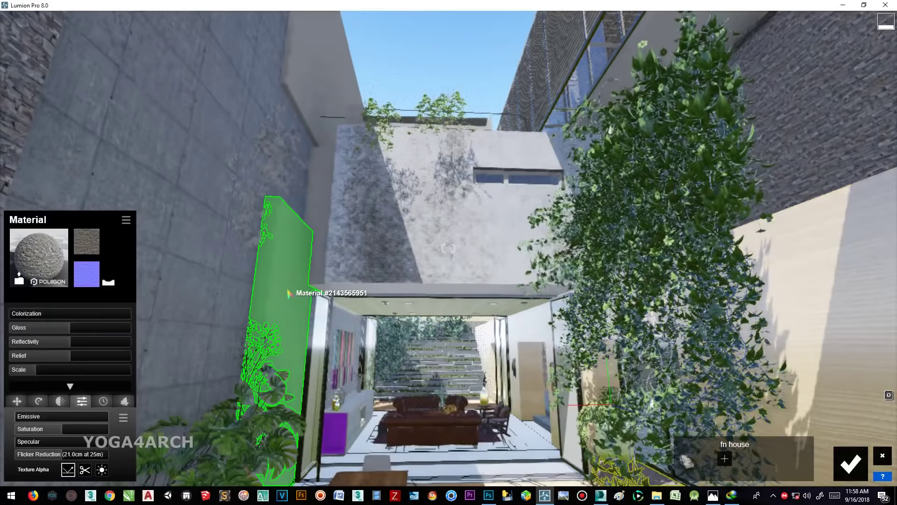
{"action": "left_click", "coordinate": [286, 299]}
{"action": "left_click", "coordinate": [96, 169]}
{"action": "left_click", "coordinate": [109, 362]}
Step: Select the overhead slab and open the indoor plaster materials
{"action": "right_click_drag", "start_coordinate": [372, 280], "coordinate": [391, 137]}
{"action": "left_click", "coordinate": [374, 140]}
{"action": "left_click", "coordinate": [66, 171]}
{"action": "left_click", "coordinate": [169, 197]}
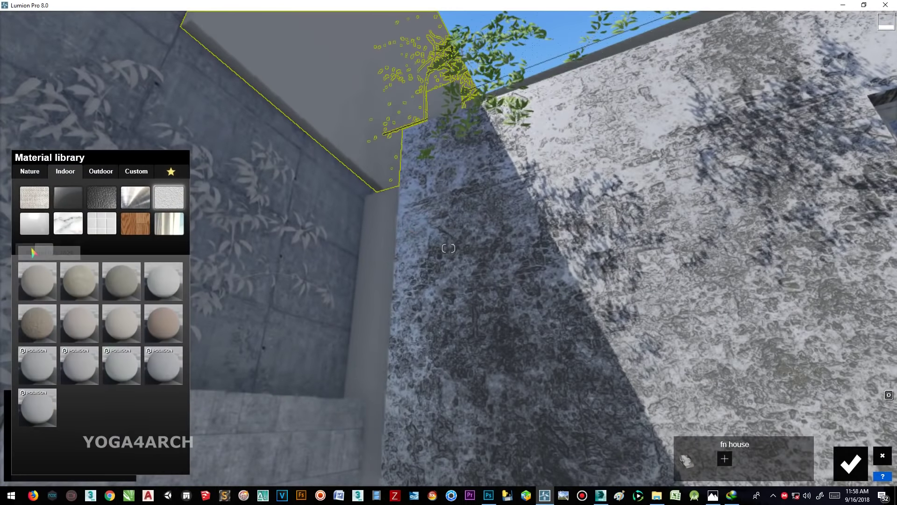
Step: Apply an Indoor Plaster material to the vertical wall strip
{"action": "left_click", "coordinate": [366, 304]}
{"action": "left_click", "coordinate": [66, 171]}
{"action": "left_click", "coordinate": [34, 197]}
{"action": "left_click", "coordinate": [169, 196]}
{"action": "left_click", "coordinate": [80, 449]}
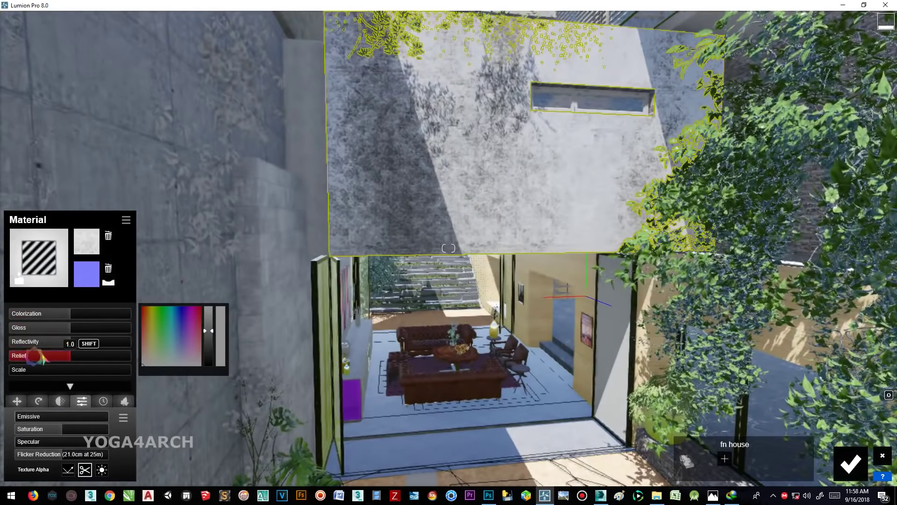
Step: Give a surface a plain Standard material with a colour map from the house's texture folder
{"action": "right_click_drag", "start_coordinate": [35, 313], "coordinate": [218, 298]}
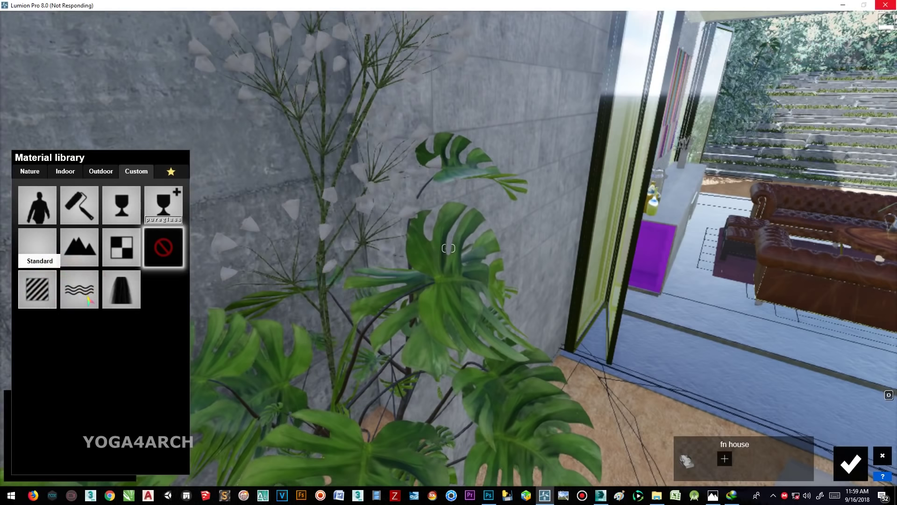
{"action": "left_click", "coordinate": [37, 288]}
{"action": "left_click", "coordinate": [86, 241]}
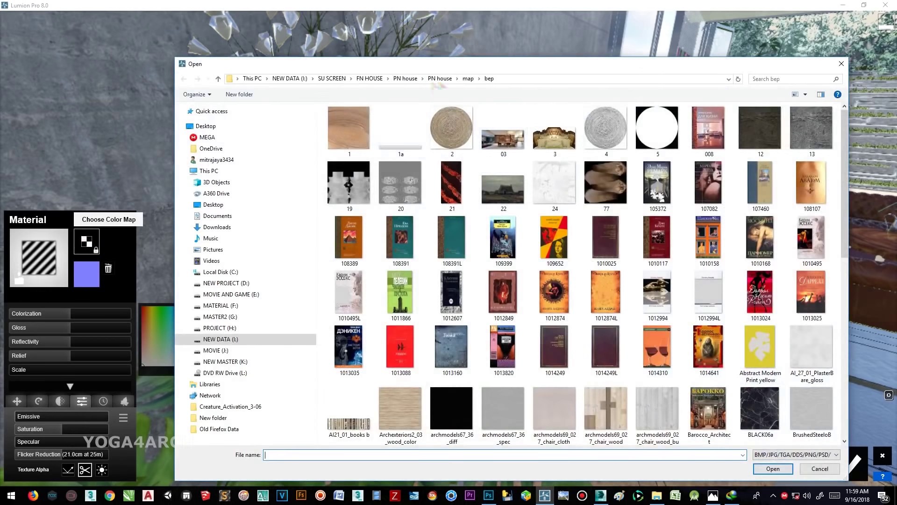
{"action": "left_click", "coordinate": [405, 80]}
{"action": "double_click", "coordinate": [349, 131]}
{"action": "double_click", "coordinate": [503, 131]}
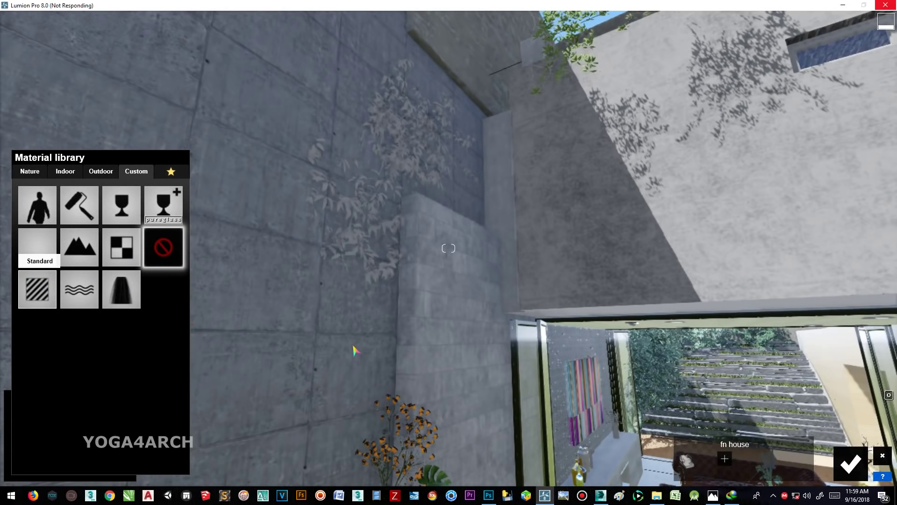
Step: Load a green texture as the colour map and raise the material's gloss
{"action": "left_click", "coordinate": [87, 240]}
{"action": "scroll", "coordinate": [676, 261], "scroll_direction": "down", "scroll_amount": 5}
{"action": "double_click", "coordinate": [605, 140]}
{"action": "left_click_drag", "start_coordinate": [14, 327], "coordinate": [60, 330]}
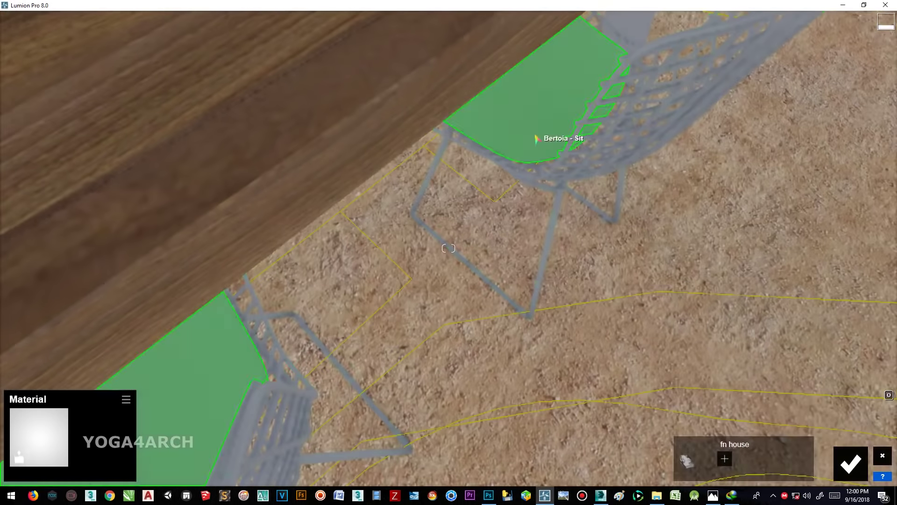
Step: Check the reference render, then browse Indoor metal and fabric materials over the dining table
{"action": "left_click", "coordinate": [711, 496]}
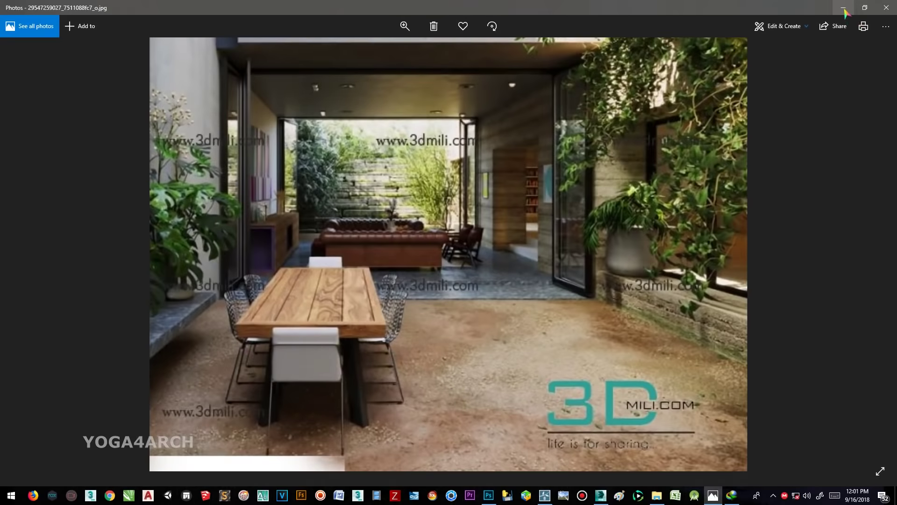
{"action": "left_click", "coordinate": [844, 9]}
{"action": "left_click", "coordinate": [135, 196]}
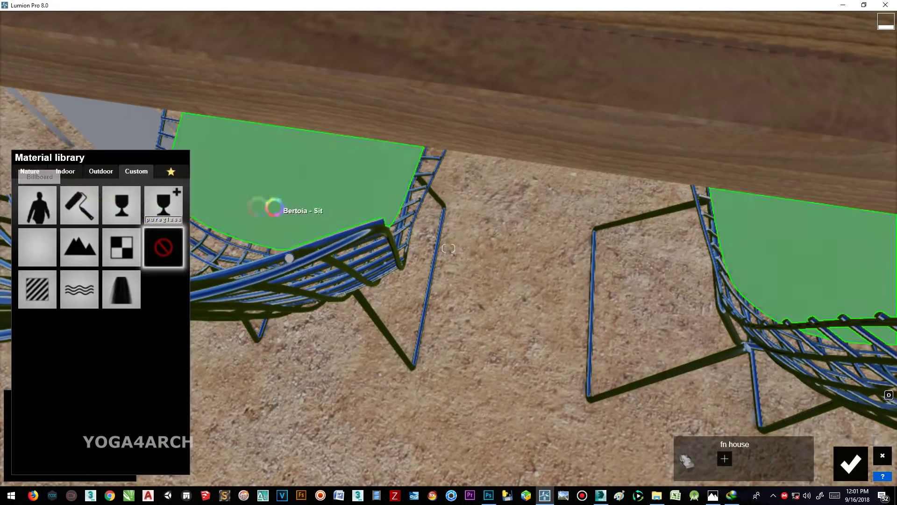
{"action": "left_click", "coordinate": [34, 197]}
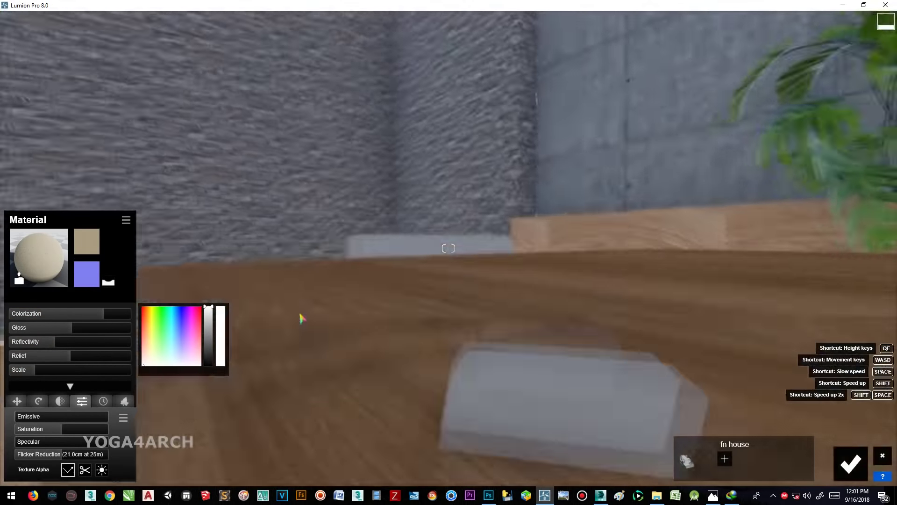
{"action": "right_click_drag", "start_coordinate": [300, 314], "coordinate": [448, 248]}
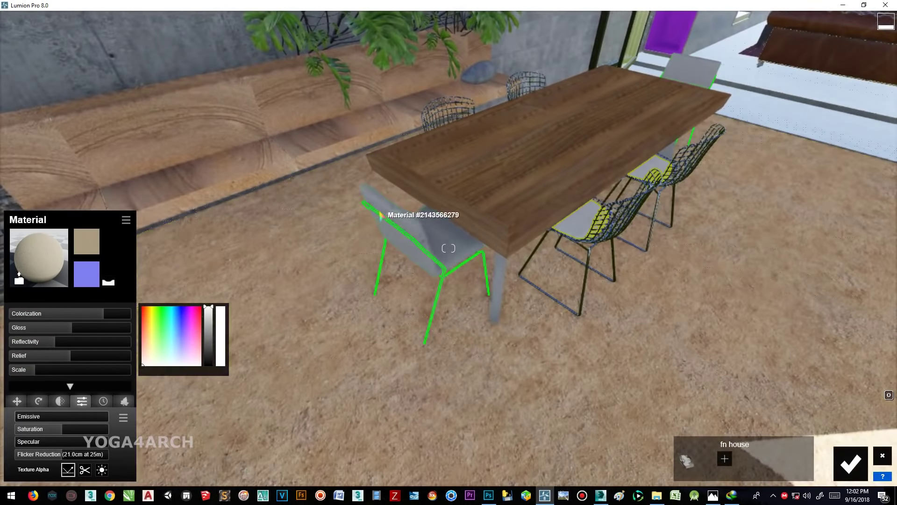
Step: Select the dining chair and apply a plain Standard material to it
{"action": "left_click", "coordinate": [387, 210]}
{"action": "left_click", "coordinate": [102, 196]}
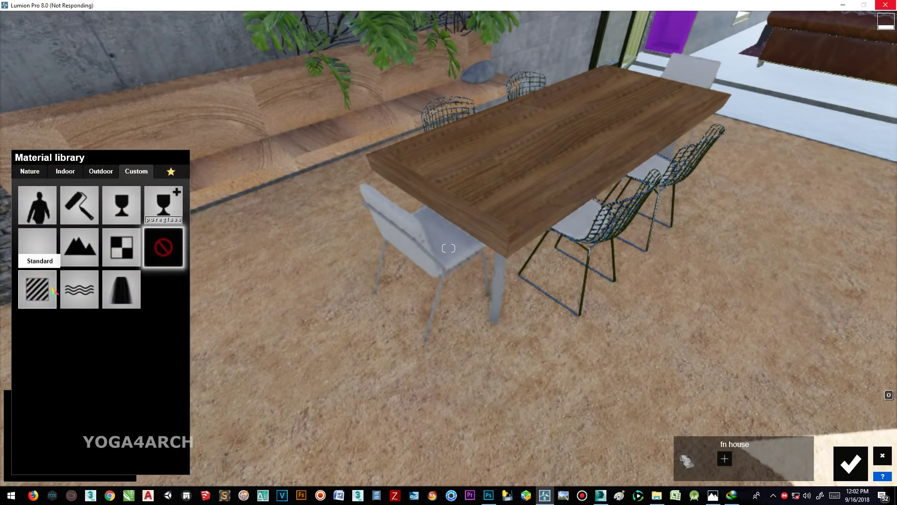
{"action": "left_click", "coordinate": [52, 289]}
{"action": "left_click", "coordinate": [421, 233]}
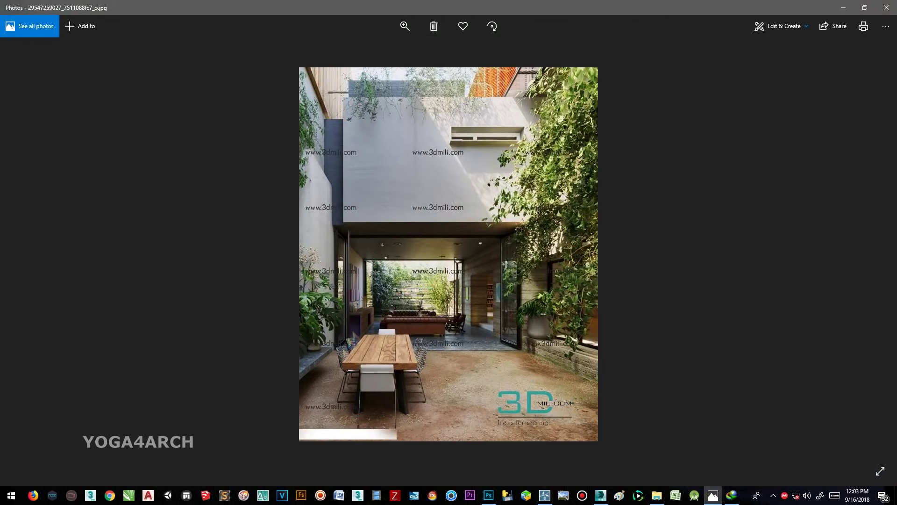
Step: Load the Mid_Oak-2s wood texture as the table legs' colour map
{"action": "left_click", "coordinate": [841, 8]}
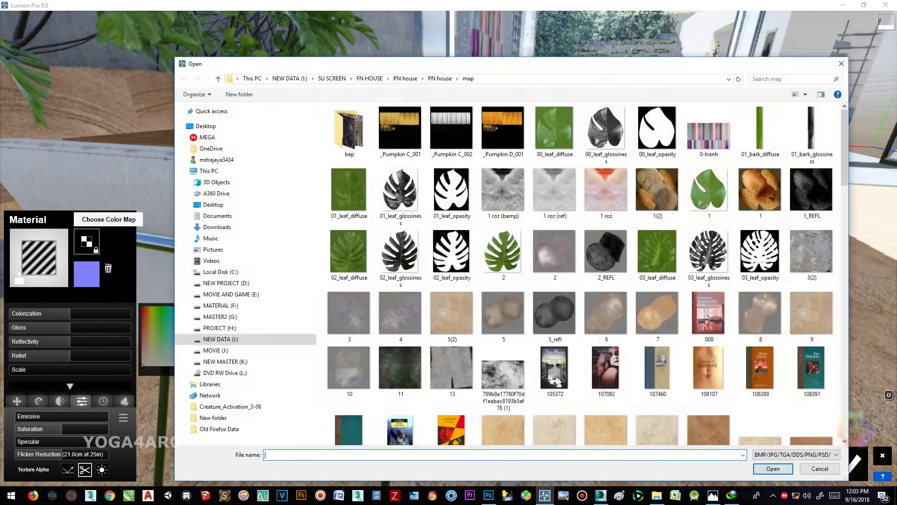
{"action": "scroll", "coordinate": [771, 369], "scroll_direction": "down", "scroll_amount": 3}
{"action": "scroll", "coordinate": [708, 353], "scroll_direction": "down", "scroll_amount": 5}
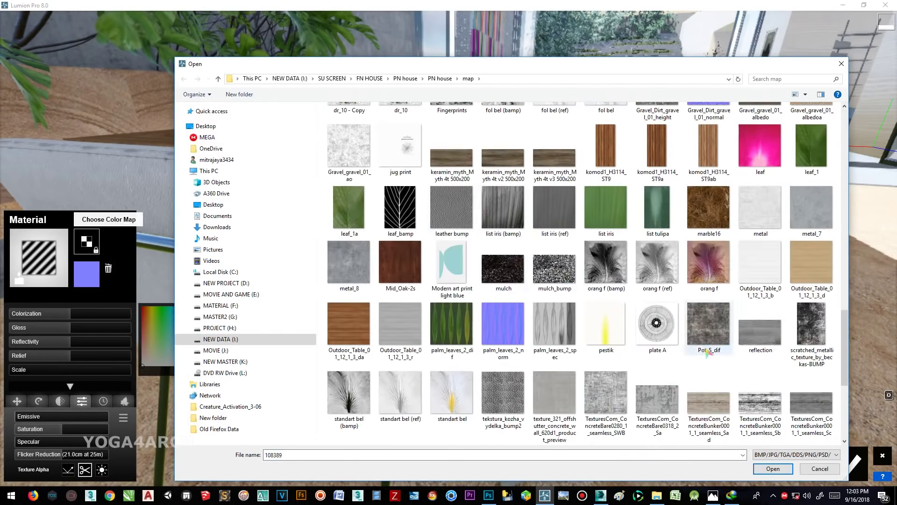
{"action": "double_click", "coordinate": [400, 262]}
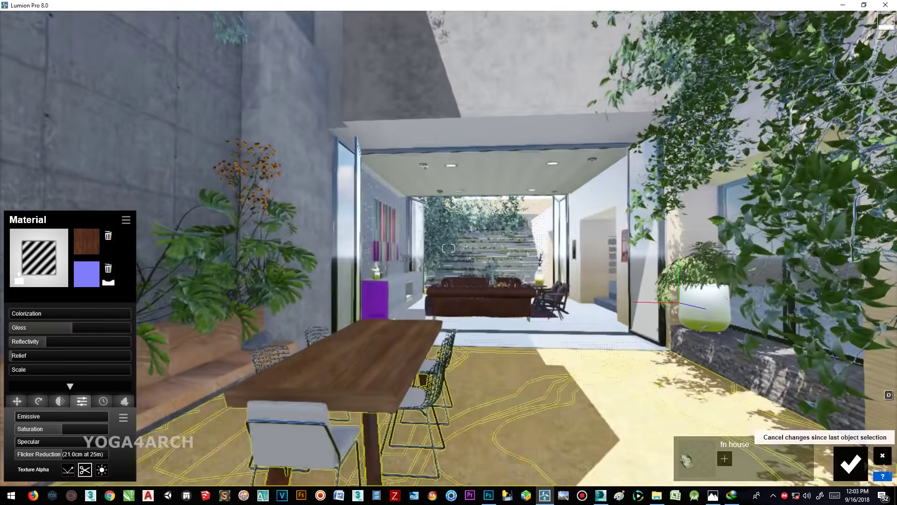
Step: Update Photo-1 with a closer courtyard view, recheck the reference, and select the living-room floor
{"action": "left_click", "coordinate": [850, 463]}
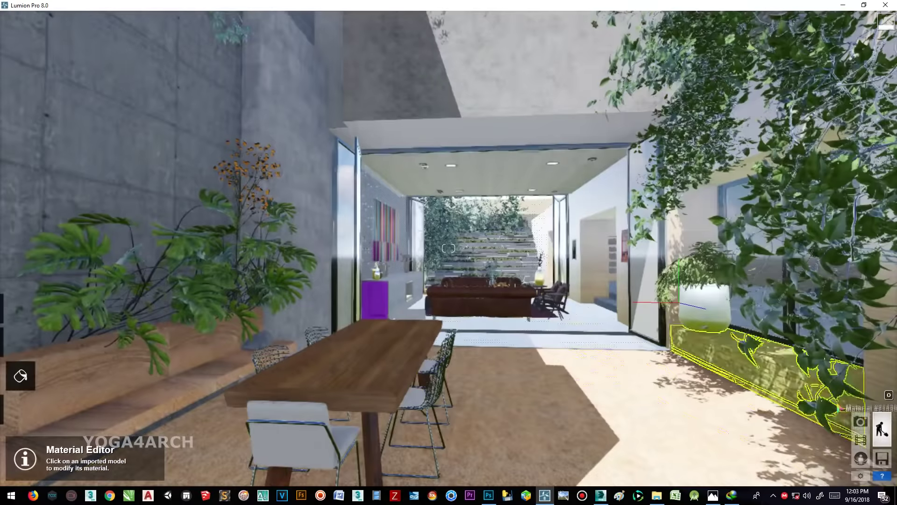
{"action": "left_click", "coordinate": [61, 423]}
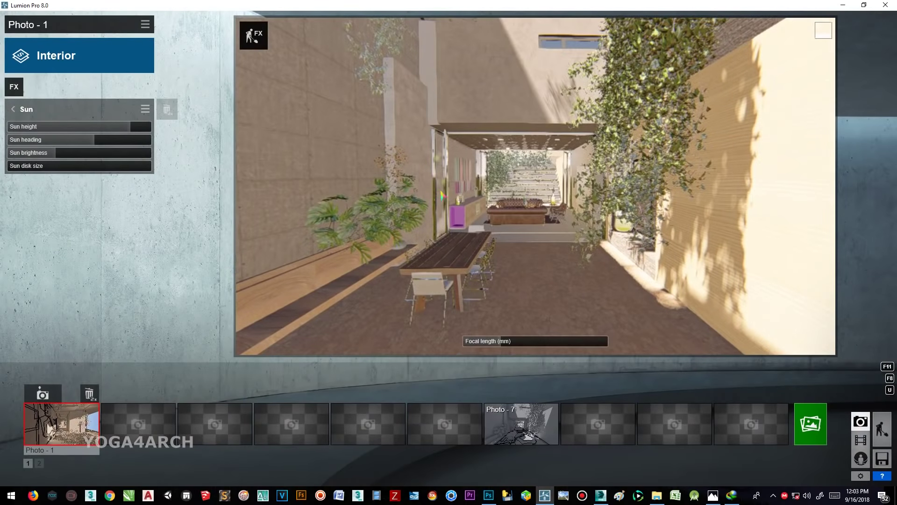
{"action": "key", "text": "w"}
{"action": "key", "text": "w"}
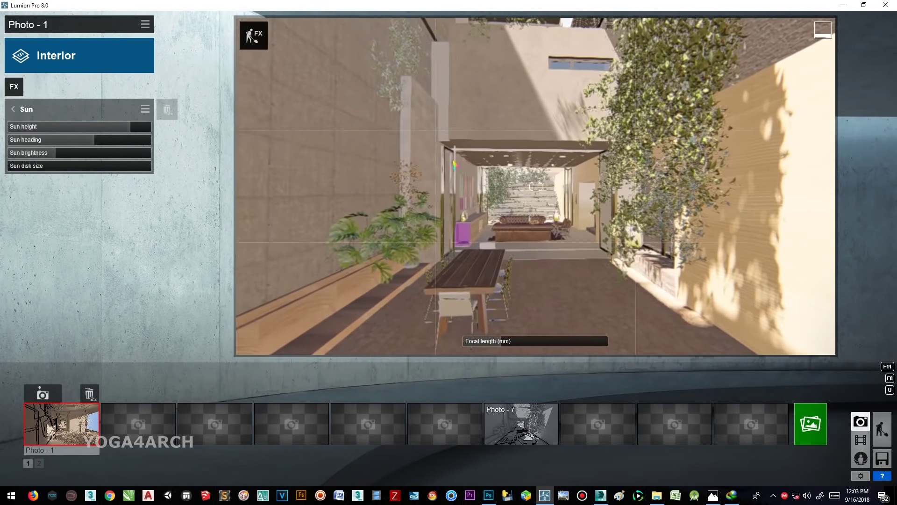
{"action": "left_click", "coordinate": [52, 396]}
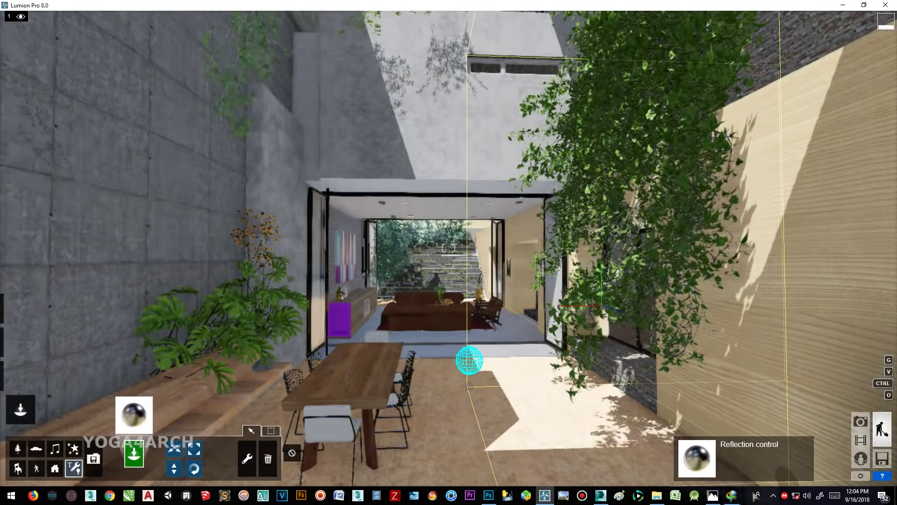
{"action": "left_click", "coordinate": [713, 494]}
{"action": "left_click", "coordinate": [544, 494]}
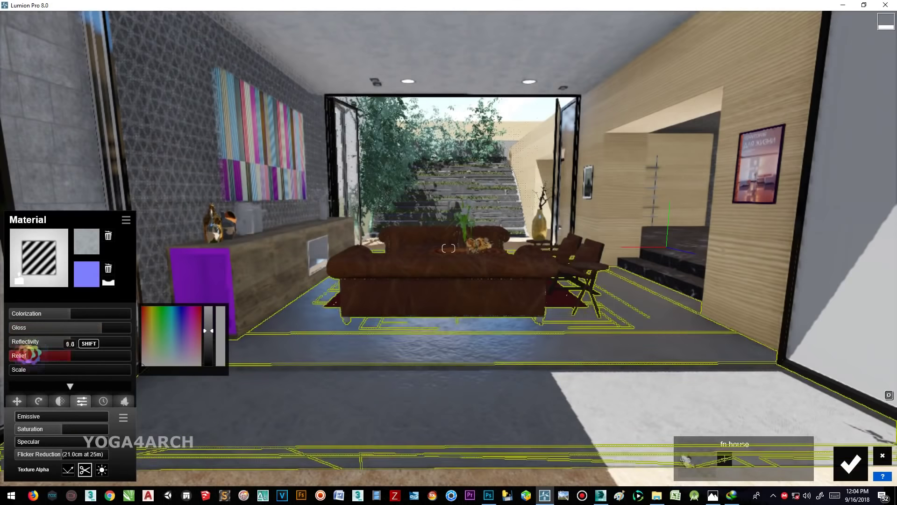
Step: Make the floor glossy with reflectivity 1.3, then pick the window glazing for glass
{"action": "left_click", "coordinate": [123, 331]}
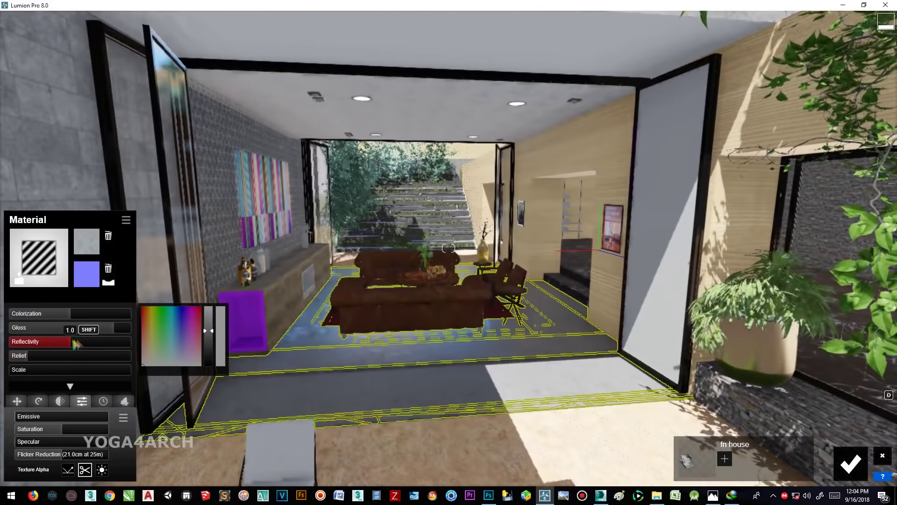
{"action": "left_click_drag", "start_coordinate": [74, 343], "coordinate": [90, 341]}
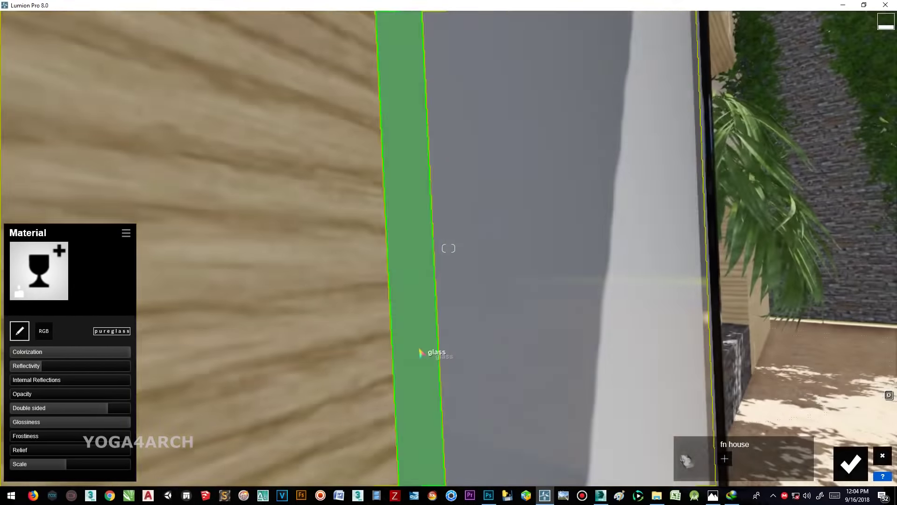
{"action": "left_click", "coordinate": [427, 356]}
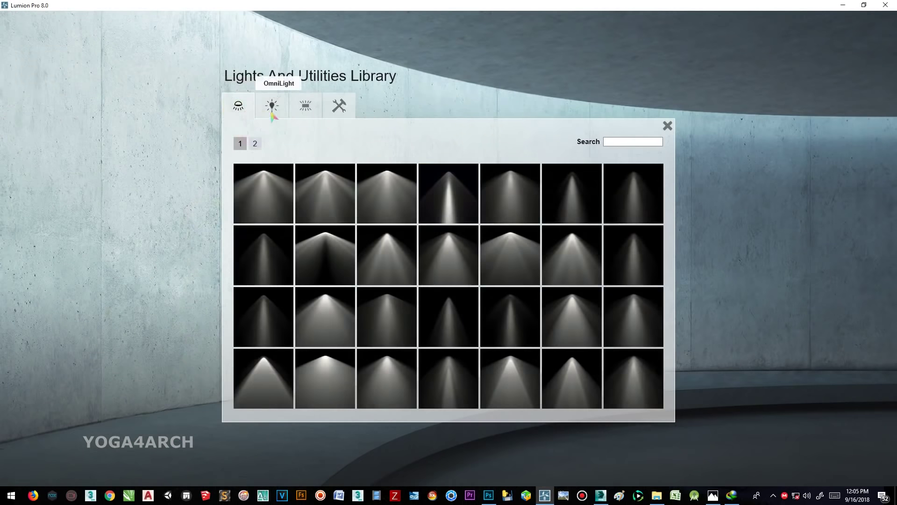
Step: Place a brightened Light Fill inside the living room
{"action": "left_click", "coordinate": [272, 113]}
{"action": "left_click", "coordinate": [263, 192]}
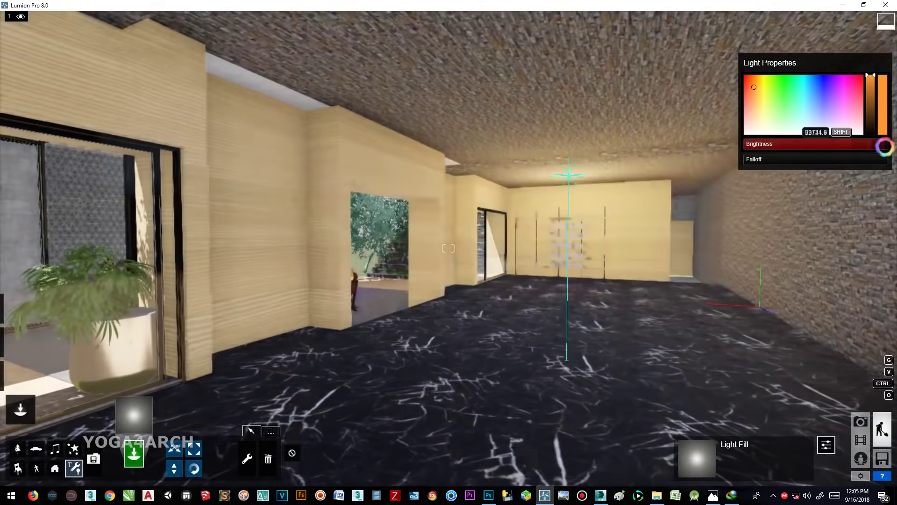
{"action": "left_click_drag", "start_coordinate": [806, 144], "coordinate": [820, 147]}
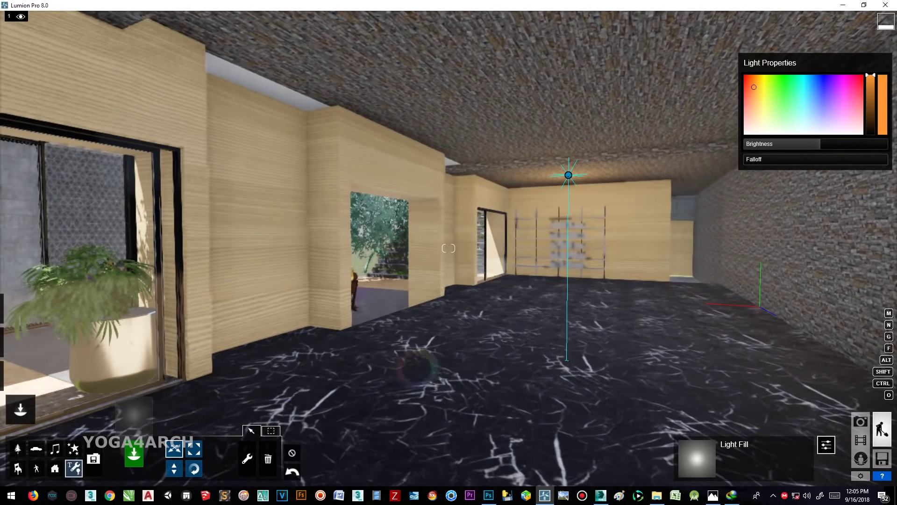
{"action": "left_click", "coordinate": [567, 360]}
{"action": "right_click_drag", "start_coordinate": [566, 360], "coordinate": [421, 234]}
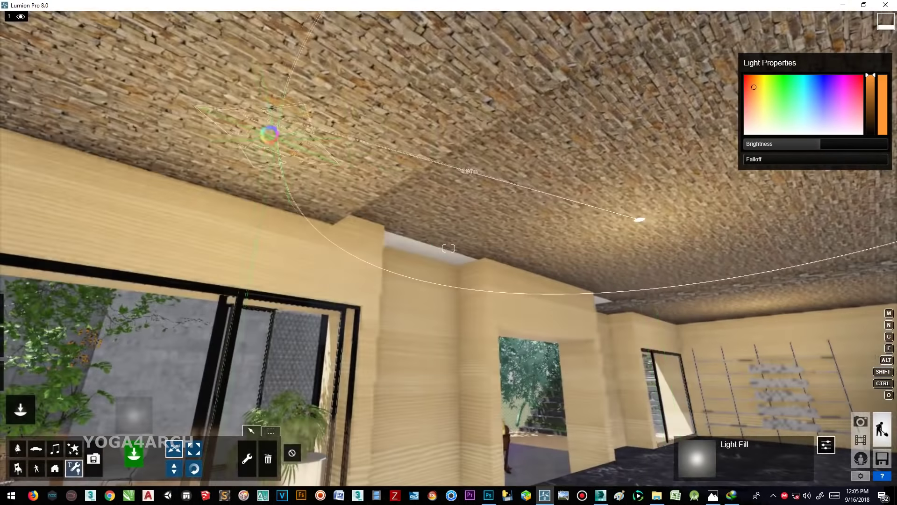
Step: Return to the Photo-1 courtyard view in Photo mode and open the photo render options
{"action": "left_click", "coordinate": [860, 421]}
{"action": "left_click", "coordinate": [61, 421]}
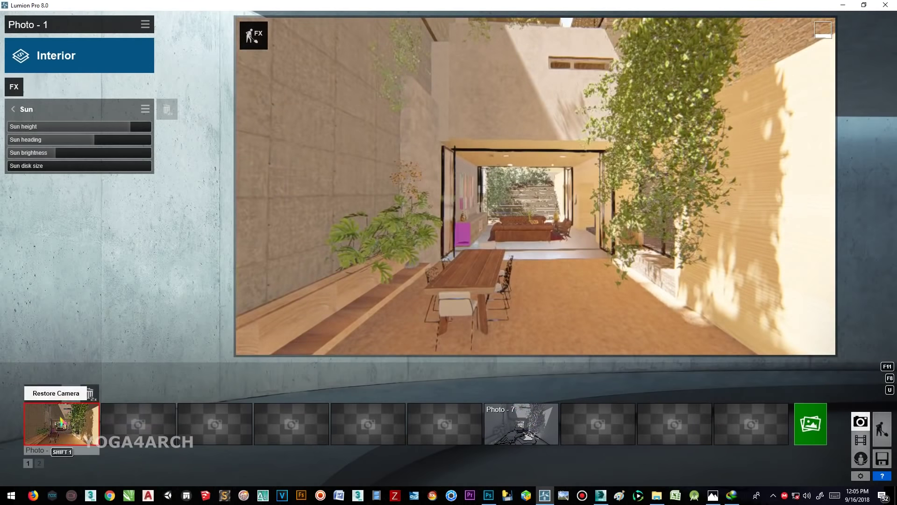
{"action": "left_click", "coordinate": [882, 428]}
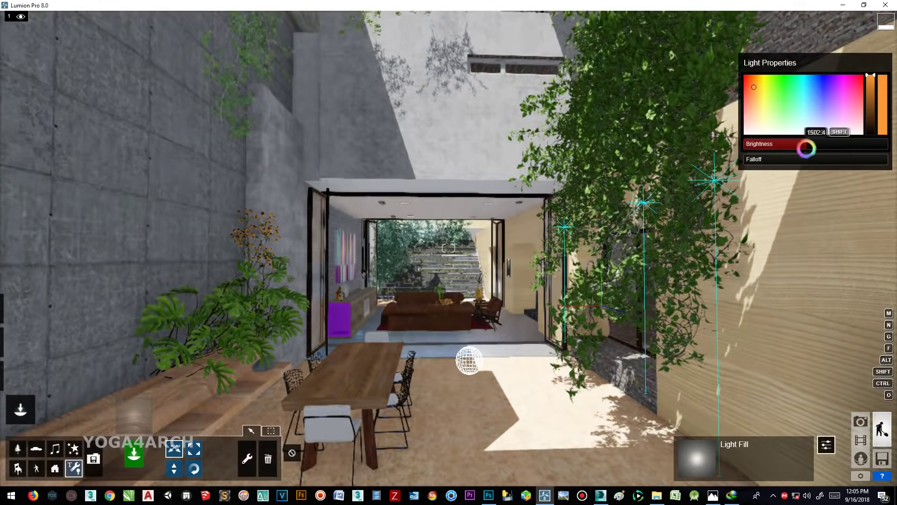
{"action": "left_click", "coordinate": [860, 421]}
{"action": "left_click", "coordinate": [811, 424]}
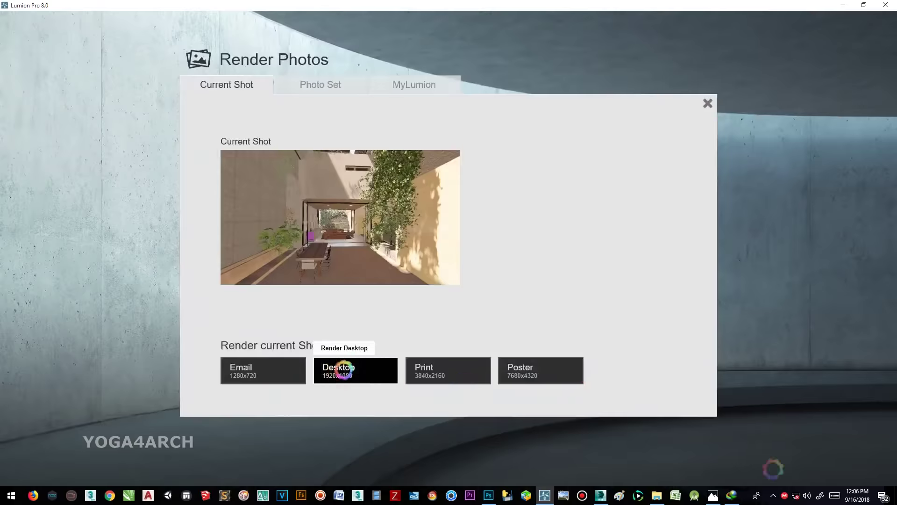
Step: Render Photo - 1 at Desktop 1920x1080, save it, compare with the reference, and close the result
{"action": "left_click", "coordinate": [341, 367]}
{"action": "key", "text": "Return"}
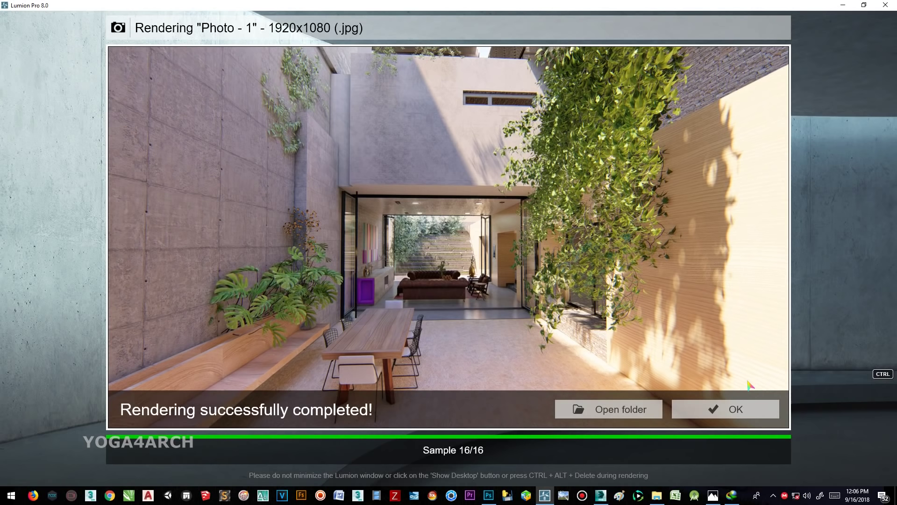
{"action": "left_click", "coordinate": [713, 496]}
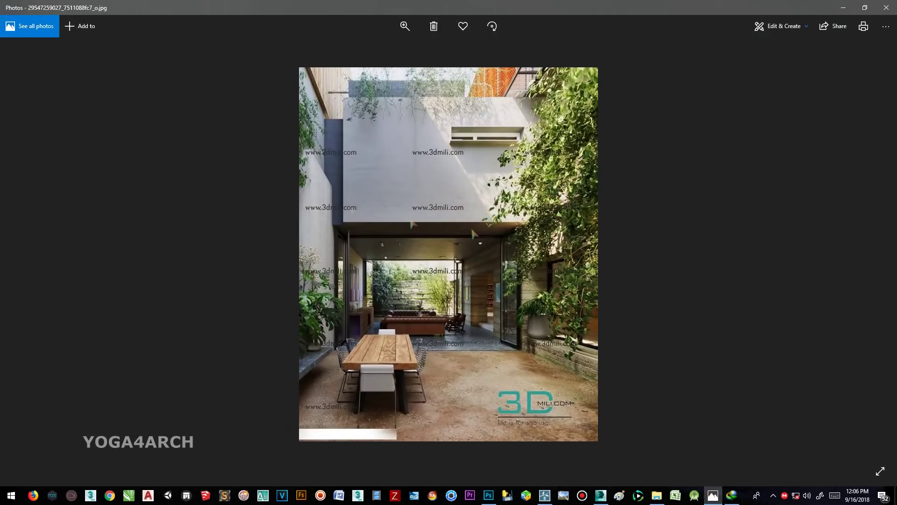
{"action": "left_click", "coordinate": [844, 8]}
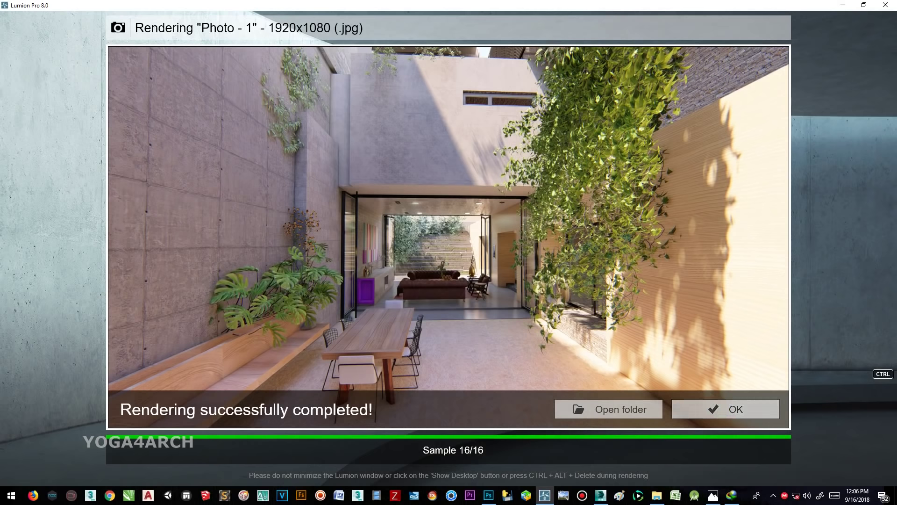
{"action": "left_click", "coordinate": [726, 408]}
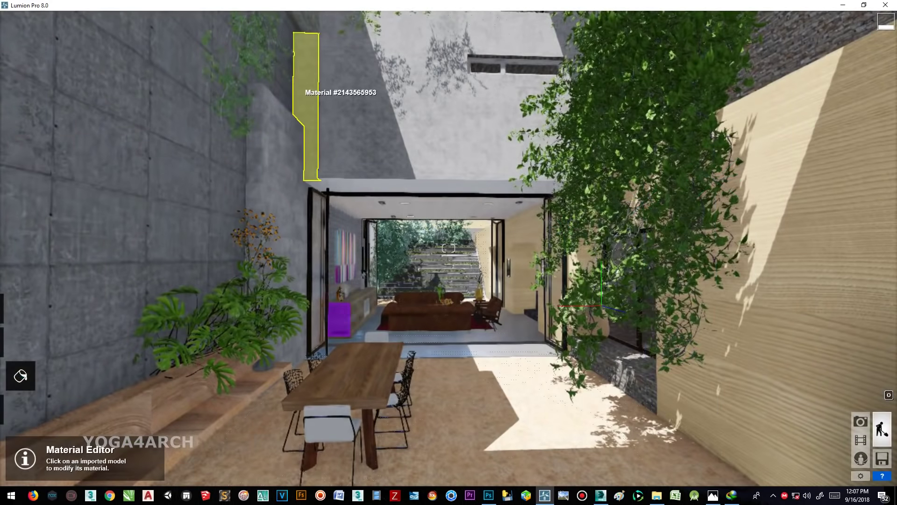
Step: Apply the Poliigon sidewalk Outdoor stone material to the right courtyard wall
{"action": "left_click", "coordinate": [350, 304]}
{"action": "left_click", "coordinate": [37, 249]}
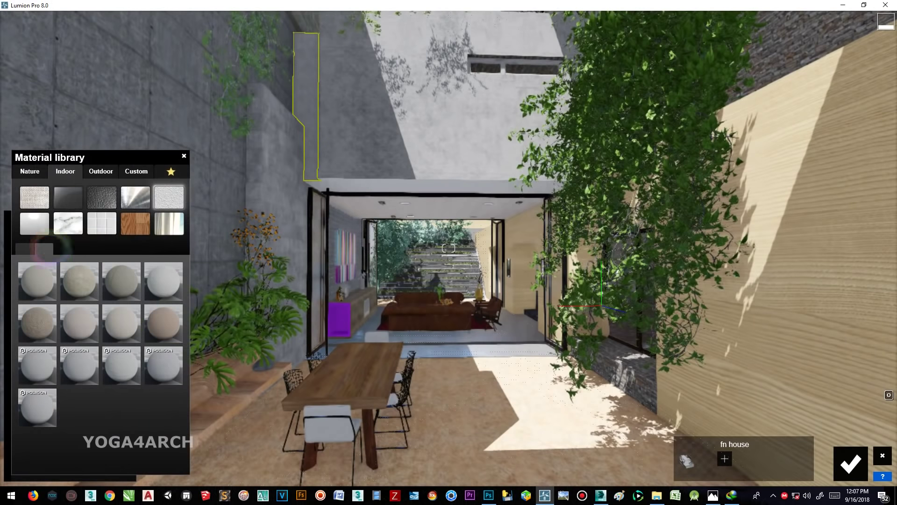
{"action": "left_click", "coordinate": [96, 171]}
{"action": "left_click", "coordinate": [68, 223]}
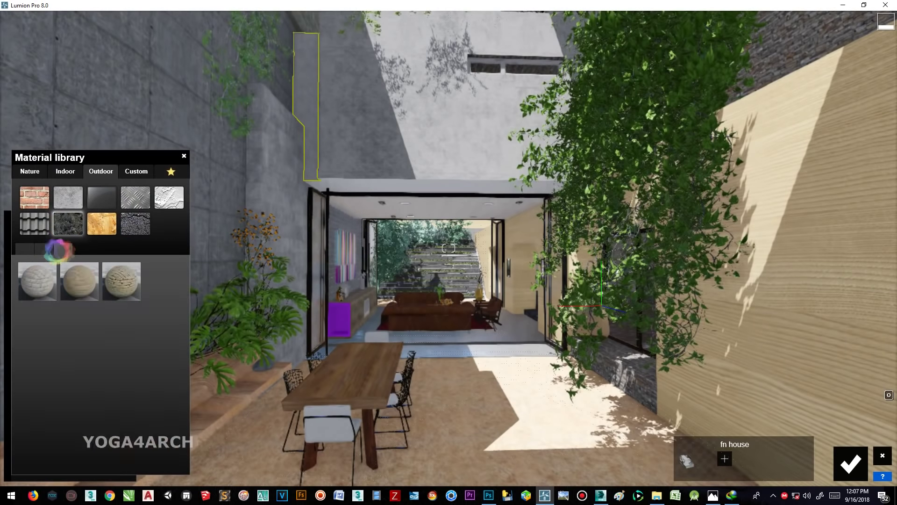
{"action": "left_click", "coordinate": [26, 248]}
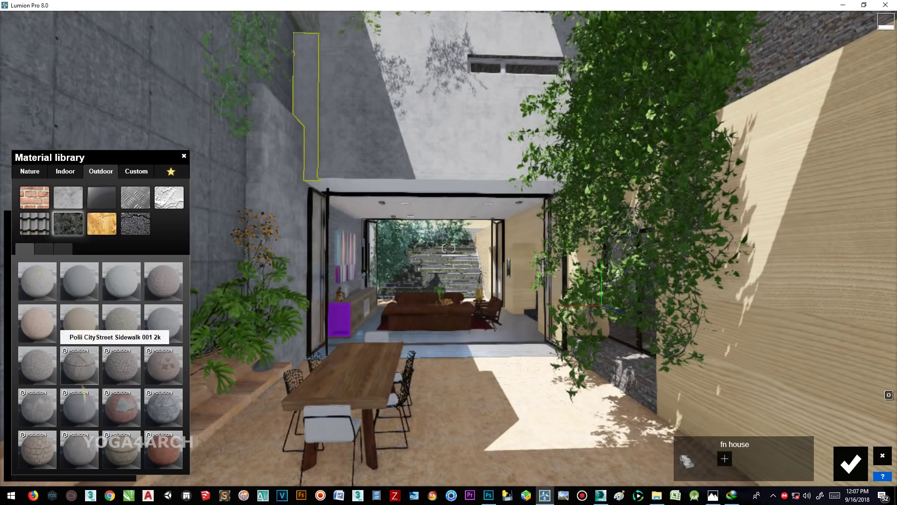
{"action": "left_click", "coordinate": [80, 365]}
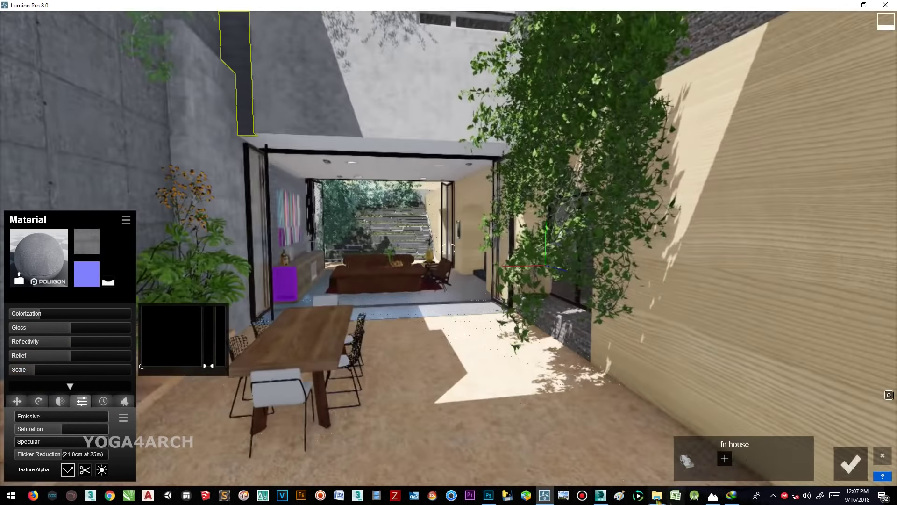
Step: Load the board-formed concrete texture on the wall, raise relief, and add the first weathering variation
{"action": "left_click", "coordinate": [713, 495]}
{"action": "left_click", "coordinate": [39, 257]}
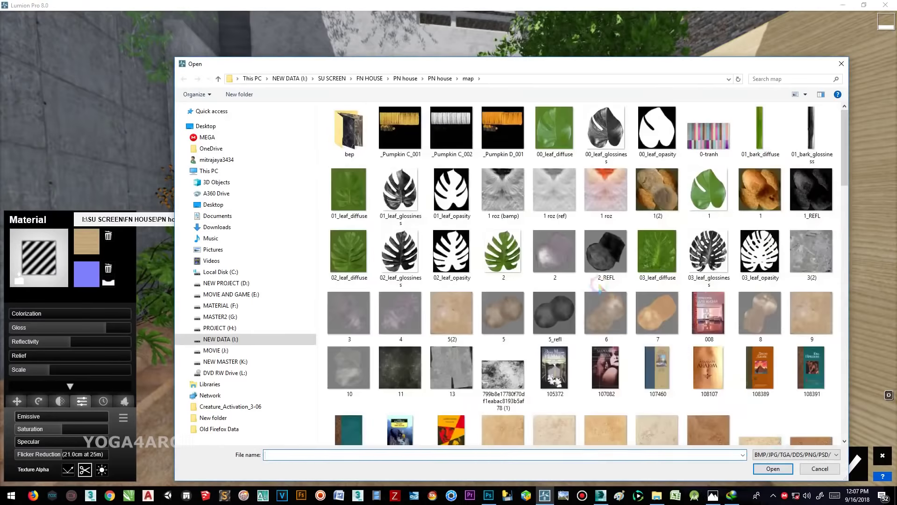
{"action": "scroll", "coordinate": [817, 407], "scroll_direction": "down", "scroll_amount": 15}
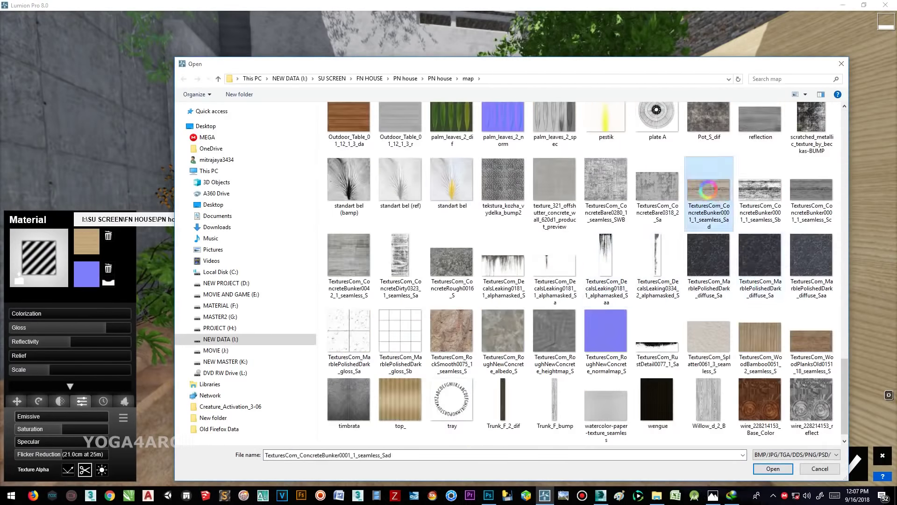
{"action": "double_click", "coordinate": [710, 201]}
{"action": "left_click", "coordinate": [10, 369]}
{"action": "left_click", "coordinate": [109, 355]}
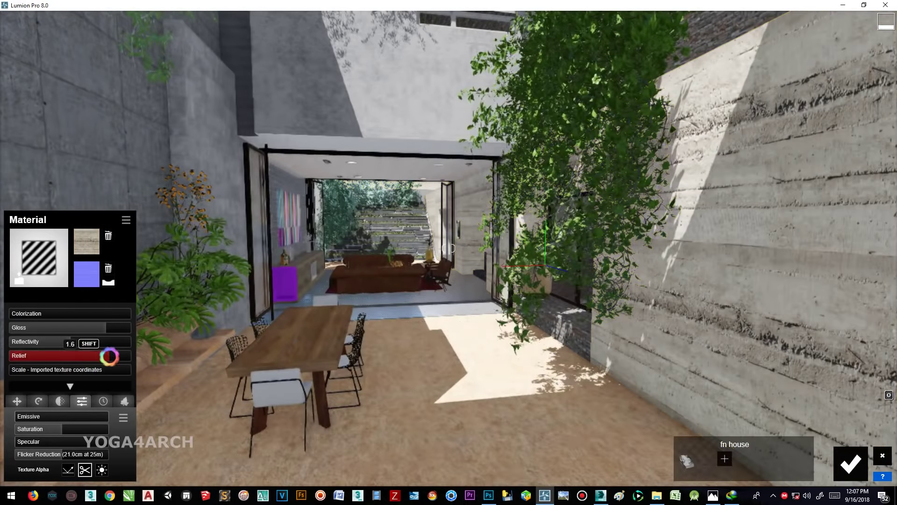
{"action": "left_click", "coordinate": [103, 401]}
{"action": "left_click", "coordinate": [32, 430]}
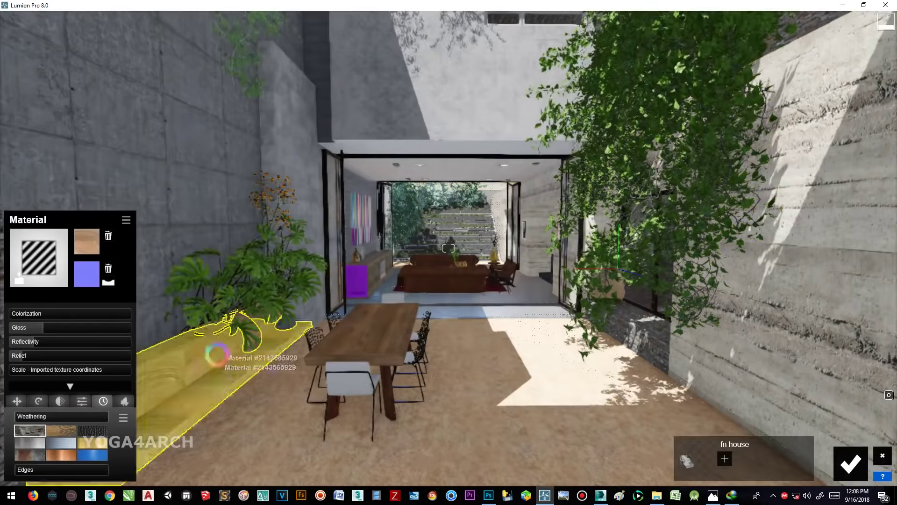
Step: Give the planter bench a concrete texture with increased relief
{"action": "left_click", "coordinate": [86, 241]}
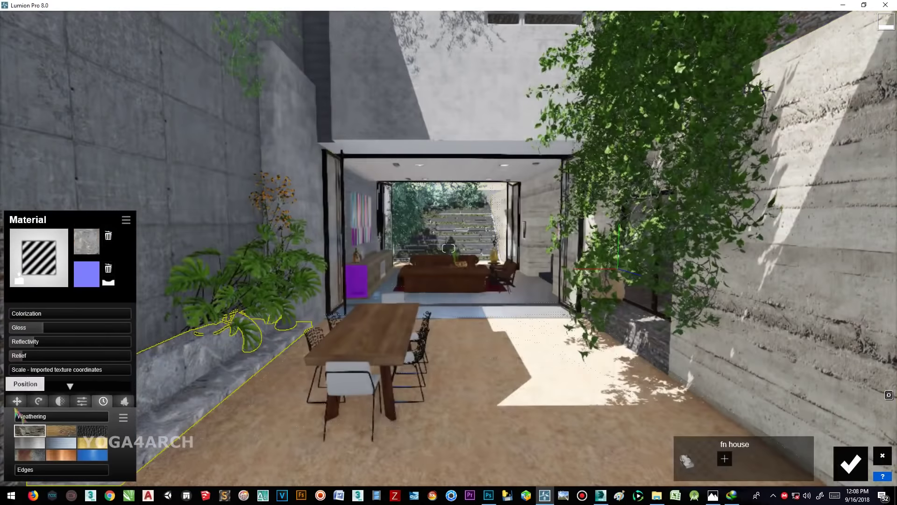
{"action": "left_click_drag", "start_coordinate": [34, 356], "coordinate": [54, 355]}
{"action": "key", "text": "w"}
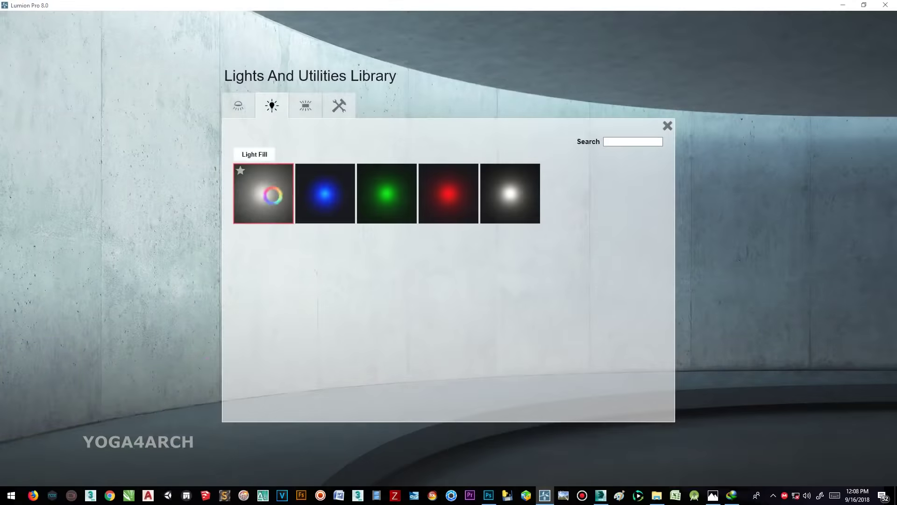
Step: Place a Light Fill near the courtyard window and switch to material editing
{"action": "left_click", "coordinate": [275, 200]}
{"action": "left_click", "coordinate": [342, 179]}
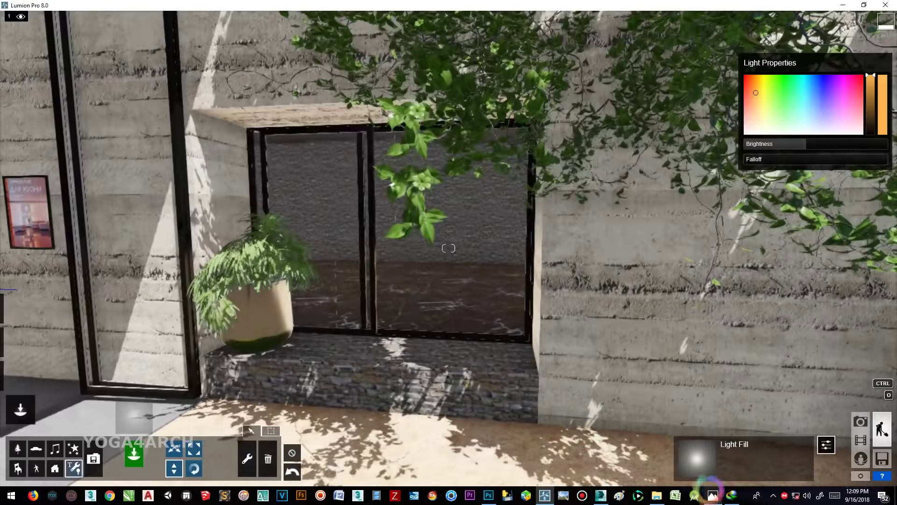
{"action": "left_click", "coordinate": [20, 374]}
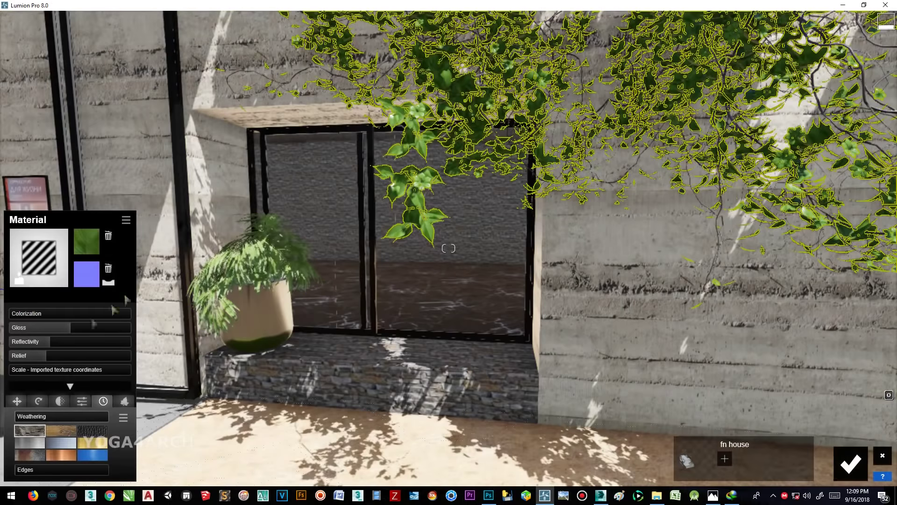
Step: Tint the vine leaves and raise their gloss
{"action": "left_click", "coordinate": [21, 313]}
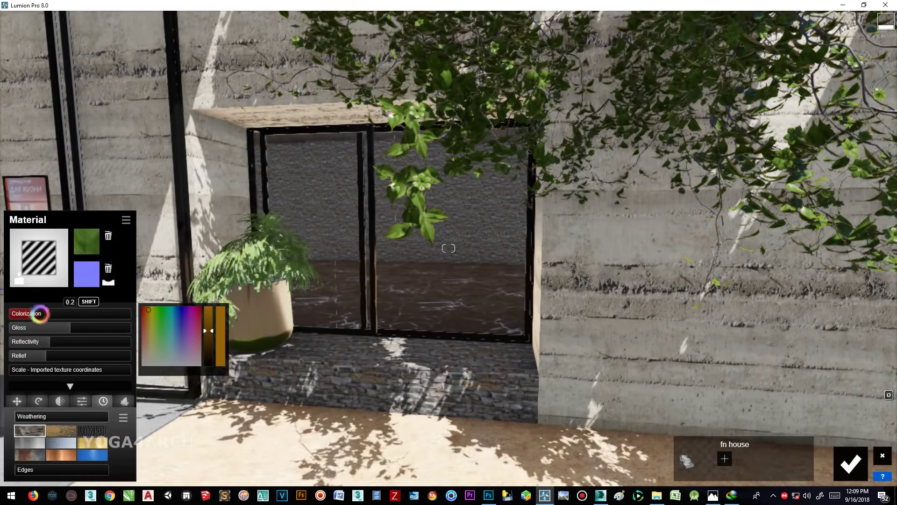
{"action": "right_click_drag", "start_coordinate": [44, 314], "coordinate": [19, 317]}
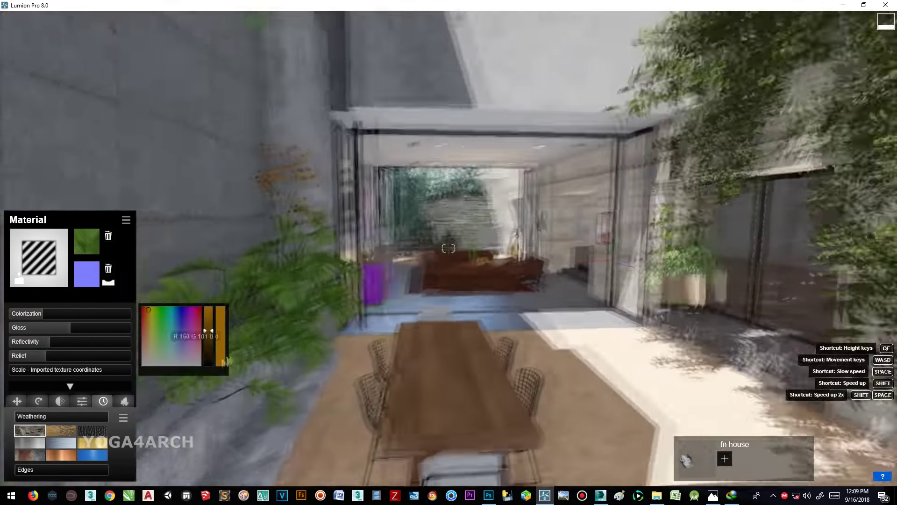
{"action": "left_click_drag", "start_coordinate": [70, 328], "coordinate": [109, 327]}
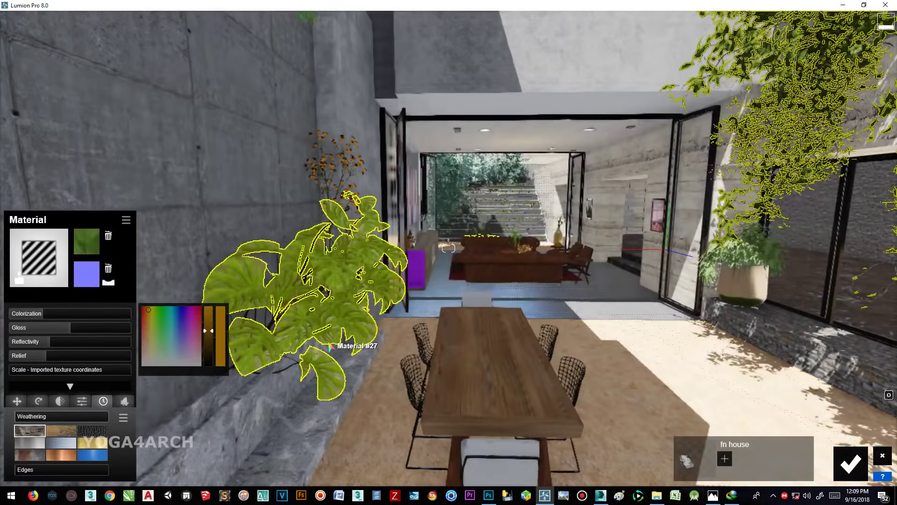
Step: Adjust the monstera's leaf colourization, check the reference, and apply a Nature material by the stairs
{"action": "left_click", "coordinate": [34, 313]}
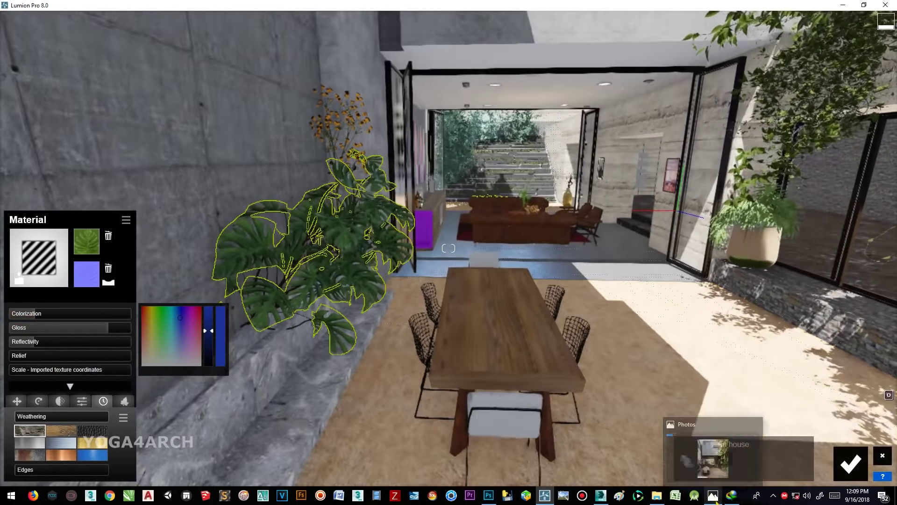
{"action": "left_click", "coordinate": [712, 495]}
{"action": "left_click", "coordinate": [713, 496]}
{"action": "left_click", "coordinate": [714, 496]}
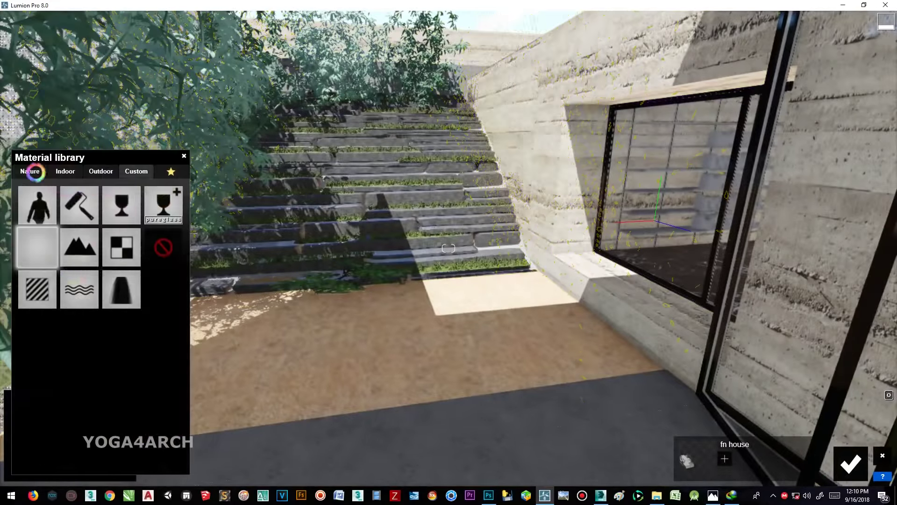
{"action": "left_click", "coordinate": [91, 397]}
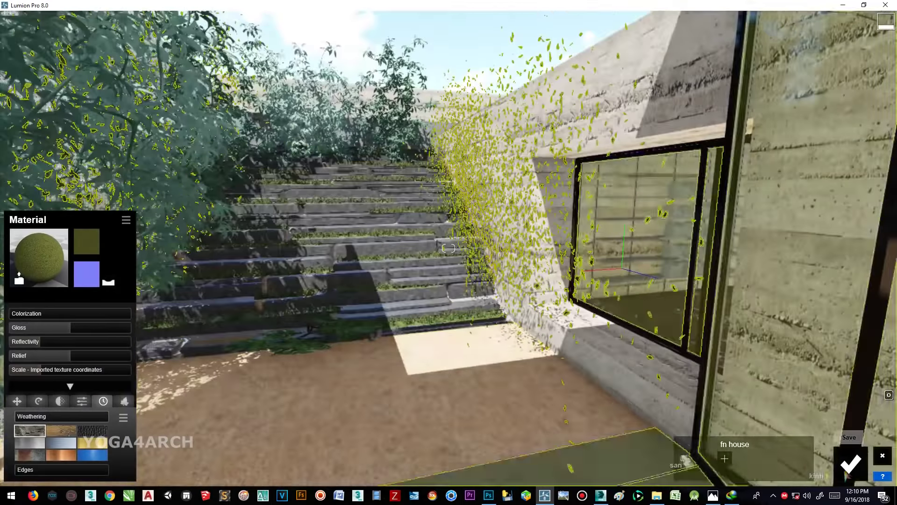
Step: Finish material editing and pick a tree from the Nature library's Favourites
{"action": "left_click", "coordinate": [850, 462]}
{"action": "left_click", "coordinate": [20, 374]}
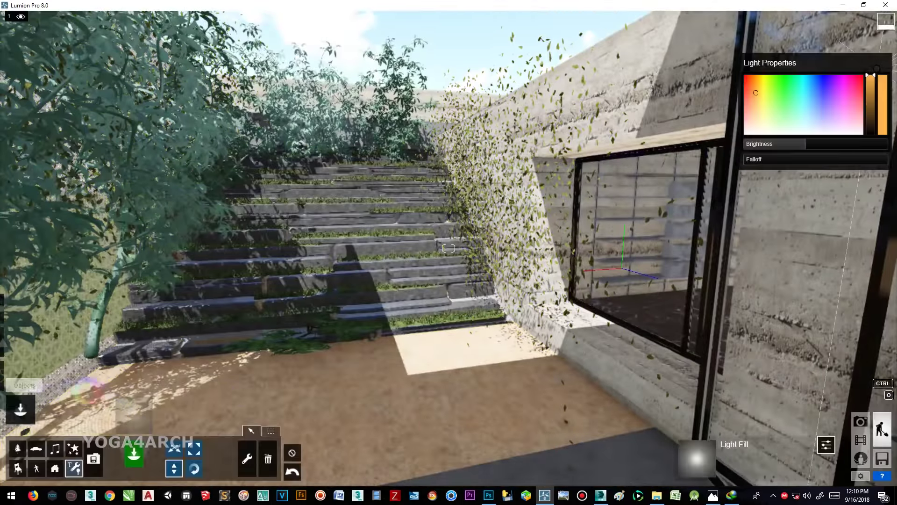
{"action": "left_click", "coordinate": [134, 455]}
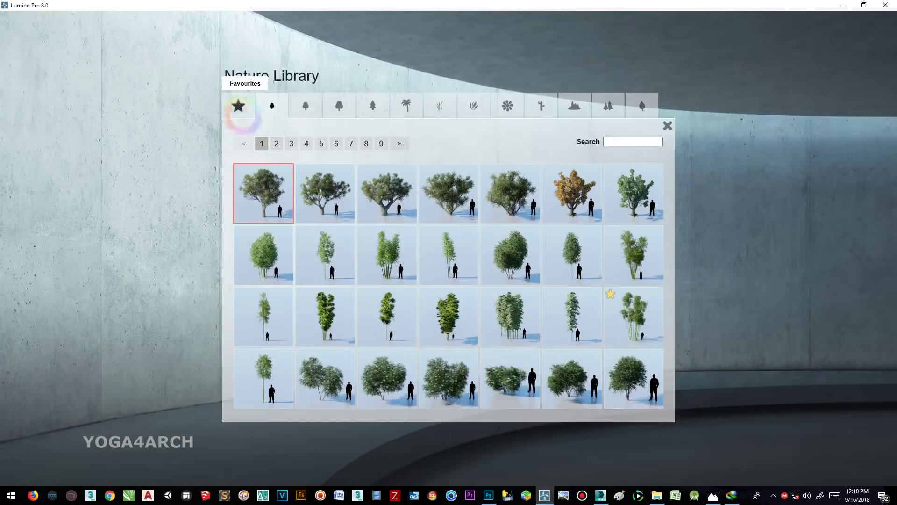
{"action": "left_click", "coordinate": [241, 113]}
{"action": "left_click", "coordinate": [380, 197]}
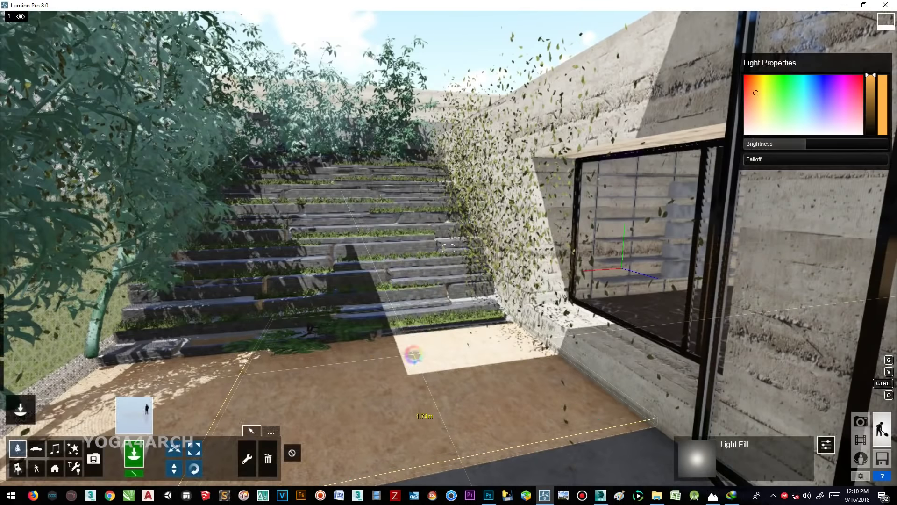
Step: Place an American Beech by the courtyard window and shift its leaf hue toward brown
{"action": "left_click", "coordinate": [134, 449]}
{"action": "left_click", "coordinate": [291, 145]}
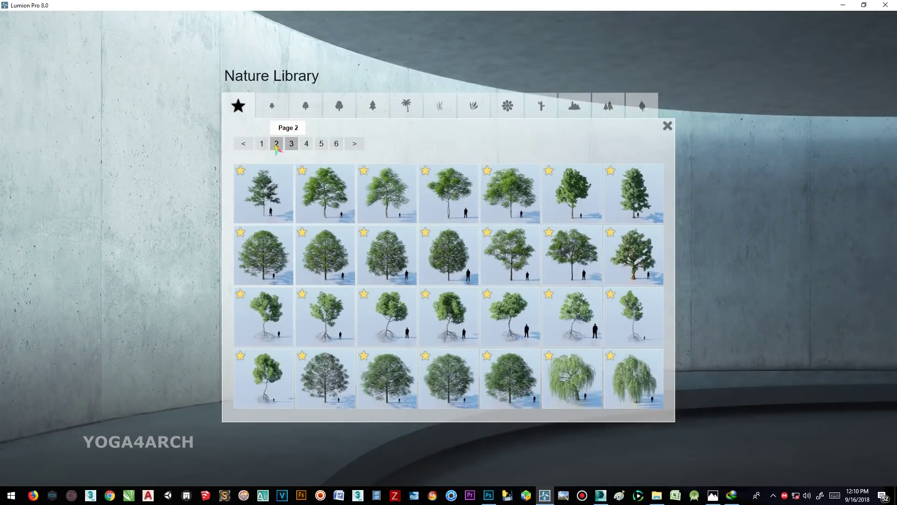
{"action": "left_click", "coordinate": [276, 145]}
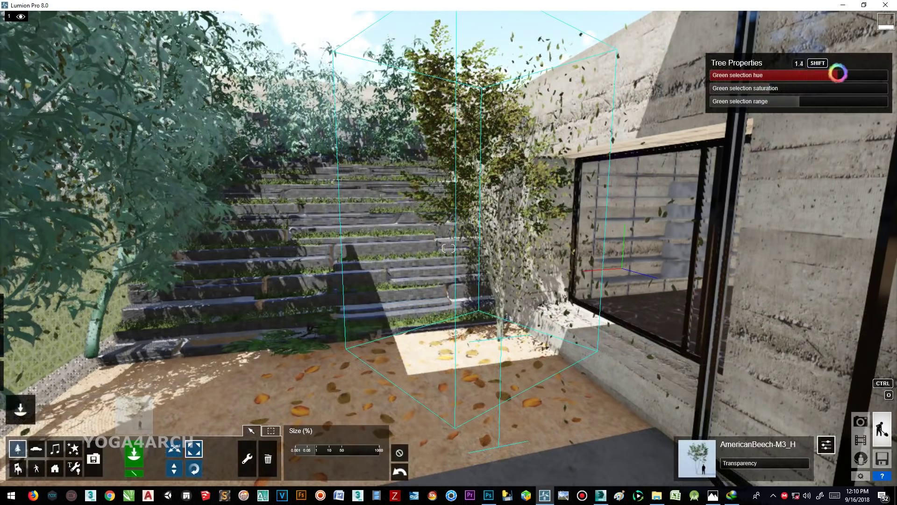
{"action": "mouse_move", "coordinate": [788, 88]}
{"action": "left_click_drag", "start_coordinate": [788, 86], "coordinate": [818, 79]}
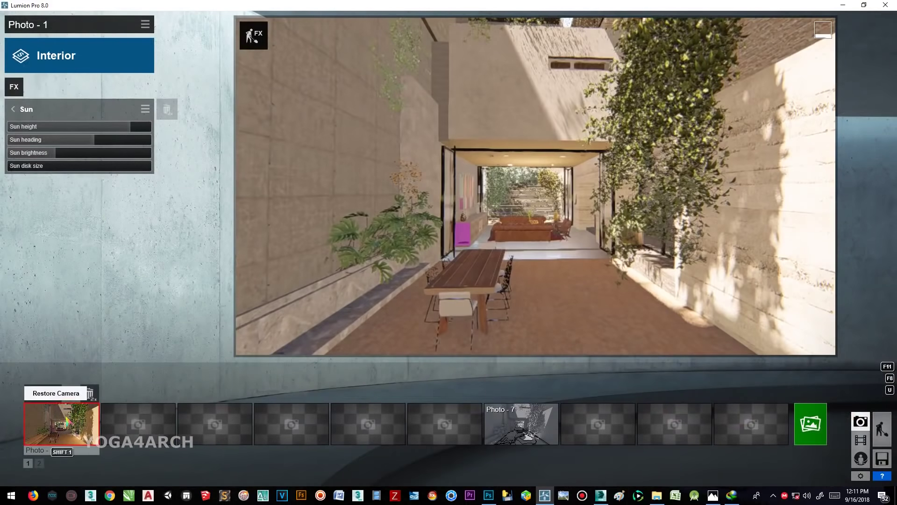
Step: Add Shadow and Sun effects to Photo - 1, checking the reference courtyard image
{"action": "left_click", "coordinate": [19, 89]}
{"action": "left_click", "coordinate": [448, 140]}
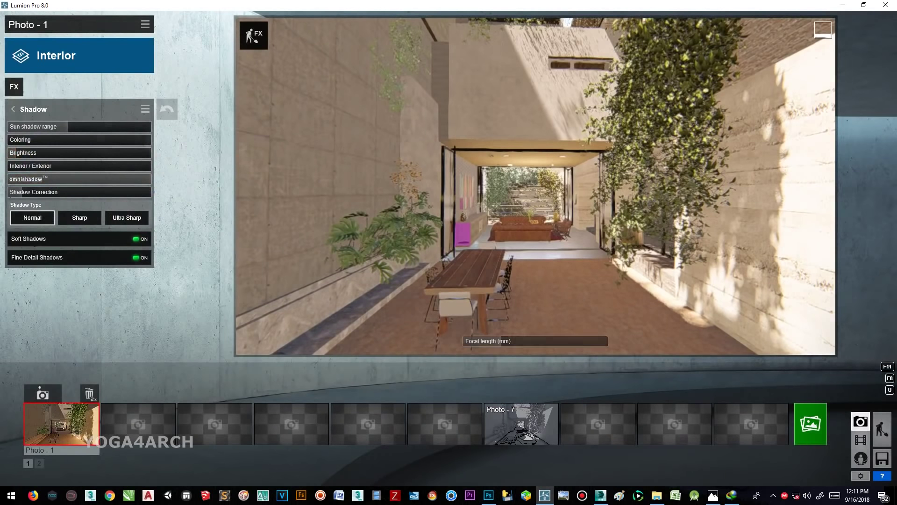
{"action": "left_click", "coordinate": [713, 495]}
{"action": "left_click", "coordinate": [713, 495]}
{"action": "left_click", "coordinate": [14, 86]}
{"action": "left_click", "coordinate": [309, 149]}
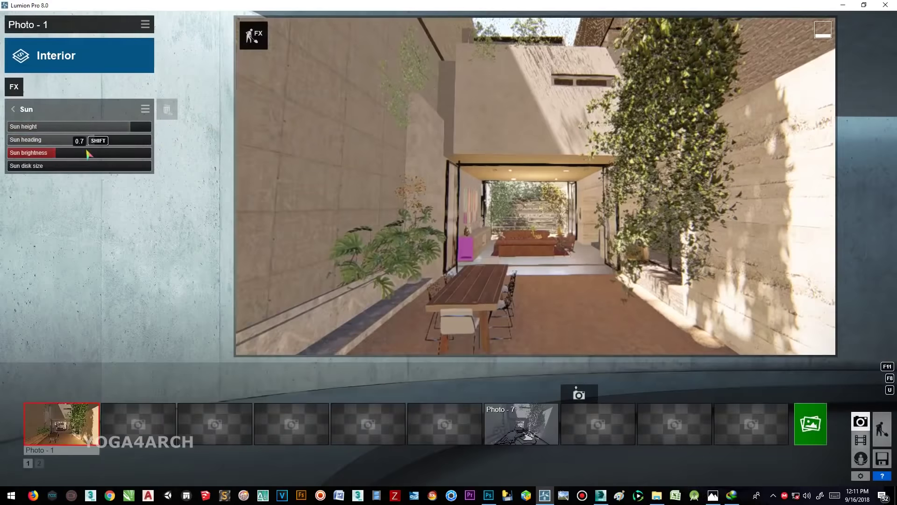
Step: Set the sun heading to 0.1 and raise the sun height over the courtyard
{"action": "mouse_move", "coordinate": [88, 140]}
{"action": "left_mouse_down"}
{"action": "mouse_move", "coordinate": [79, 140]}
{"action": "mouse_move", "coordinate": [139, 131]}
{"action": "mouse_move", "coordinate": [95, 134]}
{"action": "left_mouse_up"}
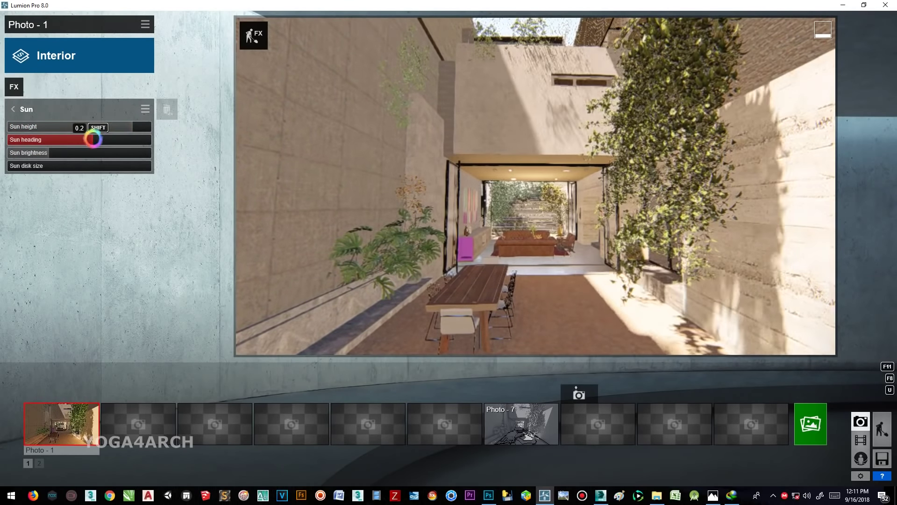
{"action": "mouse_move", "coordinate": [70, 126]}
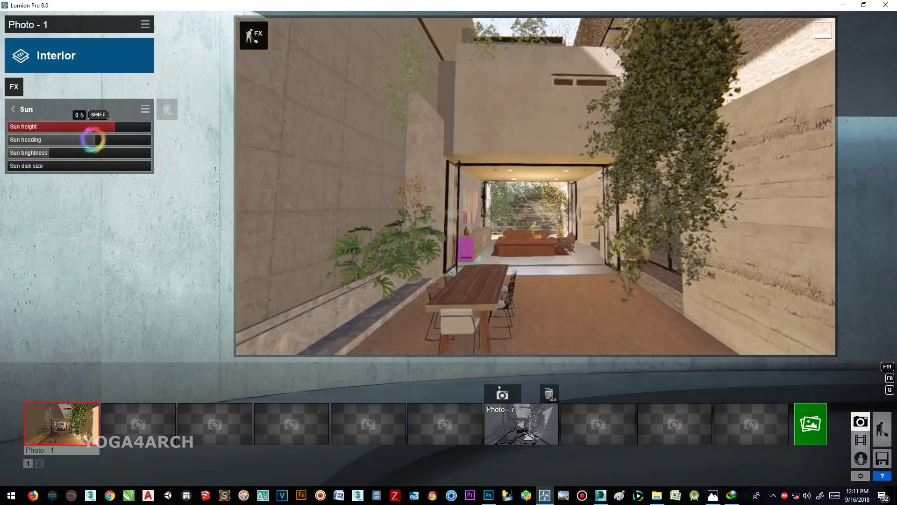
{"action": "left_click_drag", "start_coordinate": [93, 140], "coordinate": [88, 138]}
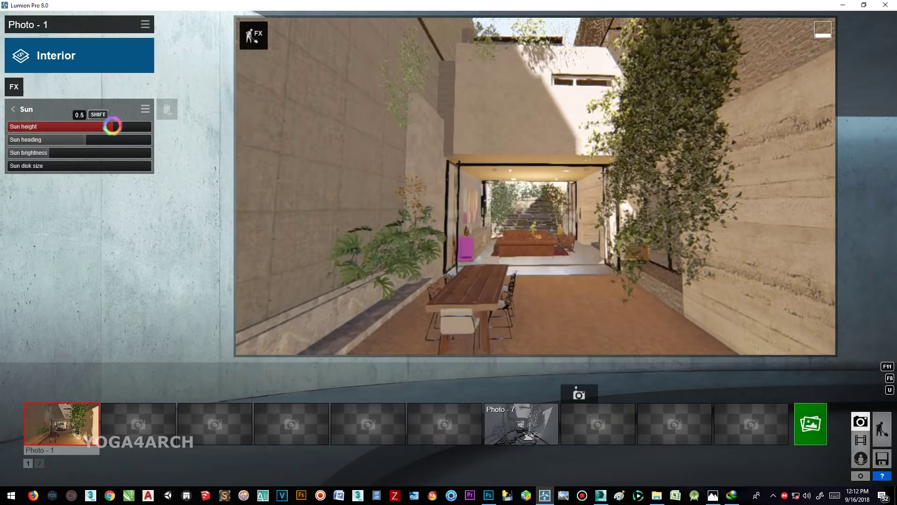
{"action": "left_click_drag", "start_coordinate": [112, 125], "coordinate": [87, 140]}
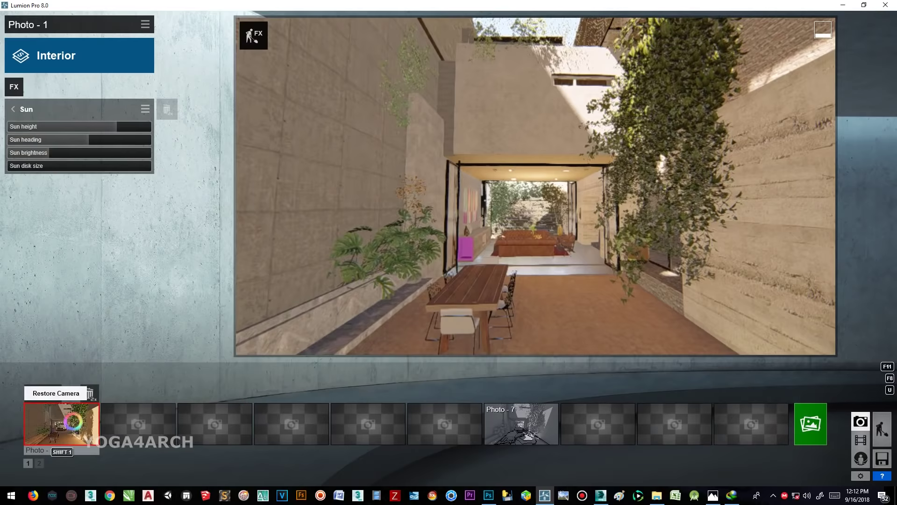
Step: Render Photo - 1 as a 1920x1080 JPG and save it
{"action": "left_click", "coordinate": [811, 424]}
{"action": "left_click", "coordinate": [351, 368]}
{"action": "key", "text": "Return"}
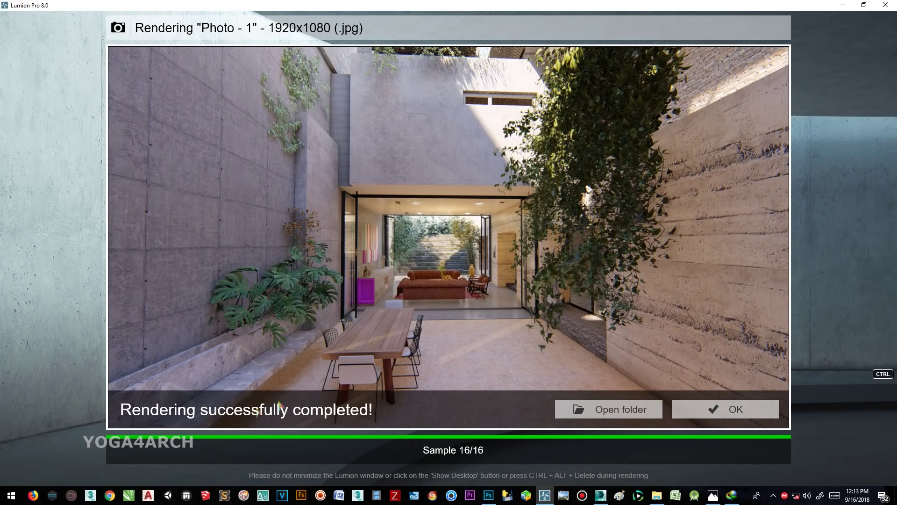
{"action": "left_click", "coordinate": [733, 409]}
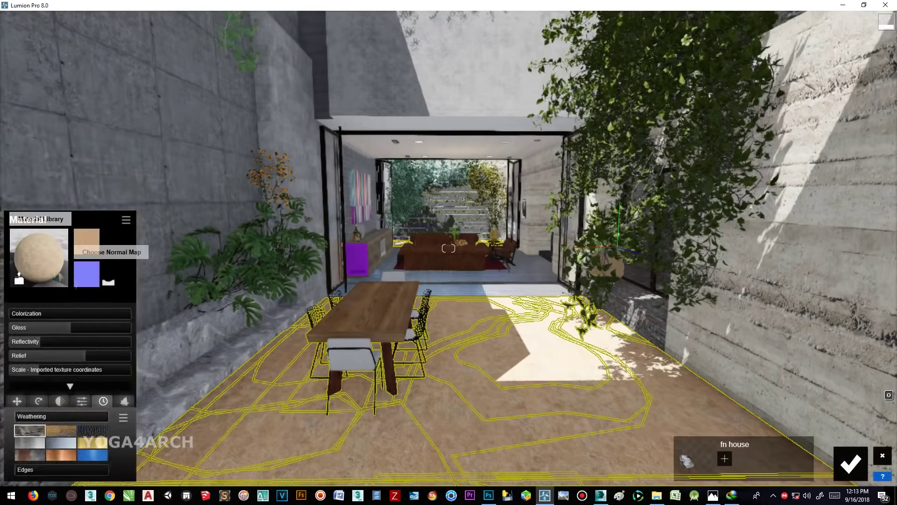
{"action": "left_click", "coordinate": [86, 241]}
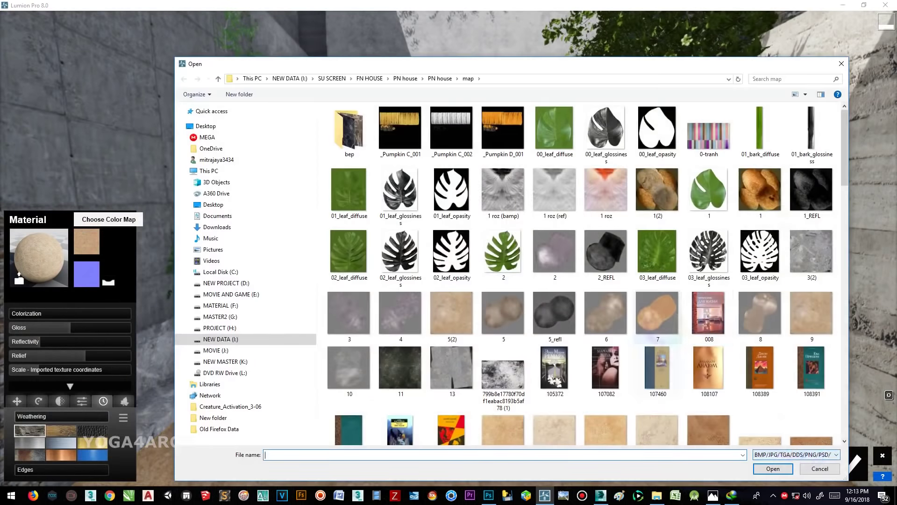
{"action": "scroll", "coordinate": [789, 331], "scroll_direction": "down", "scroll_amount": 5}
{"action": "scroll", "coordinate": [789, 330], "scroll_direction": "down", "scroll_amount": 5}
{"action": "scroll", "coordinate": [789, 330], "scroll_direction": "down", "scroll_amount": 5}
{"action": "scroll", "coordinate": [789, 330], "scroll_direction": "down", "scroll_amount": 5}
{"action": "scroll", "coordinate": [789, 331], "scroll_direction": "down", "scroll_amount": 3}
{"action": "scroll", "coordinate": [789, 331], "scroll_direction": "down", "scroll_amount": 1}
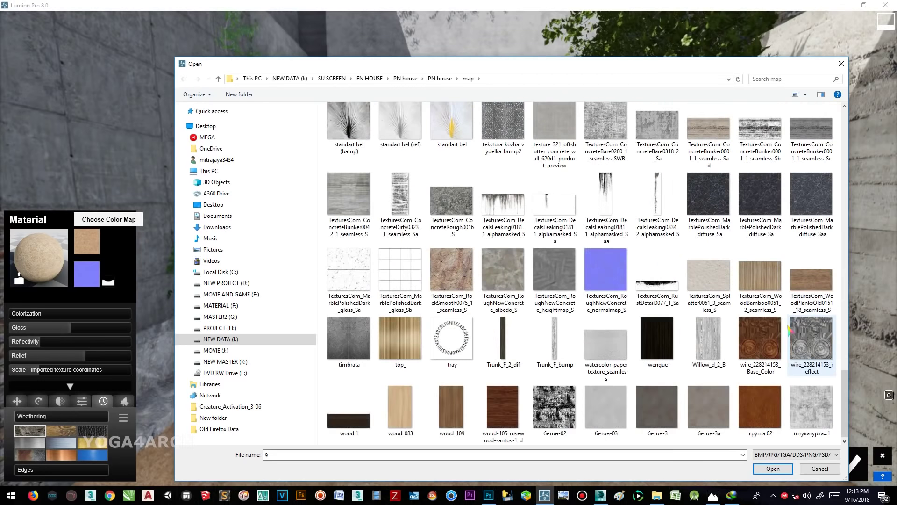
{"action": "left_click_drag", "start_coordinate": [845, 388], "coordinate": [845, 111]}
{"action": "double_click", "coordinate": [349, 128]}
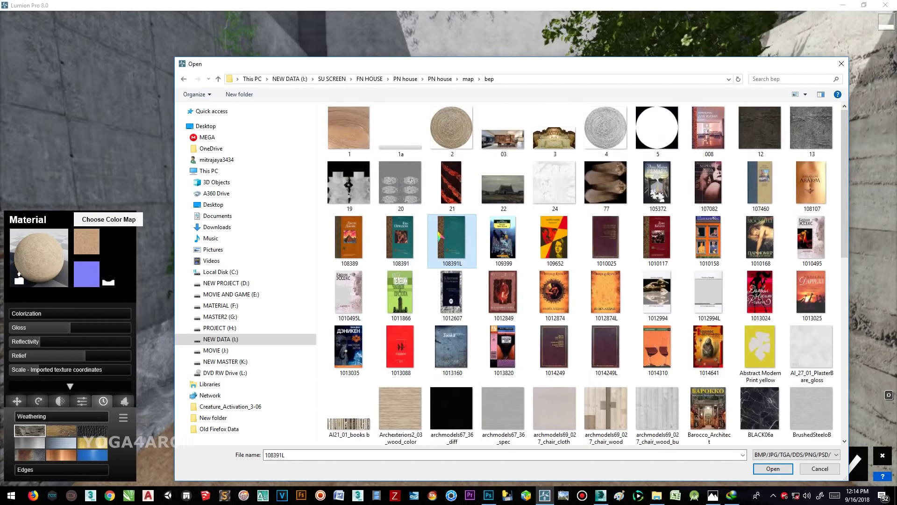
{"action": "scroll", "coordinate": [440, 236], "scroll_direction": "down", "scroll_amount": 2}
{"action": "scroll", "coordinate": [439, 234], "scroll_direction": "down", "scroll_amount": 5}
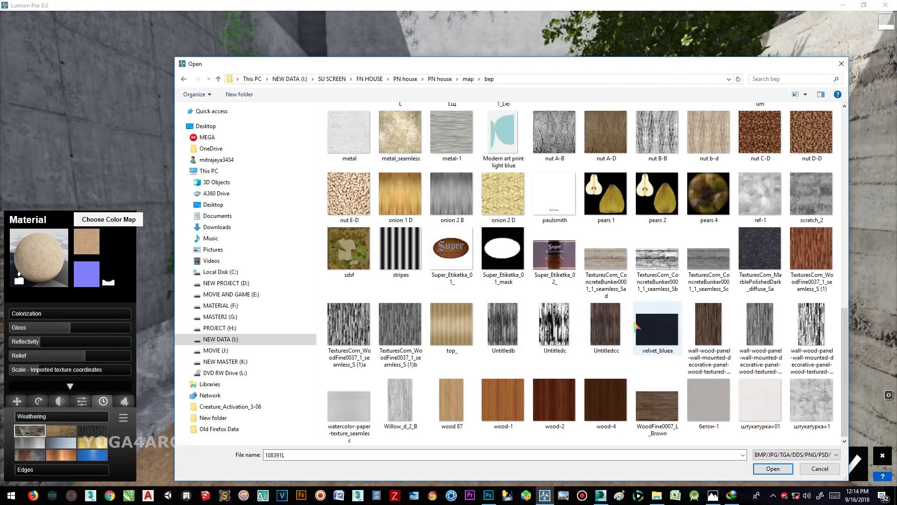
{"action": "scroll", "coordinate": [635, 326], "scroll_direction": "up", "scroll_amount": 3}
{"action": "scroll", "coordinate": [561, 330], "scroll_direction": "up", "scroll_amount": 3}
{"action": "scroll", "coordinate": [485, 333], "scroll_direction": "up", "scroll_amount": 3}
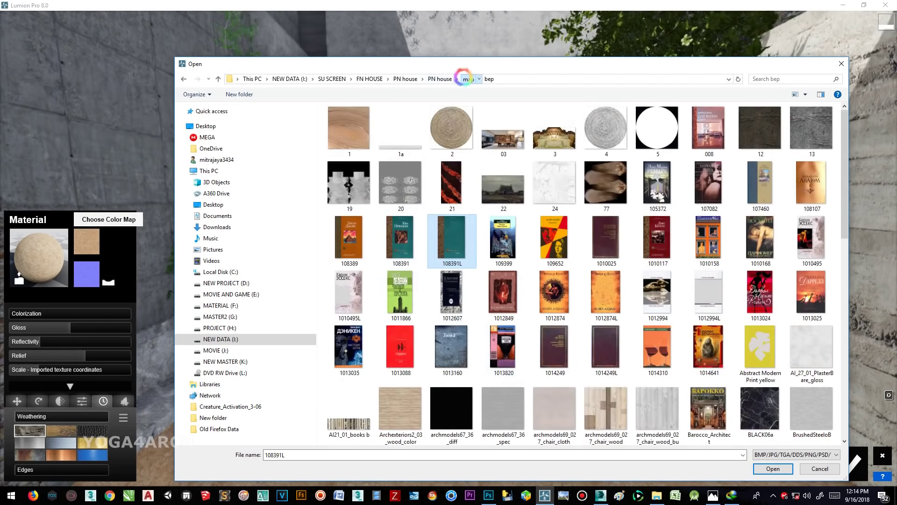
{"action": "left_click", "coordinate": [468, 79]}
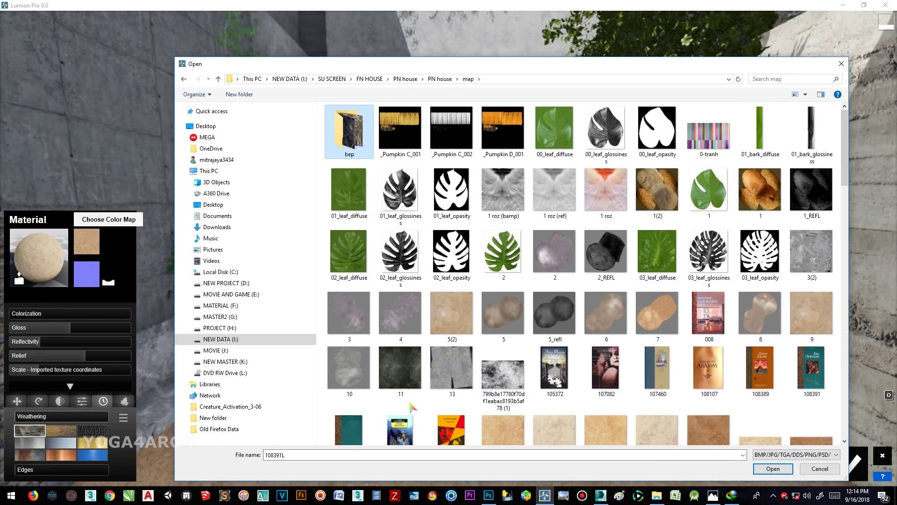
{"action": "left_click", "coordinate": [401, 370]}
{"action": "scroll", "coordinate": [401, 370], "scroll_direction": "down", "scroll_amount": 2}
{"action": "scroll", "coordinate": [498, 328], "scroll_direction": "down", "scroll_amount": 4}
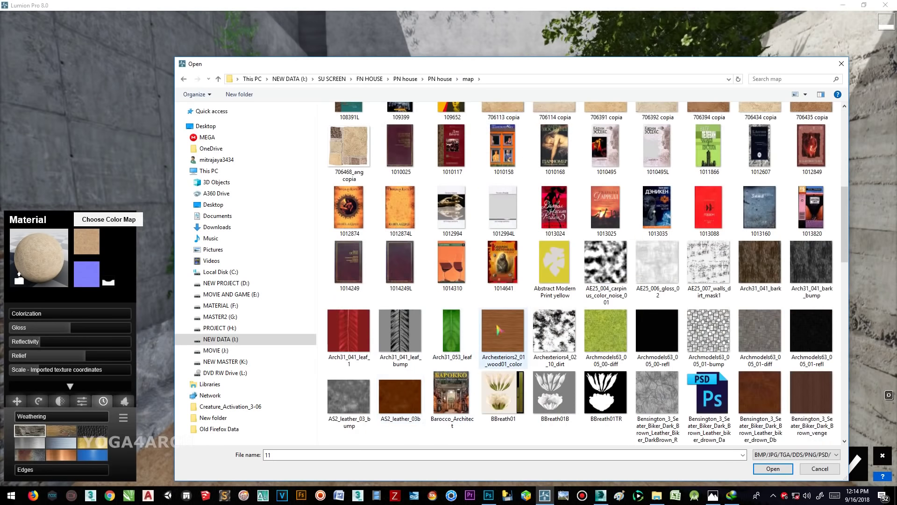
{"action": "scroll", "coordinate": [583, 333], "scroll_direction": "down", "scroll_amount": 3}
{"action": "scroll", "coordinate": [596, 333], "scroll_direction": "down", "scroll_amount": 3}
{"action": "scroll", "coordinate": [606, 334], "scroll_direction": "down", "scroll_amount": 3}
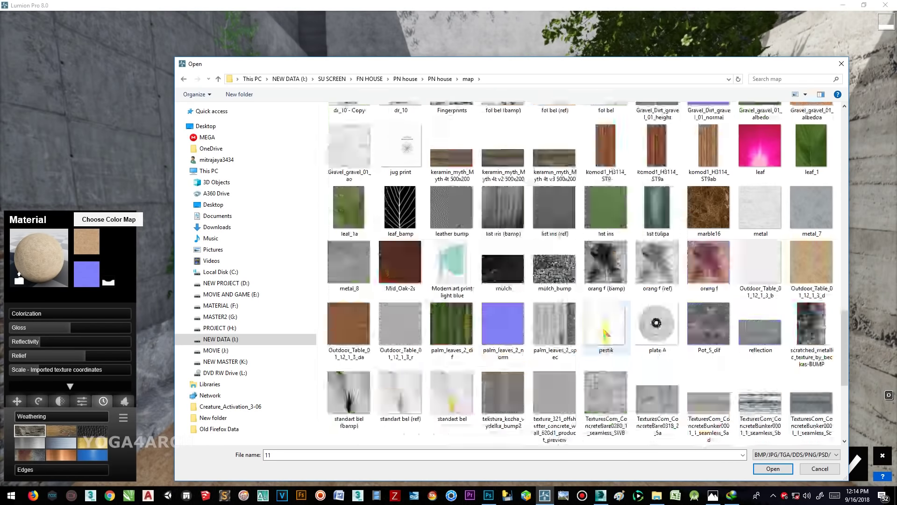
{"action": "scroll", "coordinate": [606, 336], "scroll_direction": "down", "scroll_amount": 2}
{"action": "scroll", "coordinate": [605, 333], "scroll_direction": "down", "scroll_amount": 5}
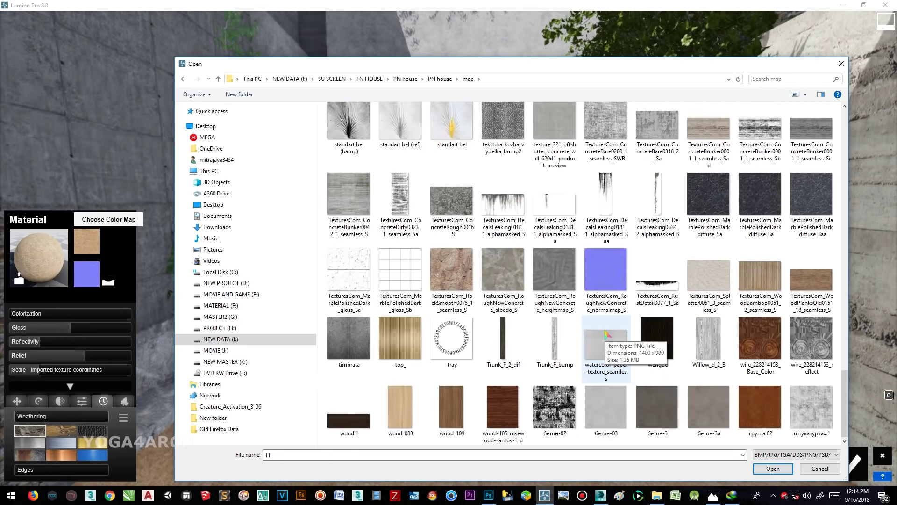
{"action": "left_click", "coordinate": [818, 468]}
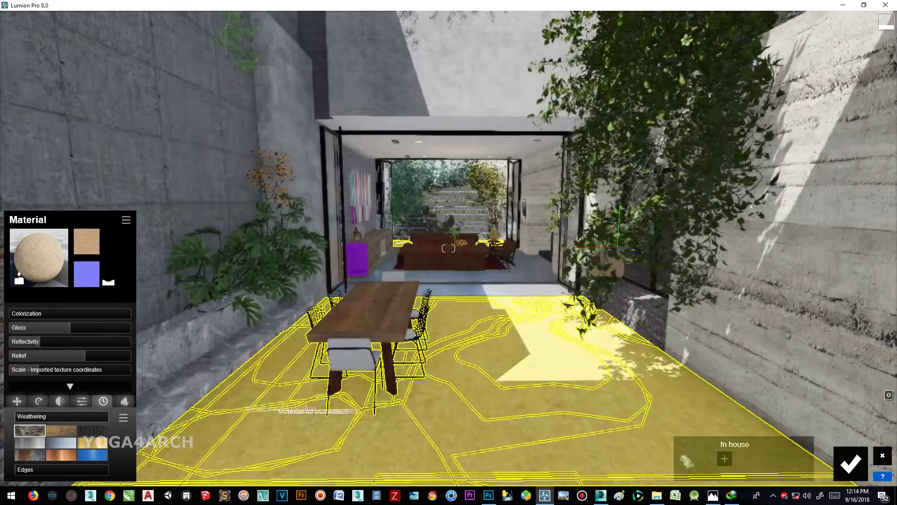
{"action": "left_click", "coordinate": [713, 496]}
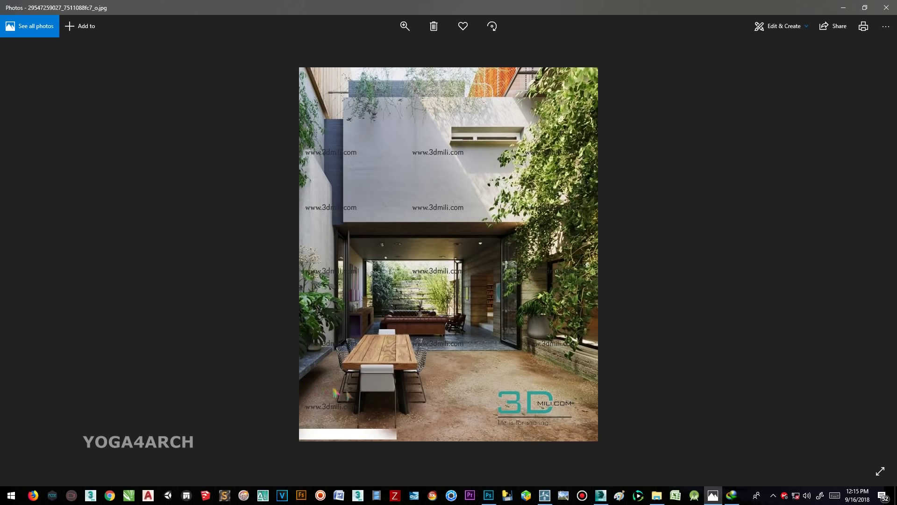
{"action": "left_click", "coordinate": [843, 8]}
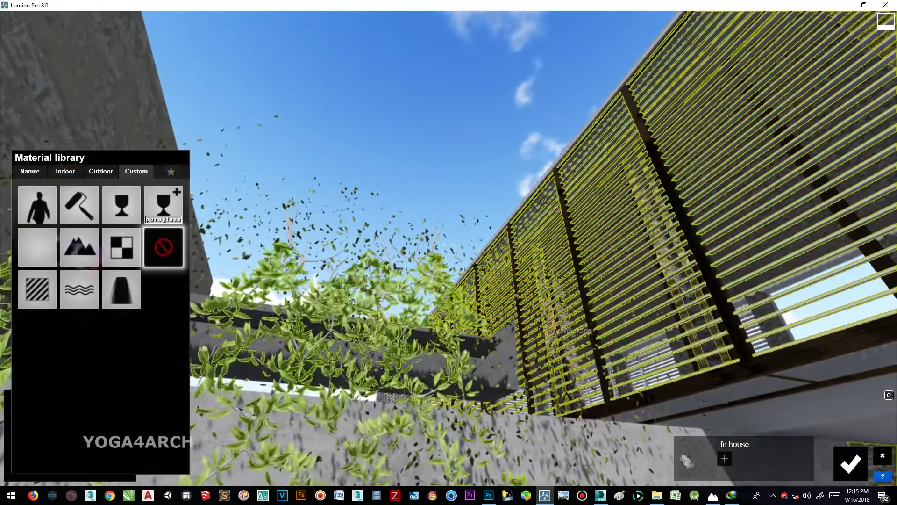
Step: Apply the indoor Wood Floor 004 1024 material to the overhead slatted screen
{"action": "left_click", "coordinate": [65, 171]}
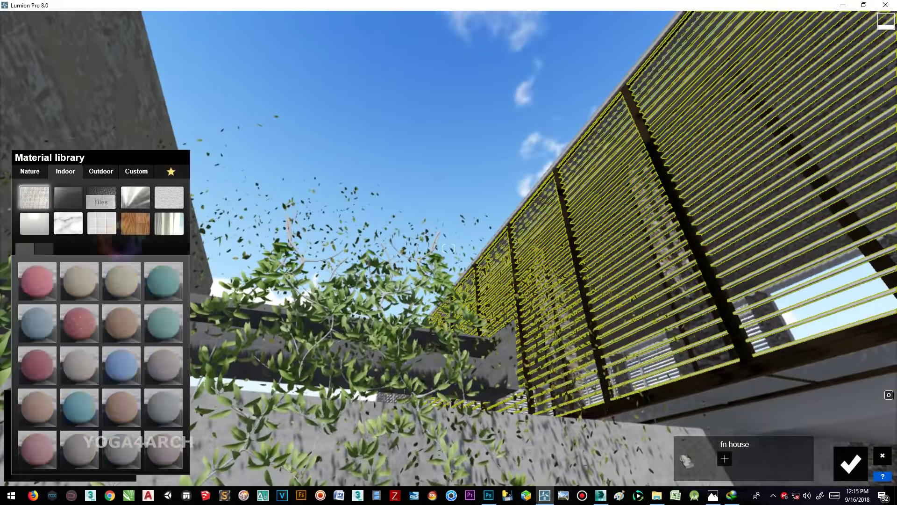
{"action": "left_click", "coordinate": [135, 223]}
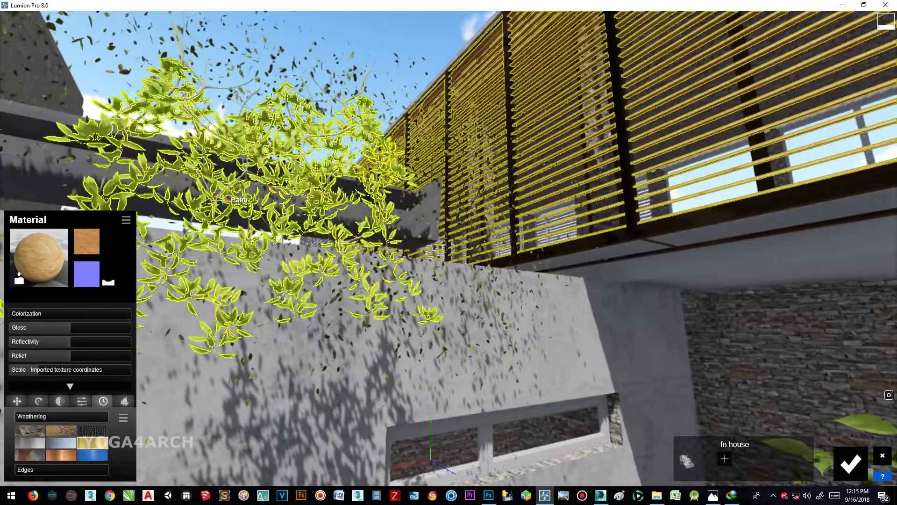
{"action": "left_click", "coordinate": [39, 257]}
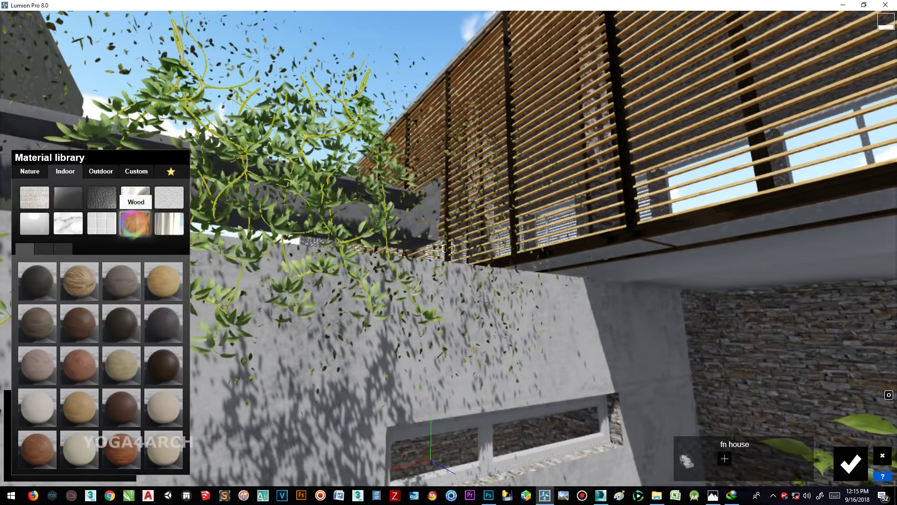
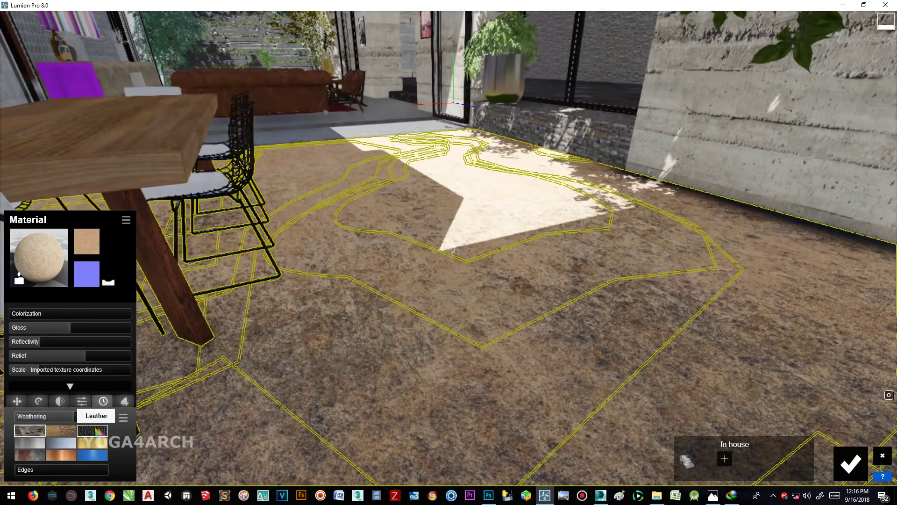
Step: Adjust the floor material's colorization and raise its reflectivity to 1.4
{"action": "right_click_drag", "start_coordinate": [152, 418], "coordinate": [48, 334]}
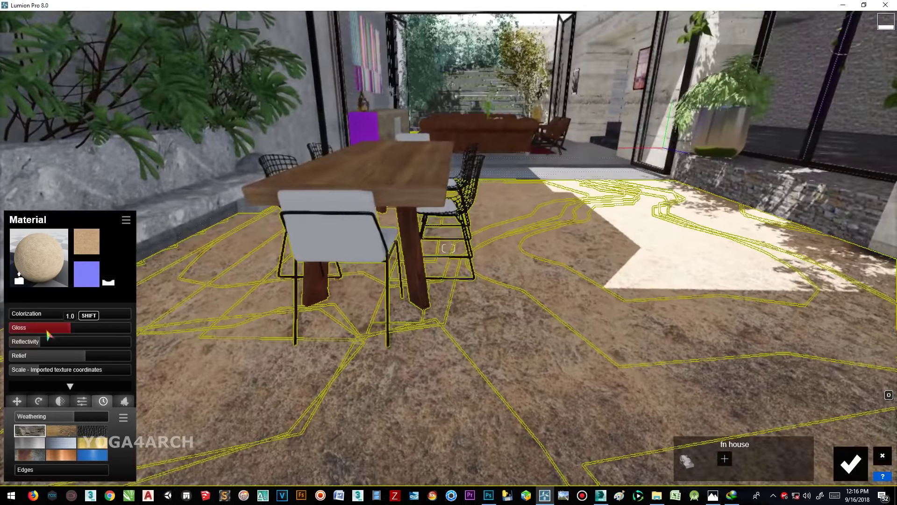
{"action": "left_click", "coordinate": [23, 313]}
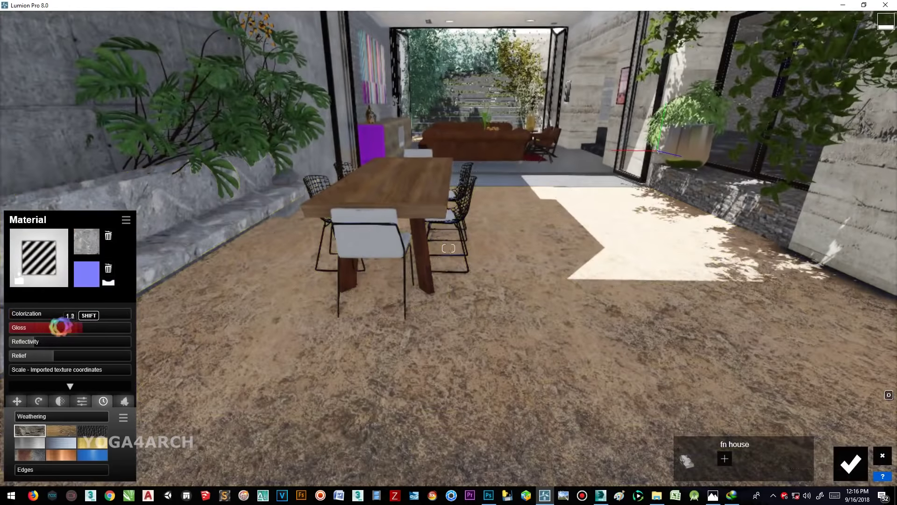
{"action": "left_click_drag", "start_coordinate": [56, 341], "coordinate": [86, 341]}
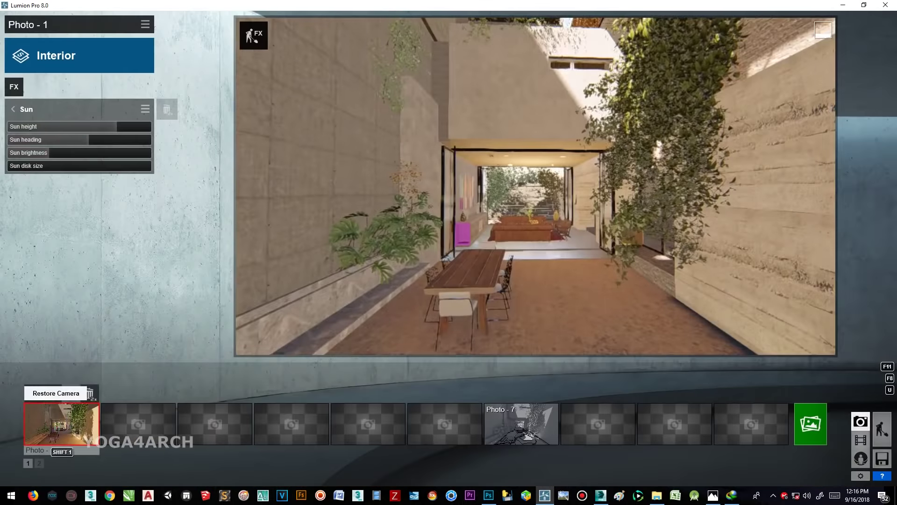
Step: Add Hyperlight at 17.5, 2-Point Perspective, and a sideways-tilted Handheld Camera effect to Photo - 1
{"action": "left_click", "coordinate": [14, 87]}
{"action": "left_click", "coordinate": [460, 238]}
{"action": "left_click_drag", "start_coordinate": [94, 125], "coordinate": [68, 126]}
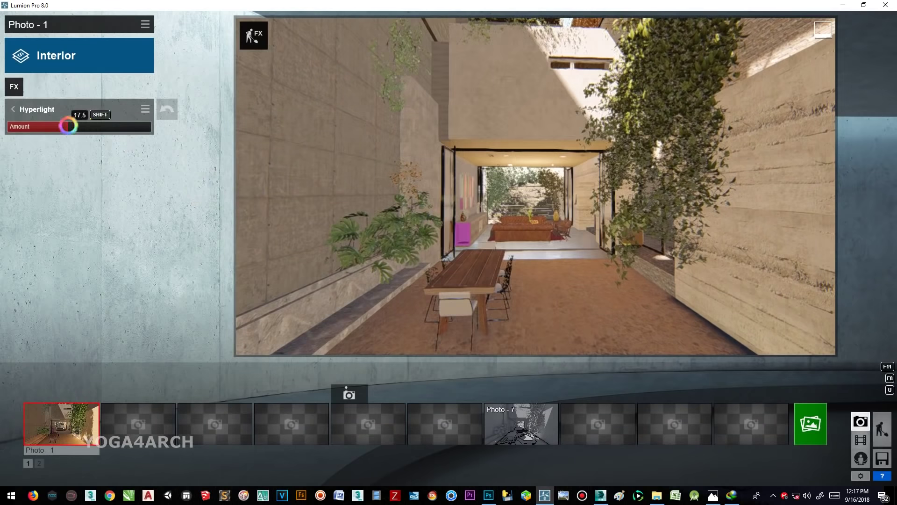
{"action": "left_click", "coordinate": [14, 87]}
{"action": "left_click", "coordinate": [274, 82]}
{"action": "left_click", "coordinate": [586, 150]}
{"action": "left_click", "coordinate": [14, 86]}
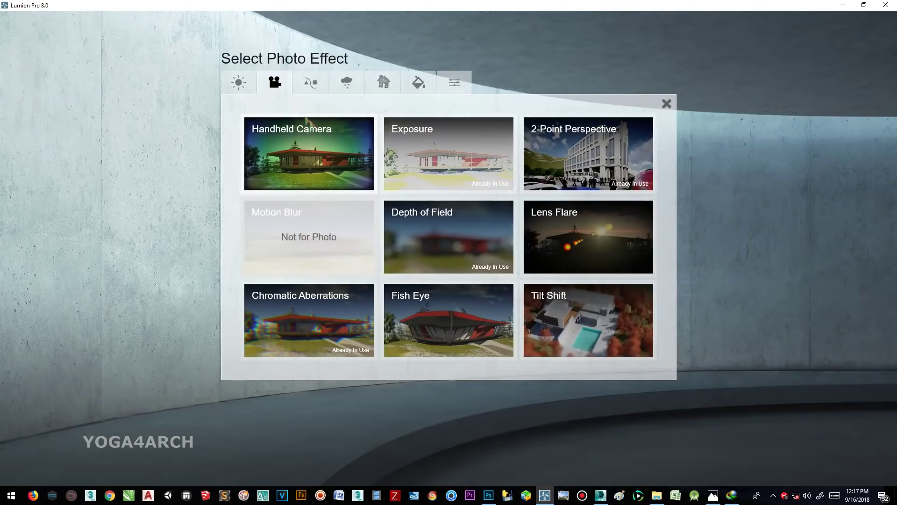
{"action": "left_click", "coordinate": [310, 155]}
{"action": "left_click_drag", "start_coordinate": [79, 192], "coordinate": [44, 196]}
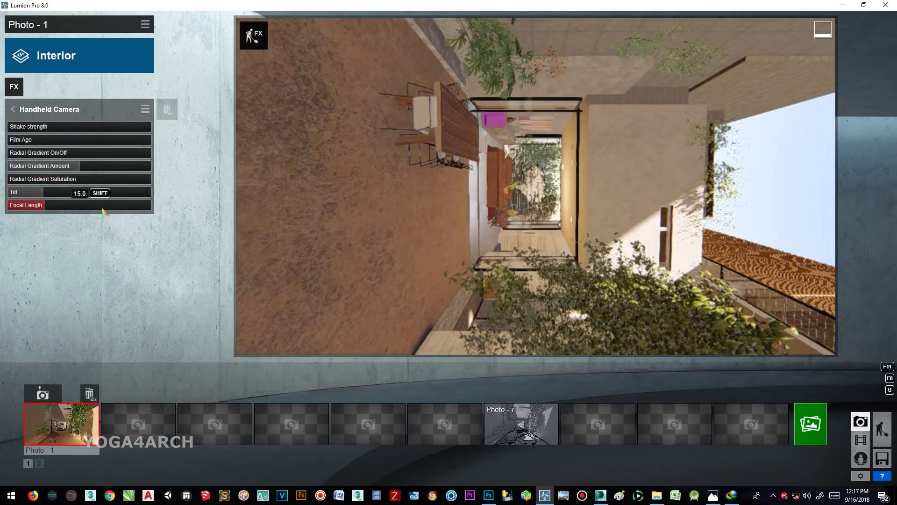
Step: Add Color Correction with increased contrast and vibrance 0.2
{"action": "left_click", "coordinate": [14, 86]}
{"action": "left_click", "coordinate": [416, 83]}
{"action": "left_click", "coordinate": [308, 150]}
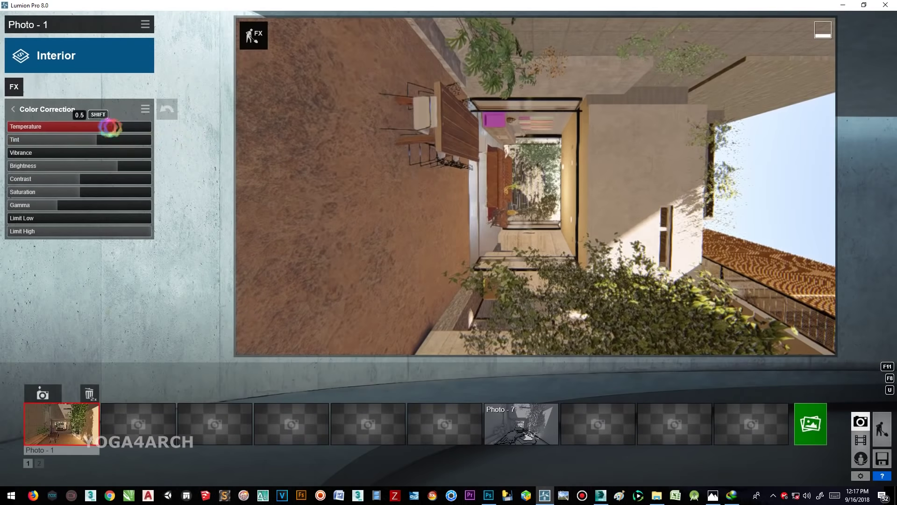
{"action": "left_click", "coordinate": [139, 179]}
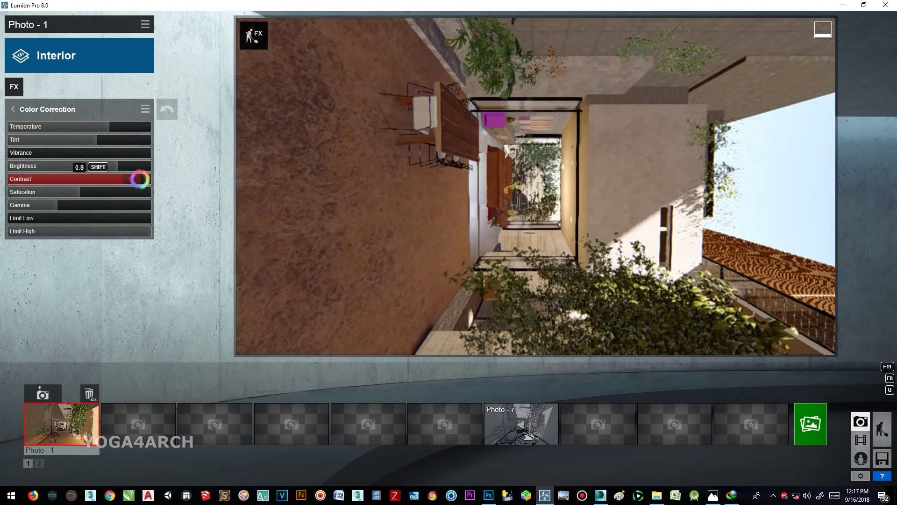
{"action": "left_click_drag", "start_coordinate": [19, 152], "coordinate": [22, 152]}
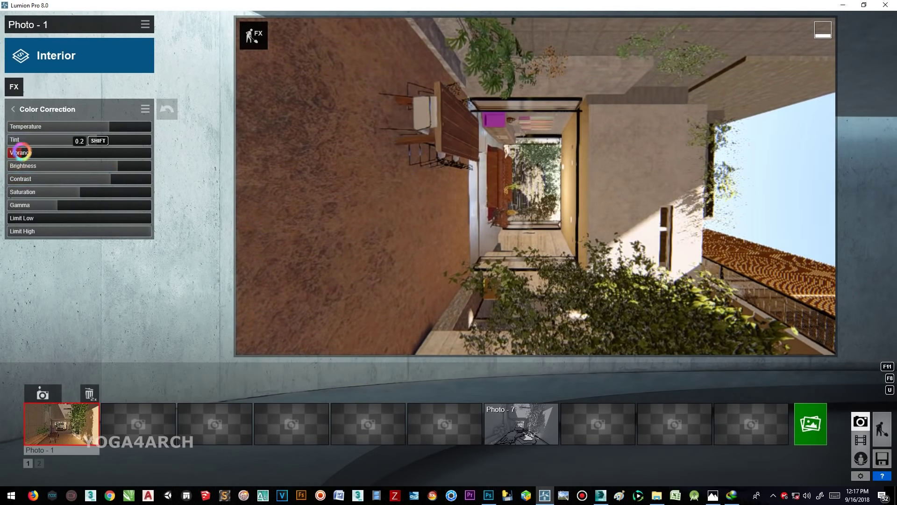
Step: Render Photo - 1 at Desktop resolution and save the JPEG
{"action": "left_click", "coordinate": [811, 423]}
{"action": "left_click", "coordinate": [353, 370]}
{"action": "key", "text": "Return"}
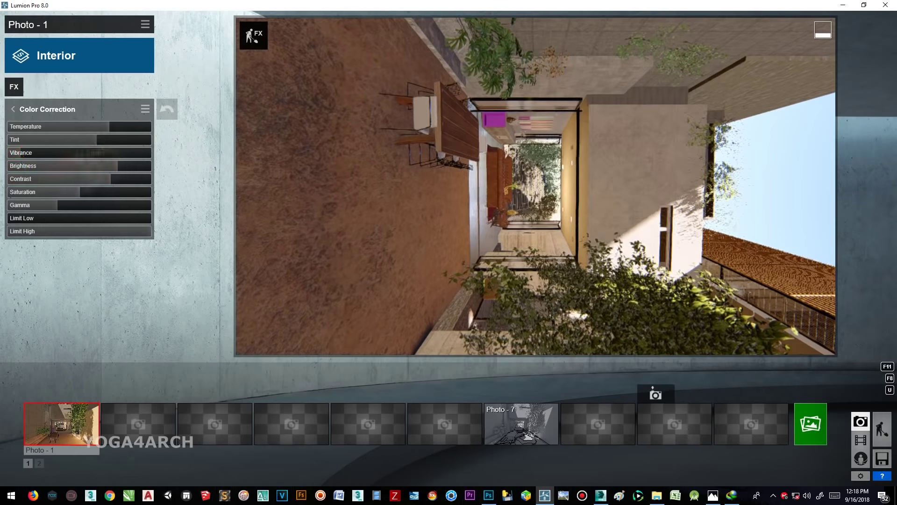
Step: Set colour temperature to 0.4 and add a Sun effect with height 0.6
{"action": "left_click_drag", "start_coordinate": [103, 127], "coordinate": [111, 127], "text": "shift"}
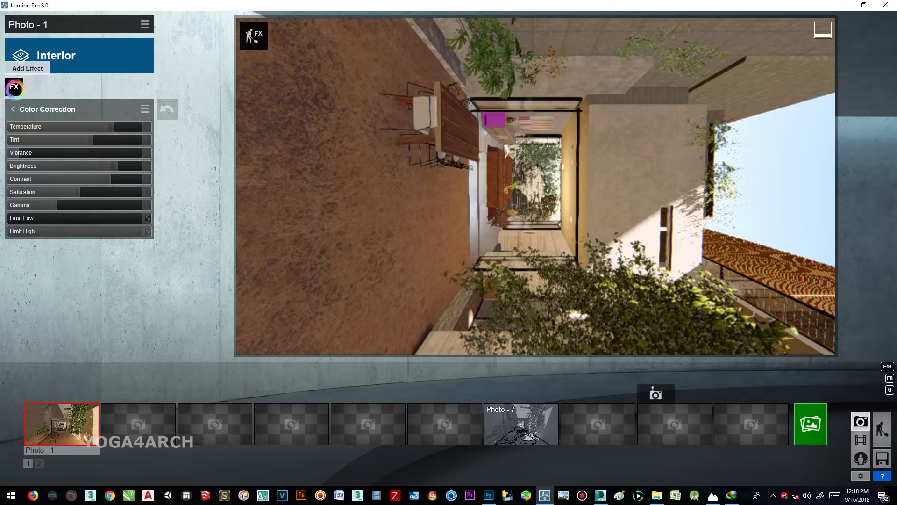
{"action": "left_click", "coordinate": [14, 87]}
{"action": "left_click_drag", "start_coordinate": [21, 149], "coordinate": [17, 149], "text": "shift"}
{"action": "left_click_drag", "start_coordinate": [124, 127], "coordinate": [125, 132], "text": "shift"}
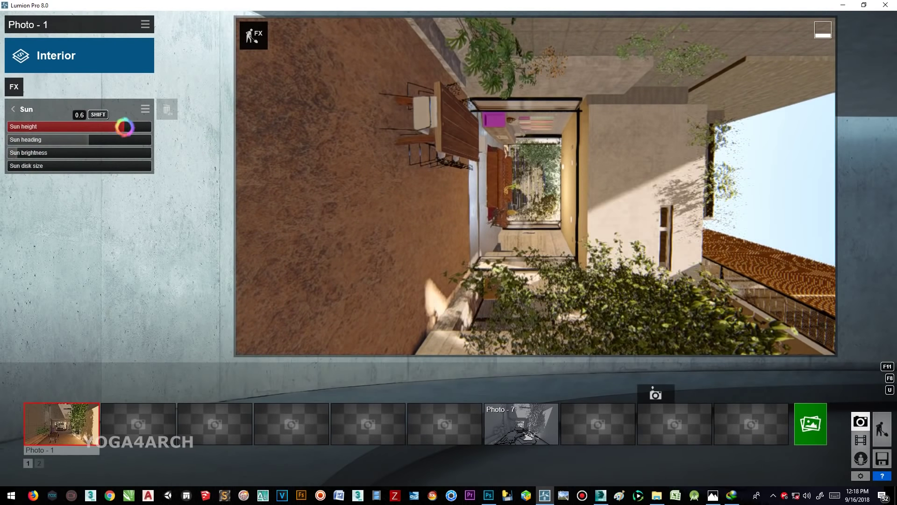
Step: Re-render Photo - 1 at Desktop resolution and open the JPG from the FN HOUSE folder in Photos
{"action": "left_click", "coordinate": [811, 423]}
{"action": "left_click", "coordinate": [355, 369]}
{"action": "left_click", "coordinate": [770, 464]}
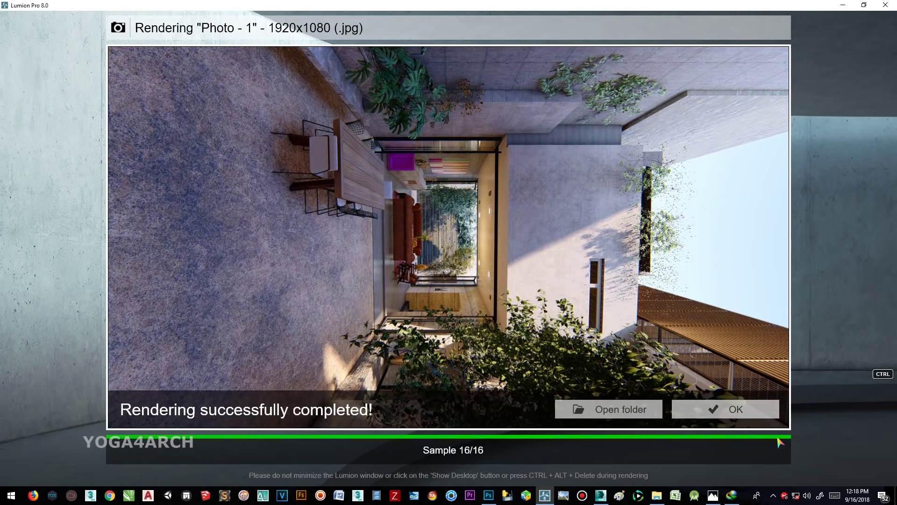
{"action": "left_click", "coordinate": [608, 409]}
{"action": "right_click", "coordinate": [469, 80]}
{"action": "left_click", "coordinate": [495, 84]}
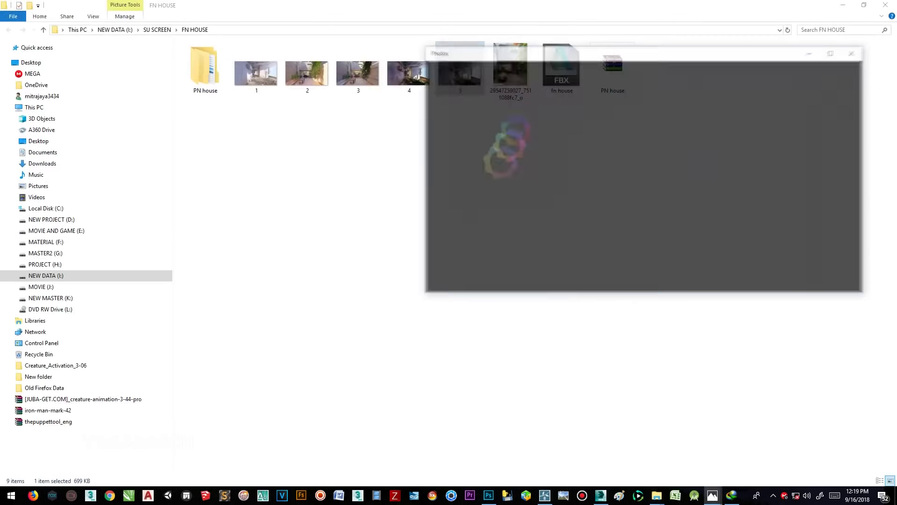
Step: Rotate 5.jpg upright, compare it with the courtyard reference photo, then return to Lumion's material editing
{"action": "left_click", "coordinate": [492, 27]}
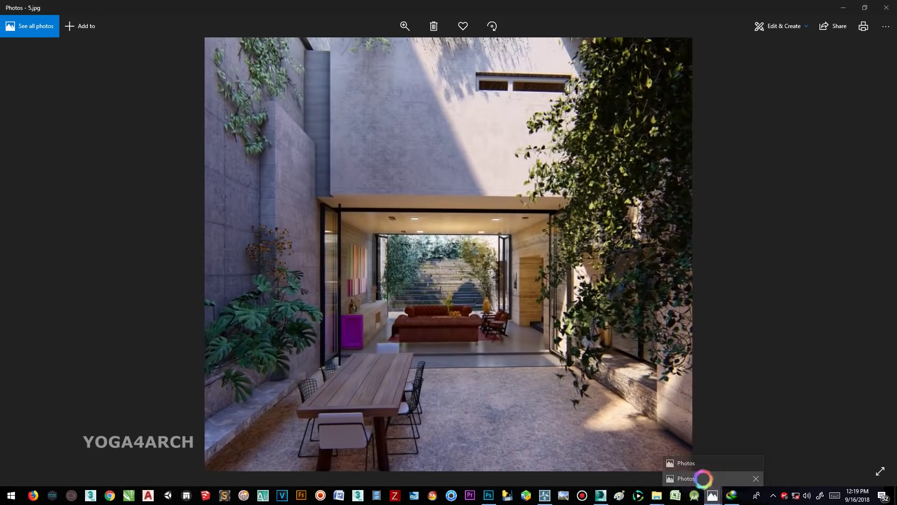
{"action": "left_click", "coordinate": [691, 467]}
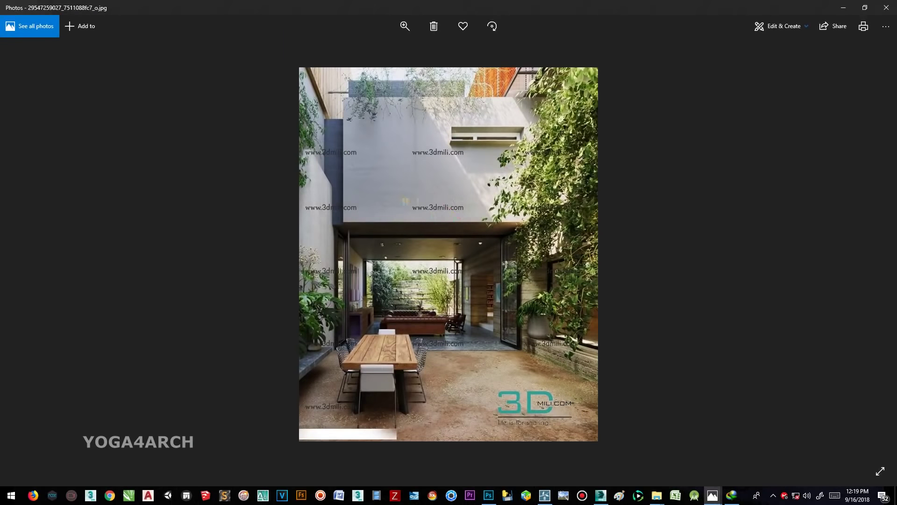
{"action": "left_click", "coordinate": [848, 8]}
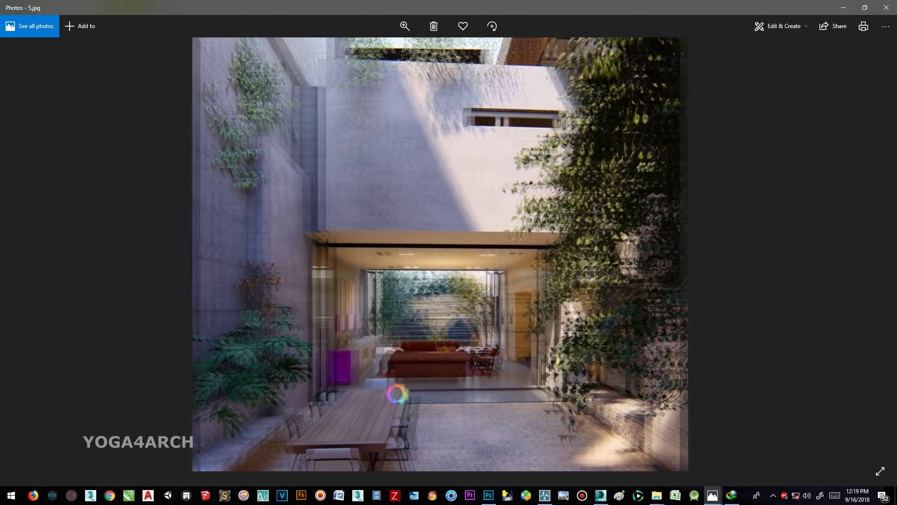
{"action": "left_click", "coordinate": [712, 495]}
{"action": "left_click", "coordinate": [691, 460]}
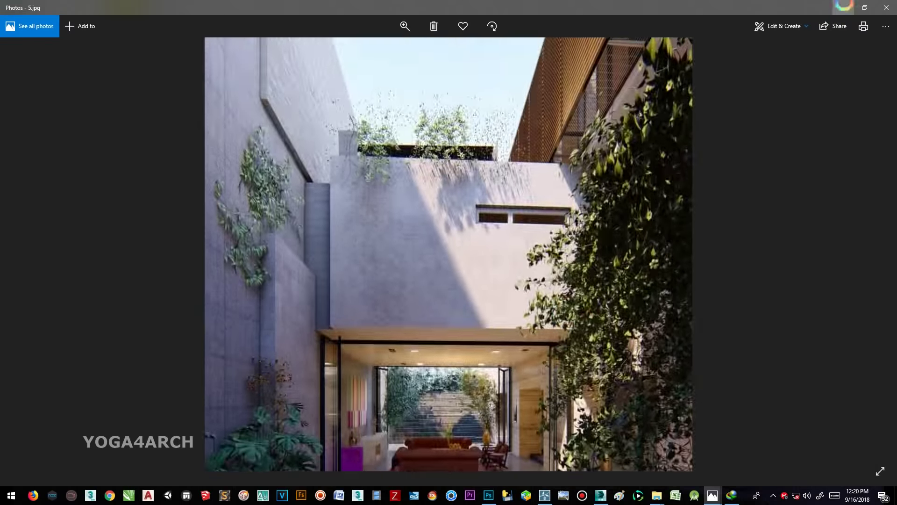
{"action": "left_click", "coordinate": [843, 8]}
{"action": "left_click", "coordinate": [884, 429]}
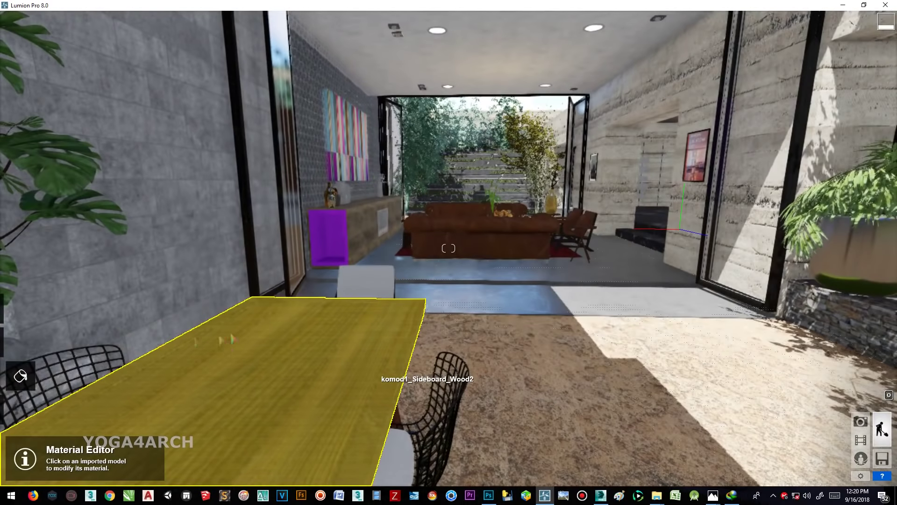
Step: Apply a wood-planks texture map to the dining table
{"action": "left_click", "coordinate": [317, 321]}
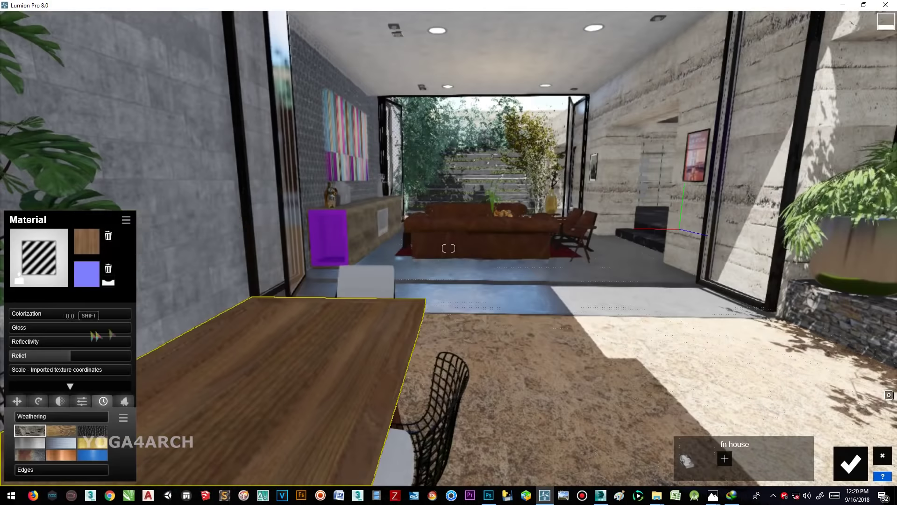
{"action": "left_click", "coordinate": [87, 240]}
{"action": "scroll", "coordinate": [651, 329], "scroll_direction": "down", "scroll_amount": 5}
{"action": "scroll", "coordinate": [650, 329], "scroll_direction": "down", "scroll_amount": 5}
{"action": "scroll", "coordinate": [650, 329], "scroll_direction": "down", "scroll_amount": 5}
{"action": "scroll", "coordinate": [649, 335], "scroll_direction": "down", "scroll_amount": 3}
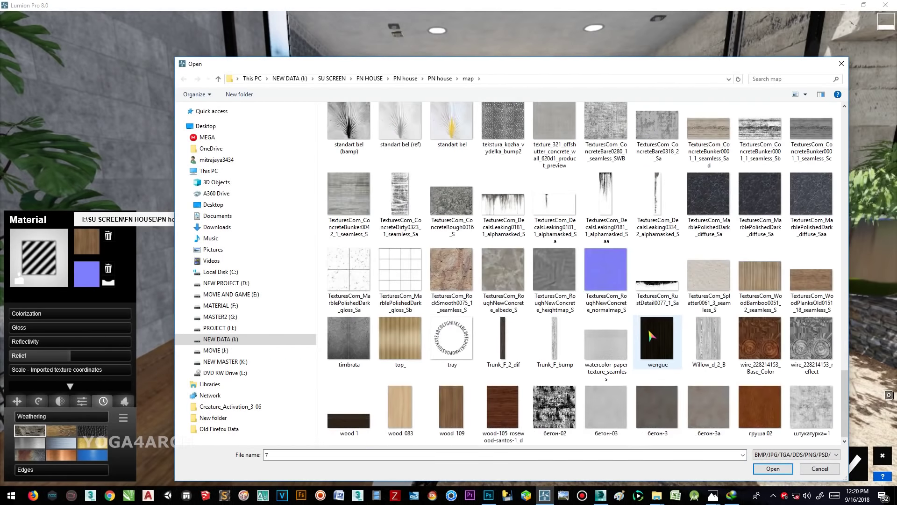
{"action": "double_click", "coordinate": [803, 287]}
Step: Replace the table texture with Cherry_honey from the bep folder
{"action": "left_click", "coordinate": [87, 240]}
{"action": "double_click", "coordinate": [349, 119]}
{"action": "scroll", "coordinate": [464, 244], "scroll_direction": "down", "scroll_amount": 5}
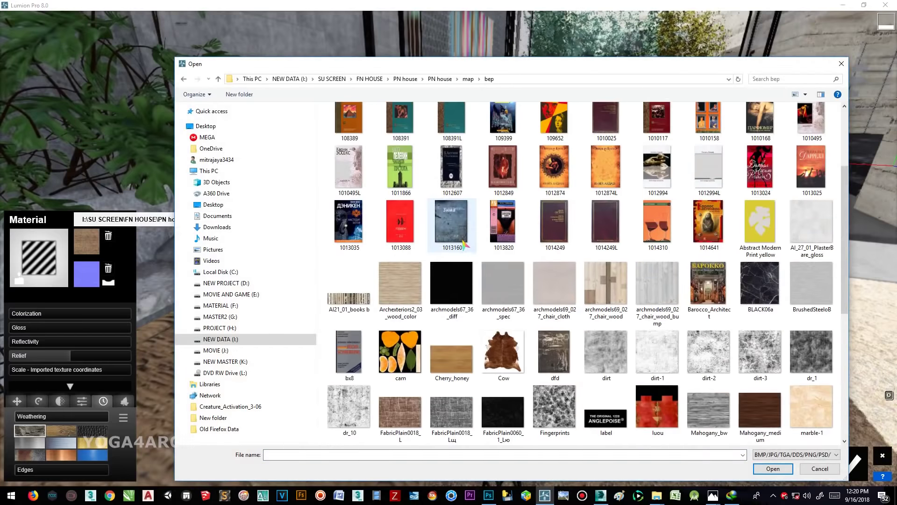
{"action": "double_click", "coordinate": [452, 358]}
{"action": "right_click_drag", "start_coordinate": [445, 247], "coordinate": [448, 247]}
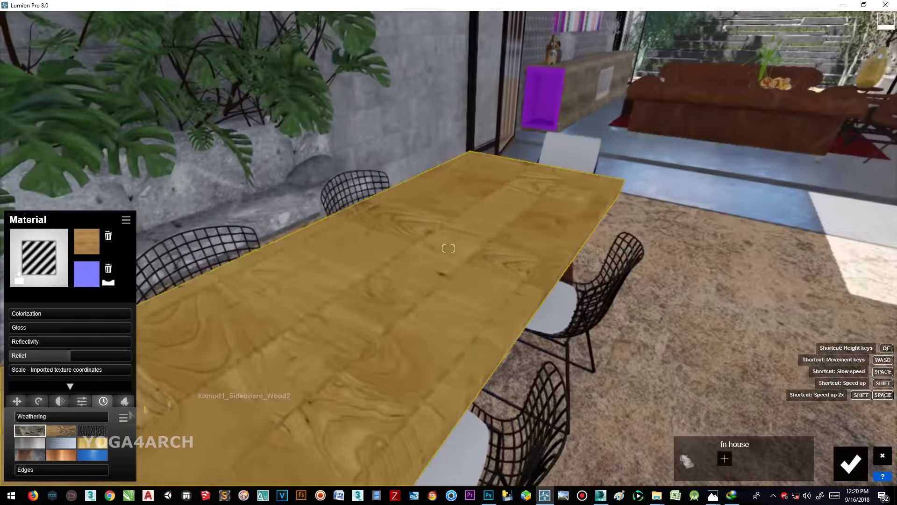
Step: Compare the table against the reference photo and 5.jpg render, then return to Lumion
{"action": "left_click", "coordinate": [712, 495]}
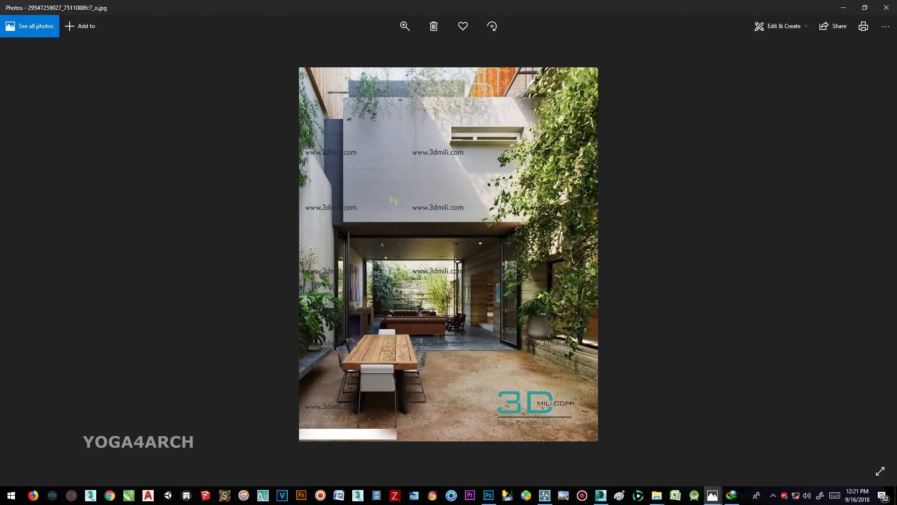
{"action": "key", "text": "Right"}
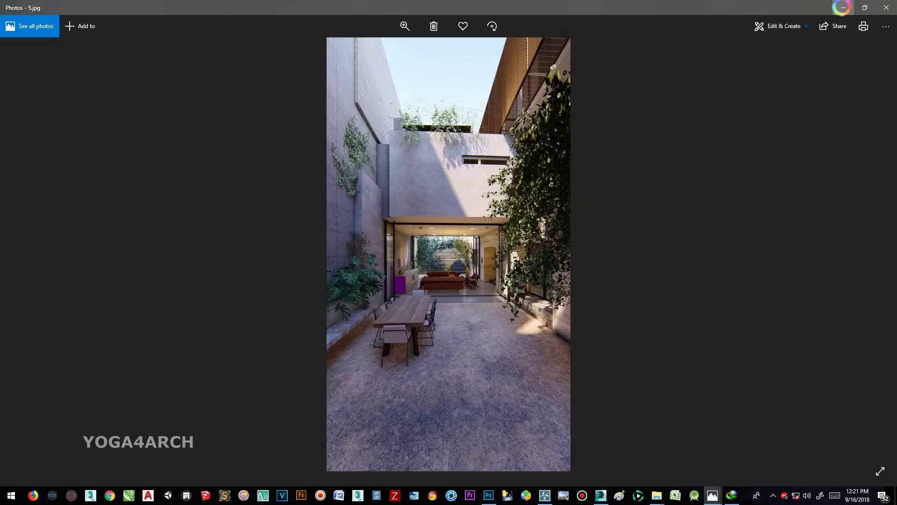
{"action": "left_click", "coordinate": [843, 8]}
{"action": "left_click", "coordinate": [49, 347]}
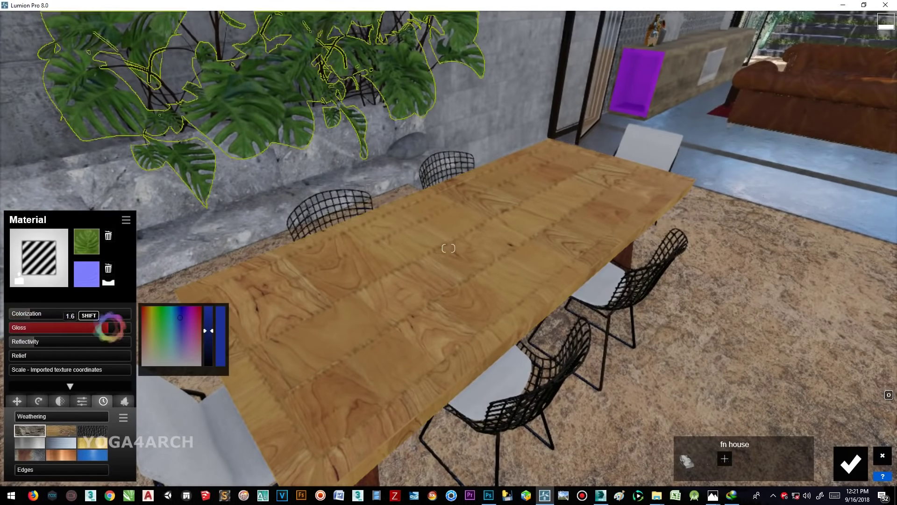
Step: Raise the table gloss to 1.6, recheck the reference, then fly out to select the upper courtyard wall
{"action": "left_click_drag", "start_coordinate": [70, 341], "coordinate": [64, 340]}
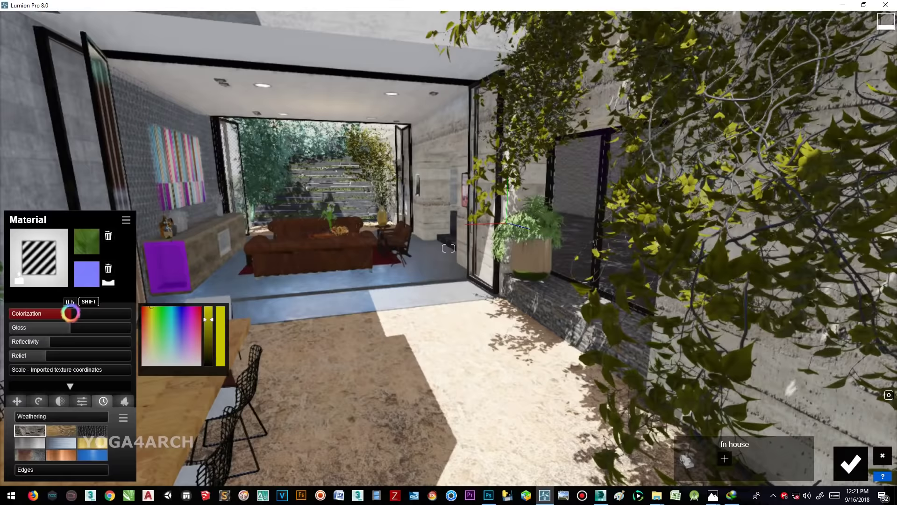
{"action": "left_click", "coordinate": [712, 496]}
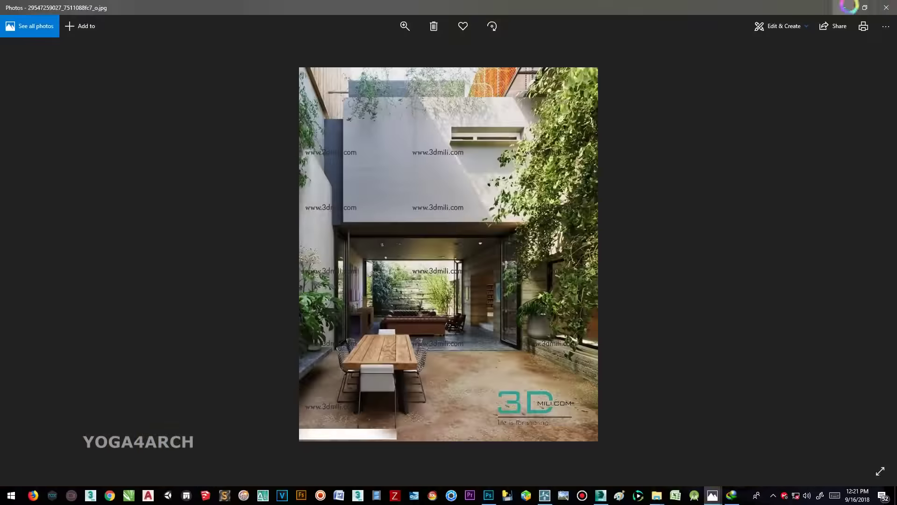
{"action": "key", "text": "alt+Tab"}
{"action": "key", "text": "alt+Tab"}
{"action": "key", "text": "alt+Tab"}
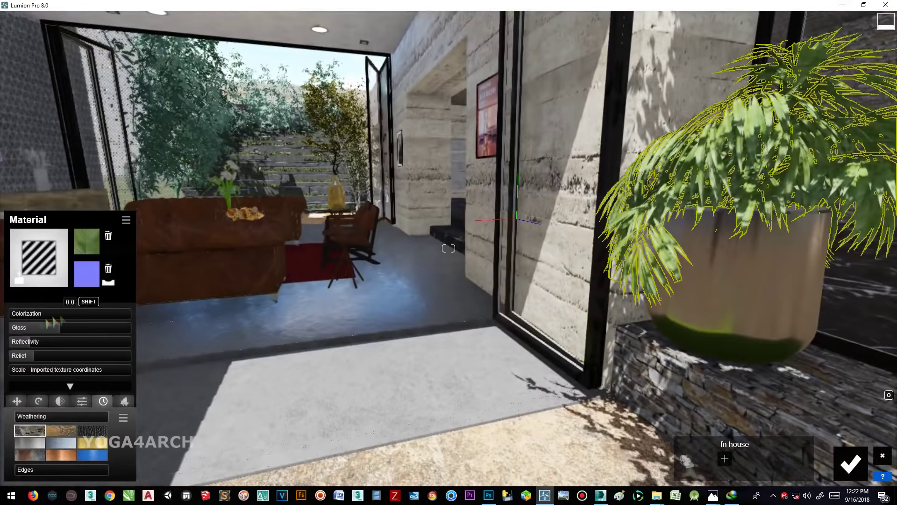
{"action": "right_click_drag", "start_coordinate": [449, 248], "coordinate": [448, 248]}
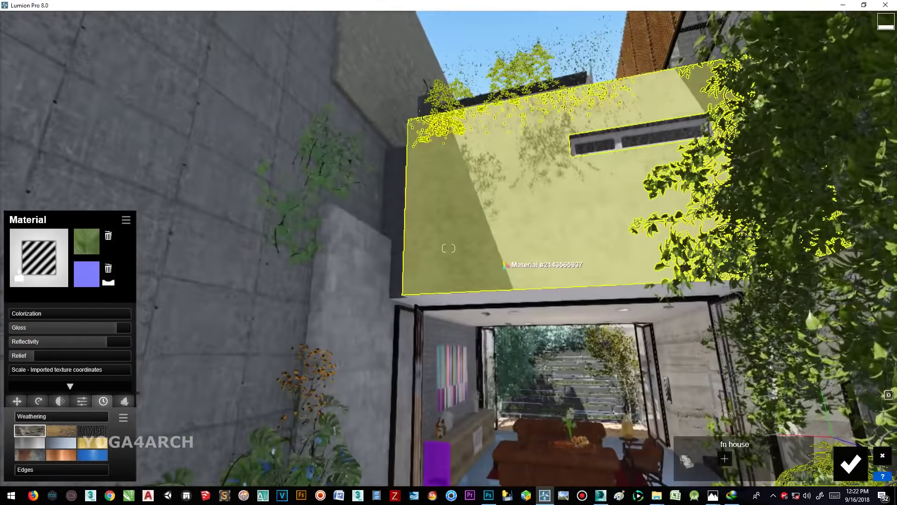
{"action": "left_click", "coordinate": [448, 248]}
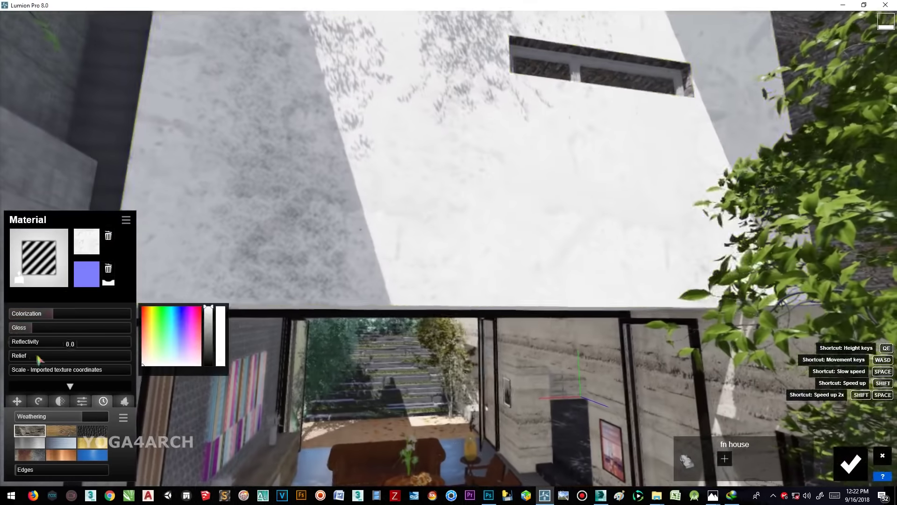
Step: Give the upper wall slight reflectivity and load AI_27_01_PlasterBare_gloss as its texture
{"action": "left_click_drag", "start_coordinate": [39, 358], "coordinate": [13, 349], "text": "shift"}
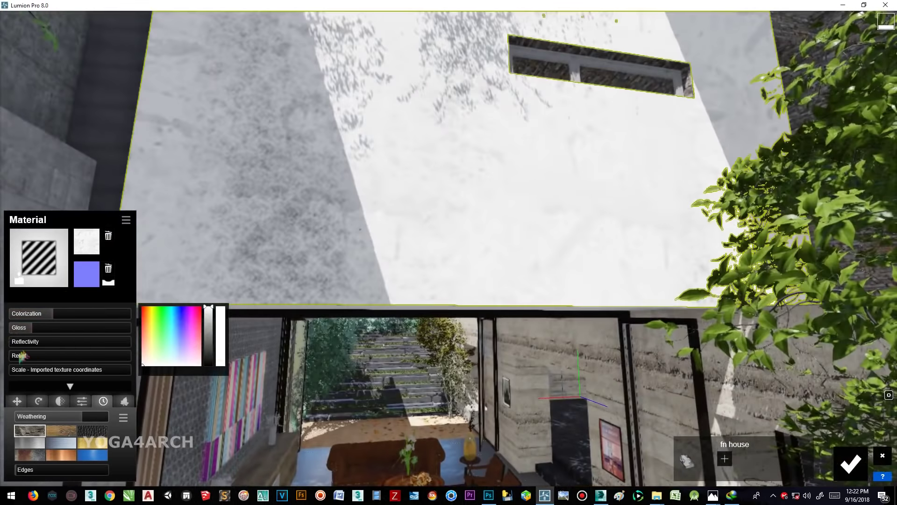
{"action": "left_click", "coordinate": [86, 241]}
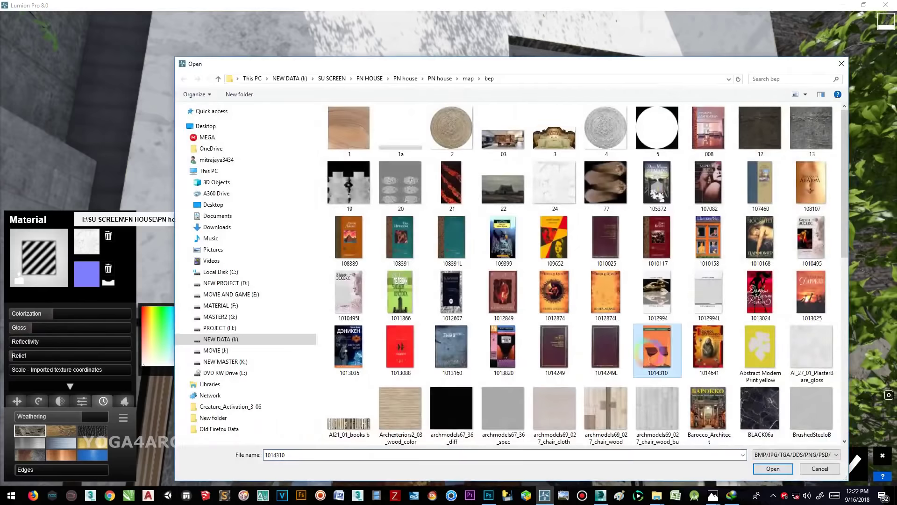
{"action": "double_click", "coordinate": [812, 351]}
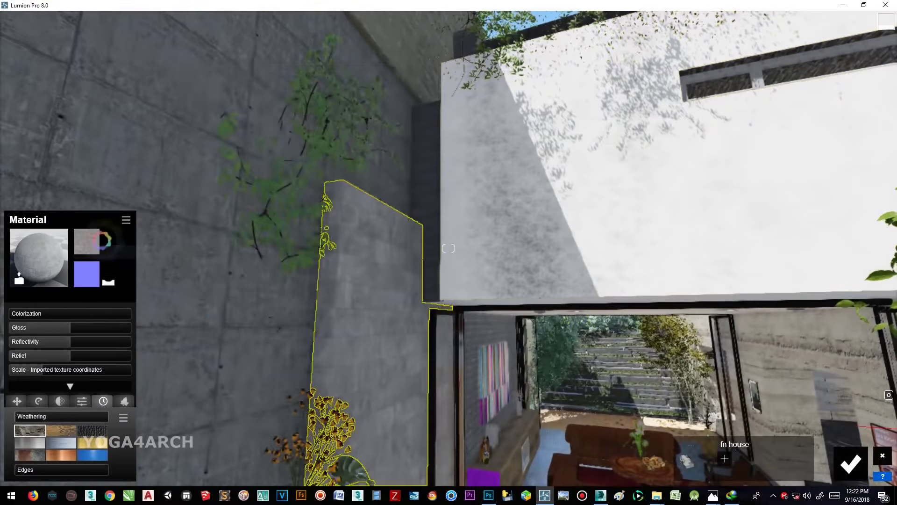
Step: Set the wall's colour map to 1014249L, then replace it with 1014641
{"action": "left_click", "coordinate": [87, 241]}
{"action": "scroll", "coordinate": [612, 328], "scroll_direction": "down", "scroll_amount": 10}
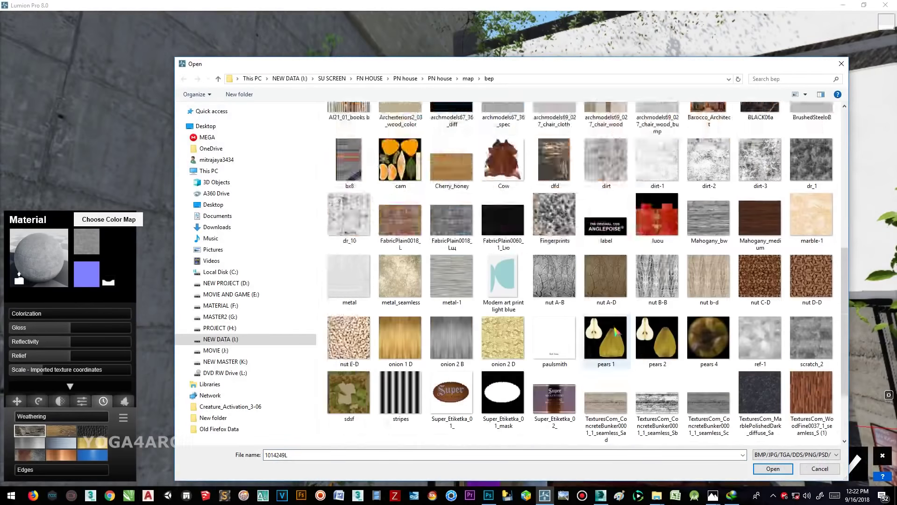
{"action": "scroll", "coordinate": [615, 331], "scroll_direction": "down", "scroll_amount": 8}
{"action": "scroll", "coordinate": [615, 330], "scroll_direction": "up", "scroll_amount": 10}
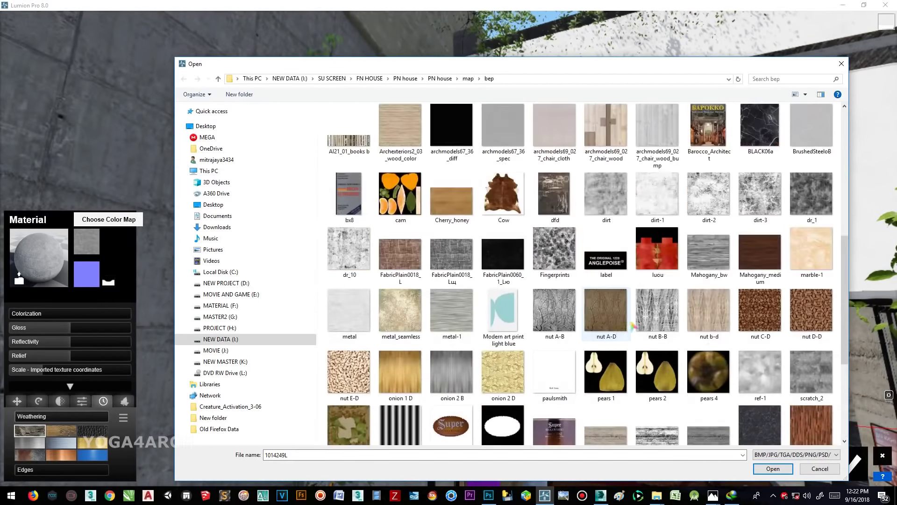
{"action": "scroll", "coordinate": [615, 331], "scroll_direction": "up", "scroll_amount": 3}
{"action": "double_click", "coordinate": [607, 236]}
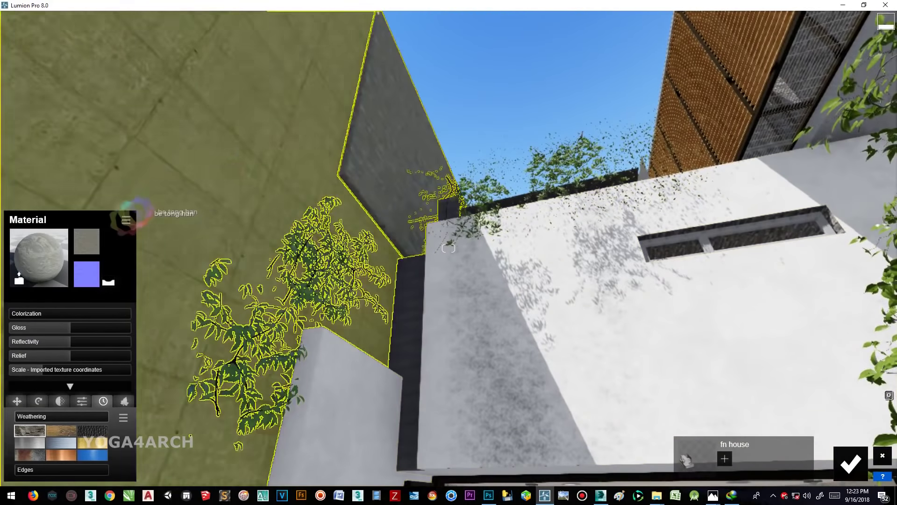
{"action": "left_click", "coordinate": [87, 241]}
{"action": "scroll", "coordinate": [719, 369], "scroll_direction": "down", "scroll_amount": 5}
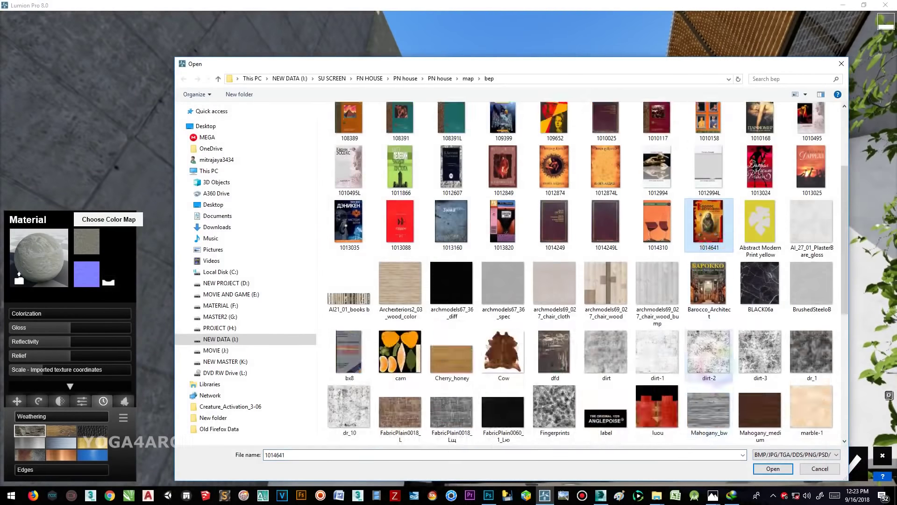
{"action": "scroll", "coordinate": [720, 369], "scroll_direction": "down", "scroll_amount": 5}
{"action": "double_click", "coordinate": [720, 371]}
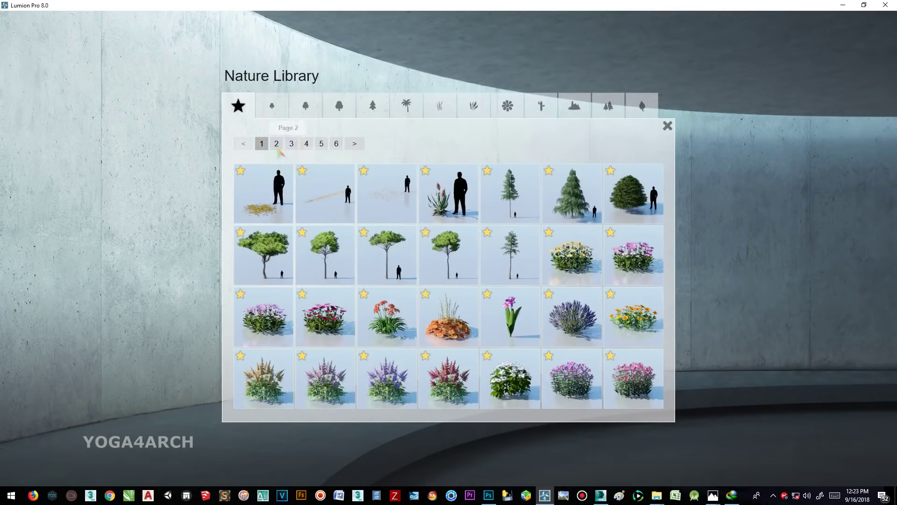
Step: Place a Leaves_Elm_Square object on the courtyard floor and move it right toward the wall
{"action": "left_click", "coordinate": [387, 194]}
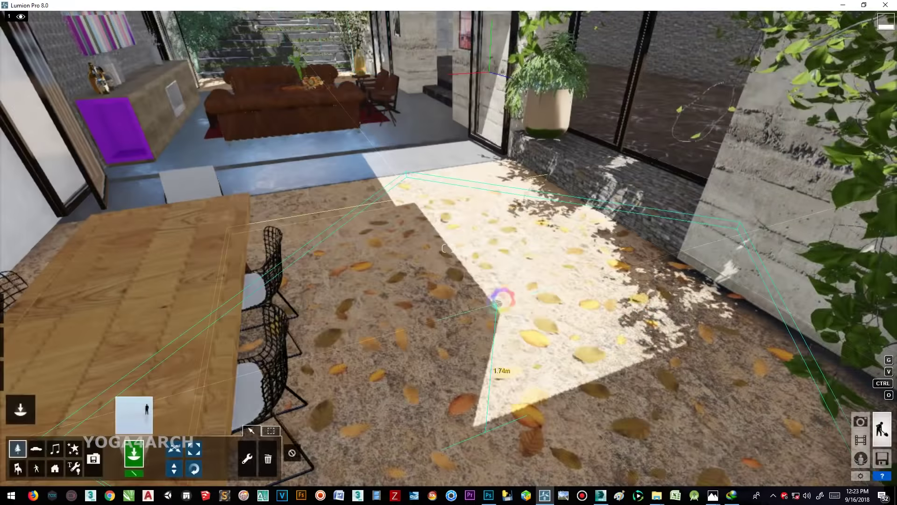
{"action": "left_click", "coordinate": [497, 303]}
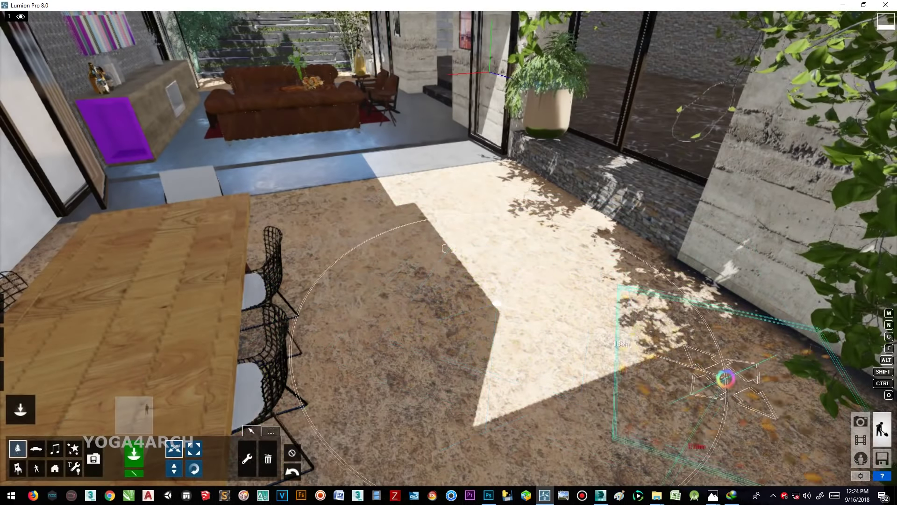
{"action": "left_click", "coordinate": [727, 382]}
{"action": "left_click_drag", "start_coordinate": [530, 183], "coordinate": [582, 247]}
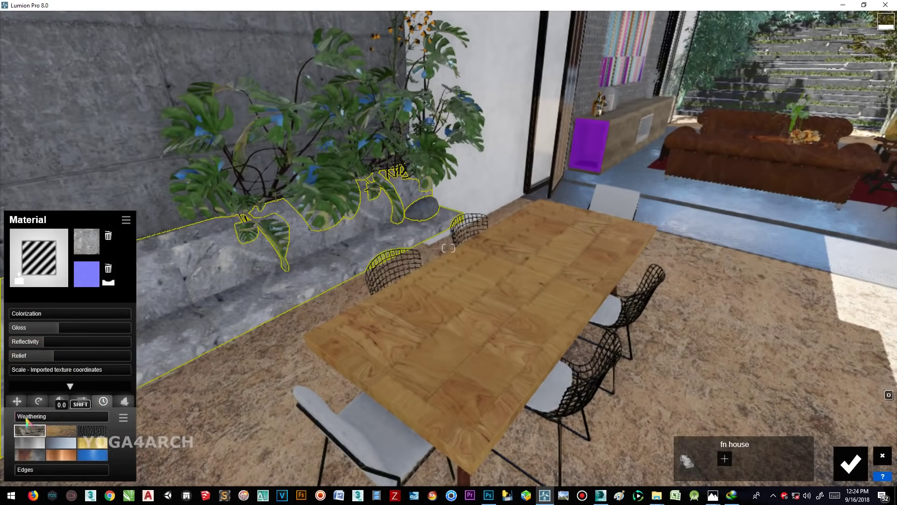
Step: Give the planter a stone material with gloss 1.9
{"action": "left_click", "coordinate": [30, 430]}
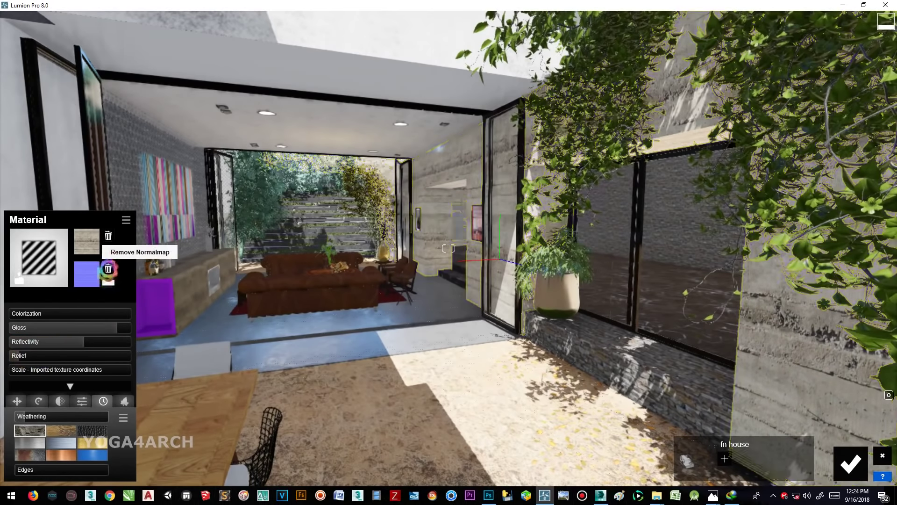
{"action": "left_click", "coordinate": [122, 328]}
{"action": "key", "text": "shift+w"}
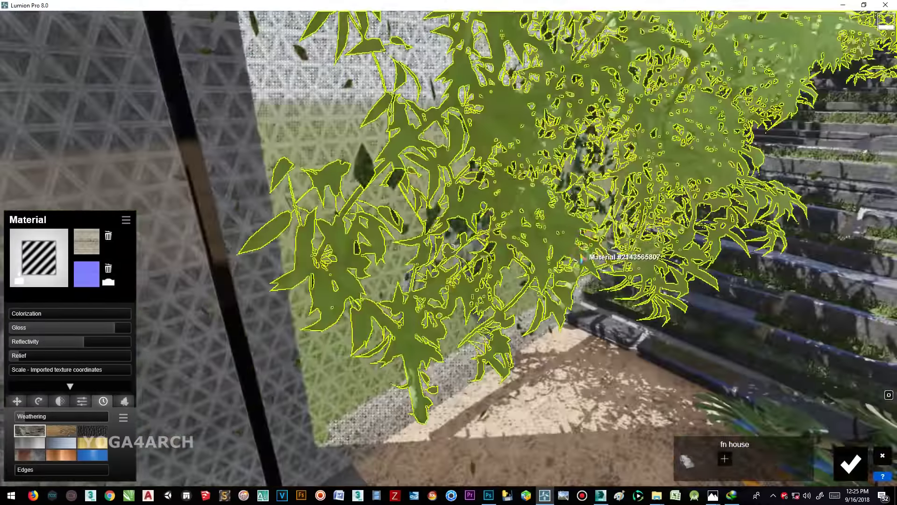
Step: Load a new texture image for the rear courtyard vine, save the materials, and enter Photo mode
{"action": "left_click", "coordinate": [449, 248]}
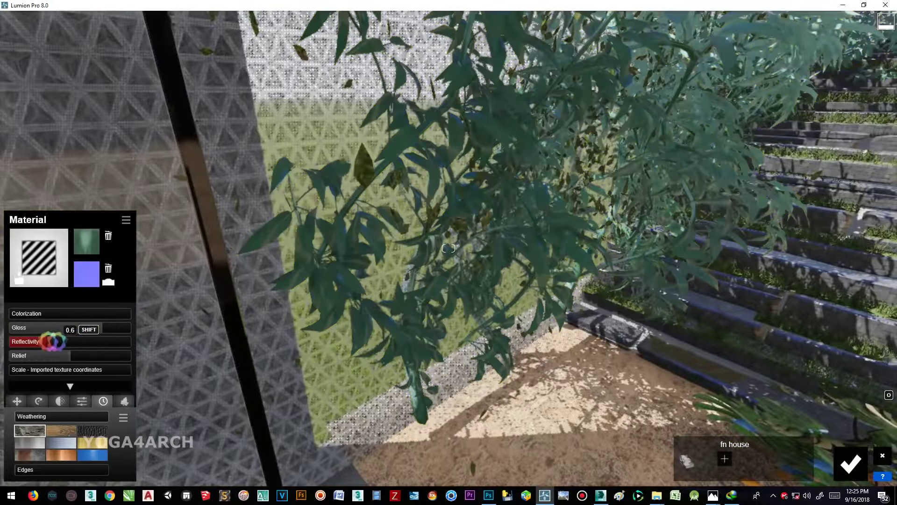
{"action": "left_click", "coordinate": [86, 242]}
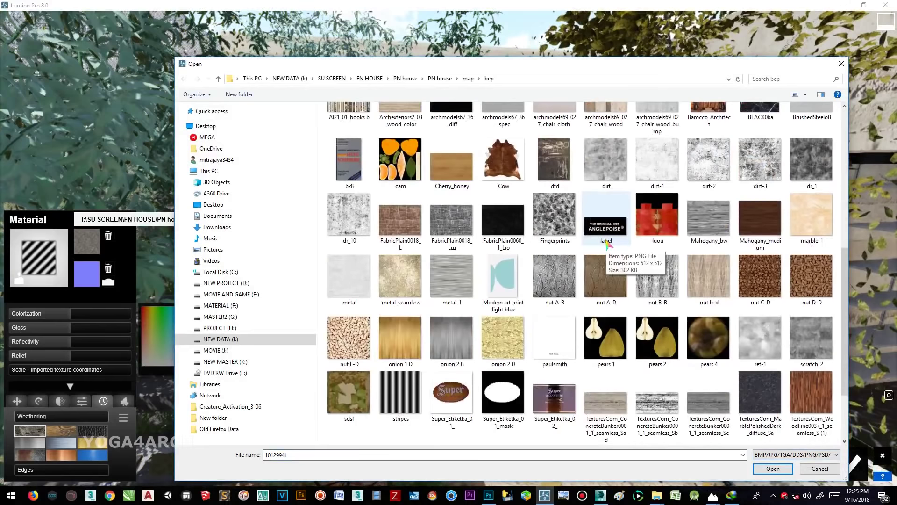
{"action": "scroll", "coordinate": [606, 243], "scroll_direction": "down", "scroll_amount": 3}
{"action": "scroll", "coordinate": [607, 243], "scroll_direction": "up", "scroll_amount": 10}
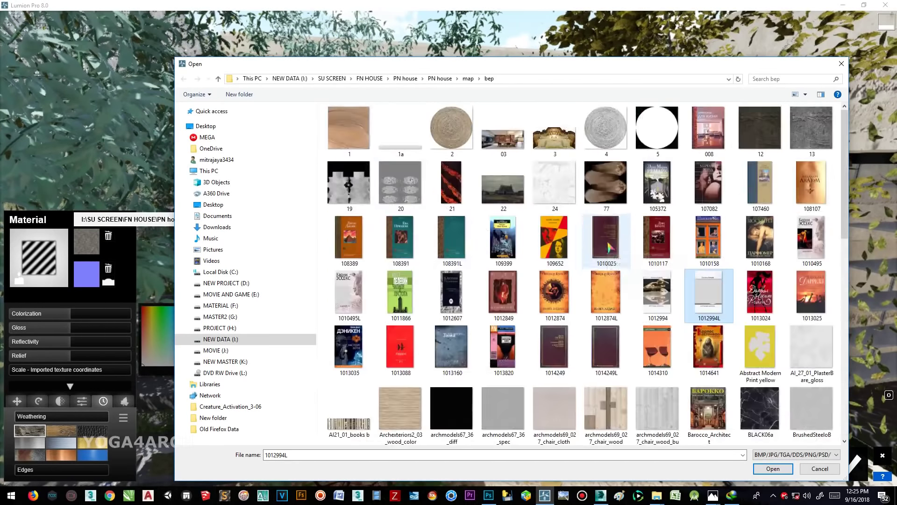
{"action": "scroll", "coordinate": [657, 306], "scroll_direction": "down", "scroll_amount": 5}
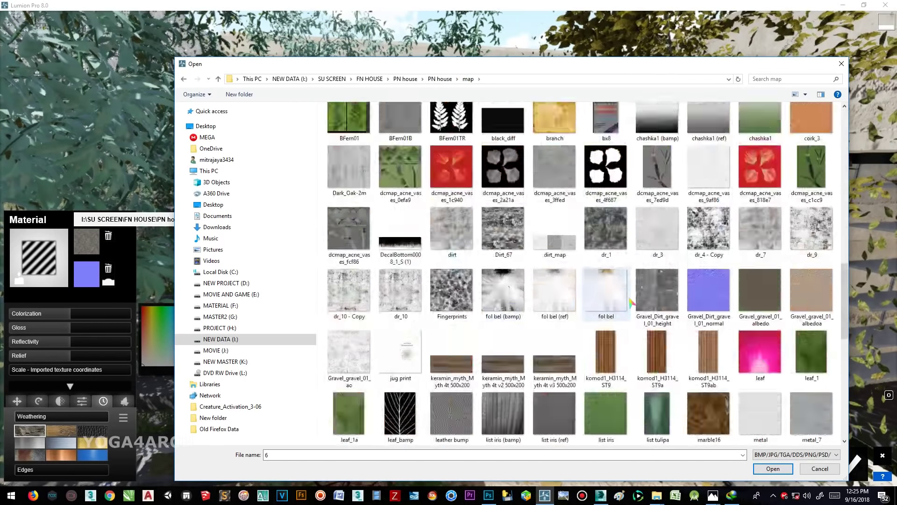
{"action": "scroll", "coordinate": [657, 306], "scroll_direction": "down", "scroll_amount": 5}
{"action": "scroll", "coordinate": [706, 327], "scroll_direction": "down", "scroll_amount": 5}
{"action": "double_click", "coordinate": [707, 327]}
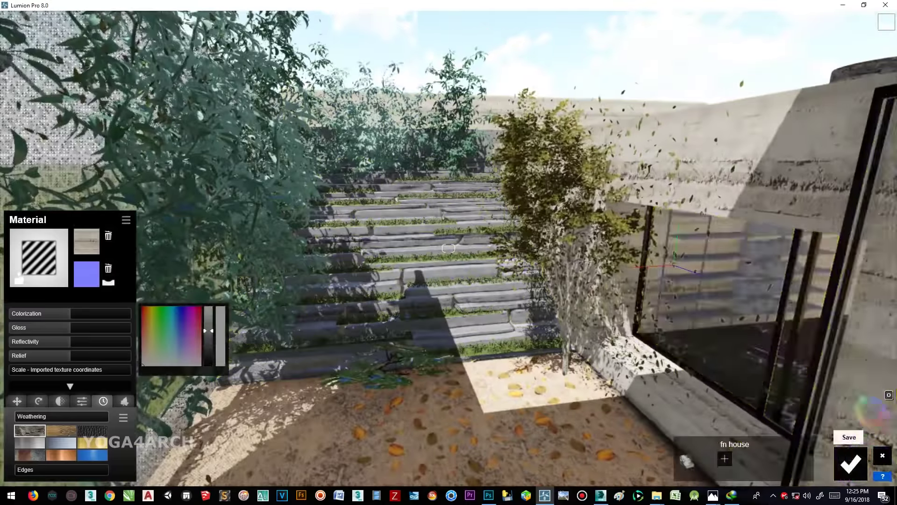
{"action": "left_click", "coordinate": [855, 463]}
{"action": "left_click", "coordinate": [861, 423]}
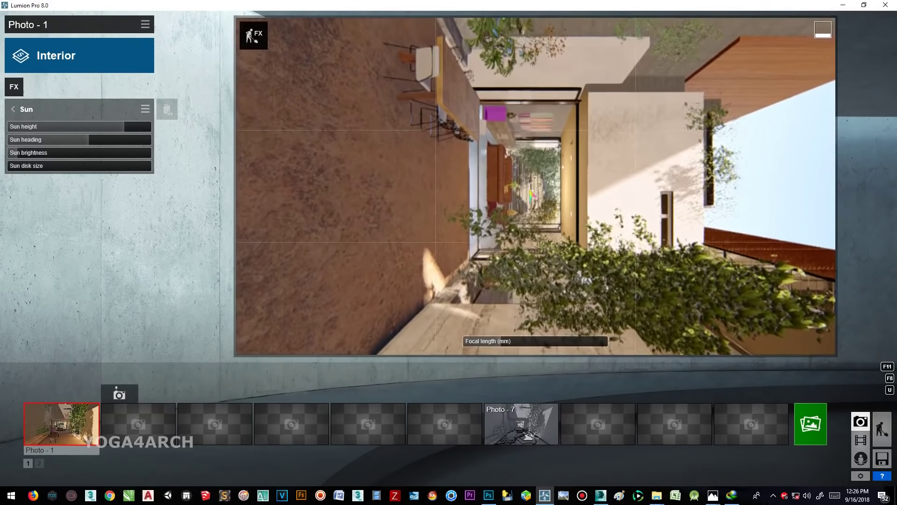
Step: Turn off 2-Point Perspective and Handheld Camera and store the view as Photo - 1
{"action": "left_click", "coordinate": [23, 117]}
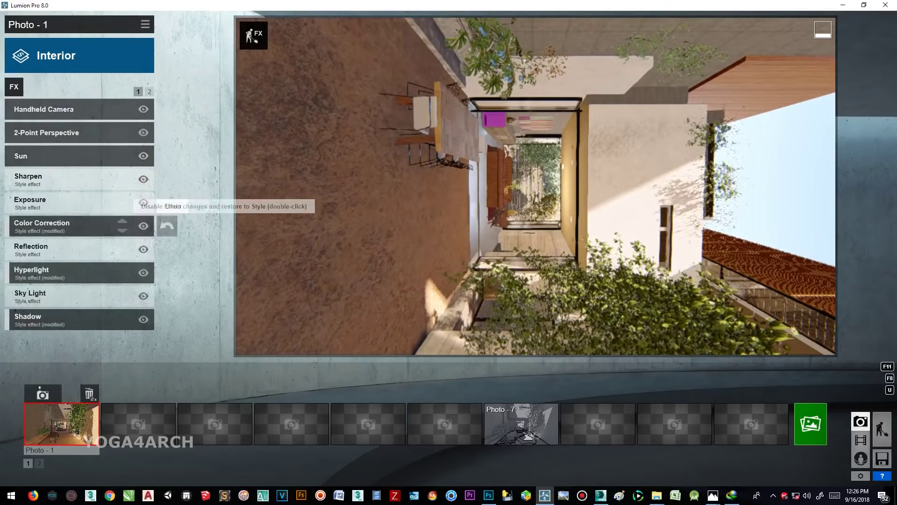
{"action": "left_click", "coordinate": [143, 133]}
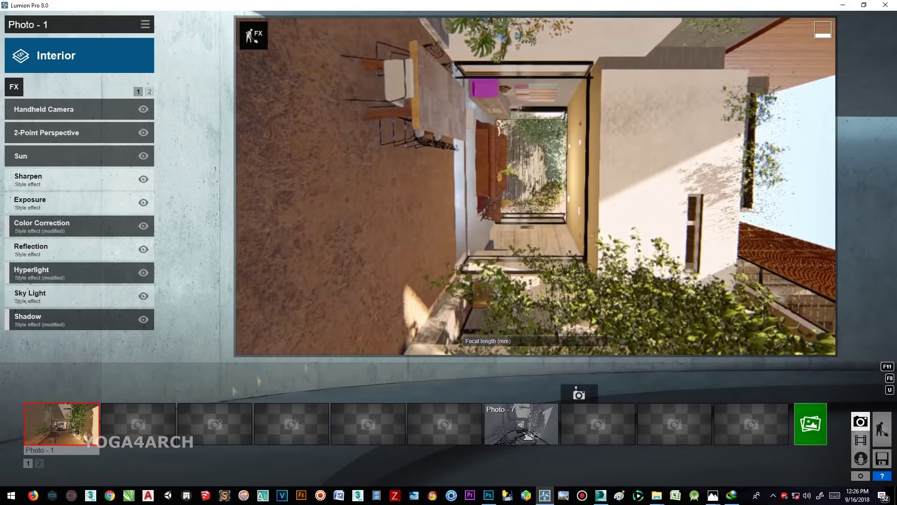
{"action": "left_click", "coordinate": [42, 394]}
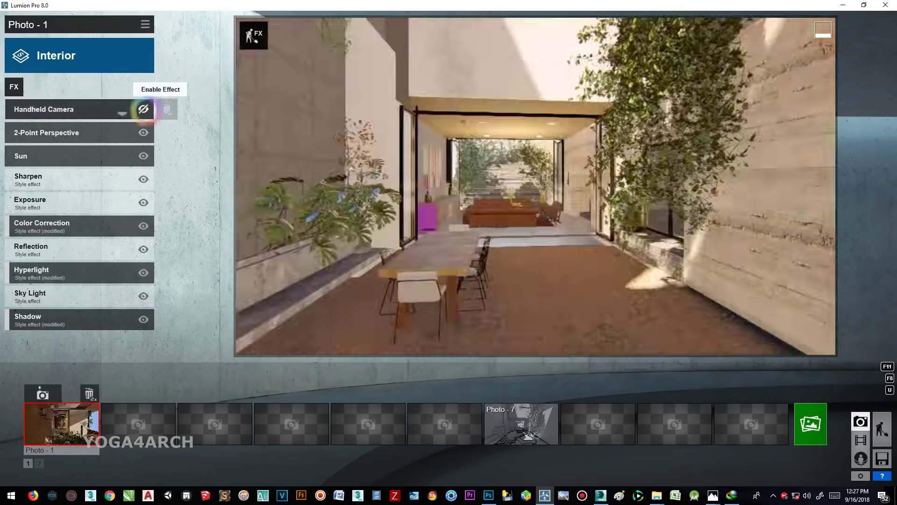
{"action": "left_click", "coordinate": [144, 109]}
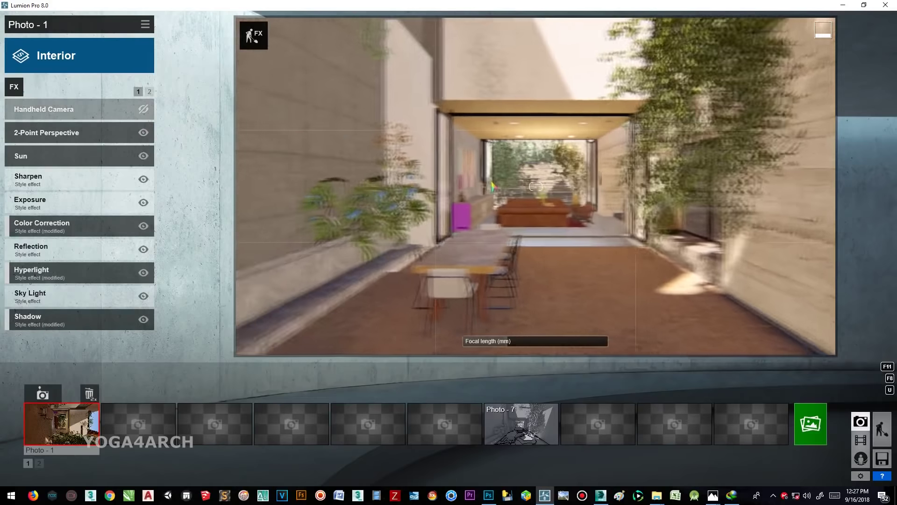
Step: Check the courtyard reference, reposition the camera, and keep Handheld Camera disabled
{"action": "left_click", "coordinate": [703, 463]}
{"action": "left_click", "coordinate": [886, 8]}
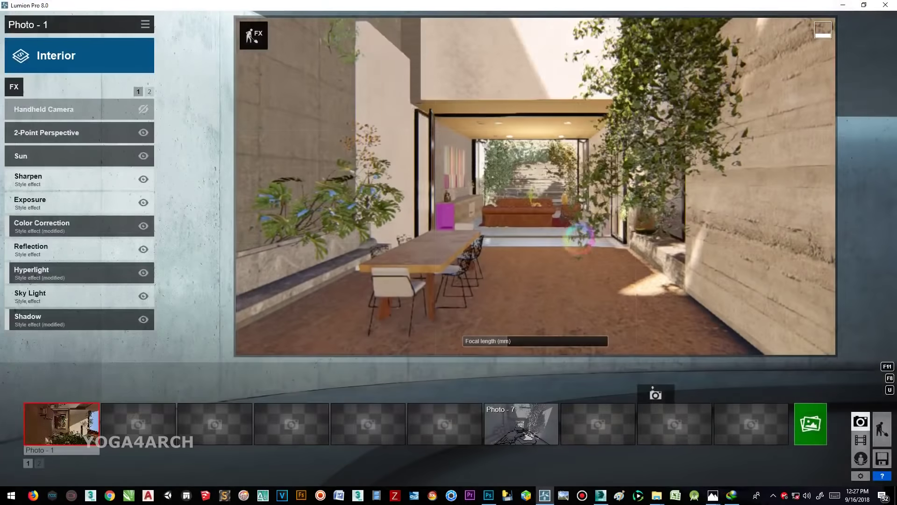
{"action": "key", "text": "s"}
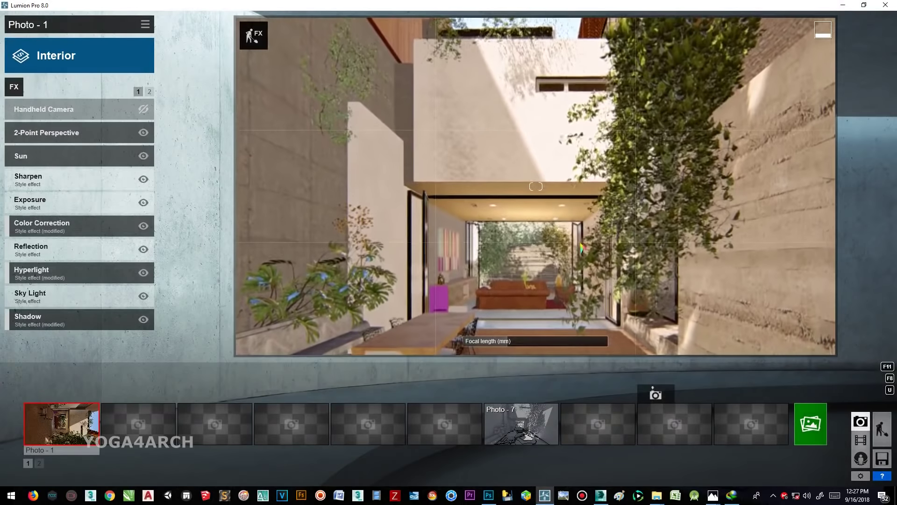
{"action": "key", "text": "w"}
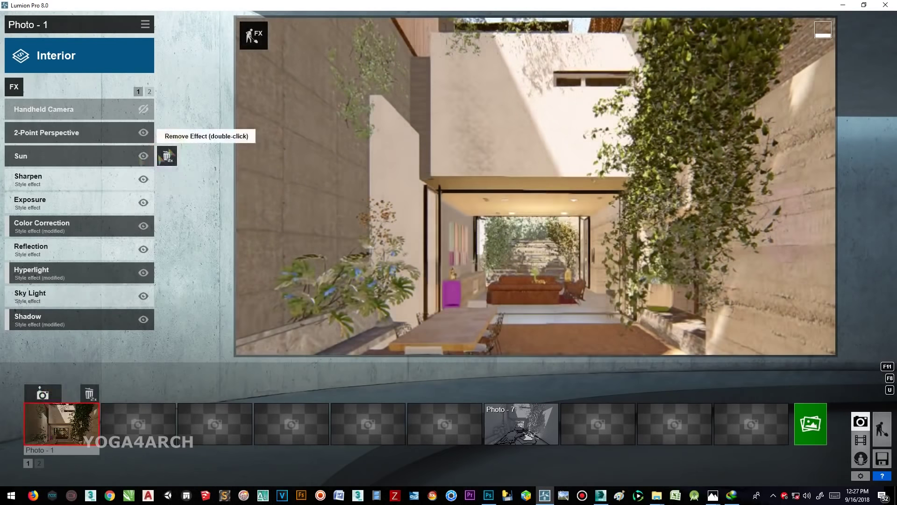
{"action": "left_click", "coordinate": [143, 108]}
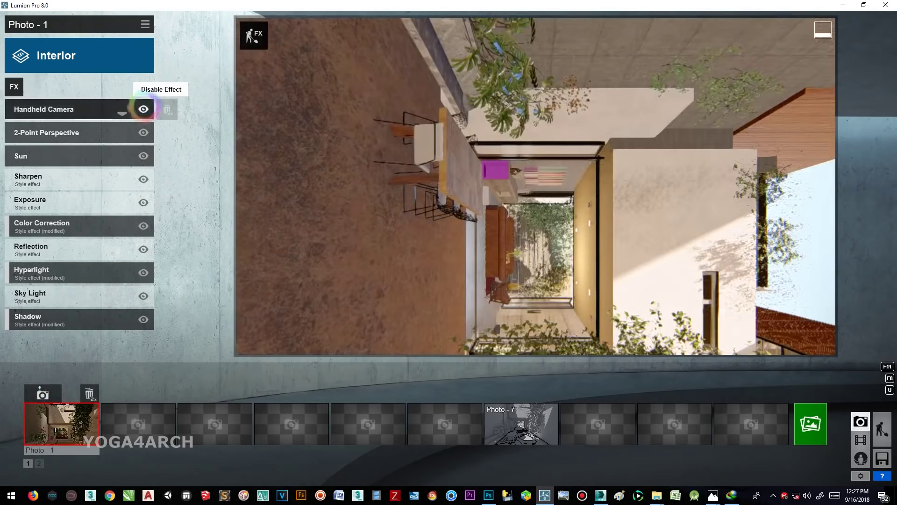
{"action": "left_click", "coordinate": [144, 108]}
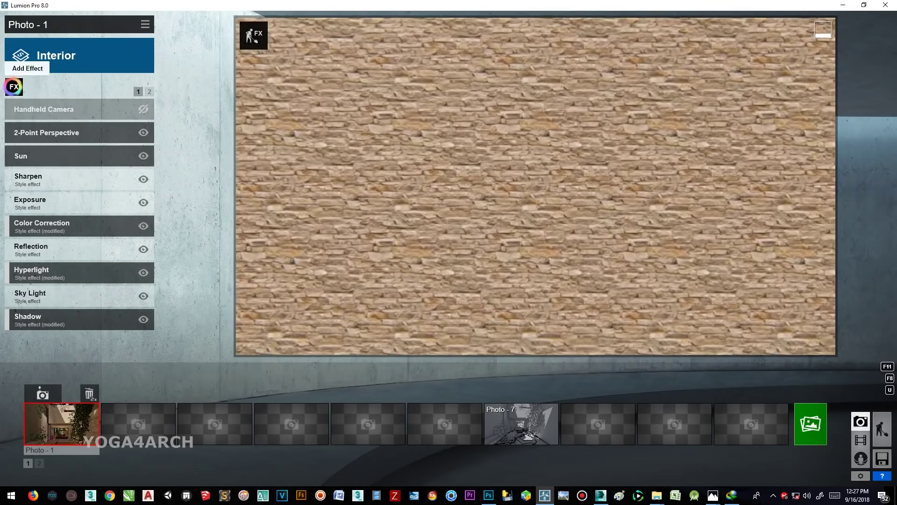
Step: Add a Near Clip Plane effect at about 2.5m to clip away the stone wall
{"action": "left_click", "coordinate": [14, 87]}
{"action": "left_click", "coordinate": [347, 83]}
{"action": "left_click", "coordinate": [310, 82]}
{"action": "left_click", "coordinate": [309, 236]}
{"action": "left_click_drag", "start_coordinate": [91, 127], "coordinate": [108, 139]}
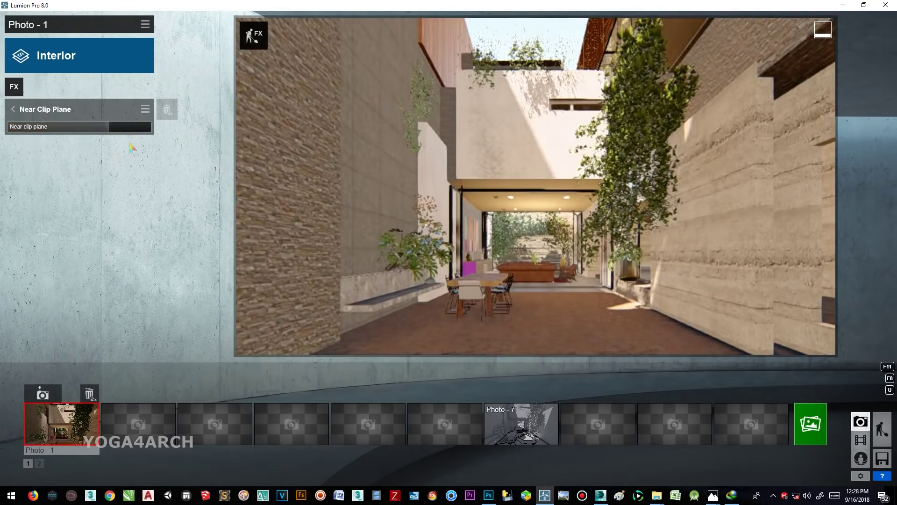
Step: Reframe Photo - 1 at 18.1mm focal length with an adjusted near clip plane, and store the view
{"action": "key", "text": "w"}
{"action": "key", "text": "w"}
{"action": "left_click", "coordinate": [713, 495]}
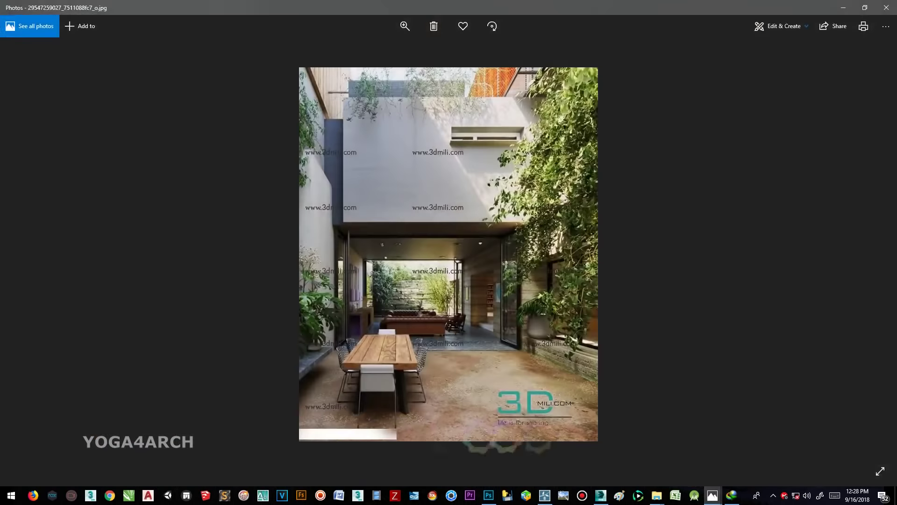
{"action": "left_click", "coordinate": [844, 8]}
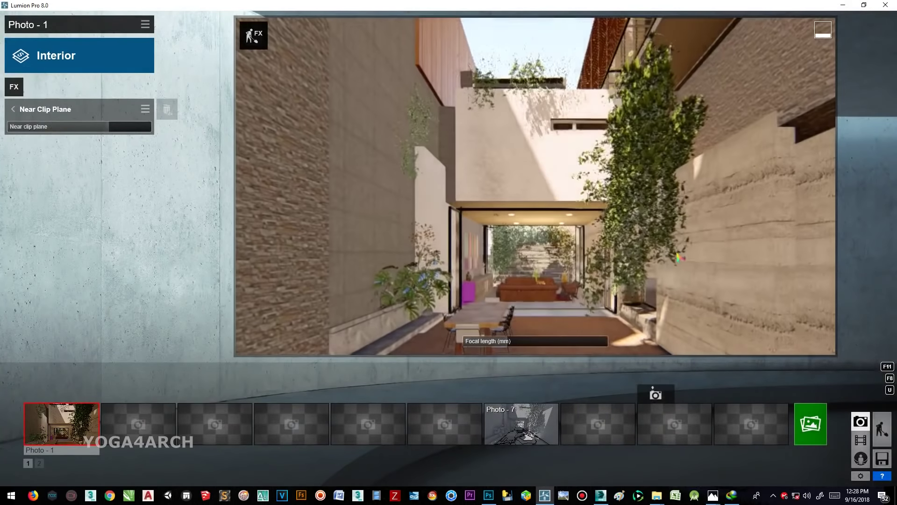
{"action": "left_click", "coordinate": [507, 341]}
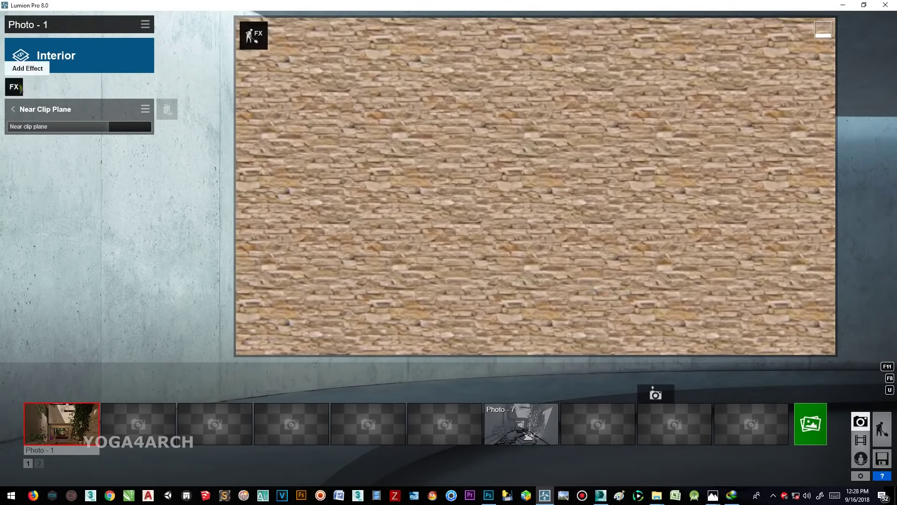
{"action": "left_click", "coordinate": [116, 127]}
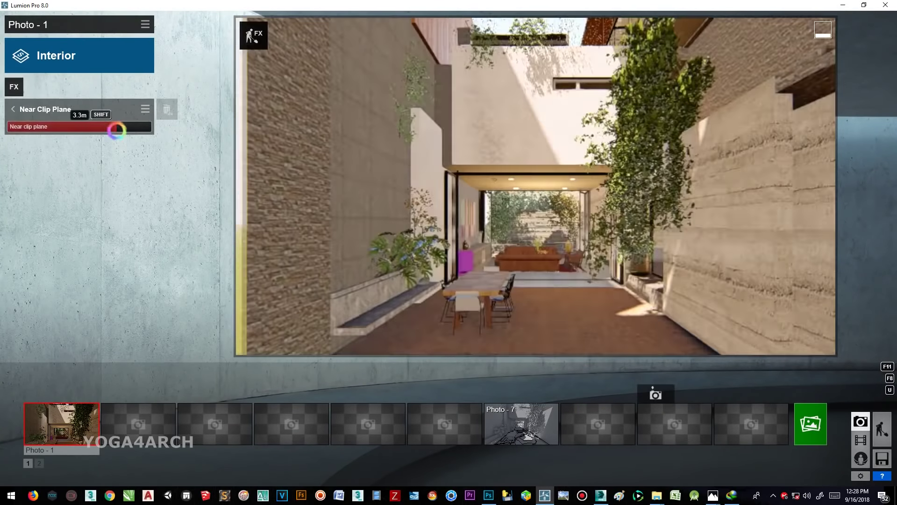
{"action": "right_click_drag", "start_coordinate": [387, 149], "coordinate": [388, 154]}
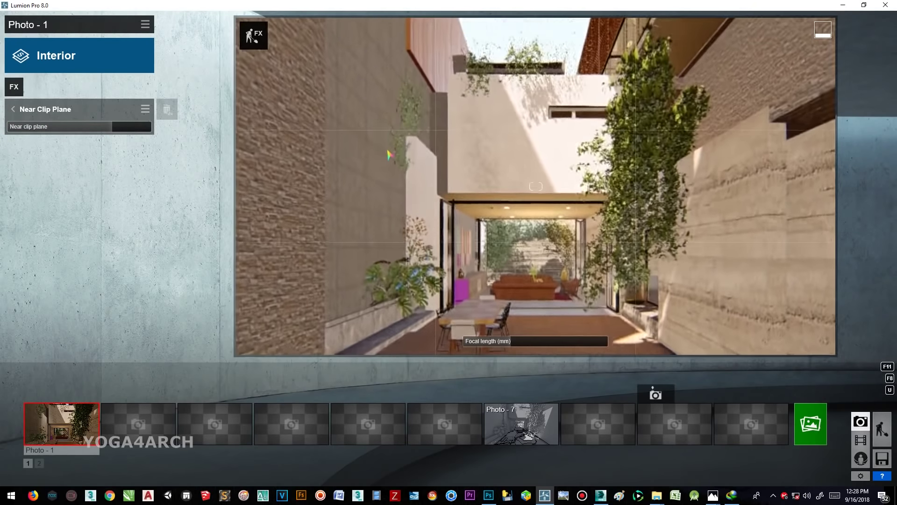
{"action": "left_click", "coordinate": [62, 394]}
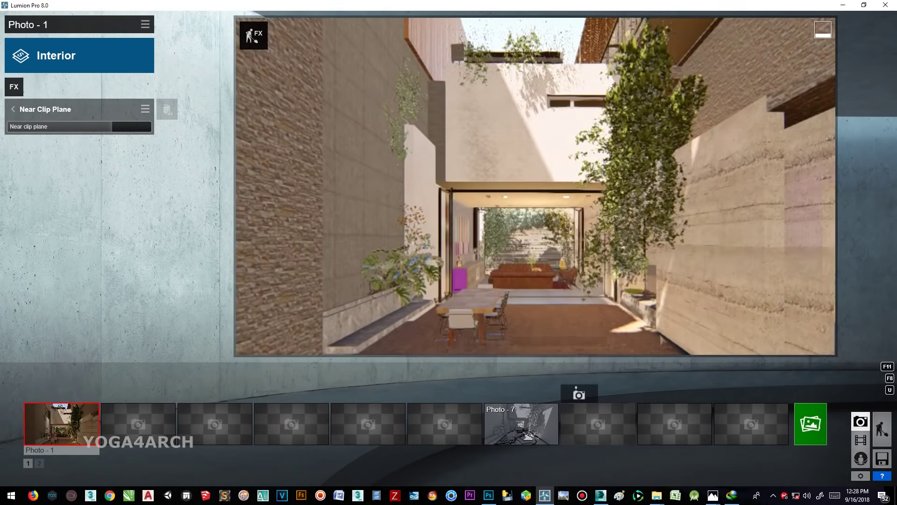
Step: Check the framing against the reference courtyard image, then render Photo - 1 to a JPG file
{"action": "left_click", "coordinate": [712, 495]}
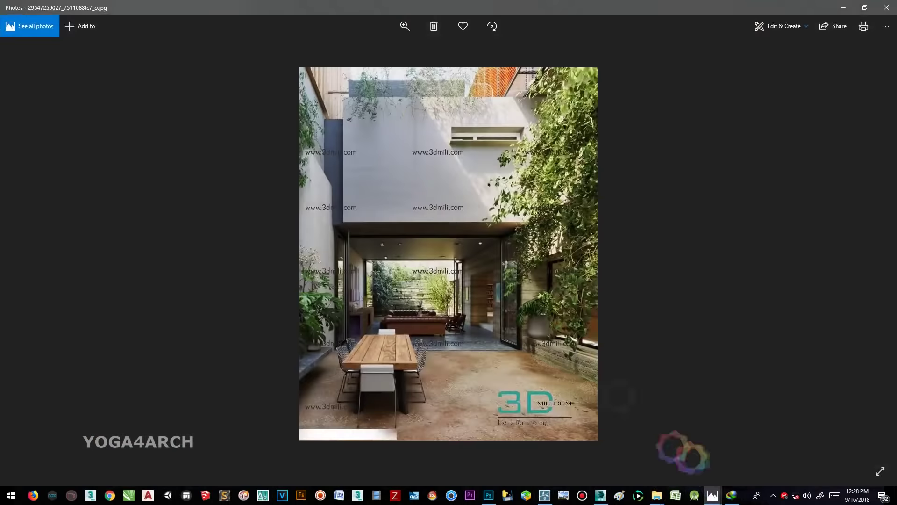
{"action": "left_click", "coordinate": [843, 7]}
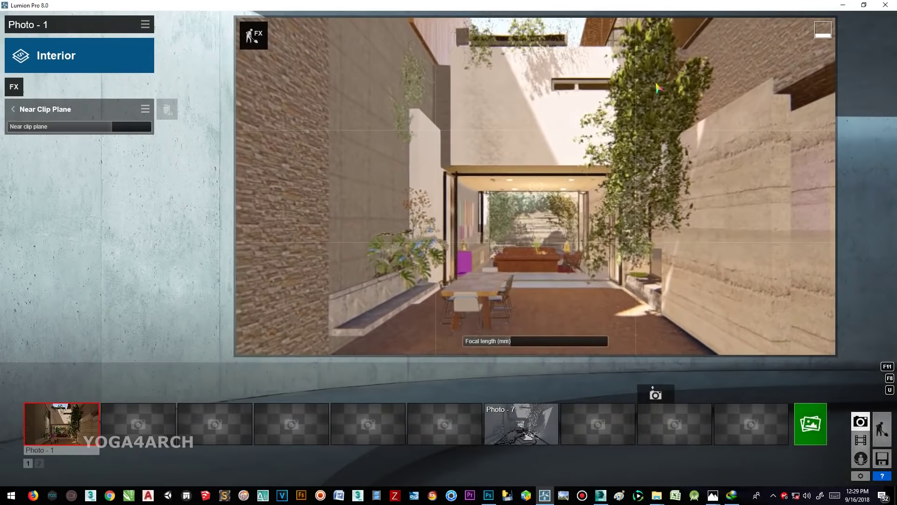
{"action": "left_click", "coordinate": [810, 423]}
{"action": "left_click", "coordinate": [360, 376]}
{"action": "key", "text": "Return"}
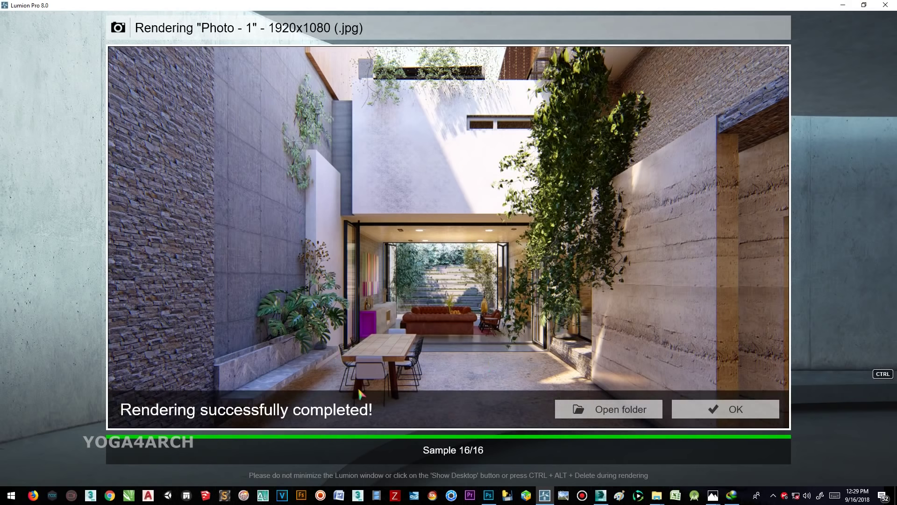
Step: Dismiss the finished 1920x1080 render notice and return to the Material Editor
{"action": "left_click", "coordinate": [731, 417]}
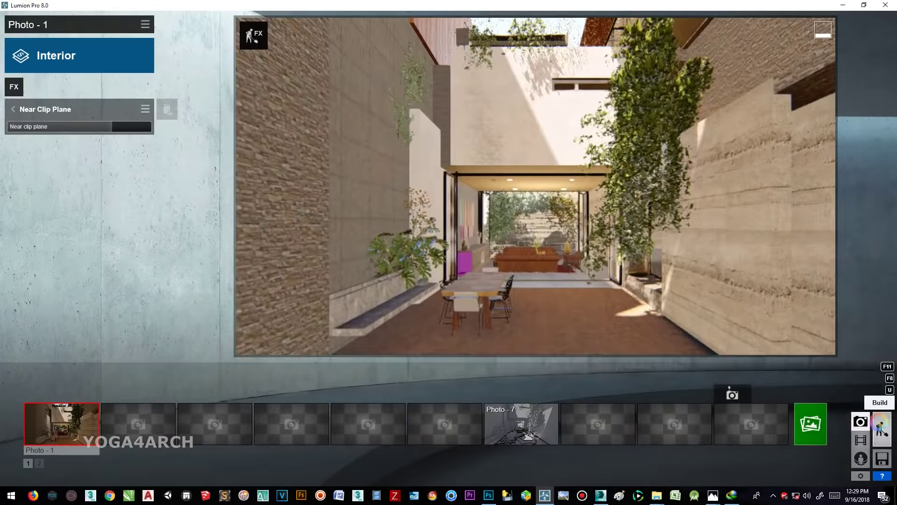
{"action": "left_click", "coordinate": [881, 427]}
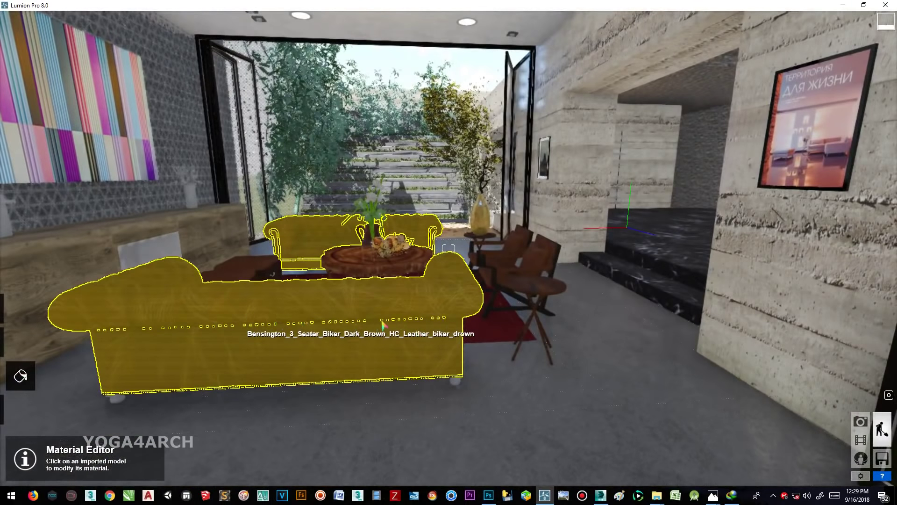
Step: Change the brown leather sofa material's colorization, then start rendering Photo - 1 again
{"action": "left_click", "coordinate": [303, 338]}
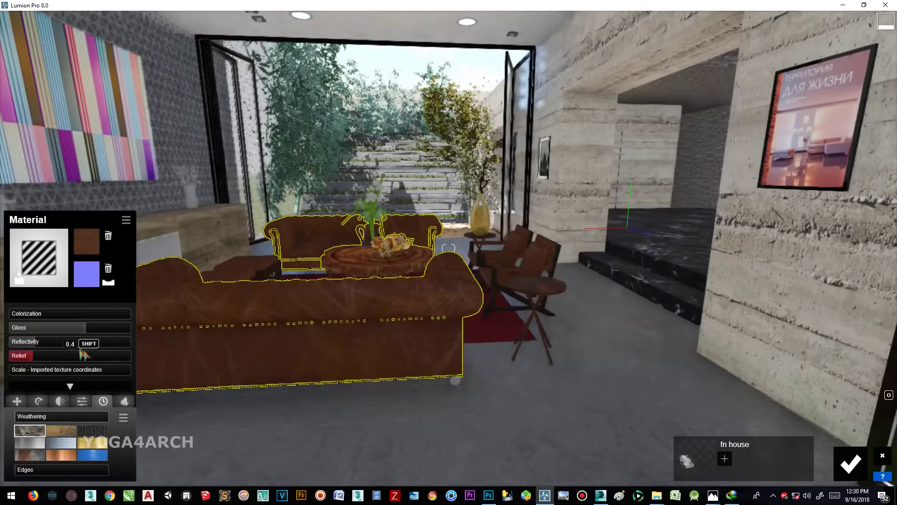
{"action": "left_click", "coordinate": [24, 314]}
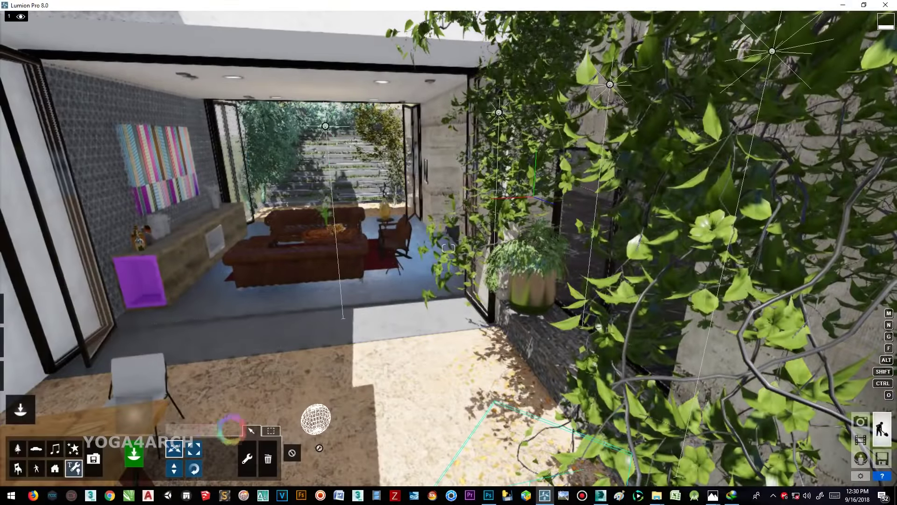
{"action": "left_click", "coordinate": [326, 127]}
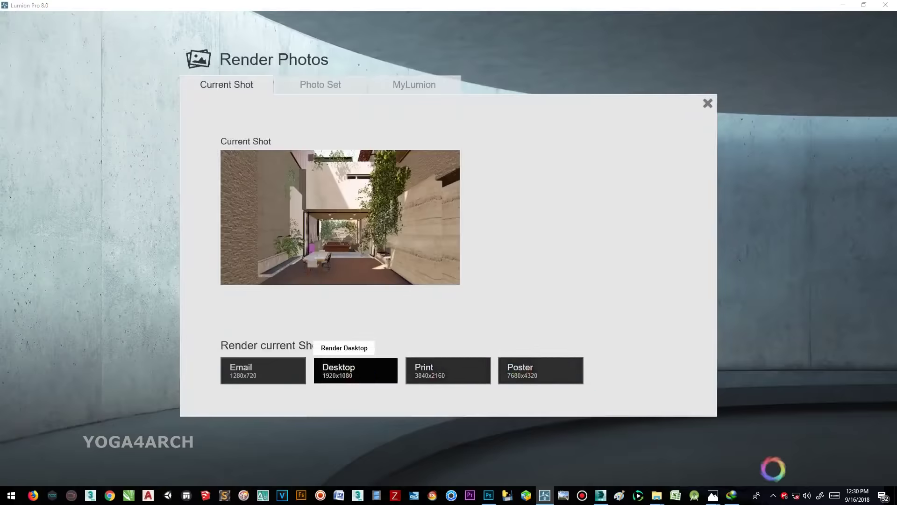
{"action": "left_click", "coordinate": [356, 370]}
Step: Save the 1920x1080 render over the earlier Photo - 1 file and close the completion notice
{"action": "left_click", "coordinate": [759, 465]}
{"action": "left_click", "coordinate": [462, 281]}
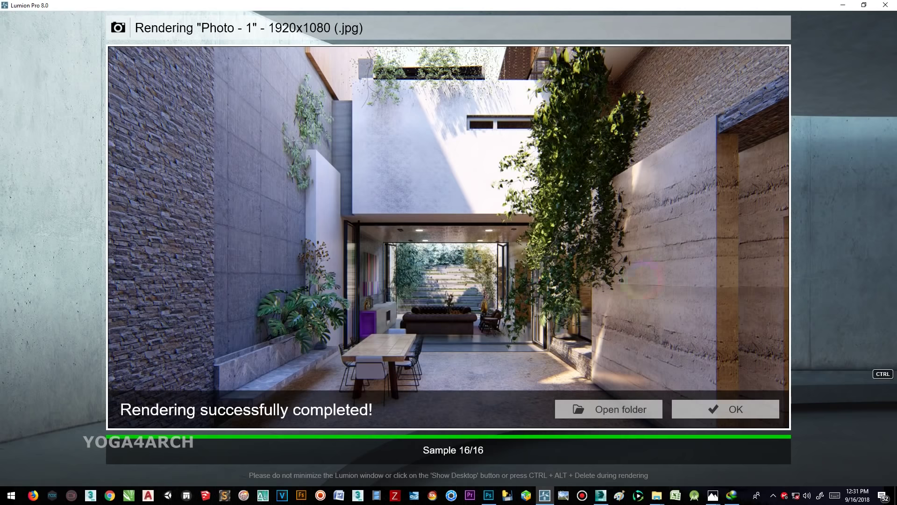
{"action": "left_click", "coordinate": [748, 410]}
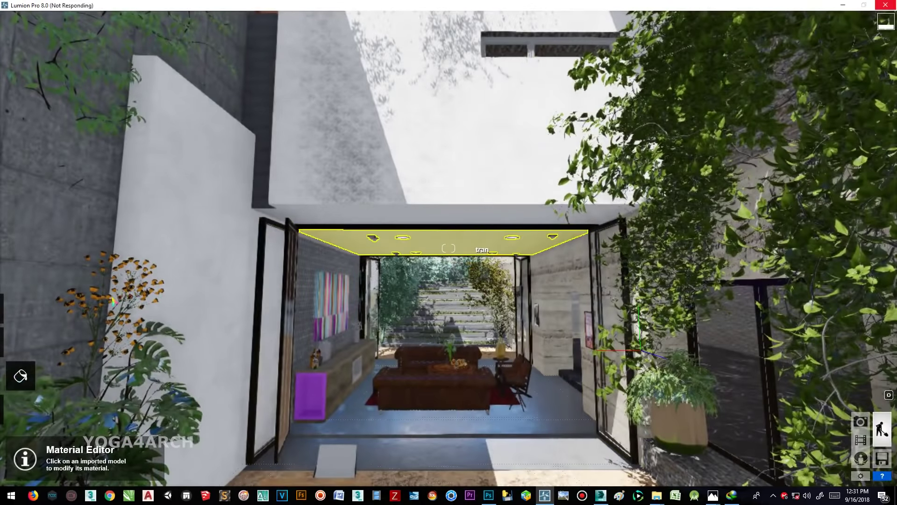
Step: Check the left wall material, then set Photo - 1's focal length to 19.4mm and compare with the reference
{"action": "left_click", "coordinate": [253, 303]}
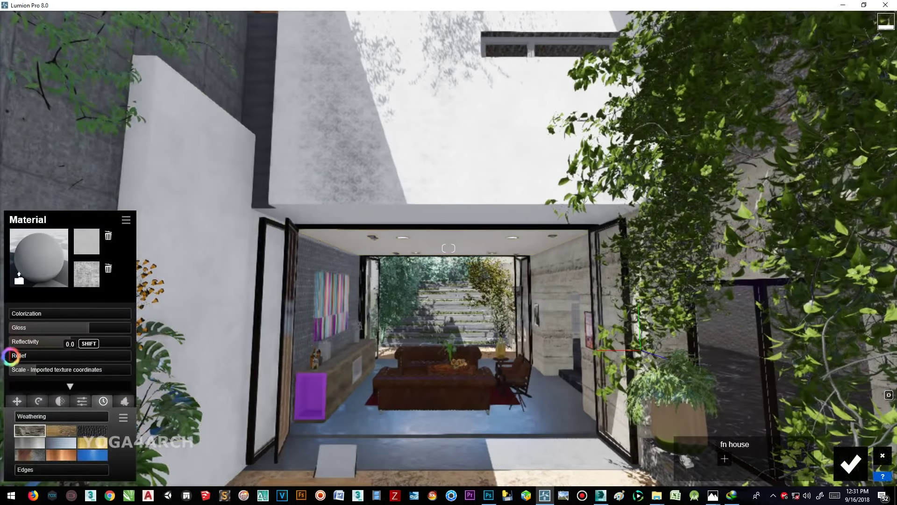
{"action": "mouse_move", "coordinate": [69, 313]}
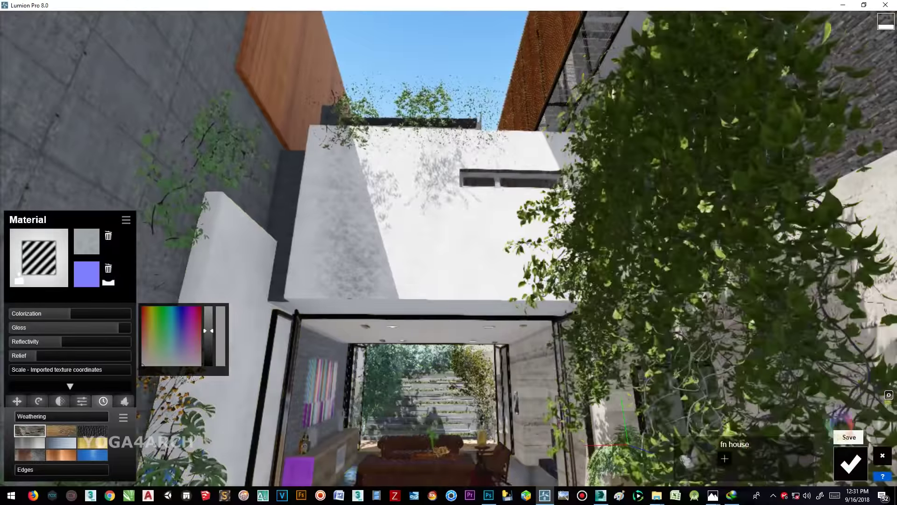
{"action": "left_click", "coordinate": [851, 462]}
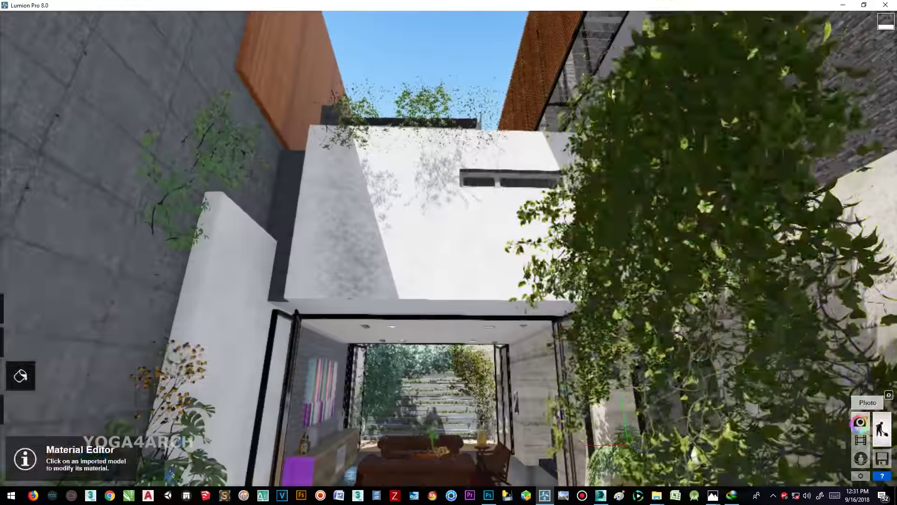
{"action": "left_click", "coordinate": [860, 422]}
{"action": "left_click_drag", "start_coordinate": [509, 340], "coordinate": [510, 342]}
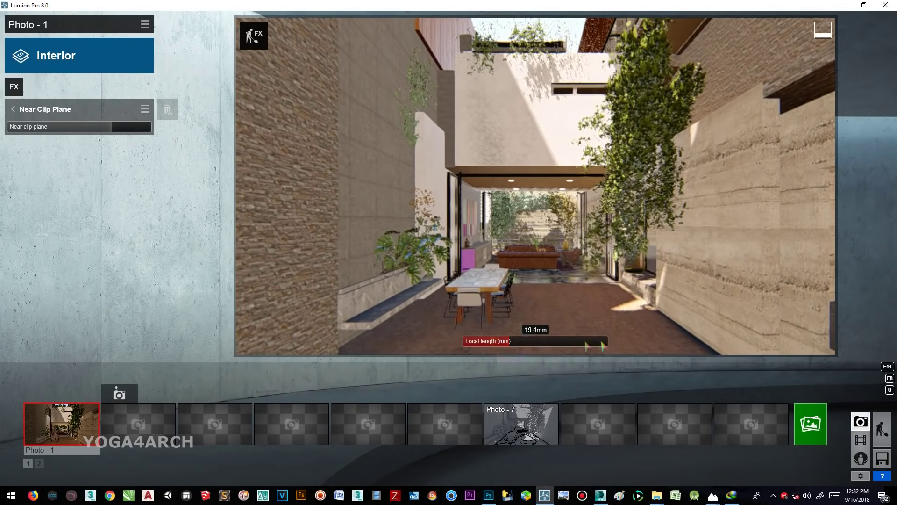
{"action": "left_click", "coordinate": [712, 495]}
{"action": "left_click", "coordinate": [545, 496]}
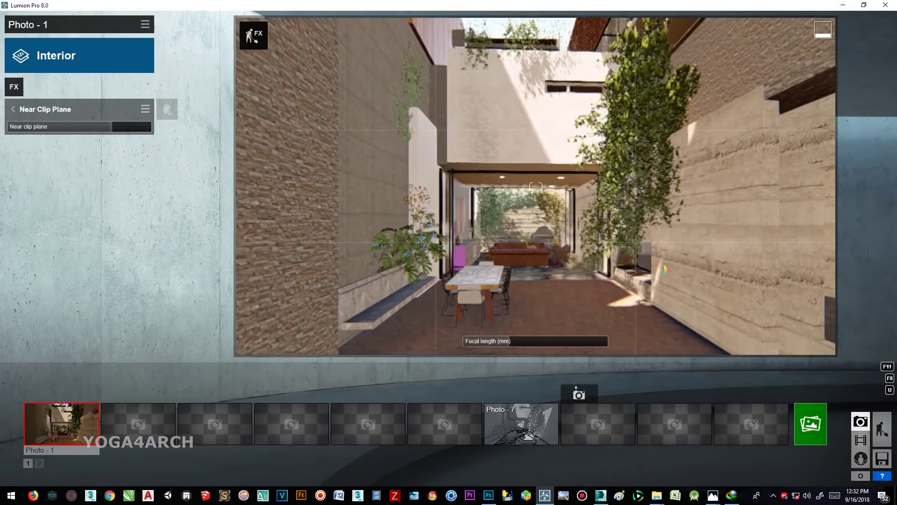
Step: Aim the camera toward the left wall and table, store Photo - 1, and render it to JPG
{"action": "right_click_drag", "start_coordinate": [666, 269], "coordinate": [487, 309]}
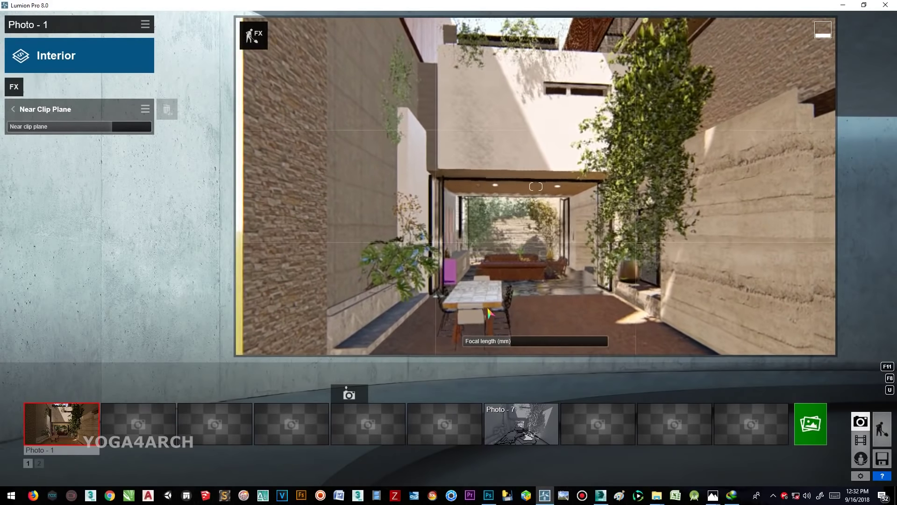
{"action": "key", "text": "w"}
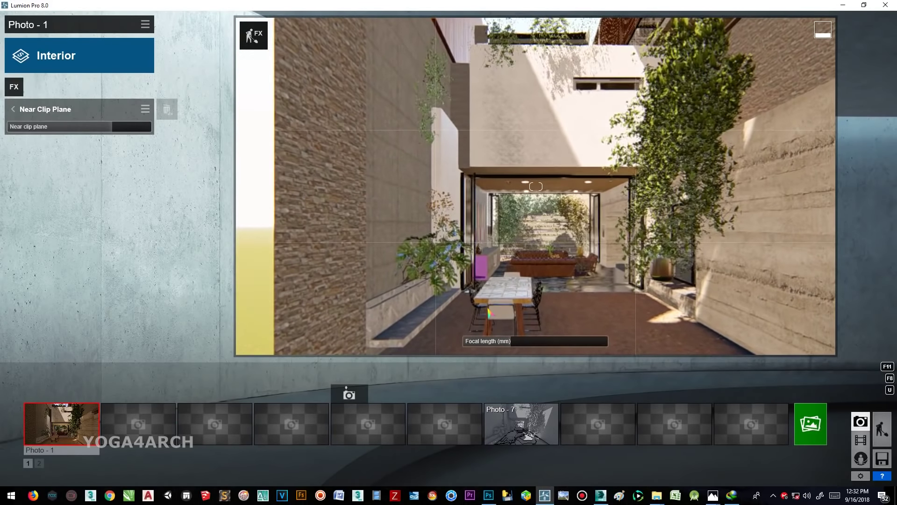
{"action": "left_click", "coordinate": [43, 394]}
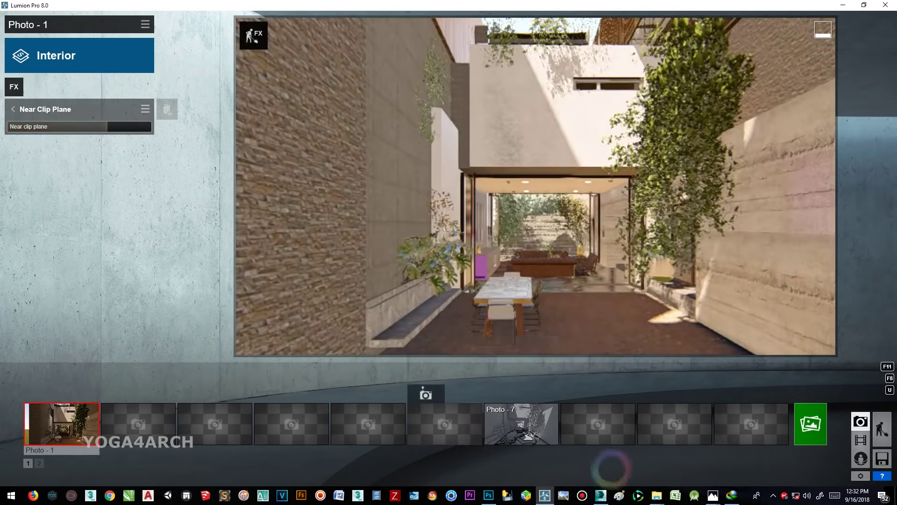
{"action": "left_click", "coordinate": [811, 423]}
{"action": "left_click", "coordinate": [354, 372]}
{"action": "left_click", "coordinate": [771, 469]}
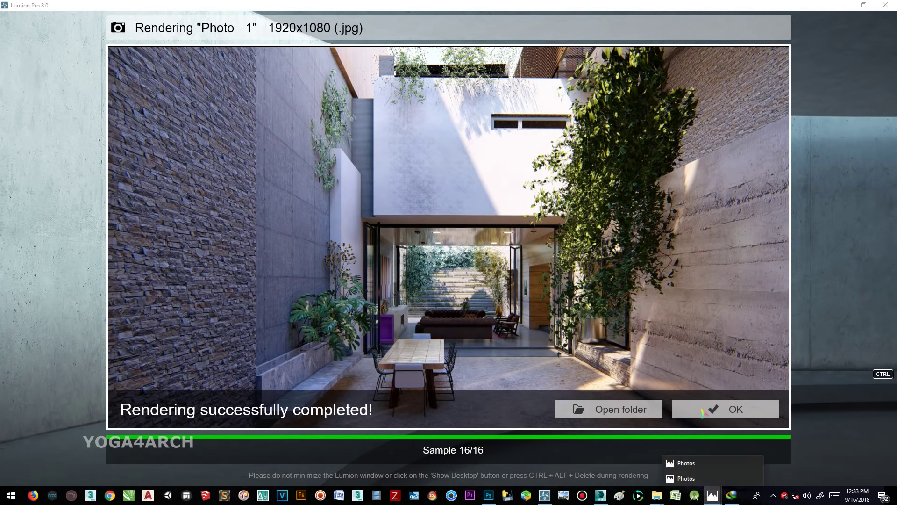
Step: Close the render-complete notice for the new Photo - 1 render
{"action": "left_click", "coordinate": [729, 409]}
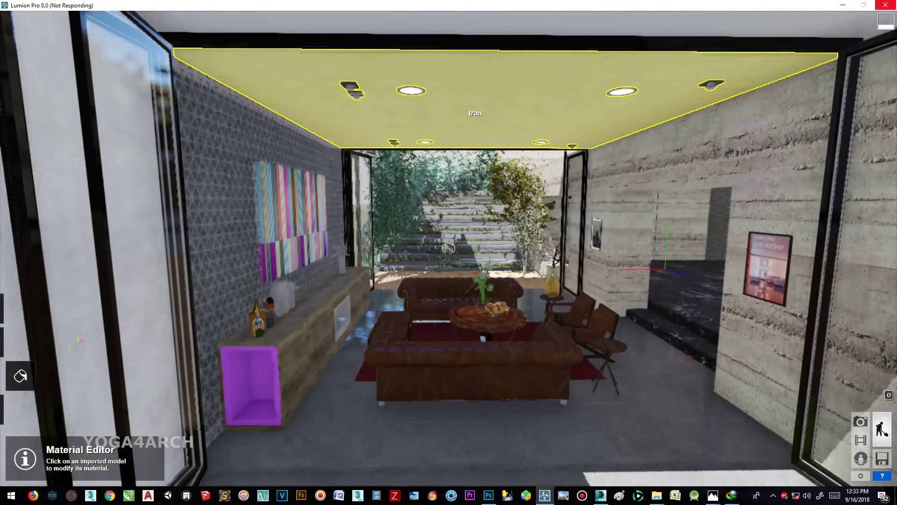
Step: Place an area light near the living room ceiling, dim it to about 19, and restore Photo-1
{"action": "left_click", "coordinate": [475, 113]}
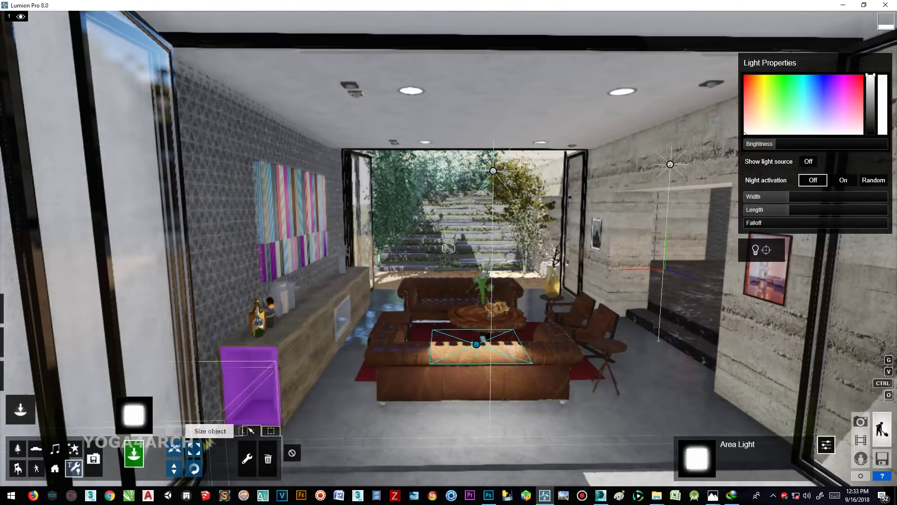
{"action": "left_click", "coordinate": [476, 344]}
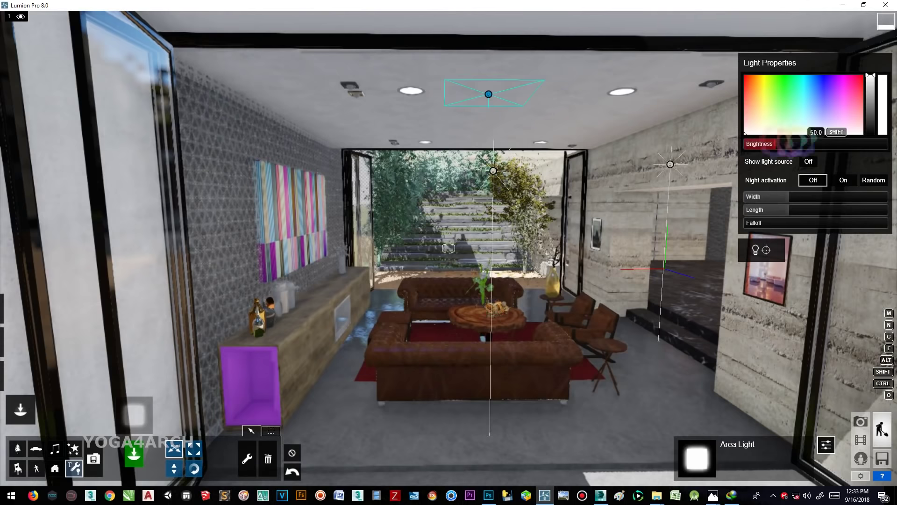
{"action": "left_click_drag", "start_coordinate": [806, 143], "coordinate": [768, 143]}
{"action": "left_click_drag", "start_coordinate": [488, 94], "coordinate": [468, 134]}
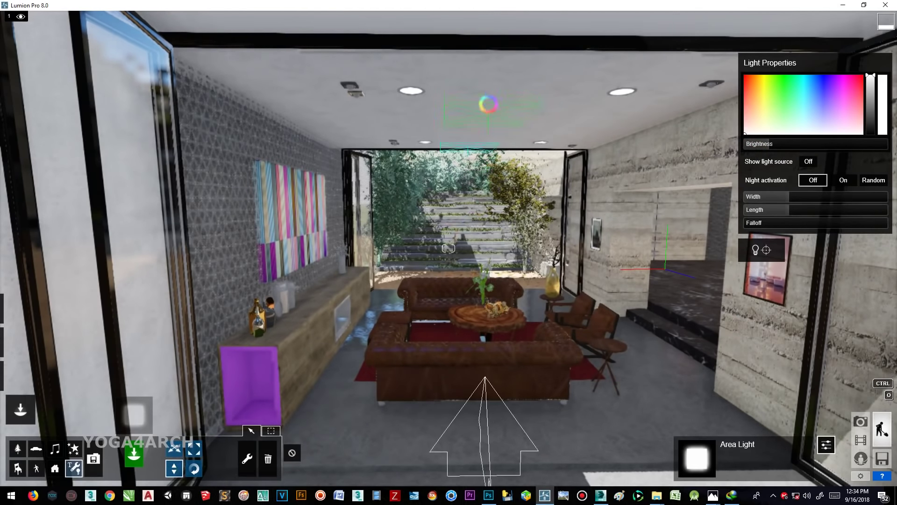
{"action": "left_click", "coordinate": [860, 421]}
{"action": "left_click", "coordinate": [61, 423]}
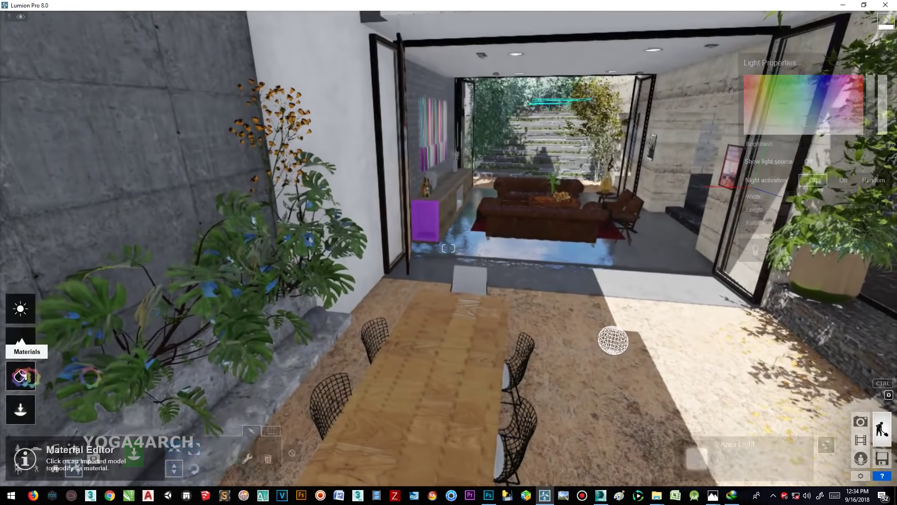
Step: Lower the dining table material's gloss and reflectivity and save the change
{"action": "left_click", "coordinate": [20, 375]}
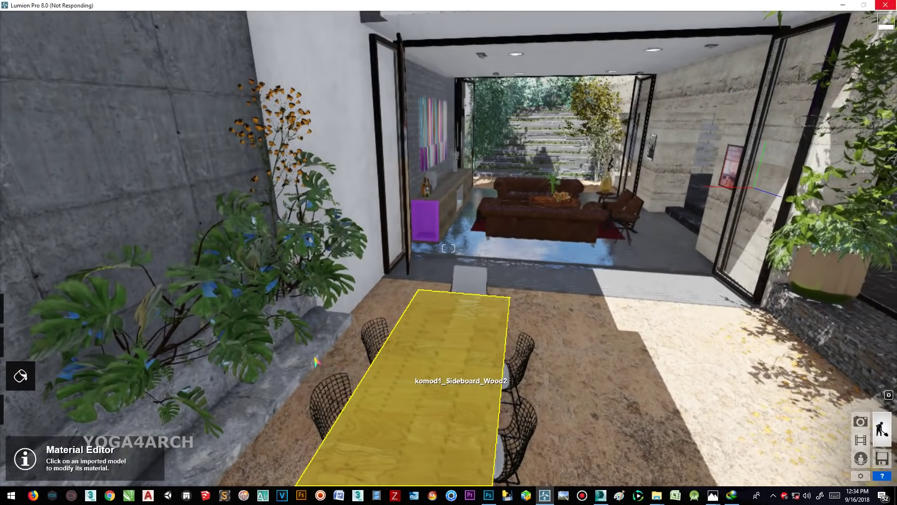
{"action": "mouse_move", "coordinate": [93, 327]}
{"action": "left_mouse_down"}
{"action": "mouse_move", "coordinate": [34, 327]}
{"action": "mouse_move", "coordinate": [41, 341]}
{"action": "left_mouse_up"}
{"action": "key", "text": "s"}
{"action": "left_click", "coordinate": [851, 462]}
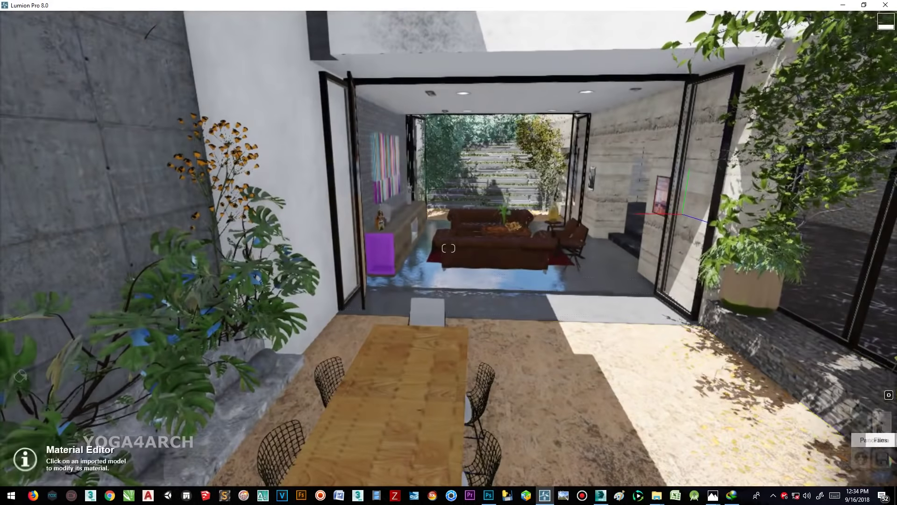
Step: Add a Reflection effect to the Photo - 1 shot
{"action": "left_click", "coordinate": [860, 421]}
{"action": "left_click", "coordinate": [14, 86]}
{"action": "left_click", "coordinate": [586, 154]}
{"action": "left_click", "coordinate": [30, 126]}
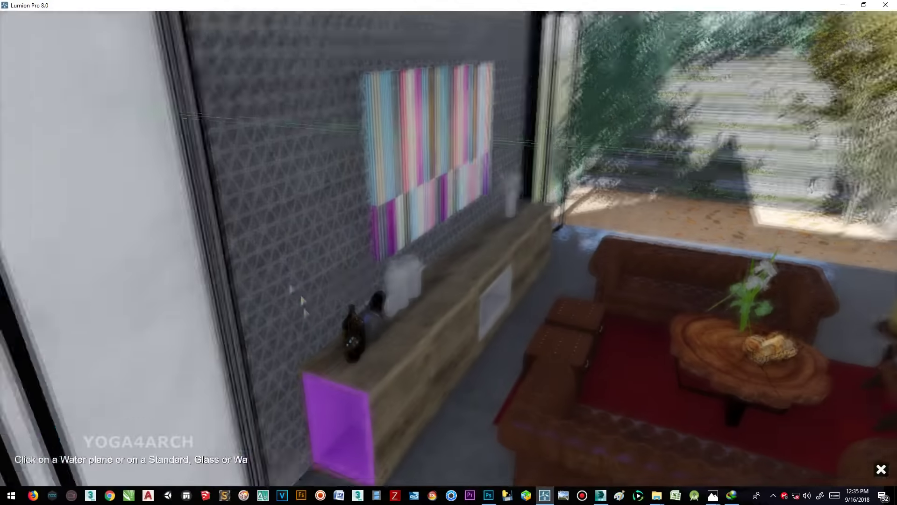
Step: Set the glass panes, walls and living room floor as the six reflection planes
{"action": "left_click", "coordinate": [120, 240]}
{"action": "left_click", "coordinate": [36, 460]}
{"action": "left_click", "coordinate": [631, 234]}
{"action": "left_click", "coordinate": [68, 465]}
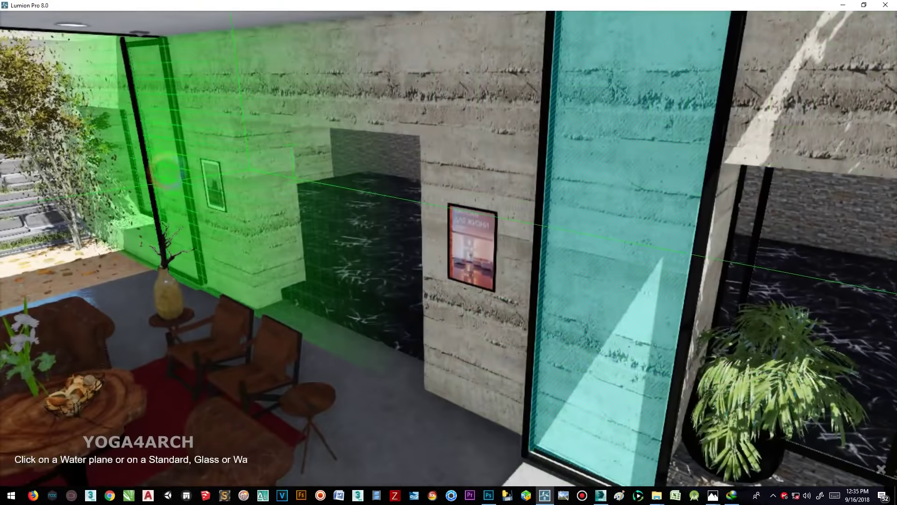
{"action": "left_click", "coordinate": [299, 201]}
{"action": "left_click", "coordinate": [96, 466]}
{"action": "left_click", "coordinate": [631, 234]}
{"action": "left_click", "coordinate": [119, 466]}
{"action": "left_click", "coordinate": [497, 391]}
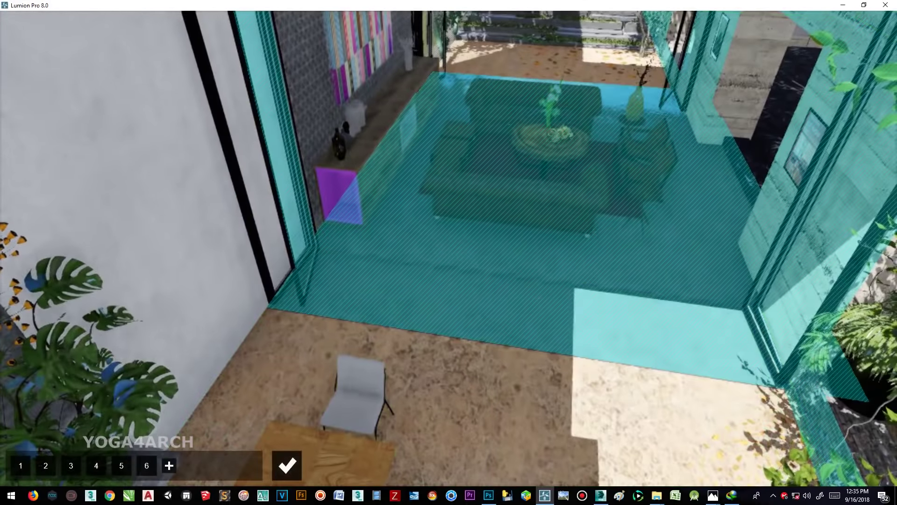
{"action": "left_click", "coordinate": [287, 465]}
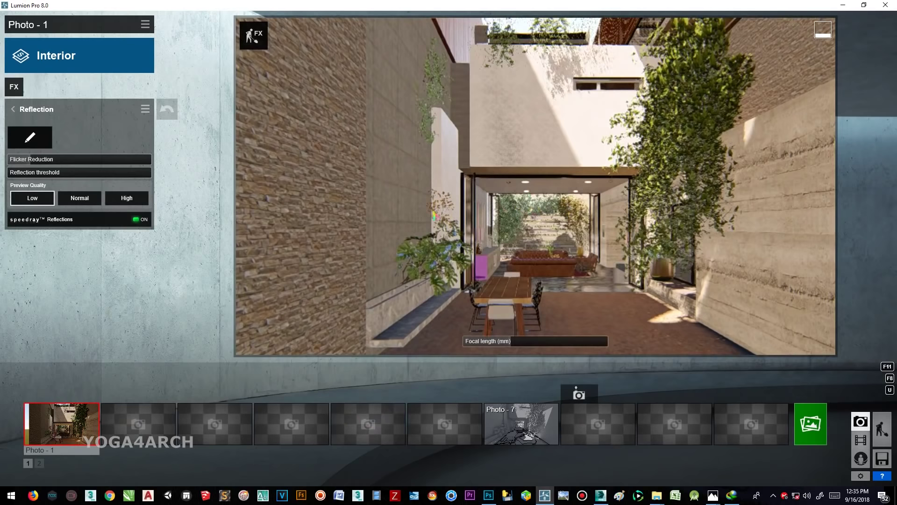
Step: Add Hyperlight, render Photo - 1 at 1920x1080 as a JPG, and open the FN HOUSE folder
{"action": "left_click", "coordinate": [13, 87]}
{"action": "left_click", "coordinate": [447, 234]}
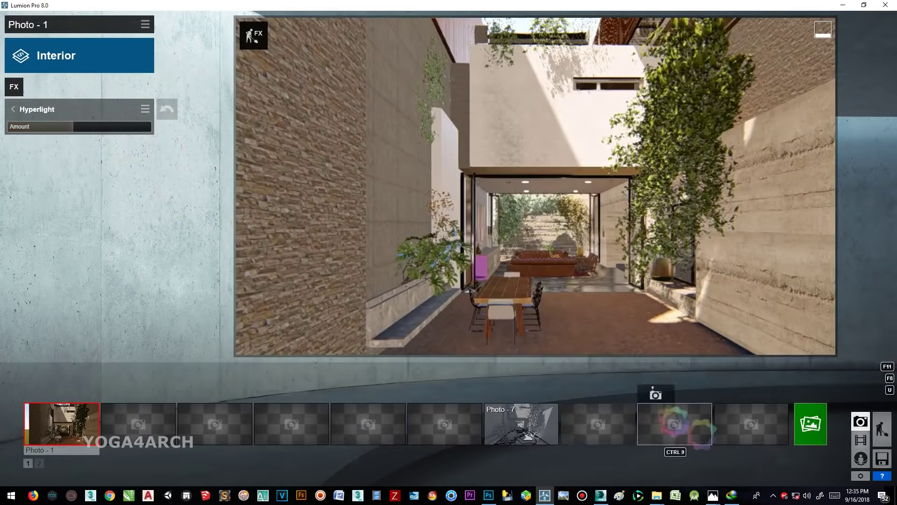
{"action": "left_click", "coordinate": [811, 423]}
{"action": "left_click", "coordinate": [361, 366]}
{"action": "left_click", "coordinate": [763, 467]}
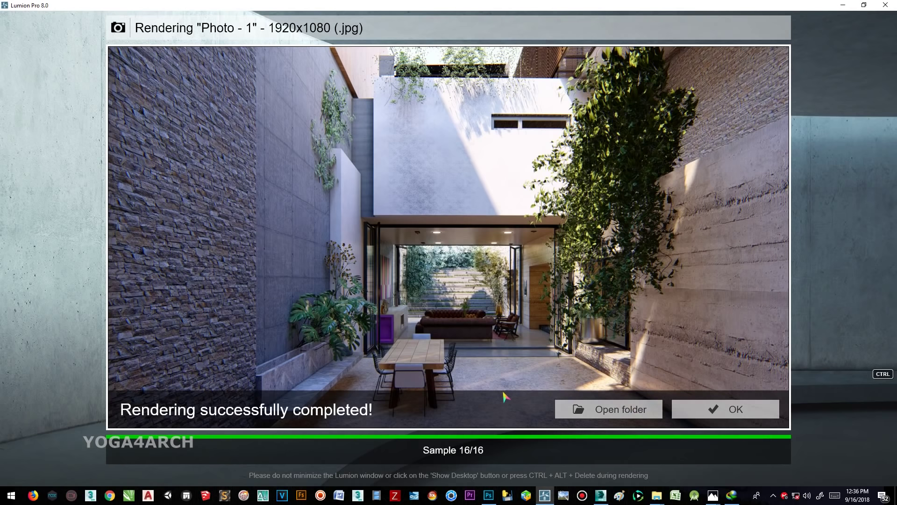
{"action": "left_click", "coordinate": [710, 406]}
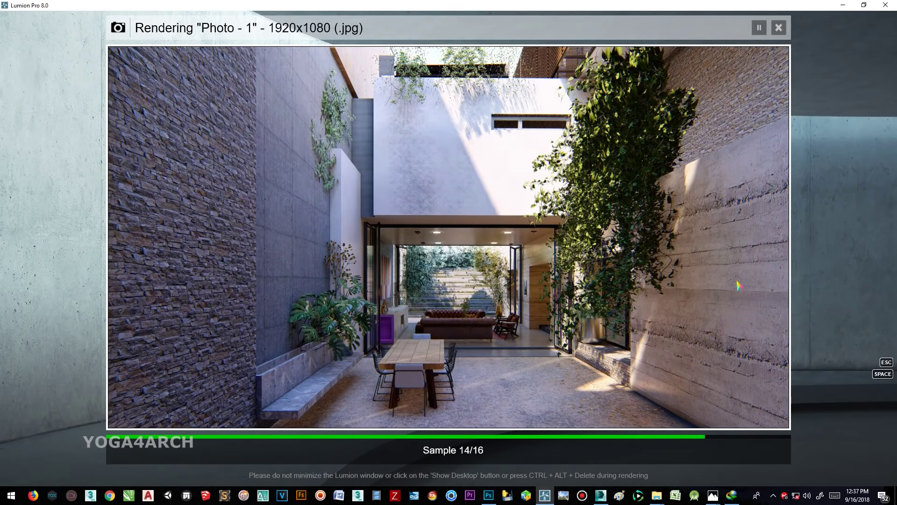
{"action": "left_click", "coordinate": [603, 408]}
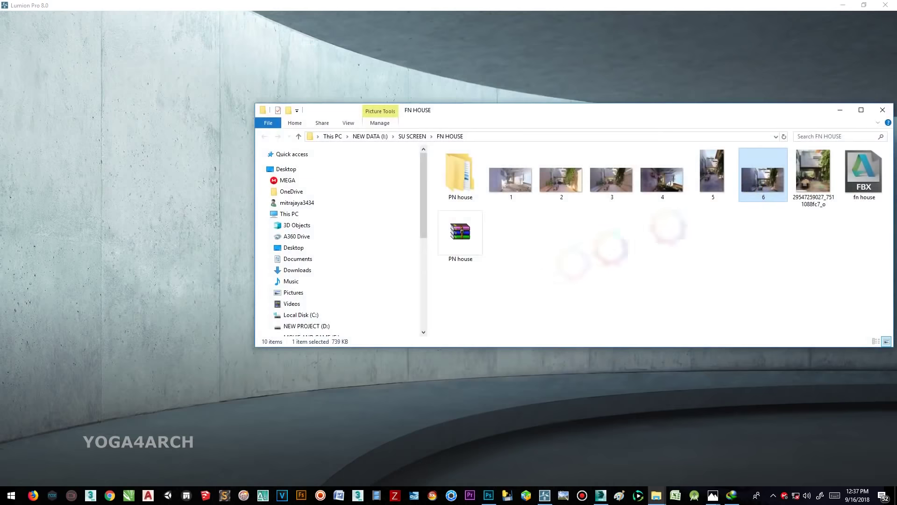
Step: Compare render 6.jpg with the courtyard reference in Windows Photos, then close the viewer
{"action": "double_click", "coordinate": [767, 159]}
{"action": "left_click", "coordinate": [833, 52]}
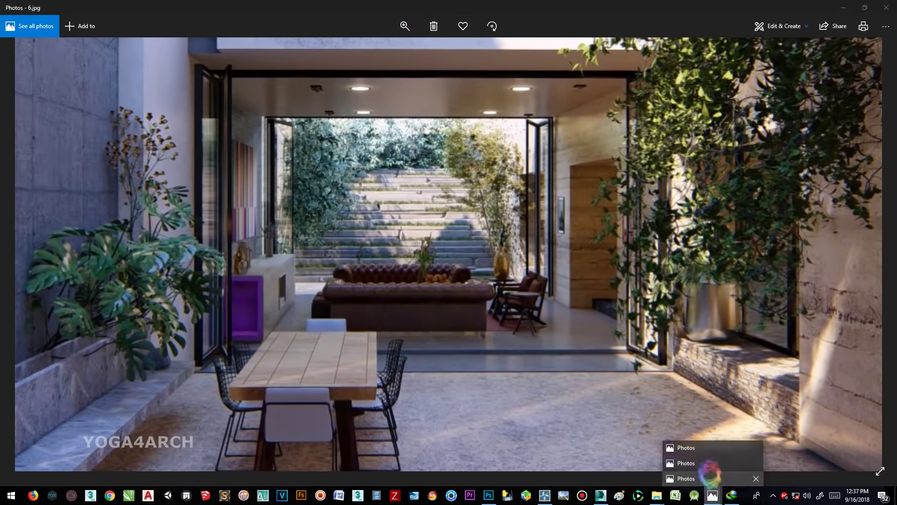
{"action": "left_click", "coordinate": [678, 461]}
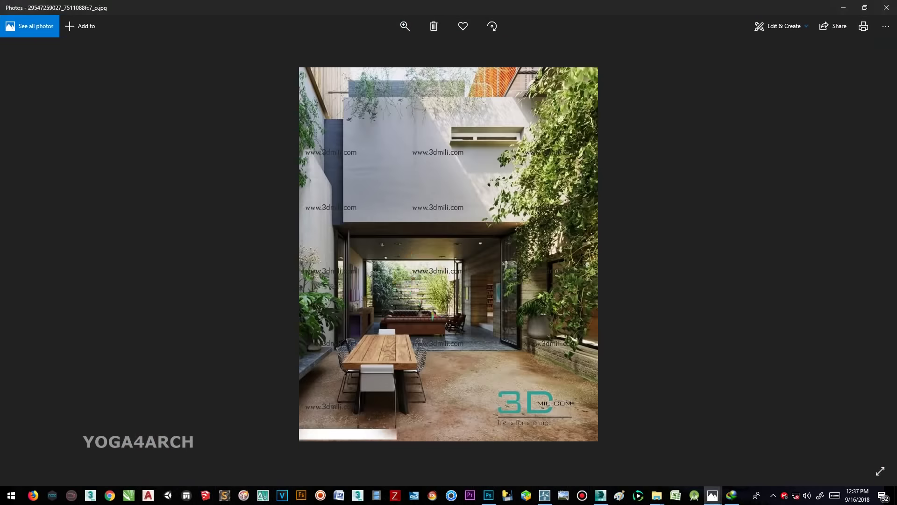
{"action": "key", "text": "Left"}
{"action": "key", "text": "Left"}
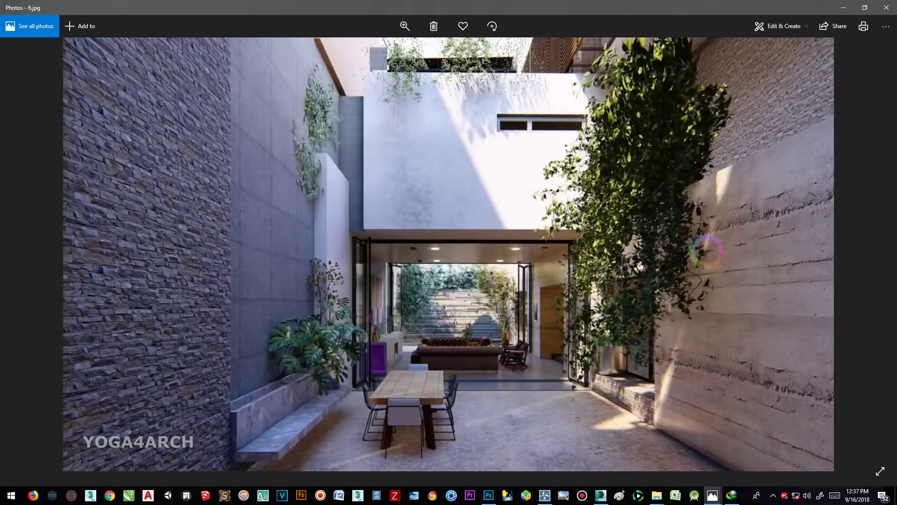
{"action": "key", "text": "alt+F4"}
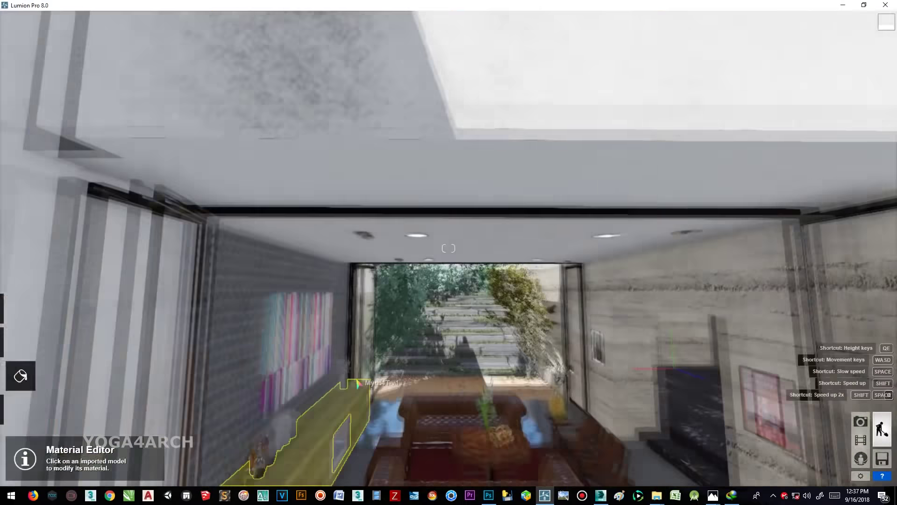
{"action": "right_click_drag", "start_coordinate": [307, 247], "coordinate": [307, 247]}
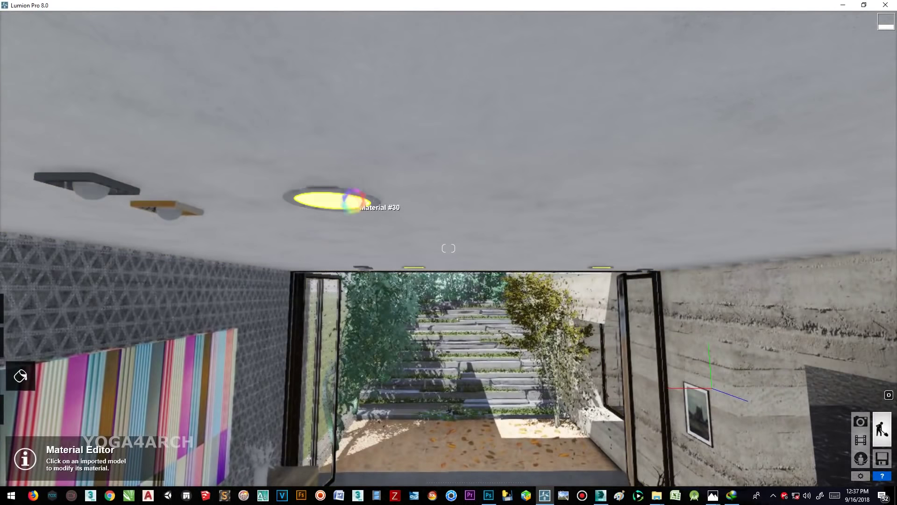
Step: Give the leather sofa material gloss 1.6 and reflectivity 1.3, save it, and return to Photo - 1
{"action": "left_click", "coordinate": [209, 335]}
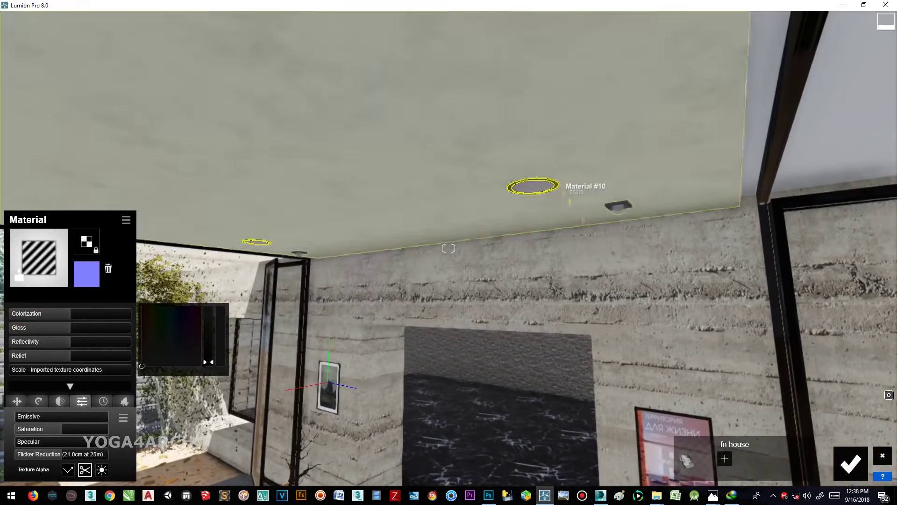
{"action": "right_click_drag", "start_coordinate": [533, 186], "coordinate": [448, 143]}
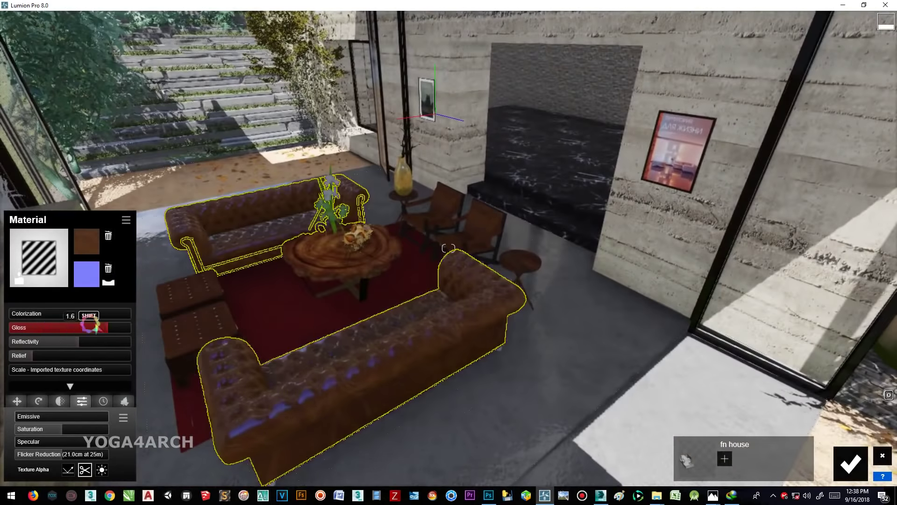
{"action": "left_click_drag", "start_coordinate": [79, 341], "coordinate": [89, 341]}
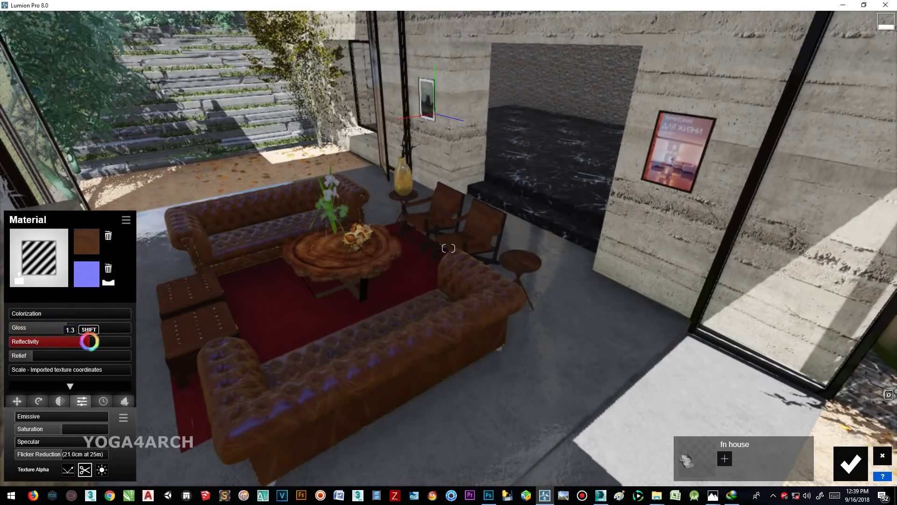
{"action": "left_click", "coordinate": [859, 475]}
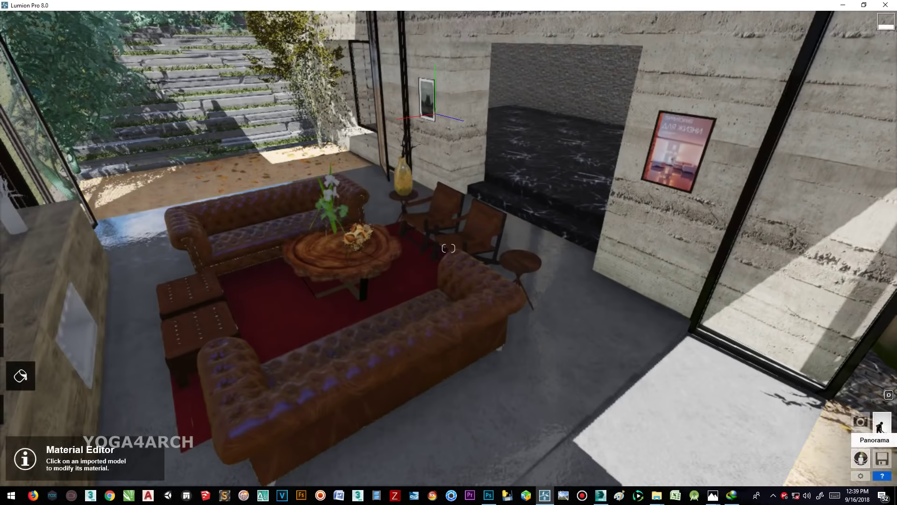
{"action": "left_click", "coordinate": [860, 421]}
{"action": "mouse_move", "coordinate": [519, 341]}
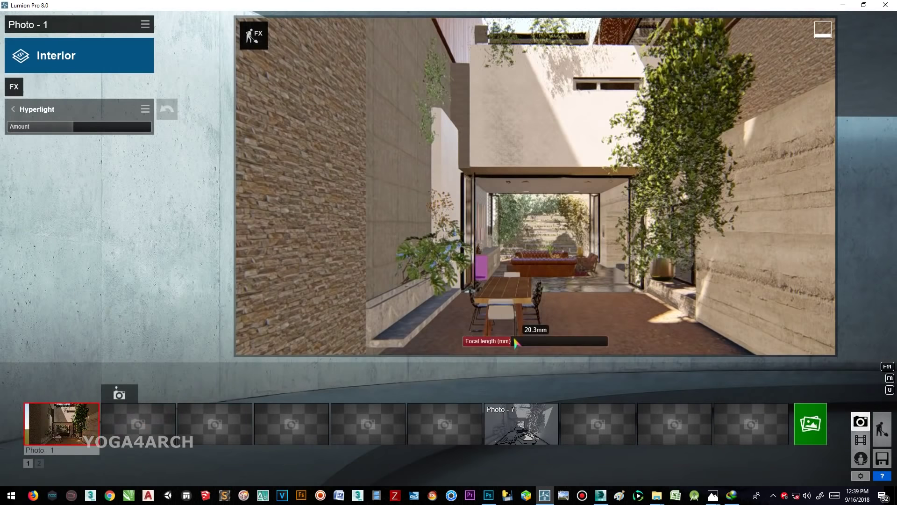
Step: Shorten the focal length, store the view in Photo-1, and set a Near Clip Plane distance
{"action": "left_click_drag", "start_coordinate": [510, 345], "coordinate": [509, 343]}
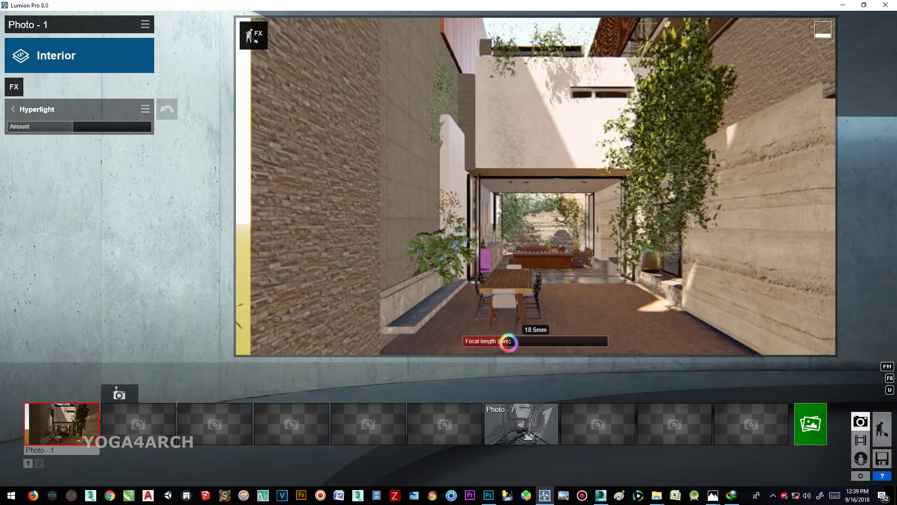
{"action": "left_click", "coordinate": [43, 394]}
{"action": "left_click", "coordinate": [96, 110]}
{"action": "left_click_drag", "start_coordinate": [108, 127], "coordinate": [106, 126]}
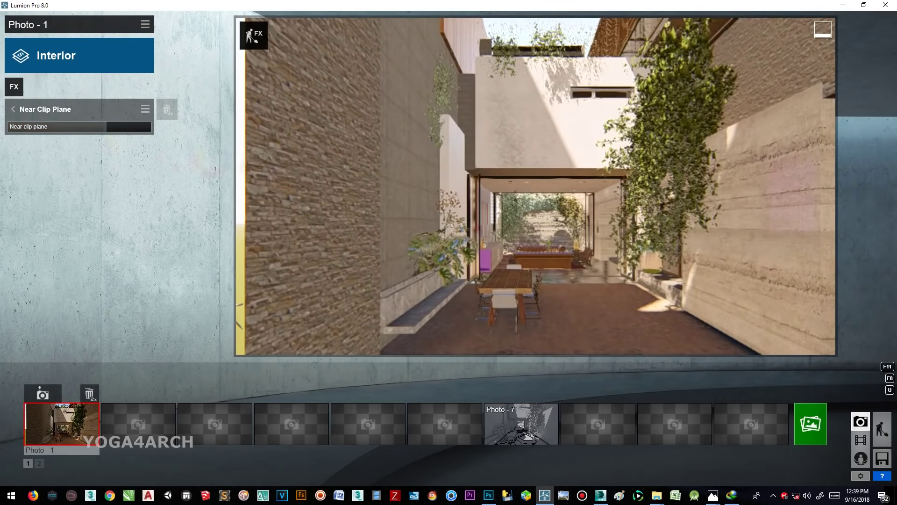
Step: Reframe the courtyard at 19.4mm focal length, save it into Photo-1, and enter Movie mode
{"action": "left_click_drag", "start_coordinate": [503, 345], "coordinate": [510, 341]}
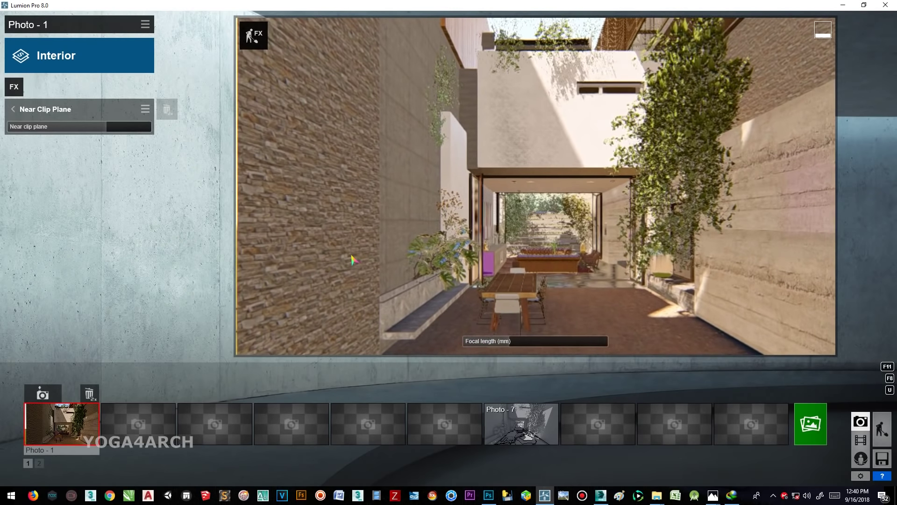
{"action": "right_click_drag", "start_coordinate": [353, 259], "coordinate": [376, 262]}
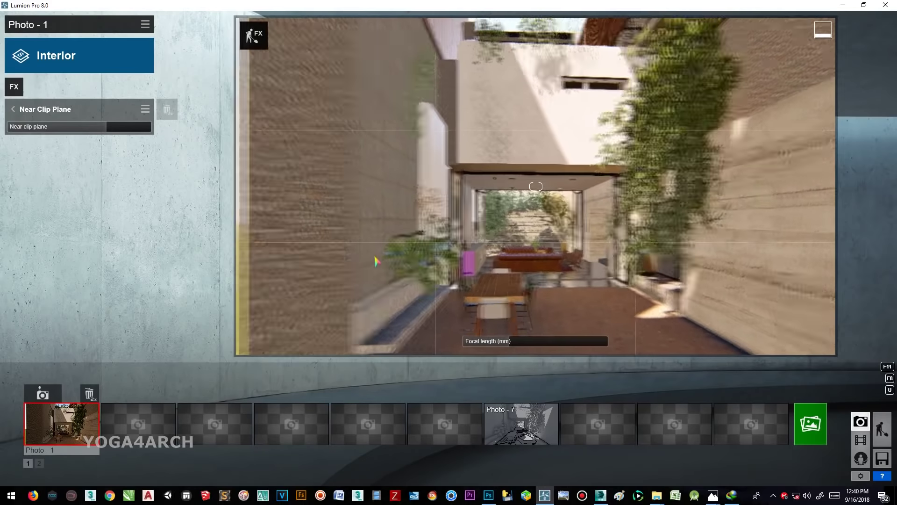
{"action": "left_click", "coordinate": [43, 394]}
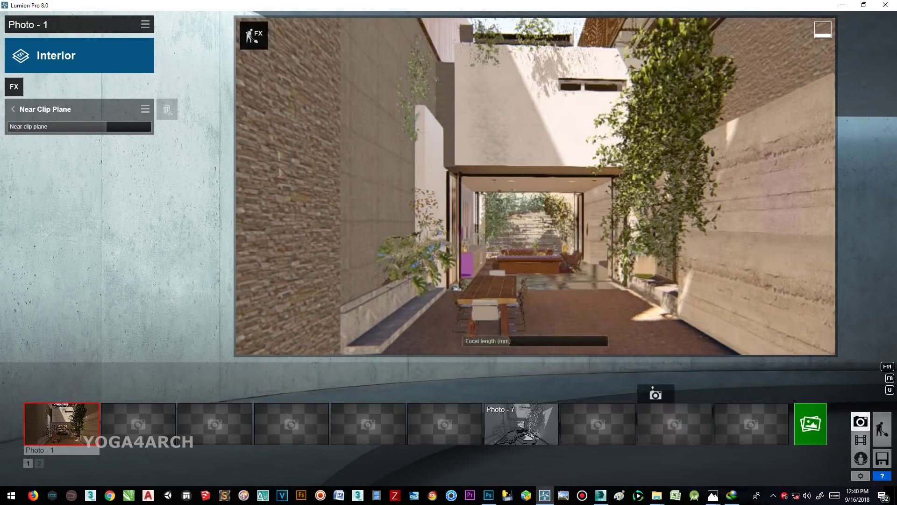
{"action": "left_click", "coordinate": [145, 25]}
{"action": "left_click", "coordinate": [860, 440]}
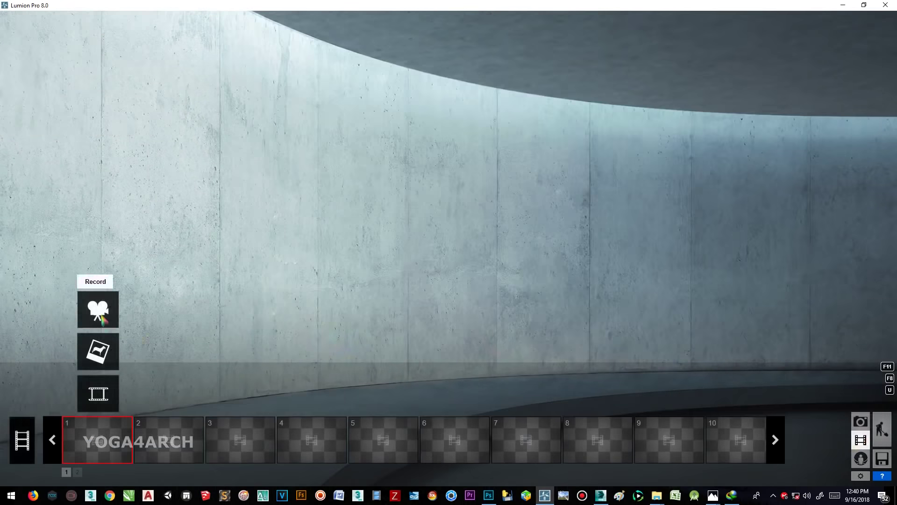
Step: Paste the photo effects onto the first Flythrough movie clip
{"action": "left_click", "coordinate": [104, 322]}
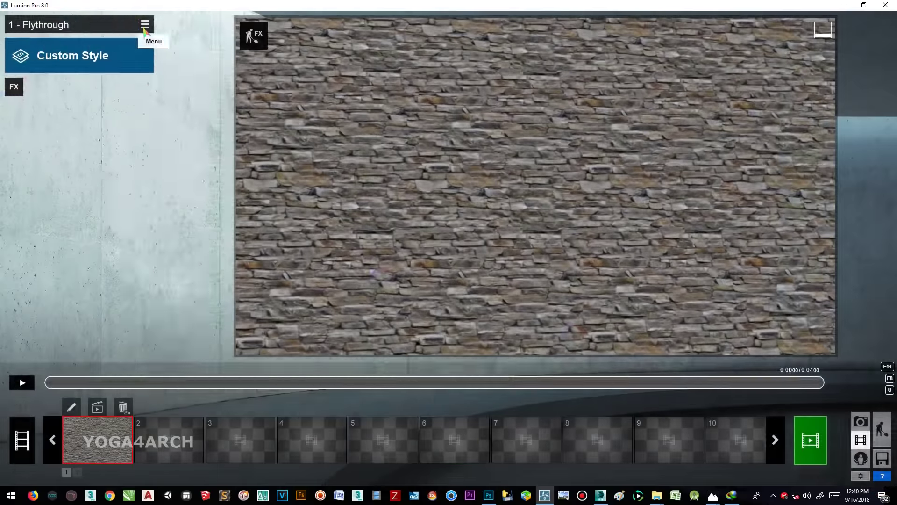
{"action": "left_click", "coordinate": [145, 24]}
{"action": "left_click", "coordinate": [166, 52]}
Step: Render the current shot at 3840x2160 with three extra output passes enabled
{"action": "left_click", "coordinate": [811, 439]}
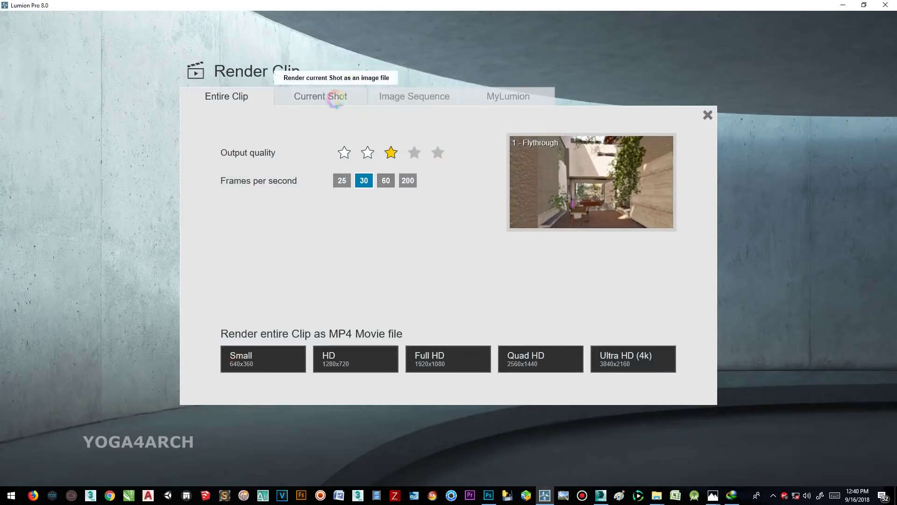
{"action": "left_click", "coordinate": [337, 104]}
{"action": "left_click", "coordinate": [452, 152]}
{"action": "left_click", "coordinate": [430, 152]}
{"action": "left_click", "coordinate": [407, 152]}
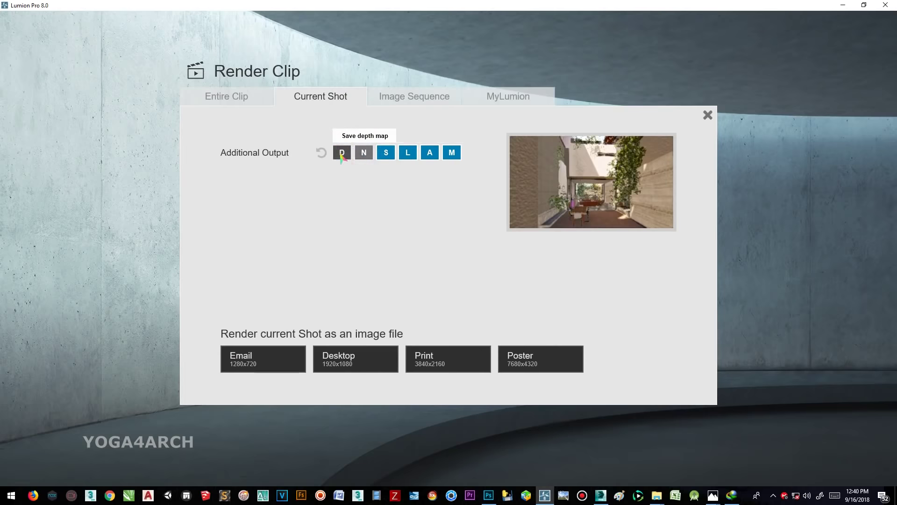
{"action": "left_click", "coordinate": [413, 365]}
{"action": "left_click", "coordinate": [774, 470]}
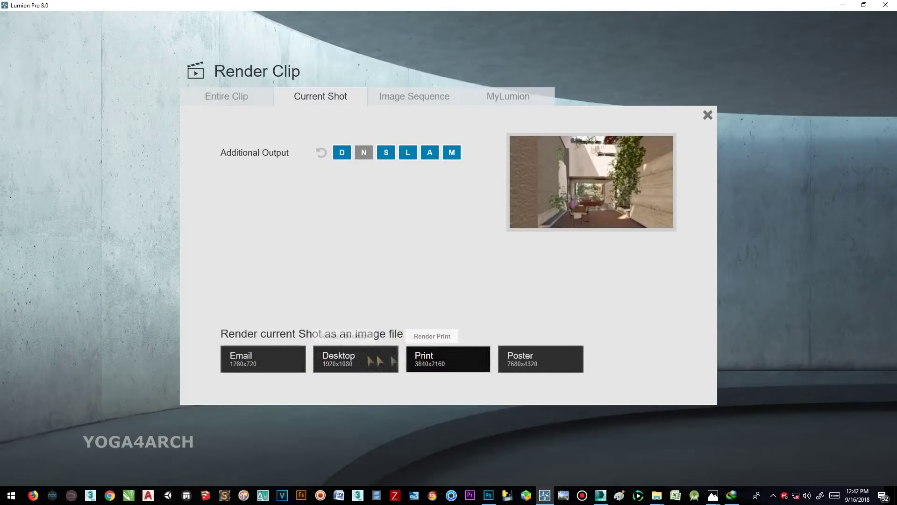
Step: Render the current shot at 3840x2160 and dismiss the finished render
{"action": "left_click", "coordinate": [448, 359]}
{"action": "key", "text": "Return"}
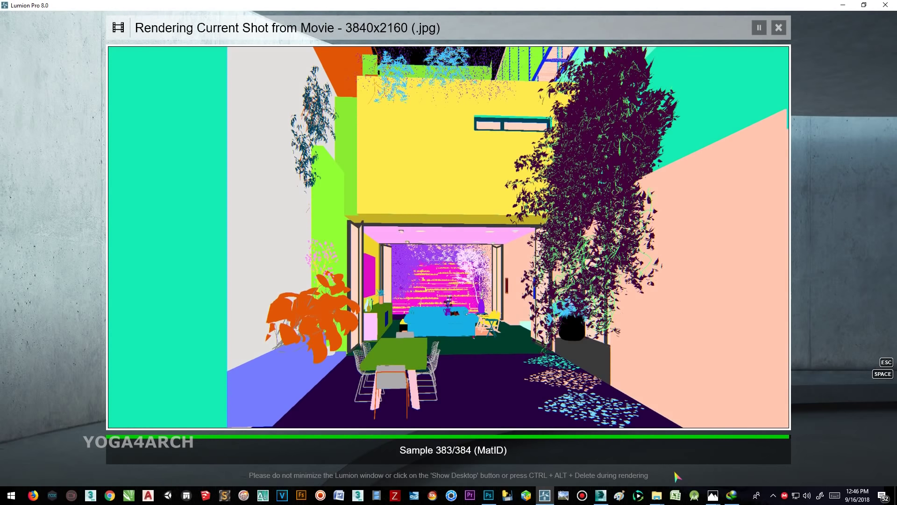
{"action": "left_click", "coordinate": [692, 407]}
Step: Save the scene as 'fn house'
{"action": "left_click", "coordinate": [882, 459]}
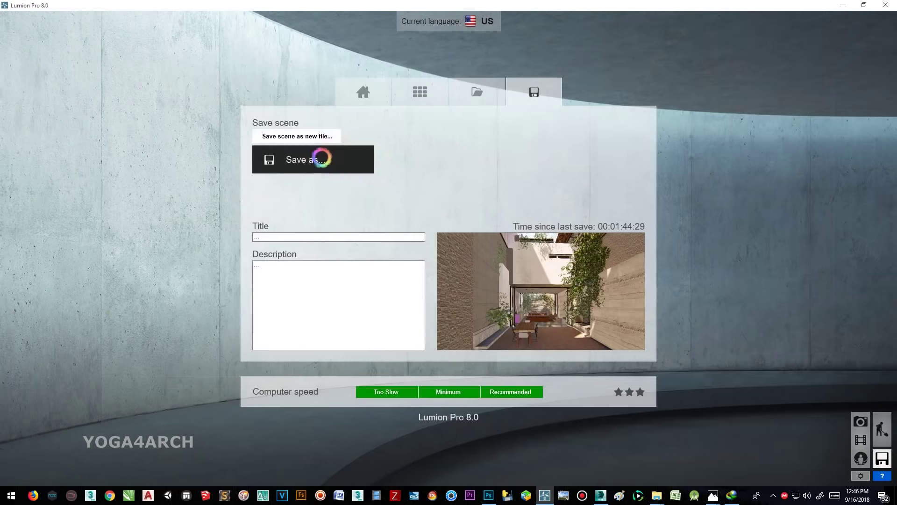
{"action": "type", "text": "fn house"}
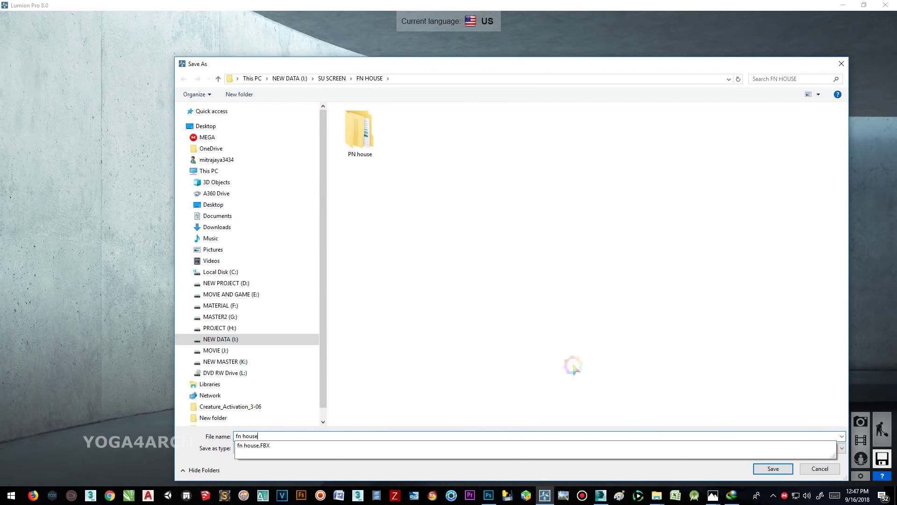
{"action": "key", "text": "Return"}
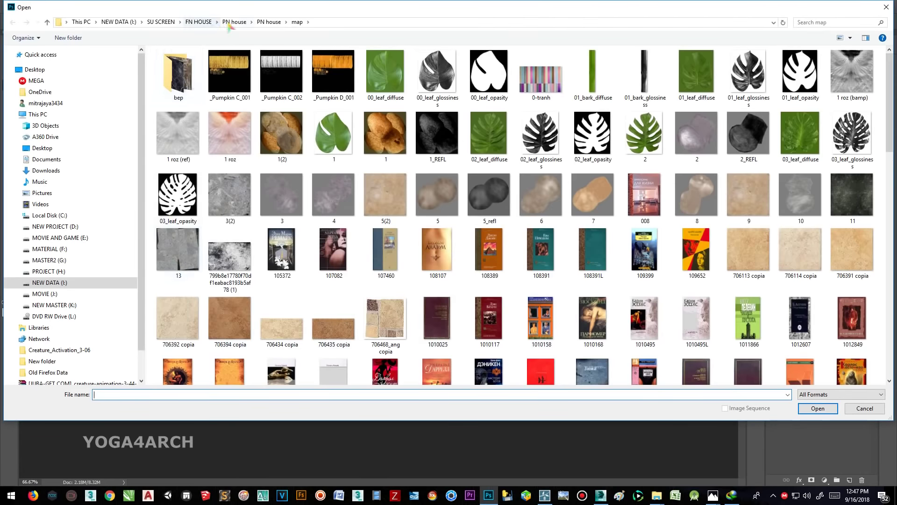
Step: Open all render passes from s to s_Specular in the FN HOUSE folder
{"action": "left_click", "coordinate": [205, 22]}
{"action": "left_click", "coordinate": [705, 75]}
{"action": "left_click", "coordinate": [243, 126], "text": "shift"}
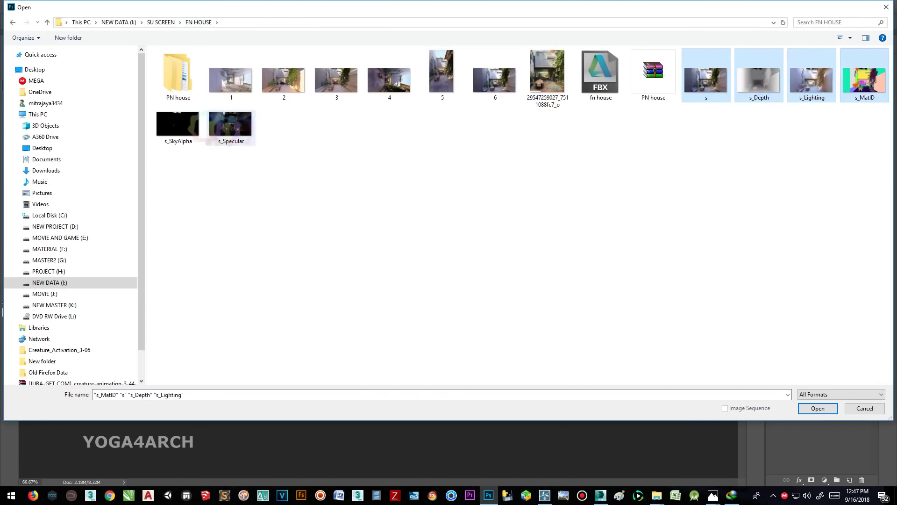
{"action": "key", "text": "Return"}
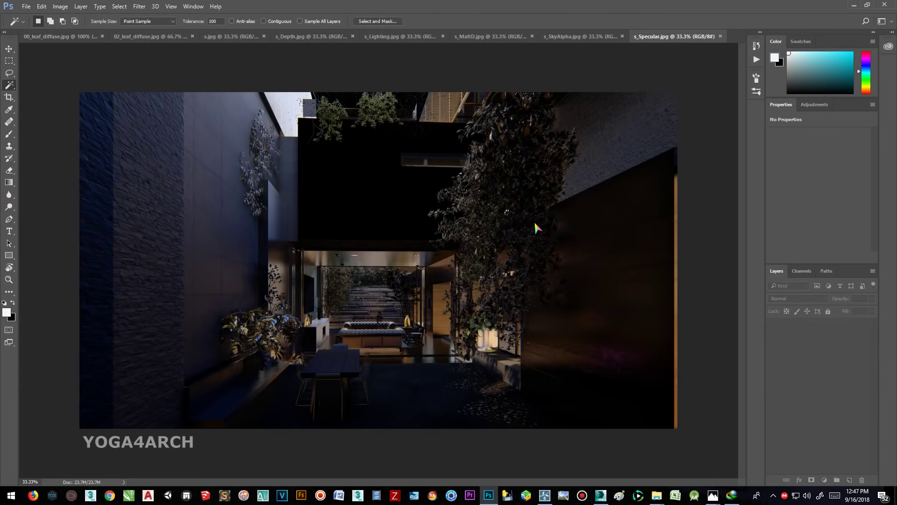
Step: Close both leaf documents without saving
{"action": "left_click", "coordinate": [121, 36]}
{"action": "left_click", "coordinate": [450, 187]}
{"action": "left_click", "coordinate": [101, 36]}
{"action": "left_click", "coordinate": [450, 187]}
Step: Move the s_Specular pass into s.jpg, blend it in Screen mode at 26% fill
{"action": "left_click", "coordinate": [523, 36]}
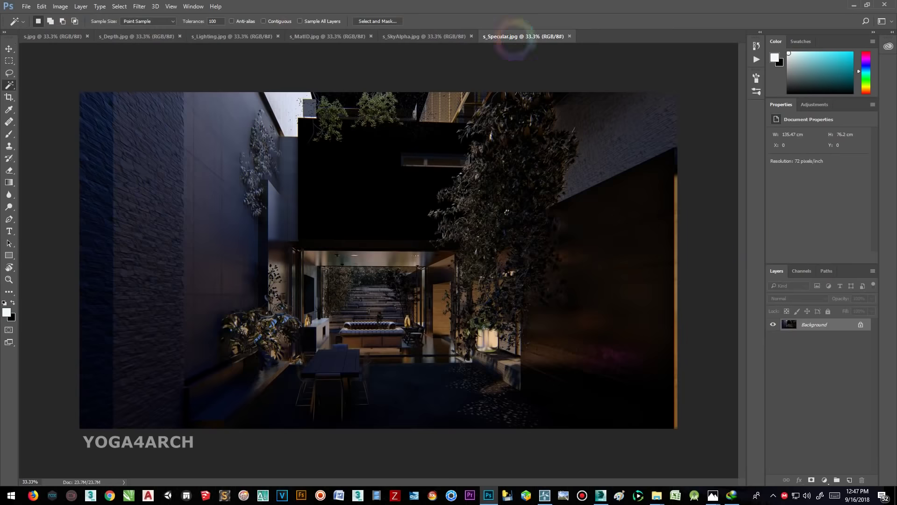
{"action": "key", "text": "v"}
{"action": "mouse_move", "coordinate": [523, 36]}
{"action": "left_mouse_down"}
{"action": "mouse_move", "coordinate": [469, 174]}
{"action": "mouse_move", "coordinate": [336, 117]}
{"action": "left_mouse_up"}
{"action": "left_click", "coordinate": [798, 298]}
{"action": "left_click", "coordinate": [792, 362]}
{"action": "left_click", "coordinate": [774, 324]}
{"action": "left_click", "coordinate": [773, 324]}
{"action": "left_click", "coordinate": [872, 311]}
{"action": "mouse_move", "coordinate": [872, 322]}
{"action": "left_mouse_down"}
{"action": "mouse_move", "coordinate": [811, 321]}
{"action": "mouse_move", "coordinate": [839, 322]}
{"action": "left_mouse_up"}
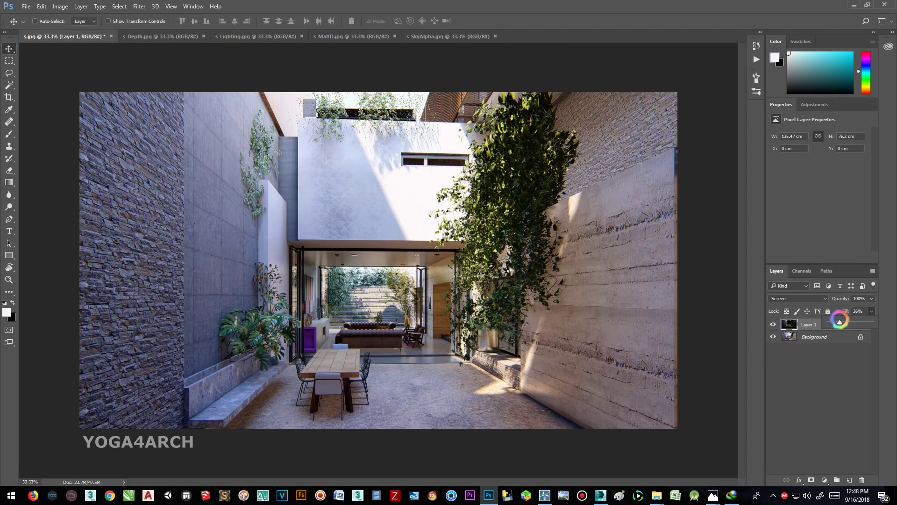
Step: Commit the specular layer at 25% fill, pick the Eraser, and toggle layers to compare
{"action": "key", "text": "Return"}
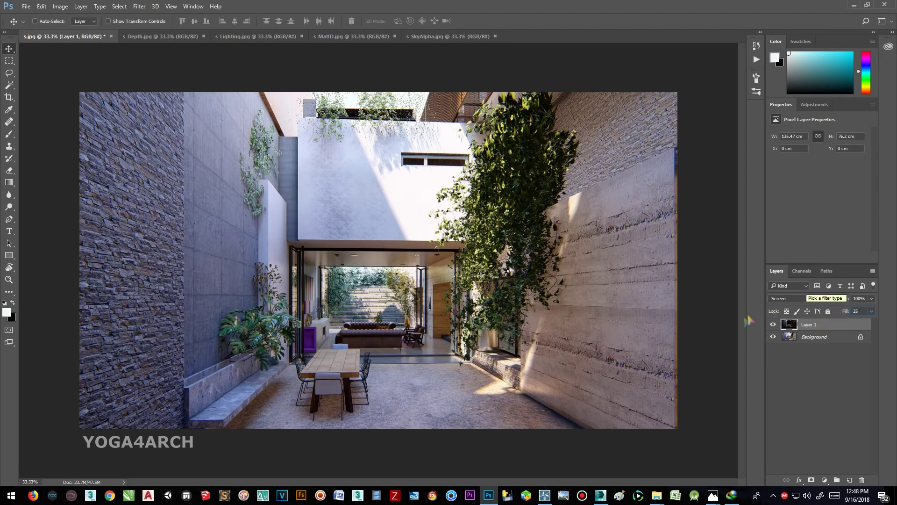
{"action": "left_click", "coordinate": [9, 171]}
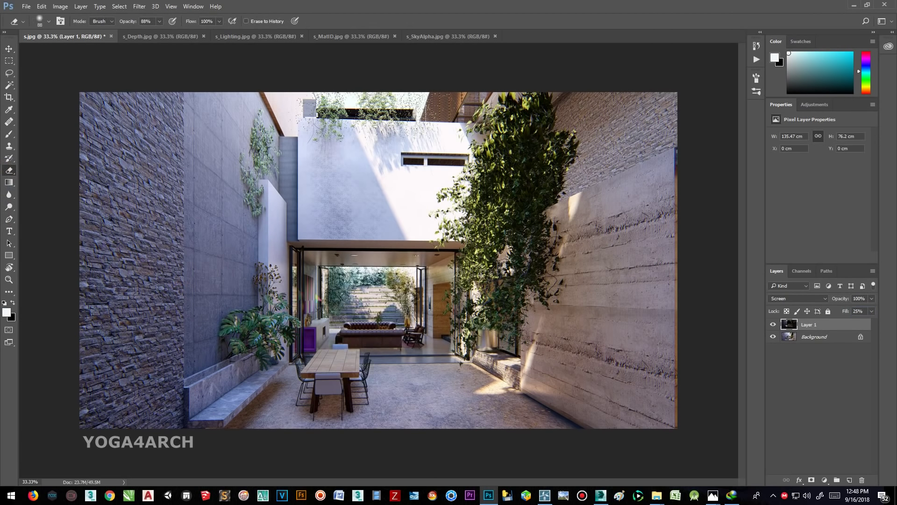
{"action": "left_click", "coordinate": [773, 325]}
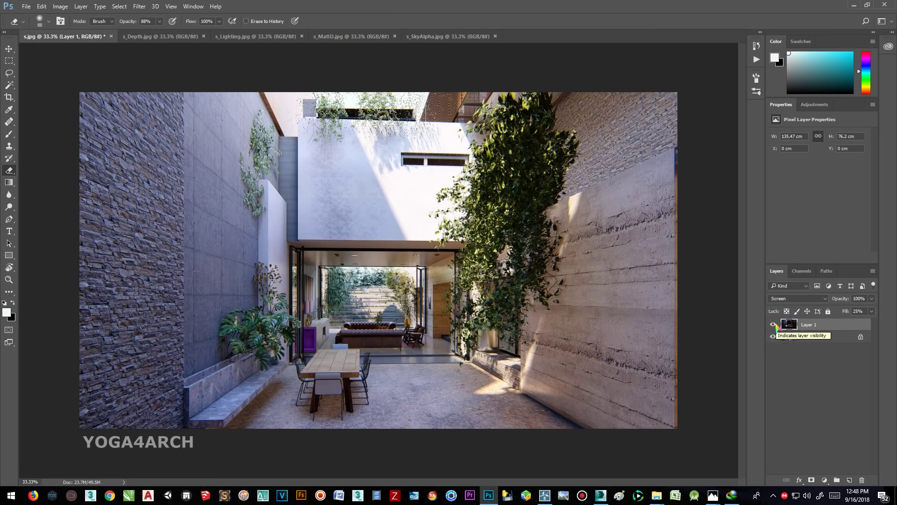
{"action": "left_click", "coordinate": [773, 336]}
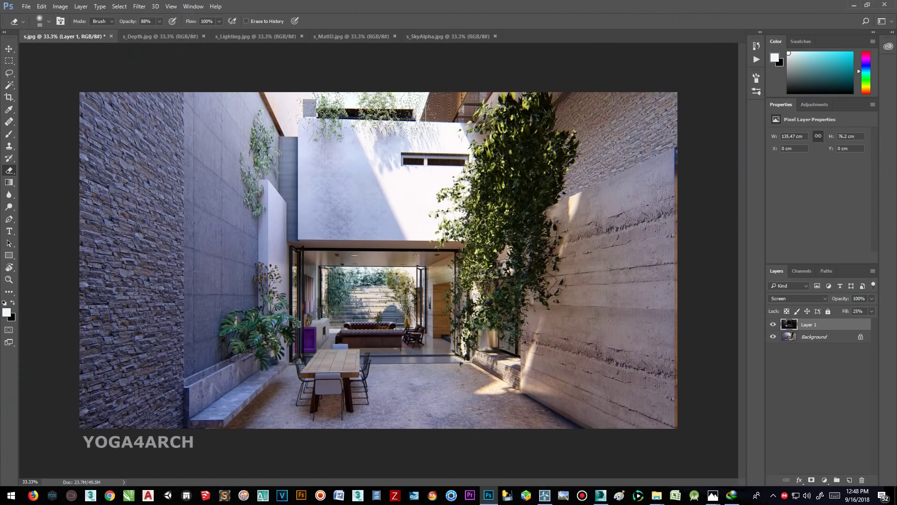
Step: Close s_Depth and drag the s_MatID pass into s.jpg as Layer 2
{"action": "left_click", "coordinate": [149, 36]}
{"action": "left_click", "coordinate": [204, 36]}
{"action": "left_click", "coordinate": [240, 36]}
{"action": "left_click_drag", "start_coordinate": [240, 36], "coordinate": [60, 62]}
{"action": "mouse_move", "coordinate": [625, 170]}
{"action": "left_mouse_down"}
{"action": "mouse_move", "coordinate": [527, 150]}
{"action": "mouse_move", "coordinate": [674, 142]}
{"action": "left_mouse_up"}
Step: Copy the s_Lighting and s_SkyAlpha passes into s.jpg as Layers 3 and 4
{"action": "left_click", "coordinate": [148, 36]}
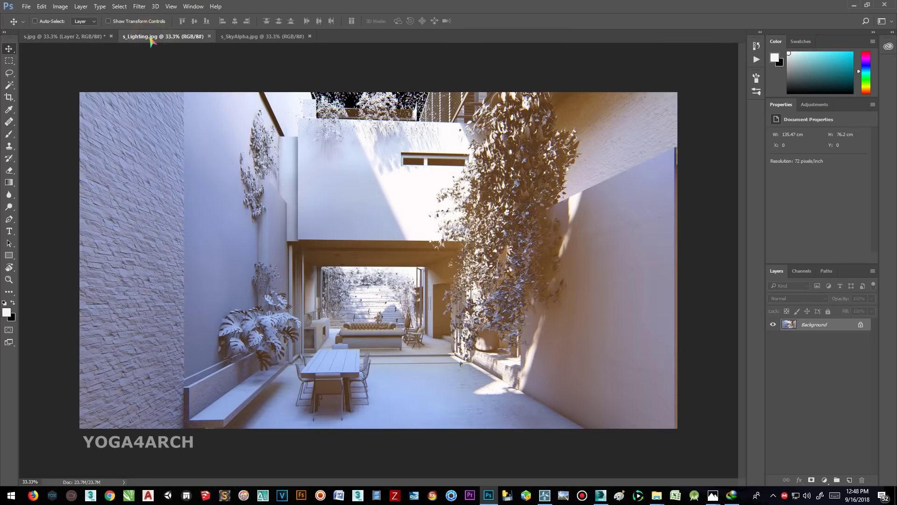
{"action": "left_click_drag", "start_coordinate": [179, 52], "coordinate": [397, 164]}
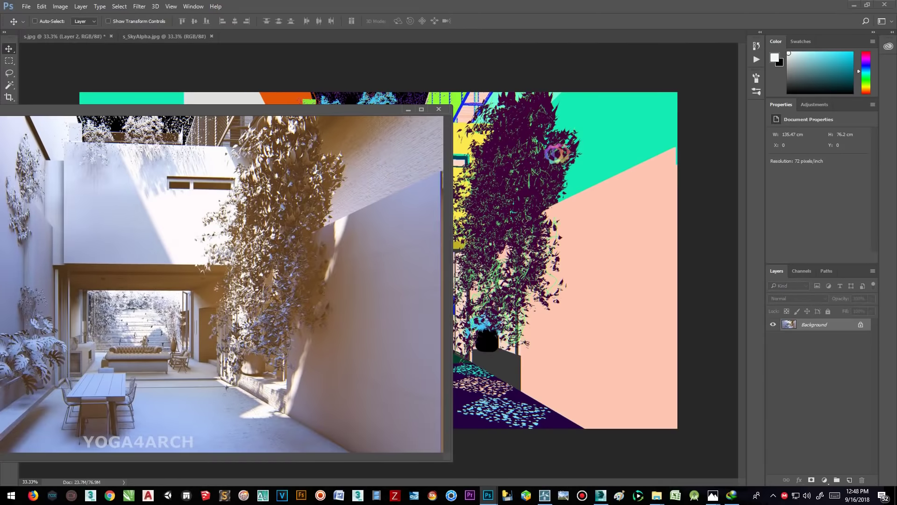
{"action": "left_click_drag", "start_coordinate": [557, 153], "coordinate": [616, 161]}
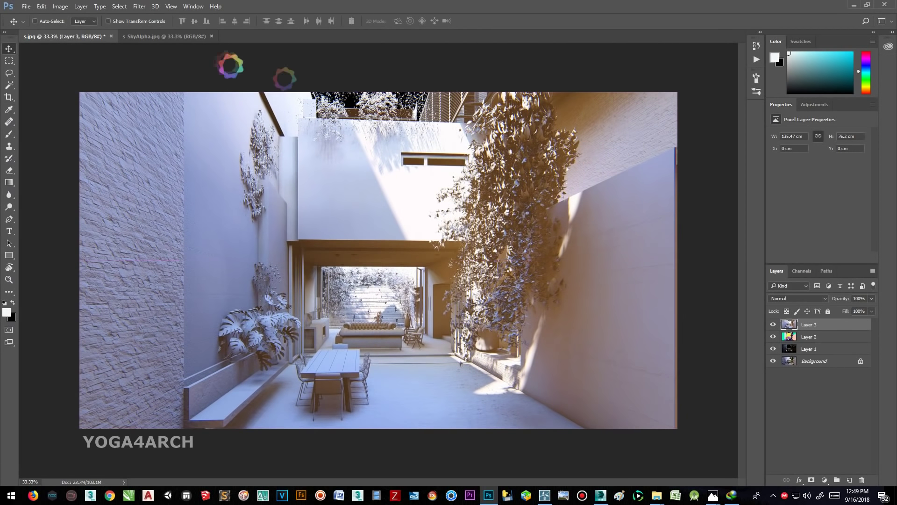
{"action": "left_click", "coordinate": [165, 36]}
{"action": "mouse_move", "coordinate": [167, 42]}
{"action": "left_mouse_down"}
{"action": "mouse_move", "coordinate": [553, 161]}
{"action": "mouse_move", "coordinate": [633, 147]}
{"action": "left_mouse_up"}
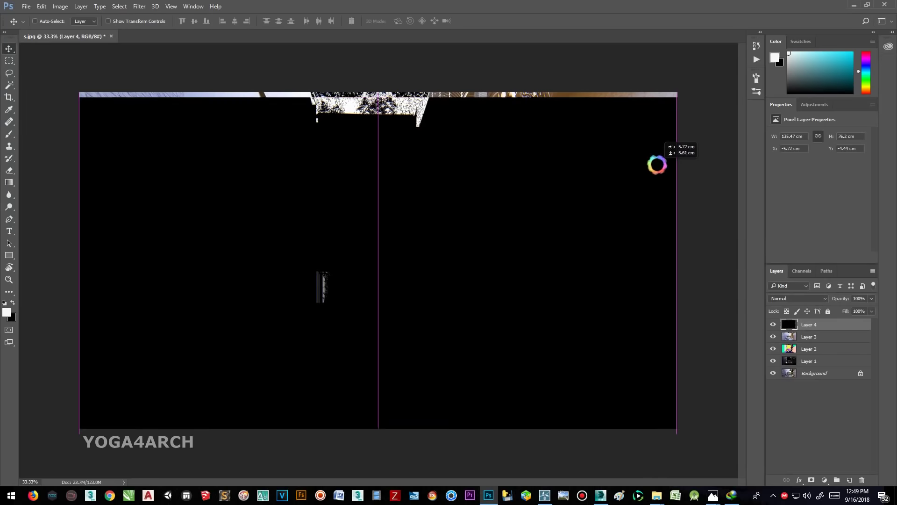
Step: Reorder the layers, hide the material-ID and sky-alpha layers, and select Layer 3
{"action": "left_click_drag", "start_coordinate": [846, 324], "coordinate": [836, 337]}
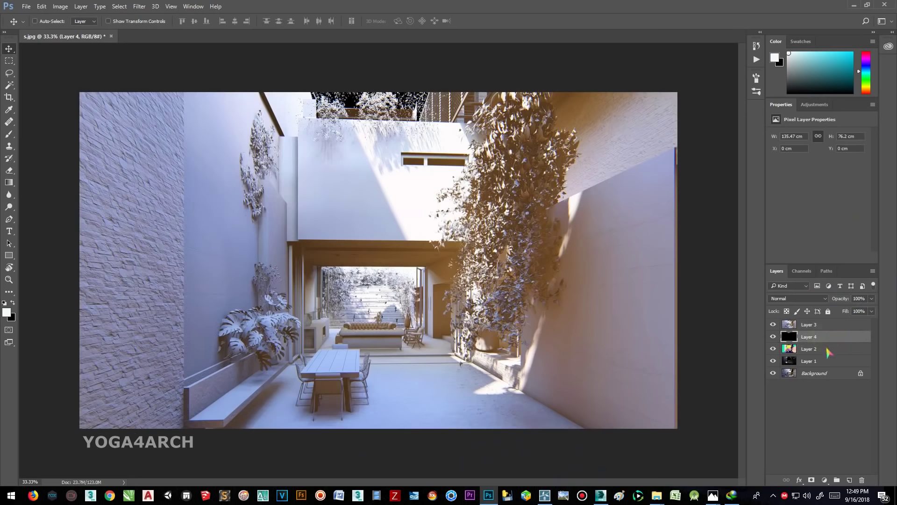
{"action": "double_click", "coordinate": [828, 351]}
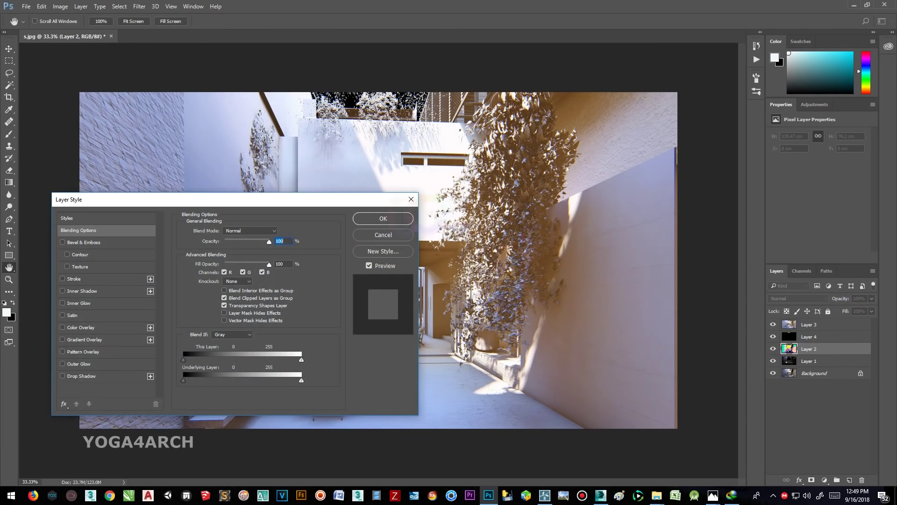
{"action": "left_click", "coordinate": [383, 218]}
{"action": "left_click_drag", "start_coordinate": [829, 348], "coordinate": [822, 323]}
{"action": "left_click", "coordinate": [773, 324]}
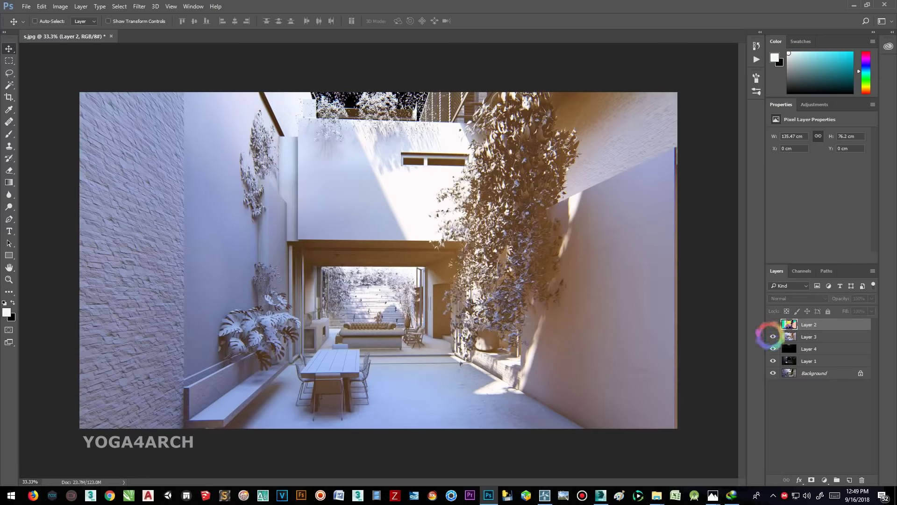
{"action": "left_click", "coordinate": [773, 336]}
{"action": "left_click_drag", "start_coordinate": [789, 348], "coordinate": [791, 336]}
{"action": "left_click", "coordinate": [773, 337]}
{"action": "left_click", "coordinate": [773, 348]}
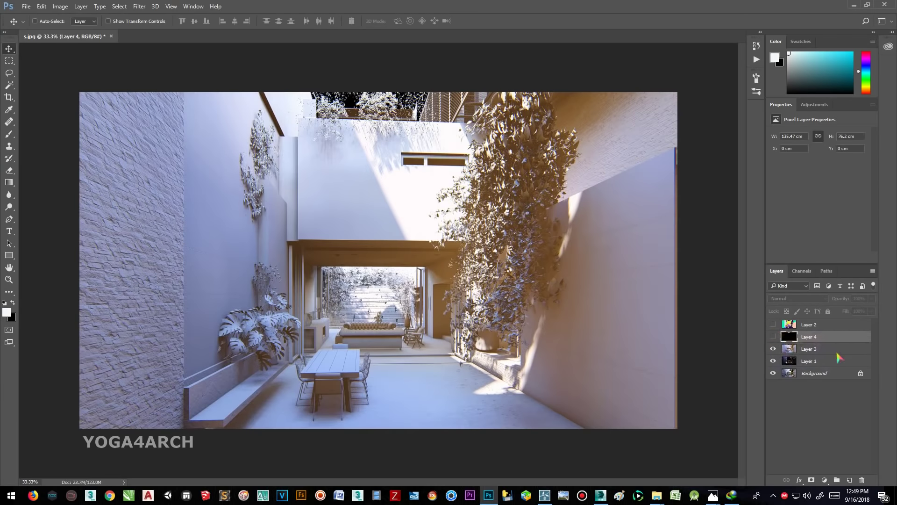
{"action": "left_click", "coordinate": [822, 348]}
{"action": "left_click", "coordinate": [60, 6]}
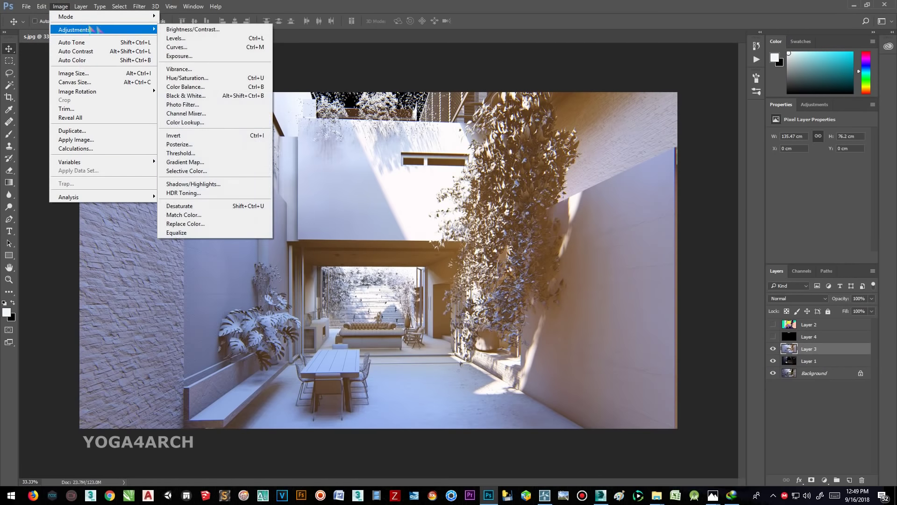
Step: Convert the lighting layer to greyscale and apply a Curves adjustment darkening shadows, brightening midtones
{"action": "left_click", "coordinate": [186, 95]}
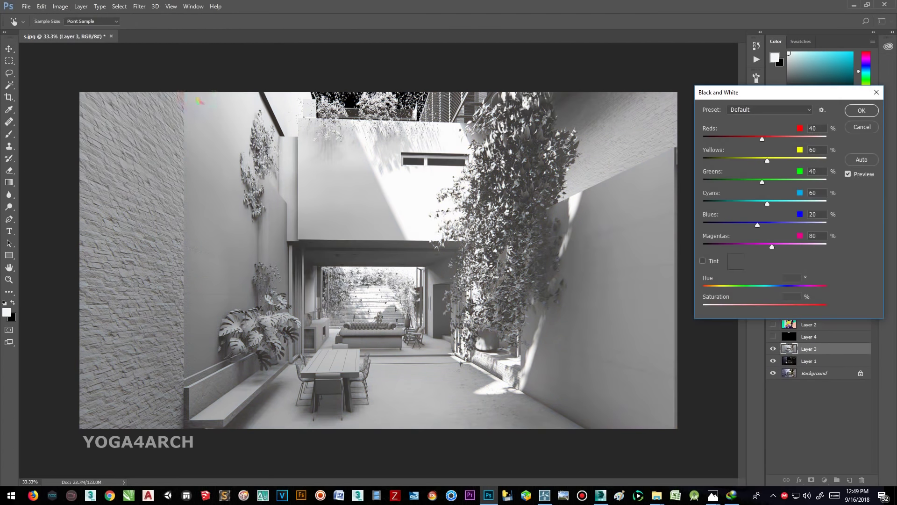
{"action": "left_click", "coordinate": [858, 113]}
{"action": "left_click", "coordinate": [60, 6]}
{"action": "mouse_move", "coordinate": [105, 29]}
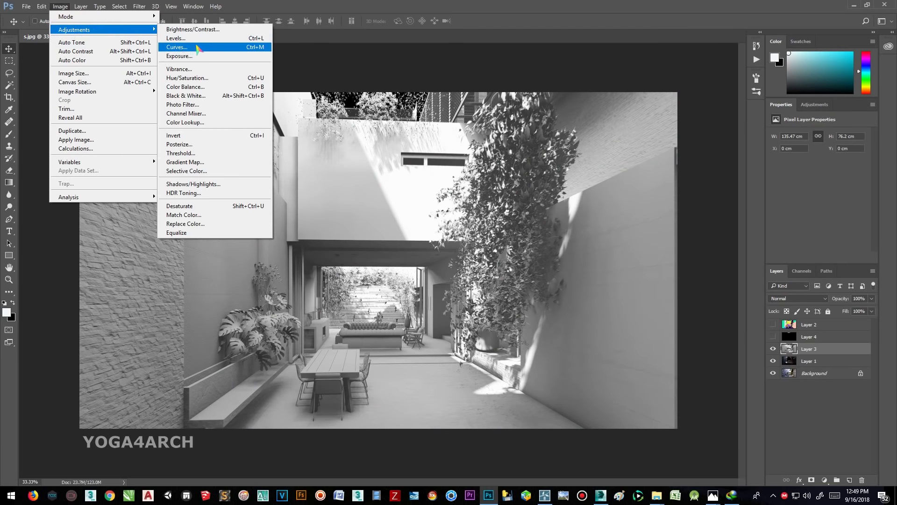
{"action": "left_click", "coordinate": [177, 47]}
{"action": "left_click_drag", "start_coordinate": [379, 223], "coordinate": [379, 237]}
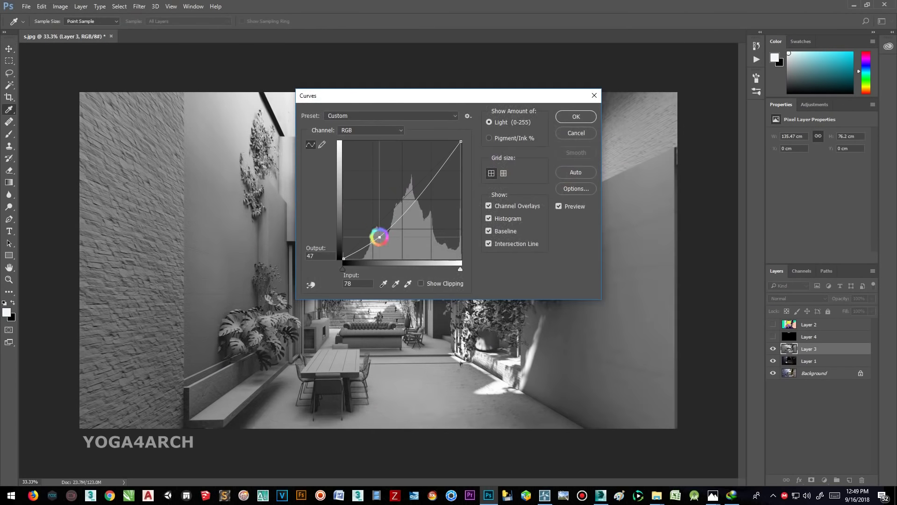
{"action": "left_click_drag", "start_coordinate": [415, 200], "coordinate": [399, 183]}
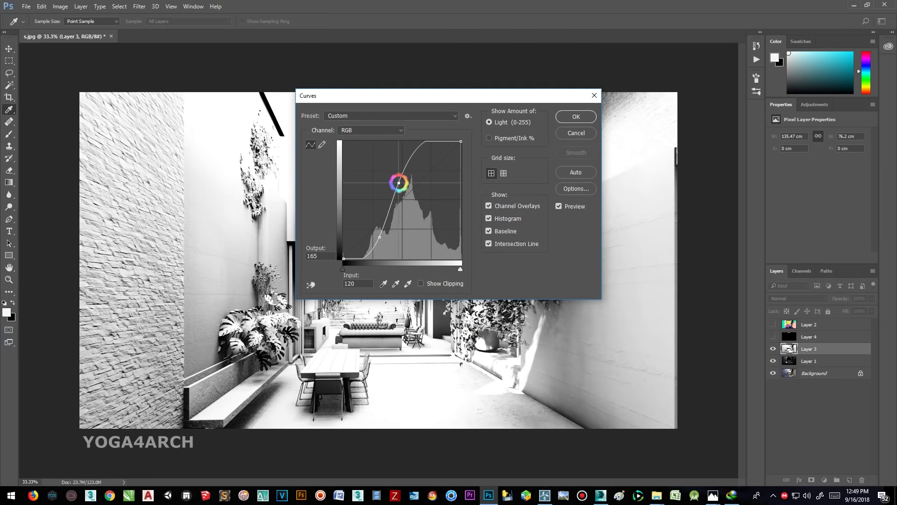
{"action": "left_click", "coordinate": [576, 116]}
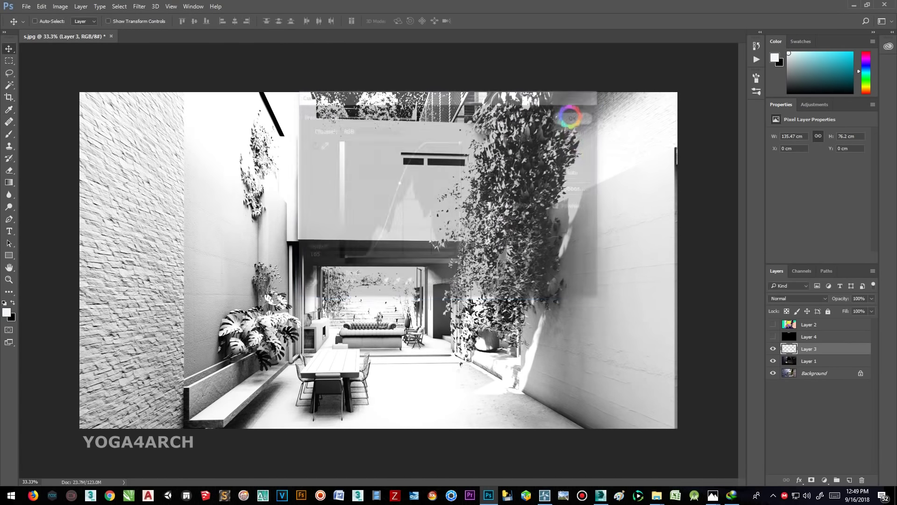
Step: Blend the lighting layer in Multiply mode and lower its fill to 48%
{"action": "left_click", "coordinate": [800, 298]}
{"action": "left_click", "coordinate": [776, 357]}
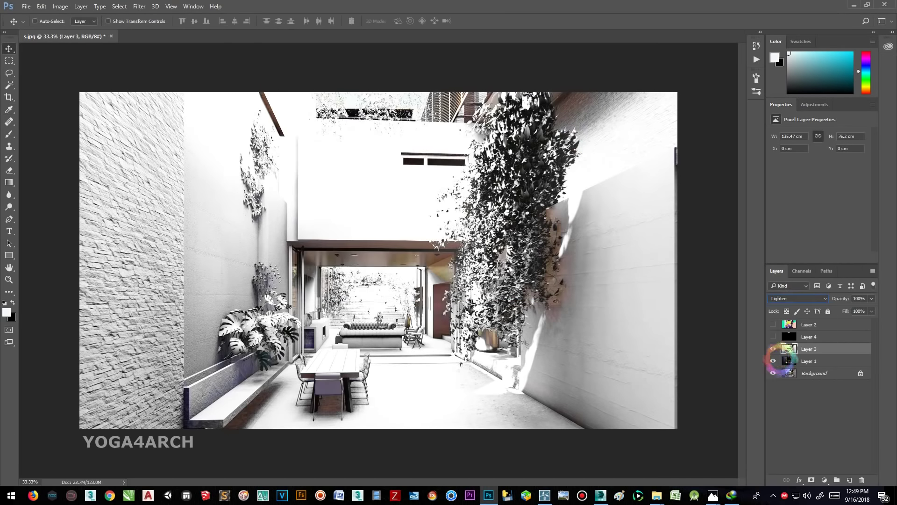
{"action": "left_click", "coordinate": [799, 298]}
{"action": "left_click", "coordinate": [790, 329]}
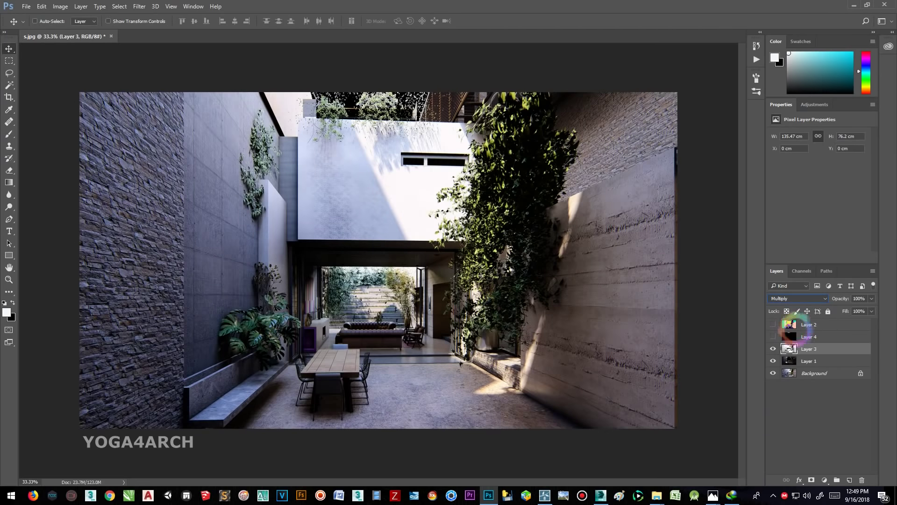
{"action": "left_click", "coordinate": [773, 349]}
{"action": "left_click", "coordinate": [773, 349]}
{"action": "left_click", "coordinate": [773, 349]}
{"action": "left_click", "coordinate": [872, 311]}
{"action": "mouse_move", "coordinate": [872, 322]}
{"action": "left_mouse_down"}
{"action": "mouse_move", "coordinate": [808, 323]}
{"action": "mouse_move", "coordinate": [855, 321]}
{"action": "mouse_move", "coordinate": [846, 322]}
{"action": "left_mouse_up"}
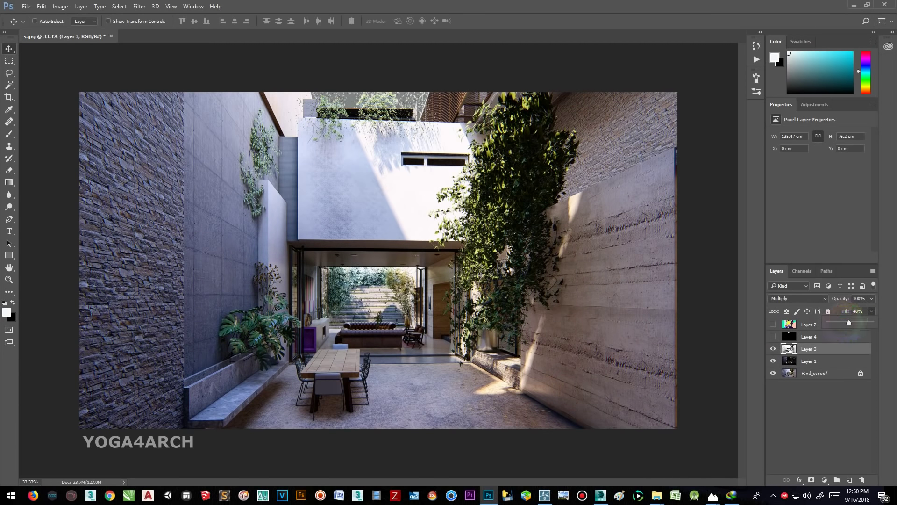
Step: Compare against the reference courtyard photo, then return to Photoshop
{"action": "left_click", "coordinate": [709, 486]}
{"action": "left_click", "coordinate": [705, 444]}
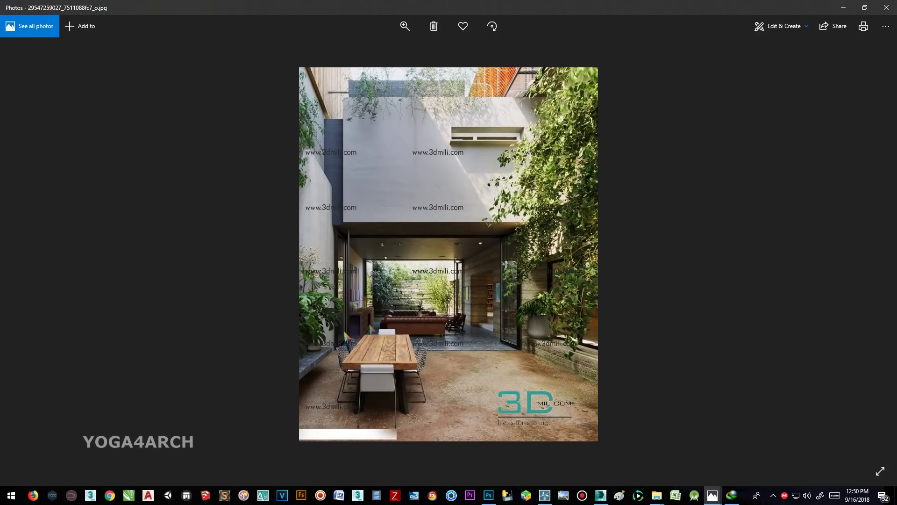
{"action": "left_click", "coordinate": [843, 8]}
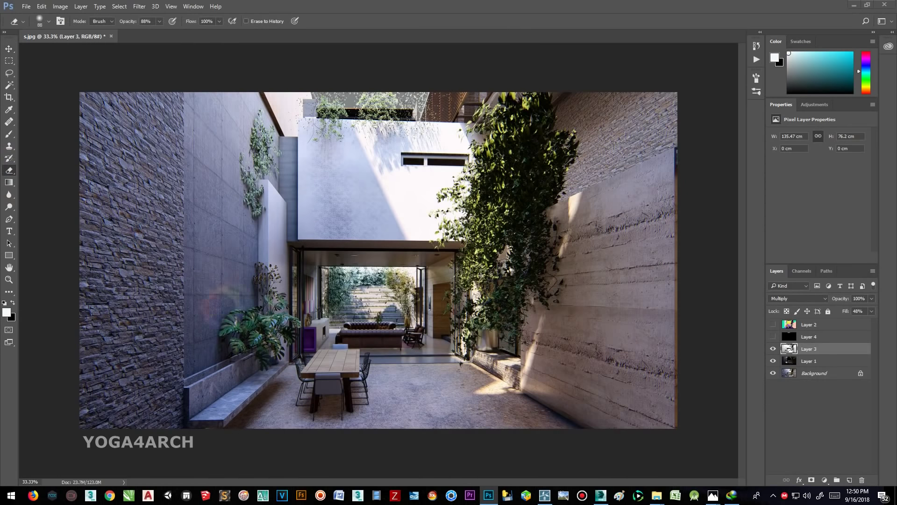
Step: Set the Eraser to 401 px and erase Layer 3's dark shading over the plants
{"action": "right_click", "coordinate": [286, 248]}
{"action": "key", "text": "Return"}
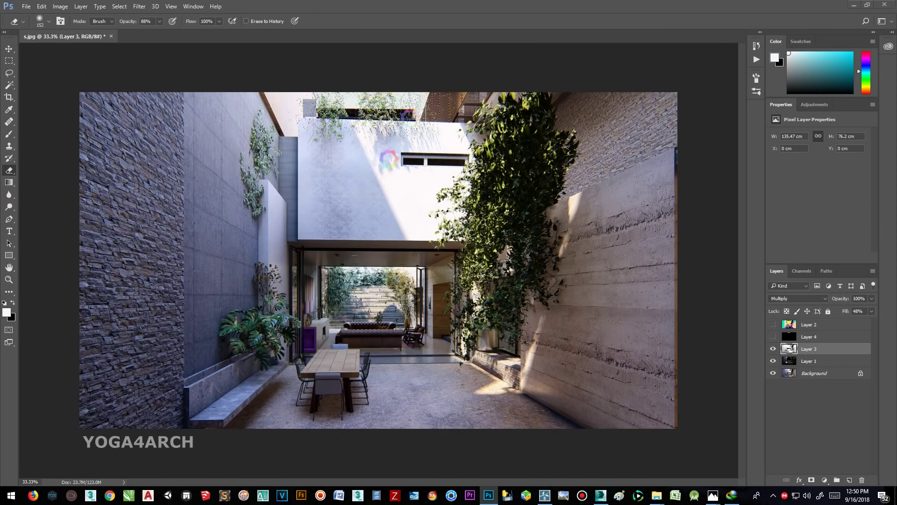
{"action": "right_click", "coordinate": [546, 201]}
{"action": "key", "text": "Return"}
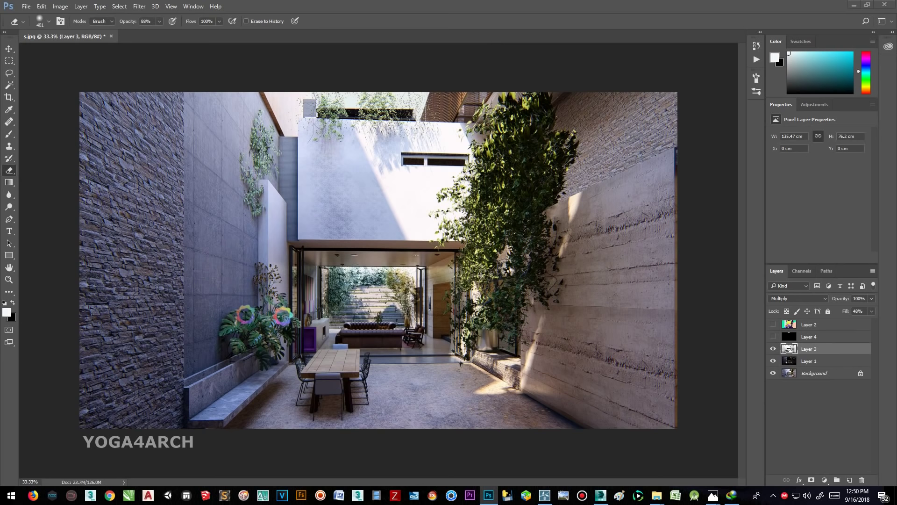
{"action": "left_click_drag", "start_coordinate": [421, 279], "coordinate": [405, 290]}
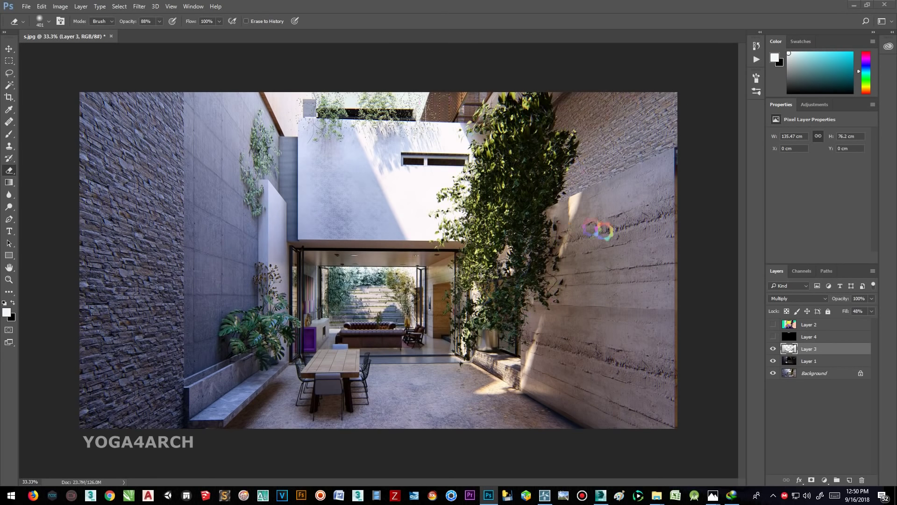
Step: Toggle Layer 3 to compare the wall shading, then select Layer 3, Layer 1 and Background
{"action": "left_click", "coordinate": [773, 349]}
{"action": "left_click", "coordinate": [773, 349]}
{"action": "left_click", "coordinate": [773, 361]}
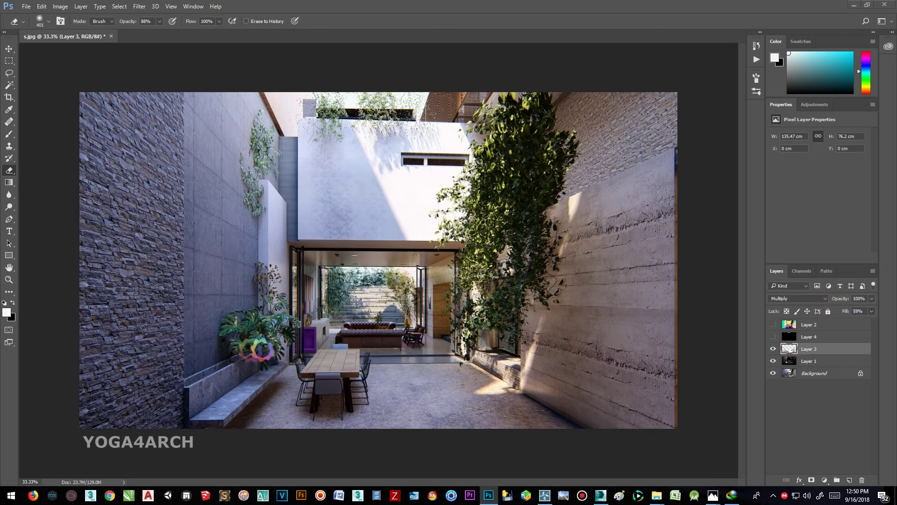
{"action": "left_click", "coordinate": [41, 7]}
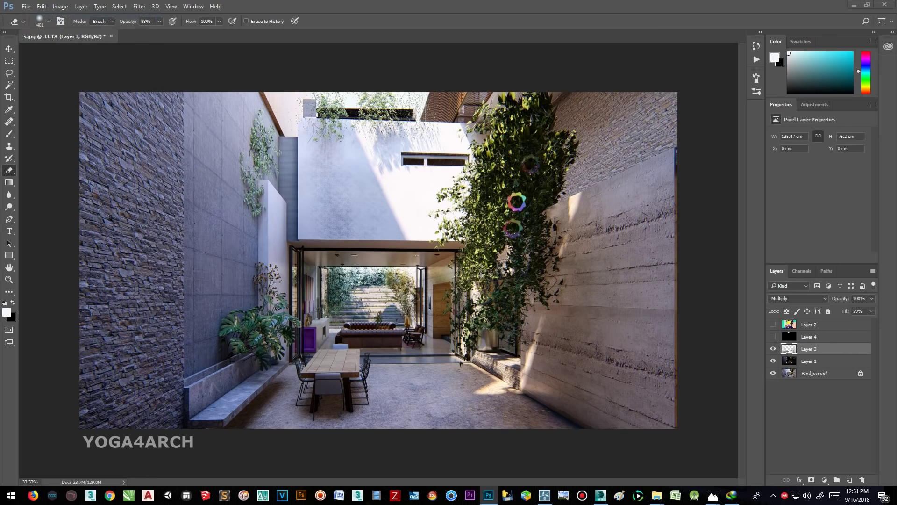
{"action": "left_click", "coordinate": [772, 349]}
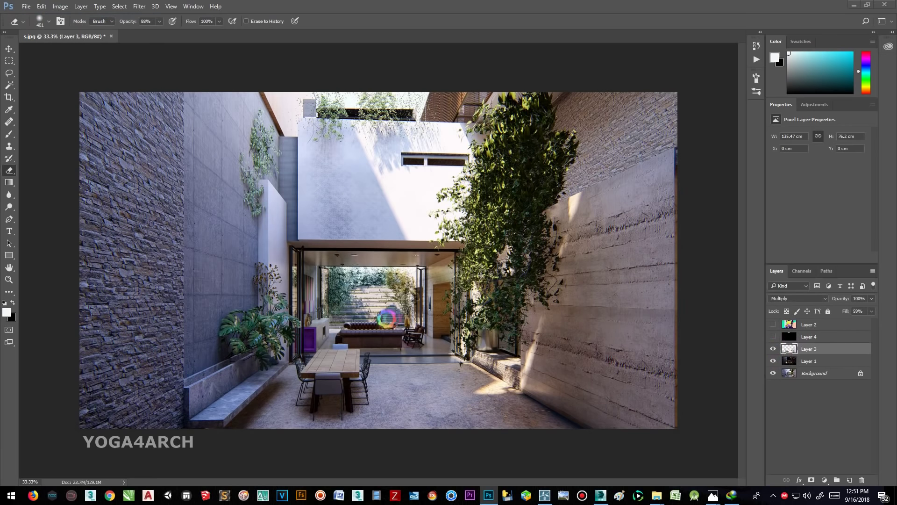
{"action": "left_click", "coordinate": [773, 348]}
{"action": "left_click", "coordinate": [773, 348]}
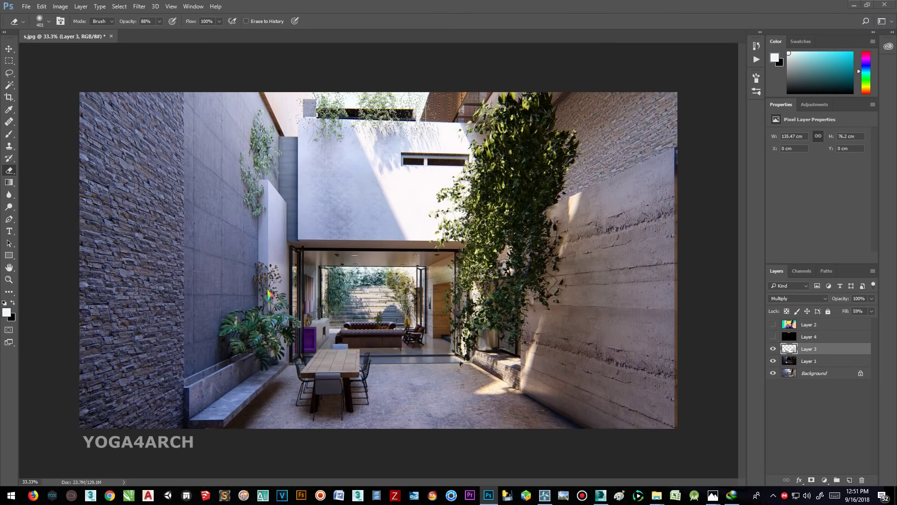
{"action": "left_click", "coordinate": [823, 374], "text": "shift"}
Step: Duplicate the selected layers and merge the copies into a single Layer 3 copy
{"action": "key", "text": "ctrl+j"}
{"action": "right_click", "coordinate": [832, 374]}
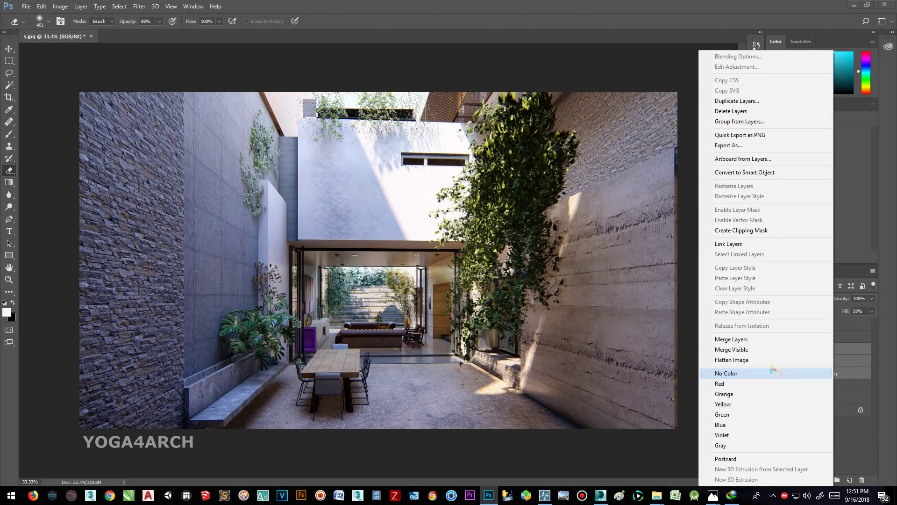
{"action": "left_click", "coordinate": [749, 339]}
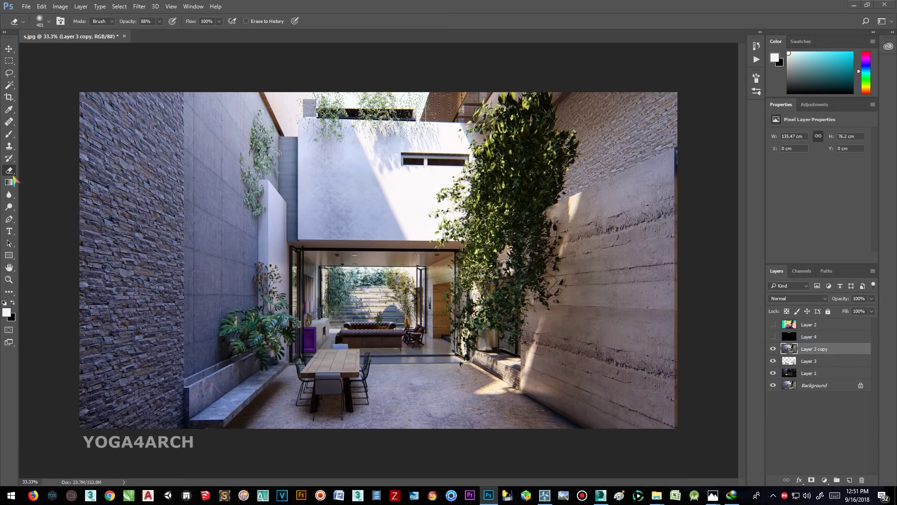
Step: Crop the image to a narrow 64.77 × 76.2 cm portrait frame around the courtyard
{"action": "key", "text": "c"}
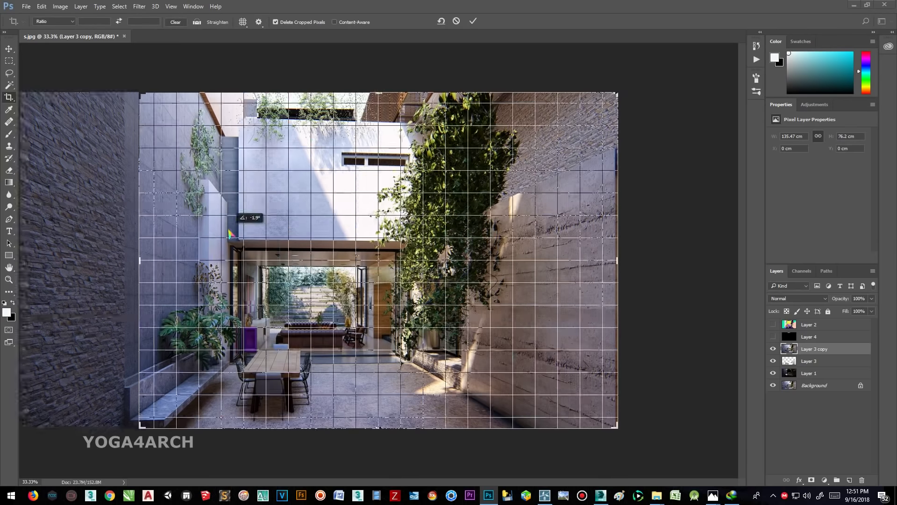
{"action": "left_click_drag", "start_coordinate": [48, 114], "coordinate": [150, 280]}
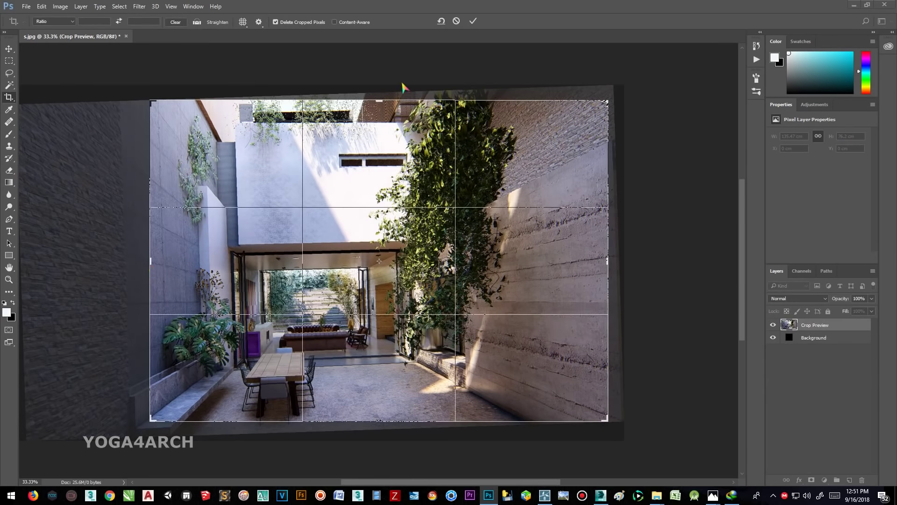
{"action": "left_click", "coordinate": [440, 23]}
{"action": "left_click_drag", "start_coordinate": [680, 265], "coordinate": [593, 262]}
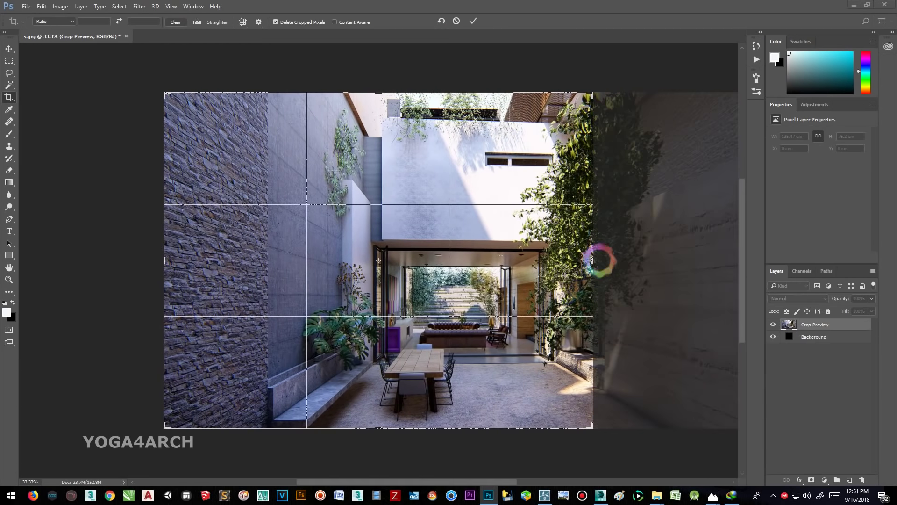
{"action": "mouse_move", "coordinate": [712, 495]}
{"action": "left_click", "coordinate": [699, 450]}
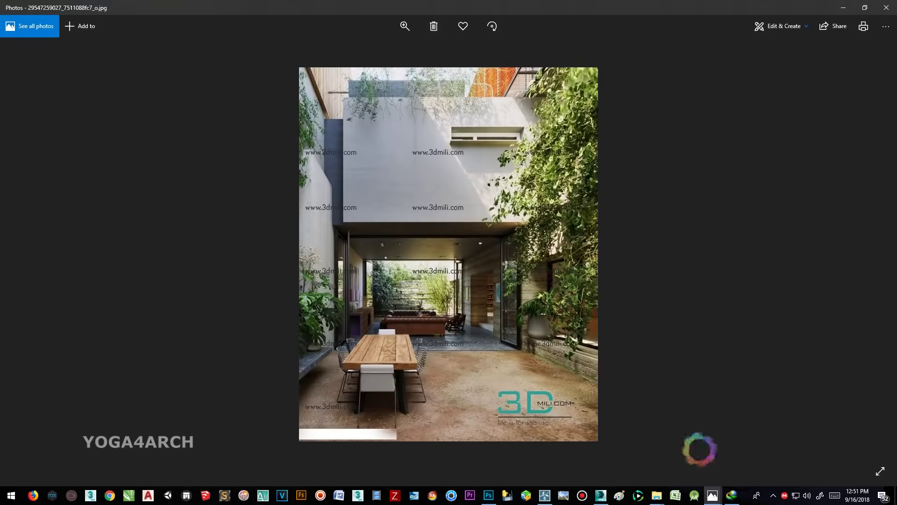
{"action": "left_click", "coordinate": [844, 8]}
{"action": "mouse_move", "coordinate": [165, 267]}
{"action": "left_mouse_down"}
{"action": "mouse_move", "coordinate": [217, 201]}
{"action": "mouse_move", "coordinate": [246, 201]}
{"action": "left_mouse_up"}
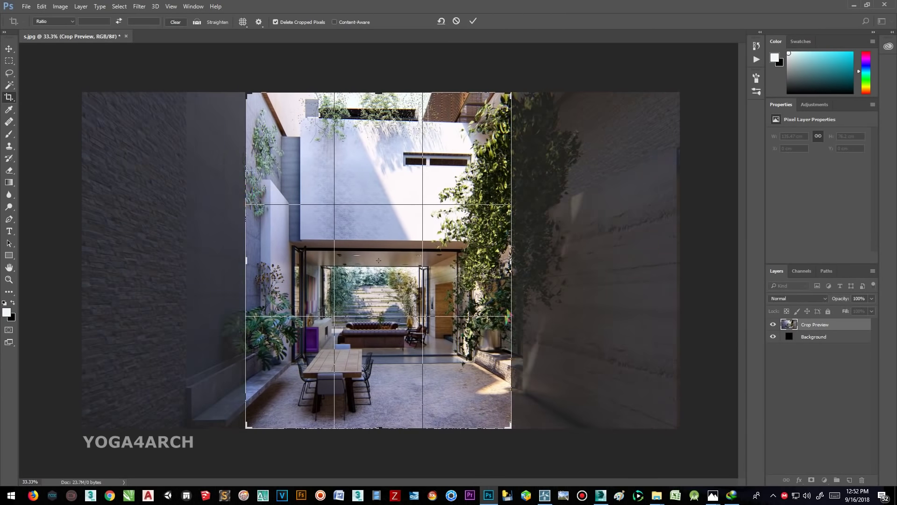
{"action": "mouse_move", "coordinate": [511, 258]}
{"action": "left_mouse_down"}
{"action": "mouse_move", "coordinate": [518, 266]}
{"action": "mouse_move", "coordinate": [518, 258]}
{"action": "left_mouse_up"}
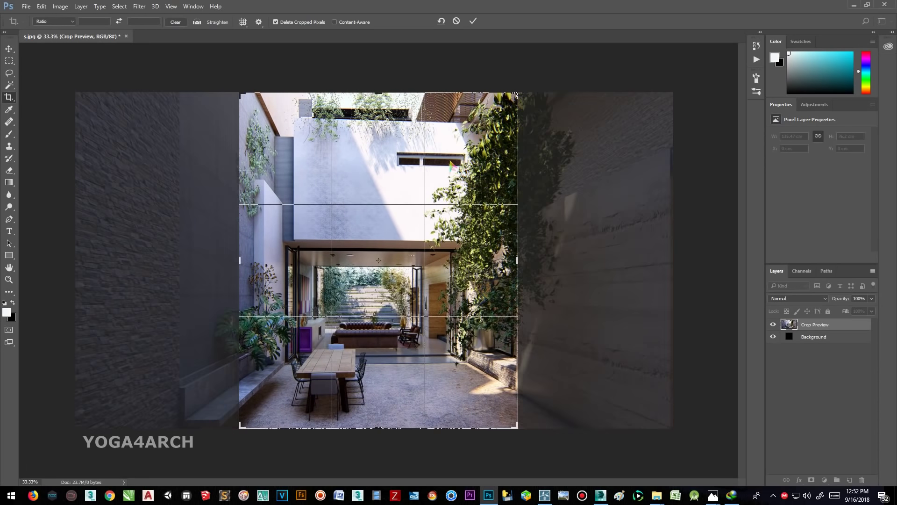
{"action": "left_click_drag", "start_coordinate": [229, 269], "coordinate": [230, 261]}
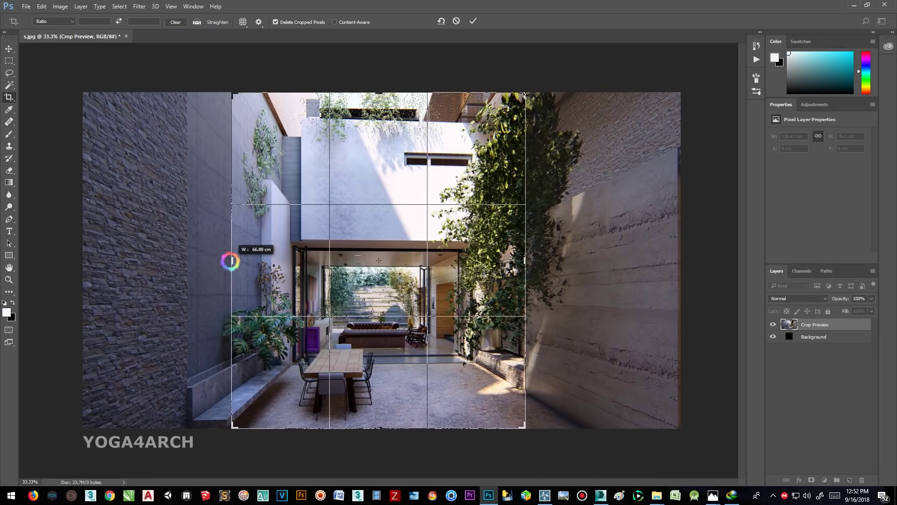
{"action": "left_click_drag", "start_coordinate": [230, 260], "coordinate": [233, 259]}
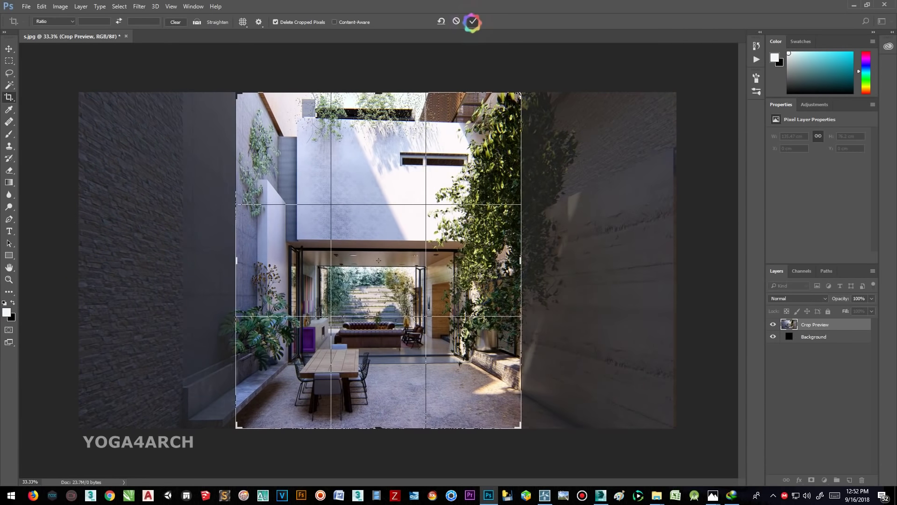
{"action": "left_click", "coordinate": [473, 21]}
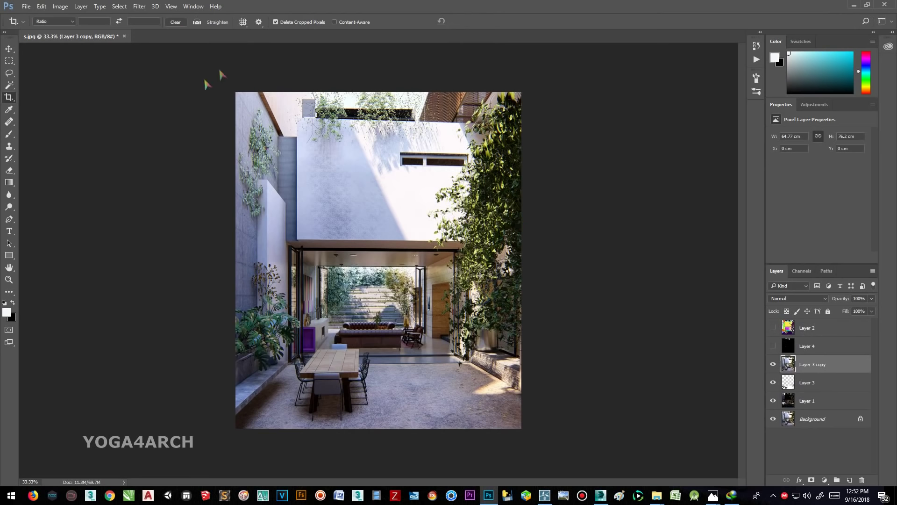
{"action": "left_click", "coordinate": [140, 6]}
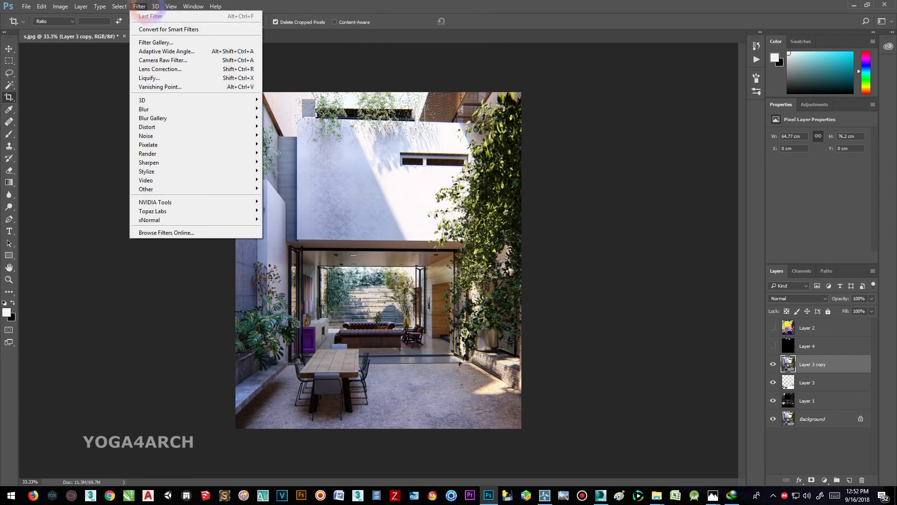
Step: In Camera Raw, apply Auto tone and Auto white balance, then ease Temperature to +8
{"action": "left_click", "coordinate": [178, 60]}
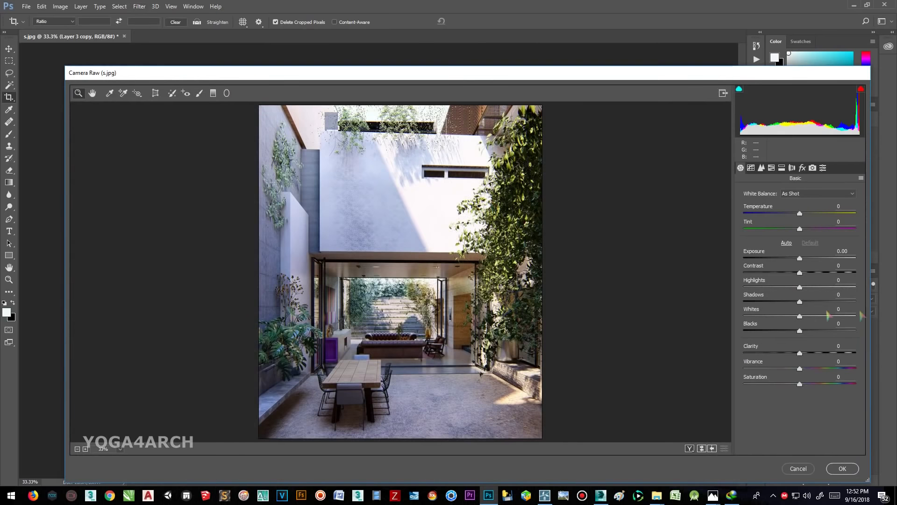
{"action": "left_click", "coordinate": [786, 243]}
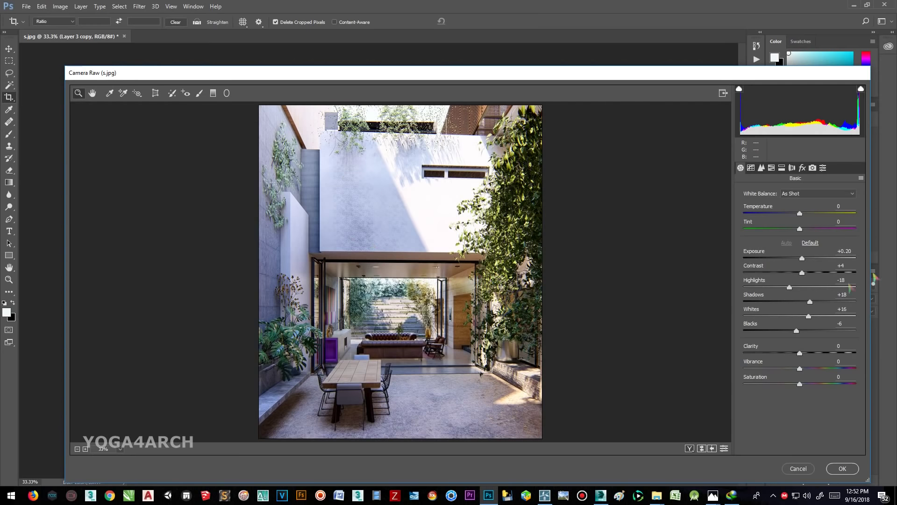
{"action": "left_click", "coordinate": [817, 194]}
{"action": "left_click", "coordinate": [795, 202]}
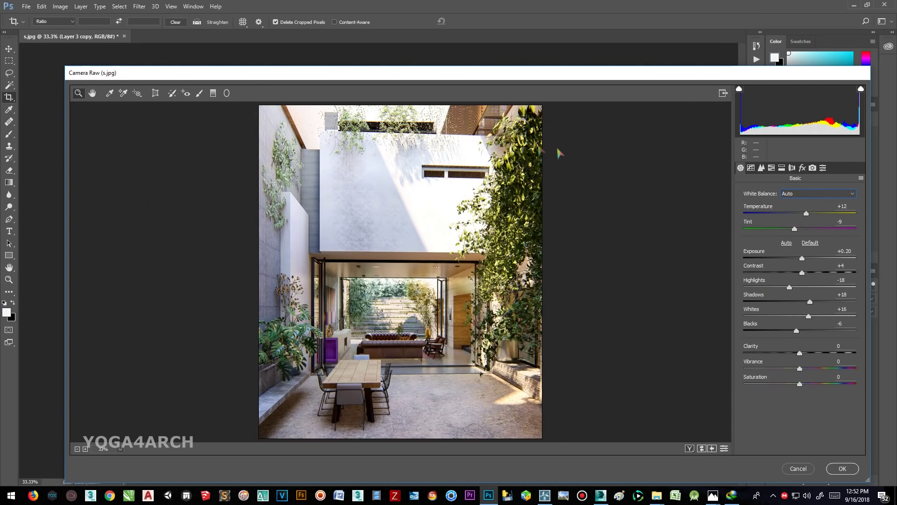
{"action": "left_click_drag", "start_coordinate": [807, 214], "coordinate": [805, 213]}
Step: Cut Greens saturation to -59, adjust Oranges, and desaturate Aquas and Purples (-48)
{"action": "left_click", "coordinate": [761, 167]}
{"action": "left_click", "coordinate": [782, 167]}
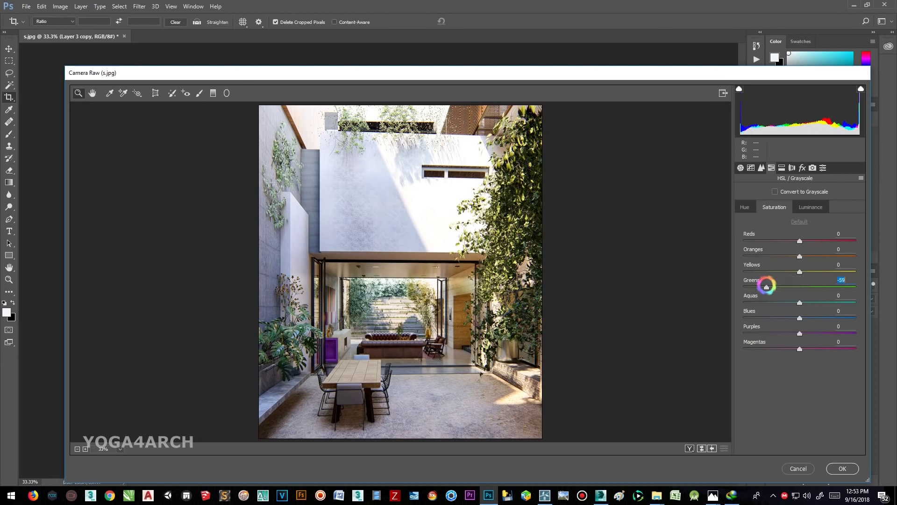
{"action": "left_click_drag", "start_coordinate": [848, 286], "coordinate": [773, 286]}
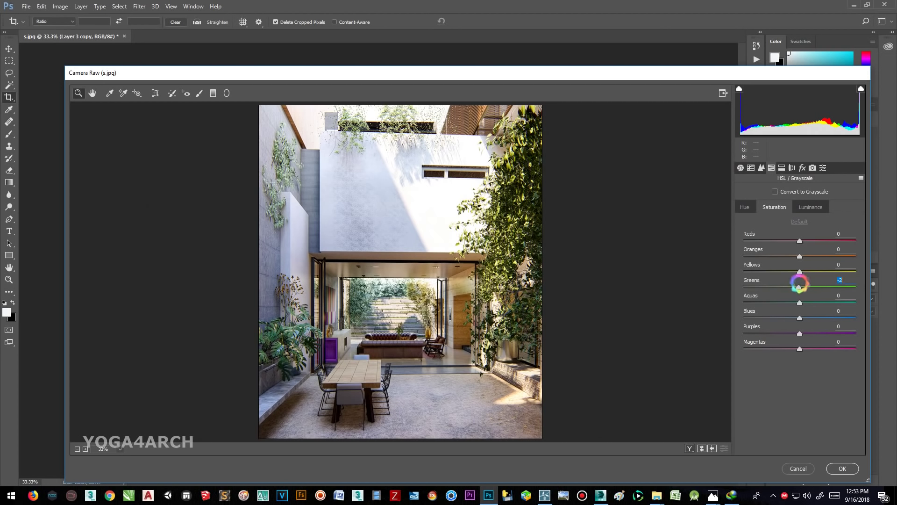
{"action": "mouse_move", "coordinate": [712, 495]}
{"action": "left_click", "coordinate": [708, 453]}
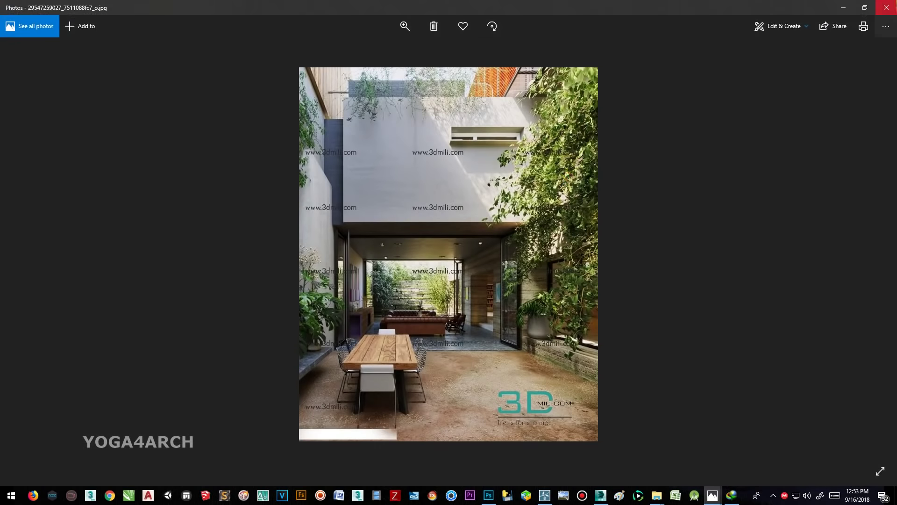
{"action": "left_click", "coordinate": [843, 8]}
{"action": "mouse_move", "coordinate": [811, 287]}
{"action": "left_mouse_down"}
{"action": "mouse_move", "coordinate": [773, 287]}
{"action": "mouse_move", "coordinate": [807, 287]}
{"action": "left_mouse_up"}
{"action": "mouse_move", "coordinate": [800, 256]}
{"action": "left_mouse_down"}
{"action": "mouse_move", "coordinate": [776, 256]}
{"action": "mouse_move", "coordinate": [813, 256]}
{"action": "mouse_move", "coordinate": [794, 241]}
{"action": "left_mouse_up"}
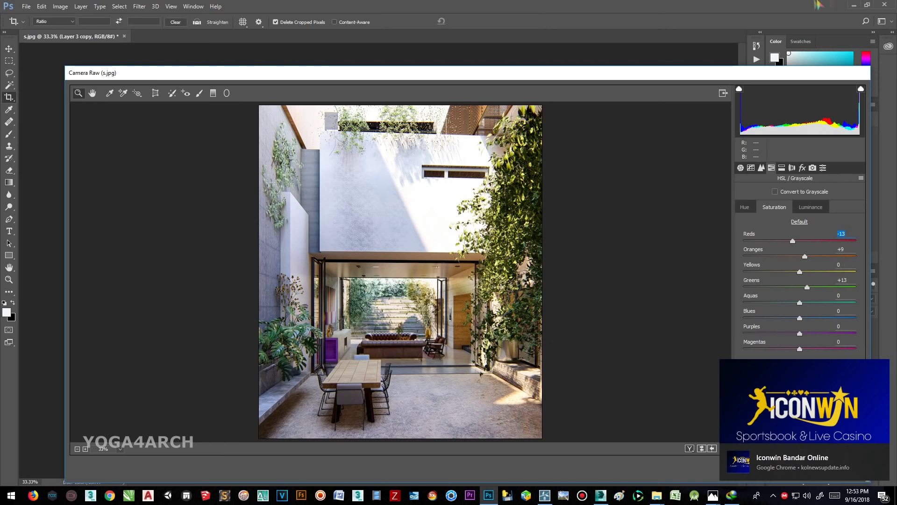
{"action": "left_click_drag", "start_coordinate": [591, 79], "coordinate": [535, 53]}
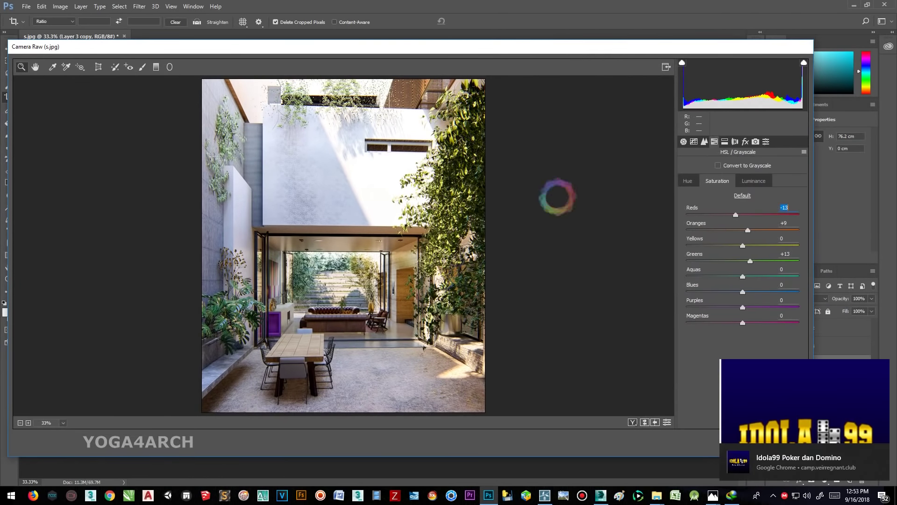
{"action": "mouse_move", "coordinate": [743, 277]}
{"action": "left_mouse_down"}
{"action": "mouse_move", "coordinate": [710, 276]}
{"action": "mouse_move", "coordinate": [728, 276]}
{"action": "left_mouse_up"}
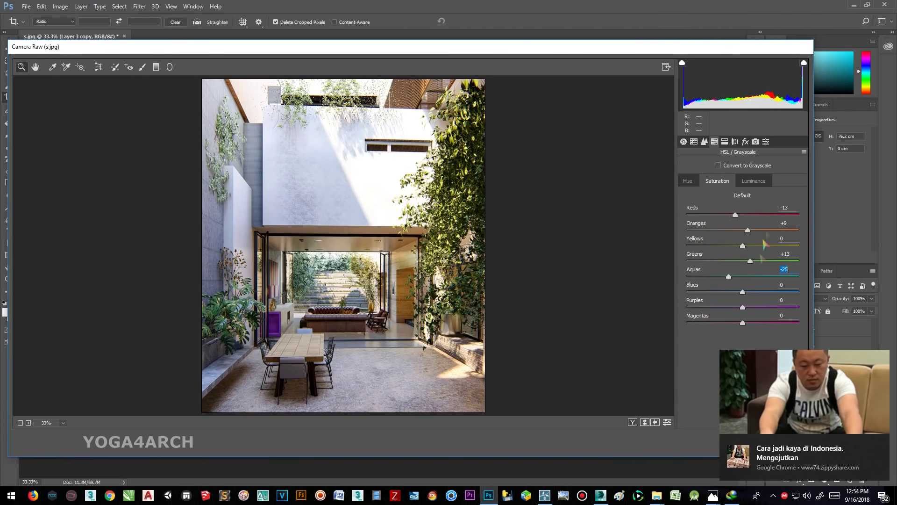
{"action": "mouse_move", "coordinate": [743, 307]}
{"action": "left_mouse_down"}
{"action": "mouse_move", "coordinate": [777, 306]}
{"action": "mouse_move", "coordinate": [709, 309]}
{"action": "left_mouse_up"}
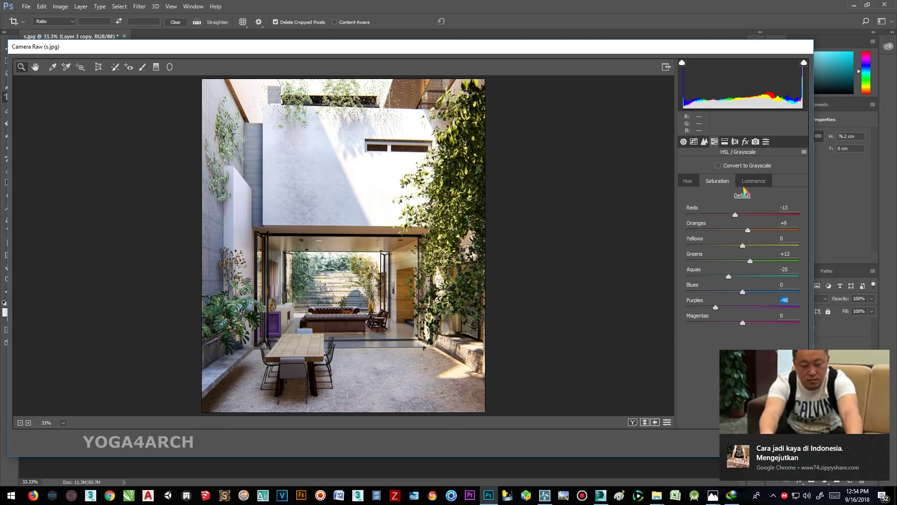
Step: Raise the Reds and Oranges luminance and apply the Camera Raw grade
{"action": "left_click", "coordinate": [744, 184]}
{"action": "mouse_move", "coordinate": [743, 216]}
{"action": "left_mouse_down"}
{"action": "mouse_move", "coordinate": [777, 216]}
{"action": "mouse_move", "coordinate": [645, 216]}
{"action": "mouse_move", "coordinate": [818, 219]}
{"action": "mouse_move", "coordinate": [721, 216]}
{"action": "left_mouse_up"}
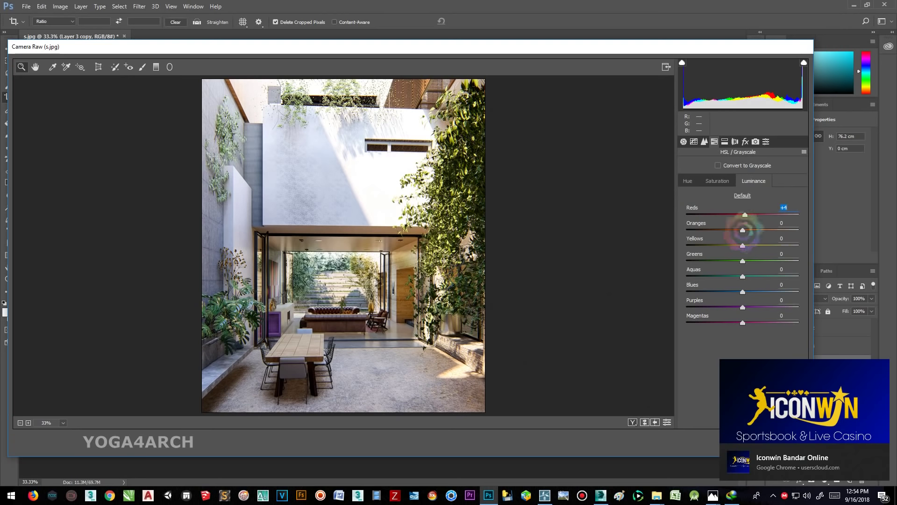
{"action": "left_click_drag", "start_coordinate": [743, 230], "coordinate": [762, 229]}
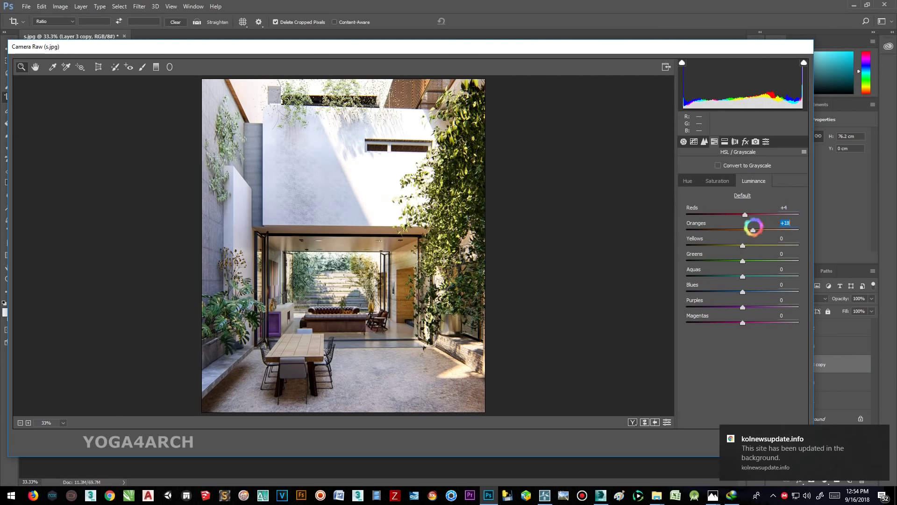
{"action": "left_click", "coordinate": [874, 437]}
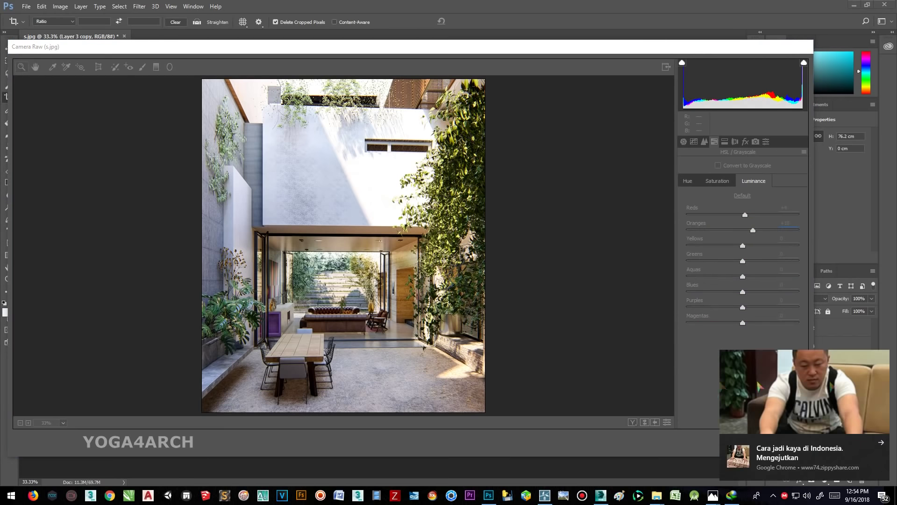
{"action": "left_click", "coordinate": [794, 441]}
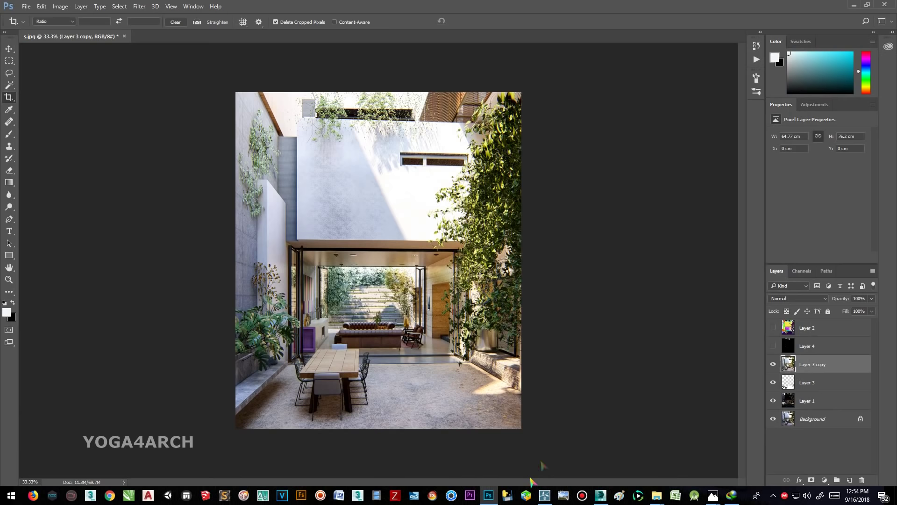
Step: Add a Selective Color layer setting Greens to Magenta +11, Yellow +2, Black +89
{"action": "left_click", "coordinate": [774, 365]}
{"action": "left_click", "coordinate": [775, 366]}
{"action": "left_click", "coordinate": [824, 480]}
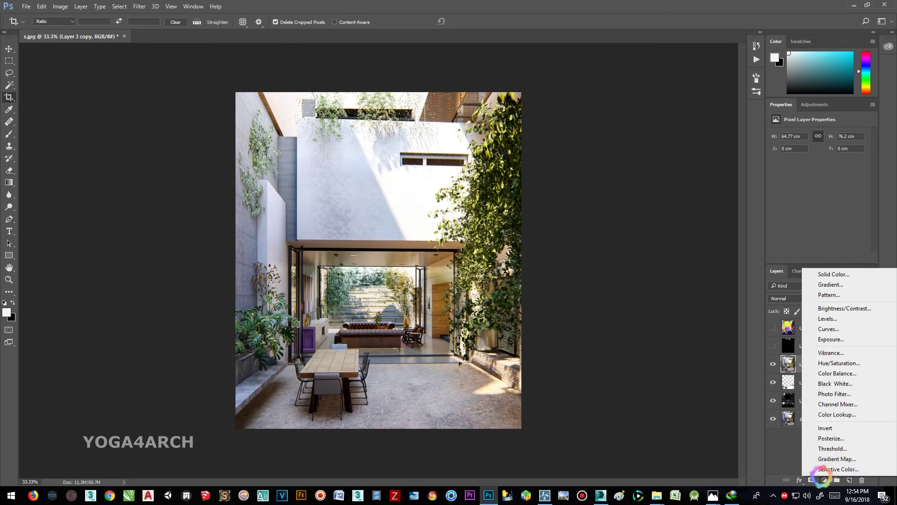
{"action": "left_click", "coordinate": [822, 145]}
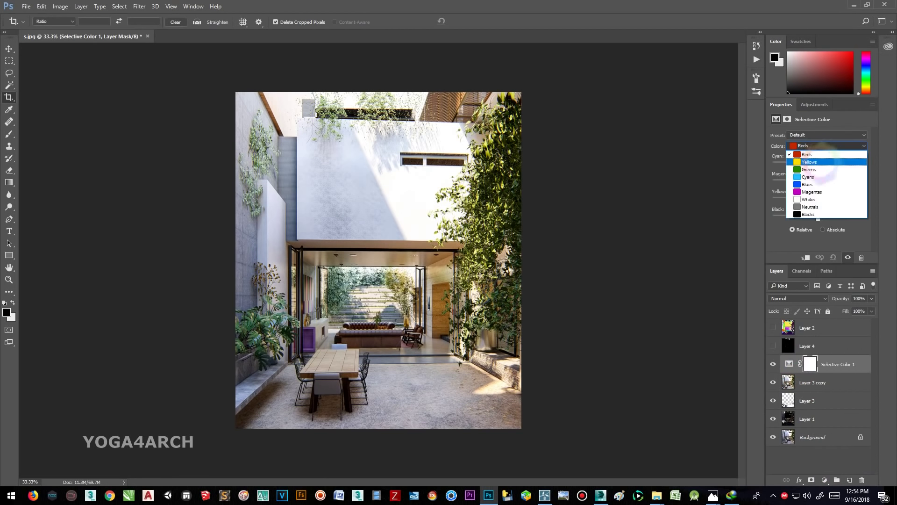
{"action": "left_click", "coordinate": [813, 168]}
{"action": "left_click_drag", "start_coordinate": [818, 183], "coordinate": [778, 182]}
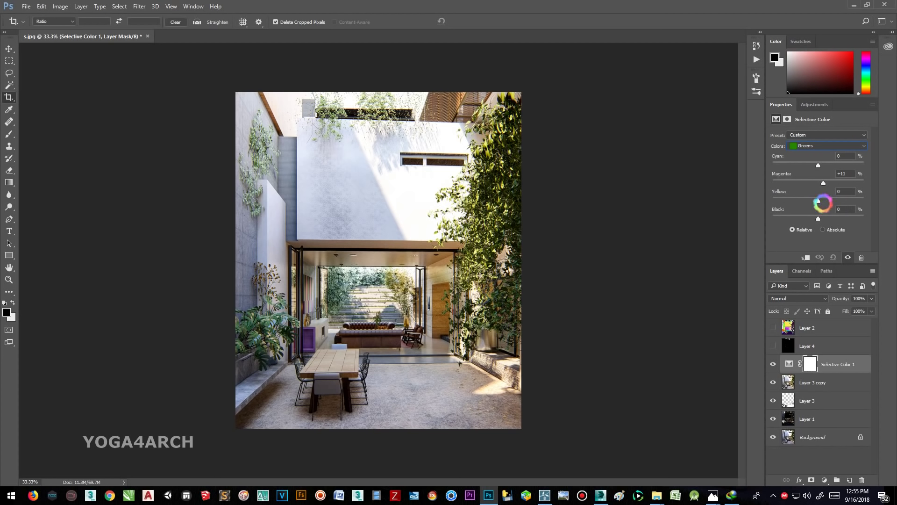
{"action": "left_click_drag", "start_coordinate": [818, 165], "coordinate": [793, 165]}
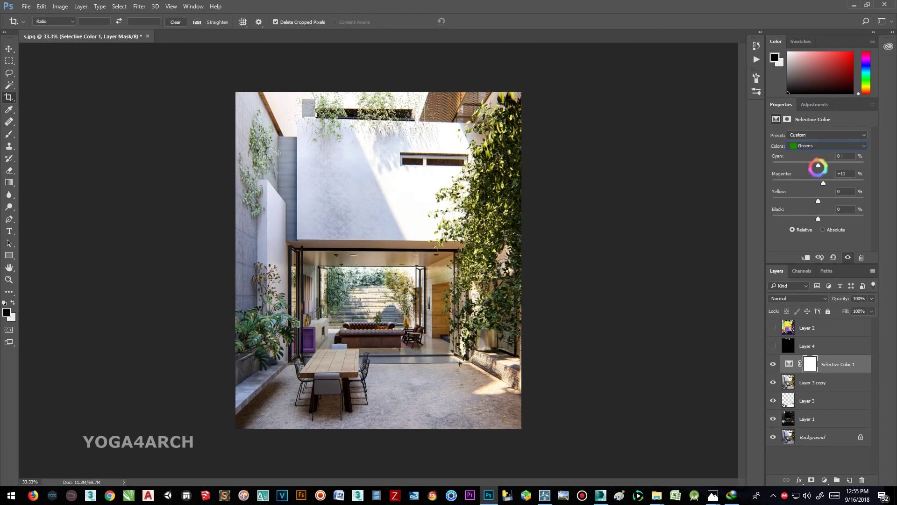
{"action": "left_click_drag", "start_coordinate": [819, 200], "coordinate": [777, 201]}
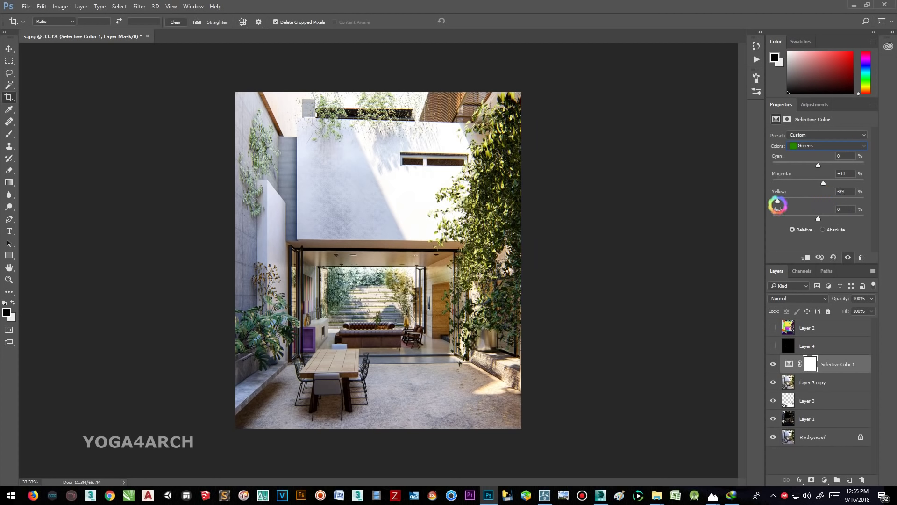
{"action": "mouse_move", "coordinate": [840, 201]}
{"action": "left_mouse_down"}
{"action": "mouse_move", "coordinate": [759, 216]}
{"action": "mouse_move", "coordinate": [818, 218]}
{"action": "left_mouse_up"}
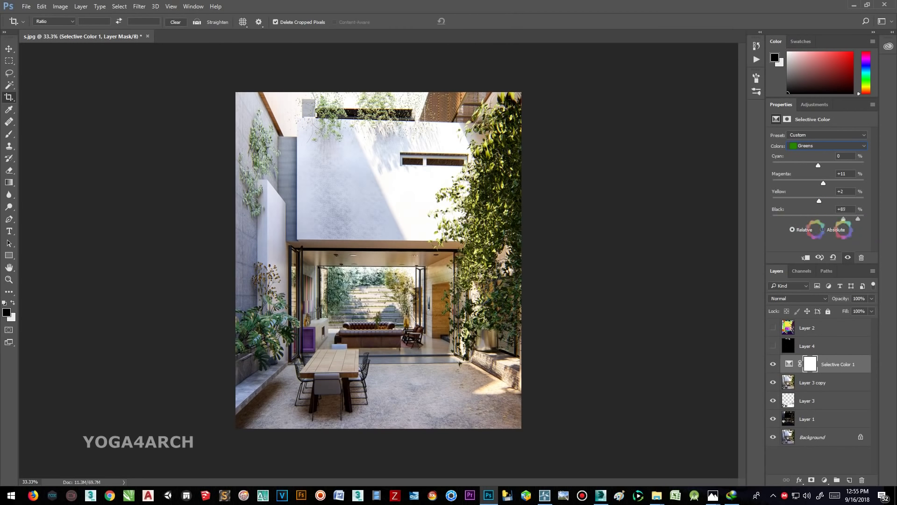
{"action": "left_click", "coordinate": [823, 383]}
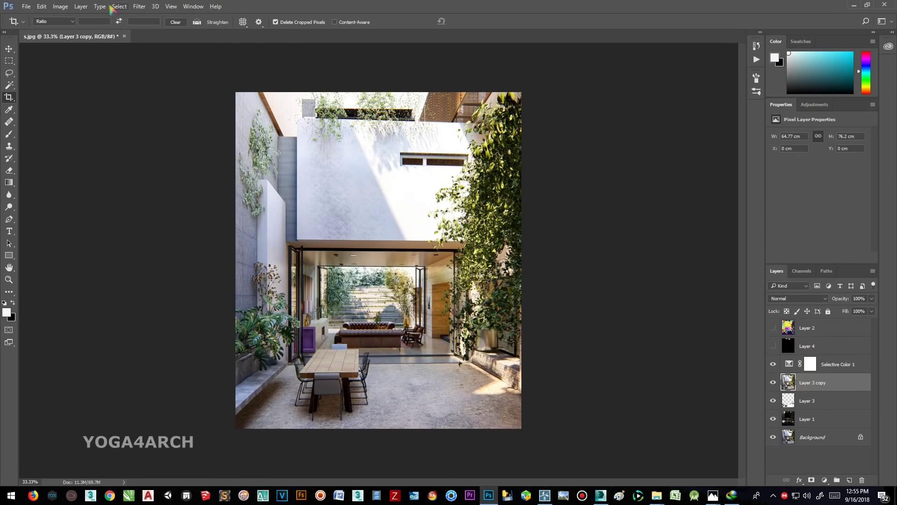
Step: Set Camera Raw sharpening Amount to 20 on Layer 3 copy
{"action": "left_click", "coordinate": [139, 6]}
{"action": "left_click", "coordinate": [186, 59]}
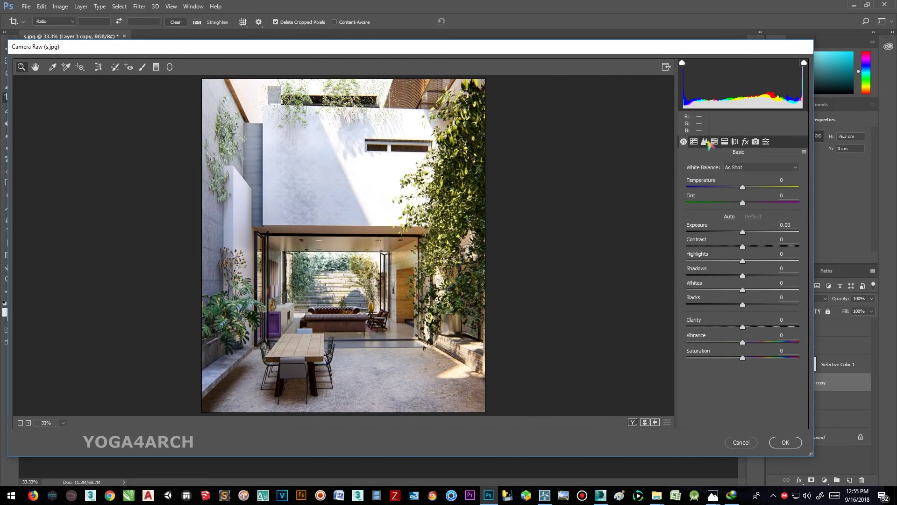
{"action": "left_click", "coordinate": [704, 141]}
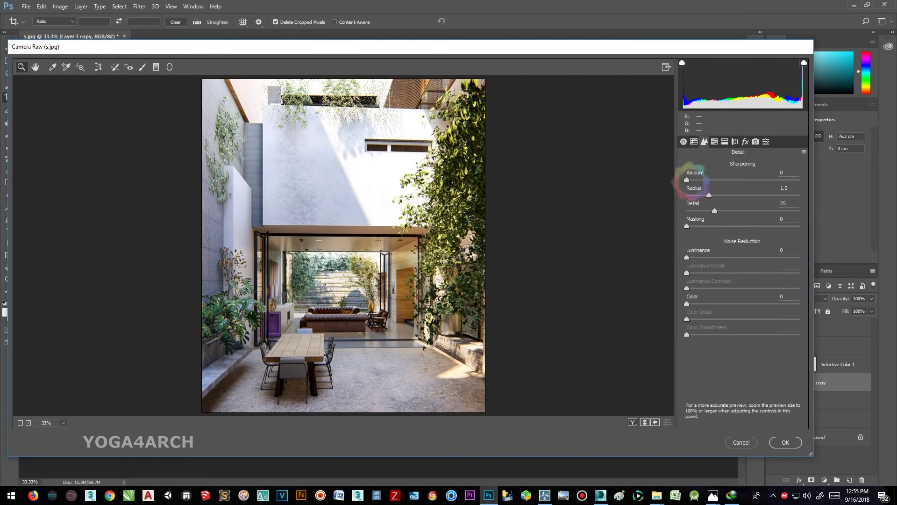
{"action": "left_click_drag", "start_coordinate": [687, 179], "coordinate": [700, 180]}
{"action": "key", "text": "shift+Down"}
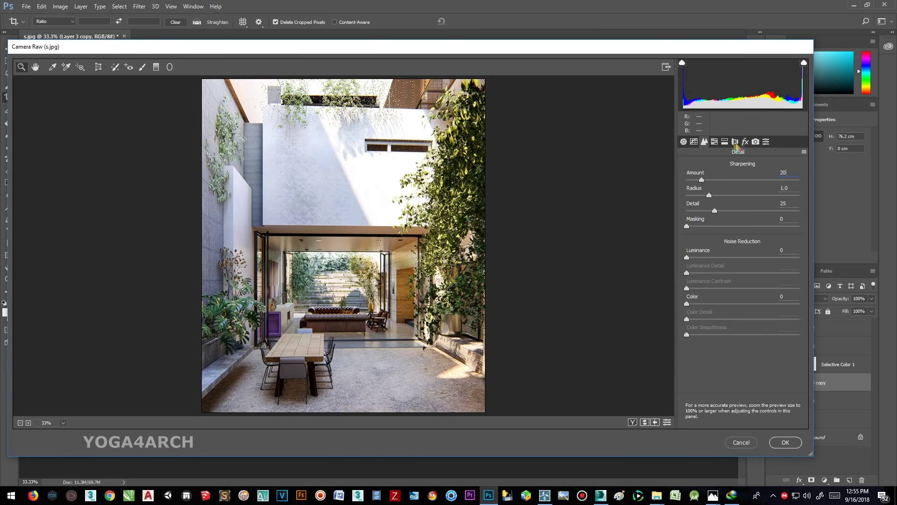
Step: Add a post-crop vignette with Amount -25 and Midpoint 55, and apply it
{"action": "left_click", "coordinate": [735, 141]}
{"action": "left_click_drag", "start_coordinate": [743, 296], "coordinate": [795, 317]}
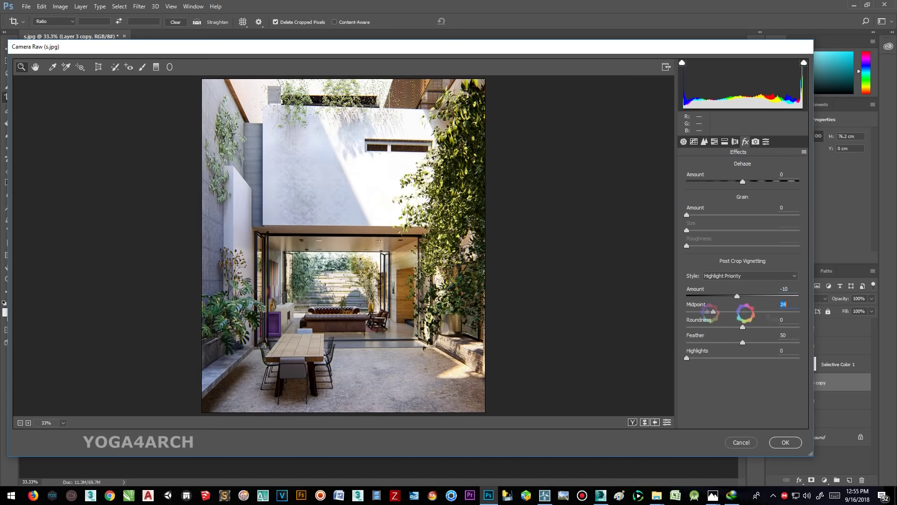
{"action": "left_click_drag", "start_coordinate": [781, 319], "coordinate": [733, 296]}
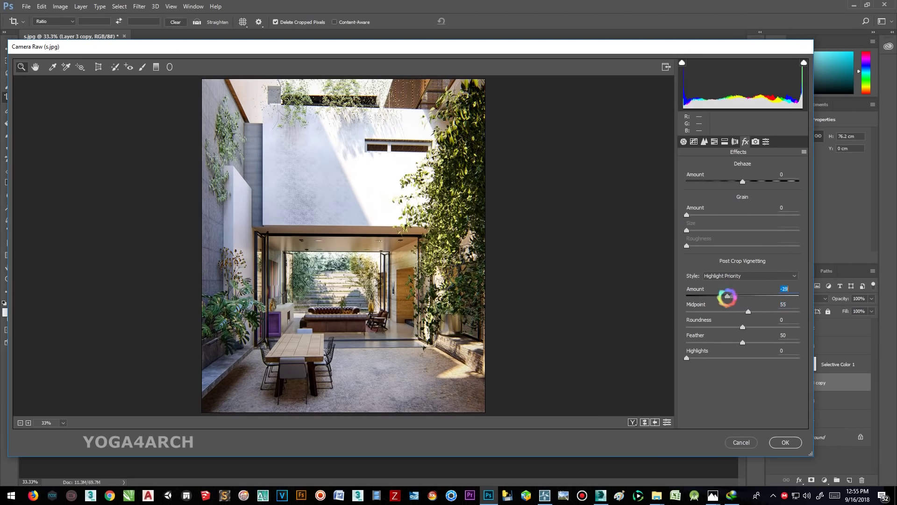
{"action": "left_click", "coordinate": [783, 442]}
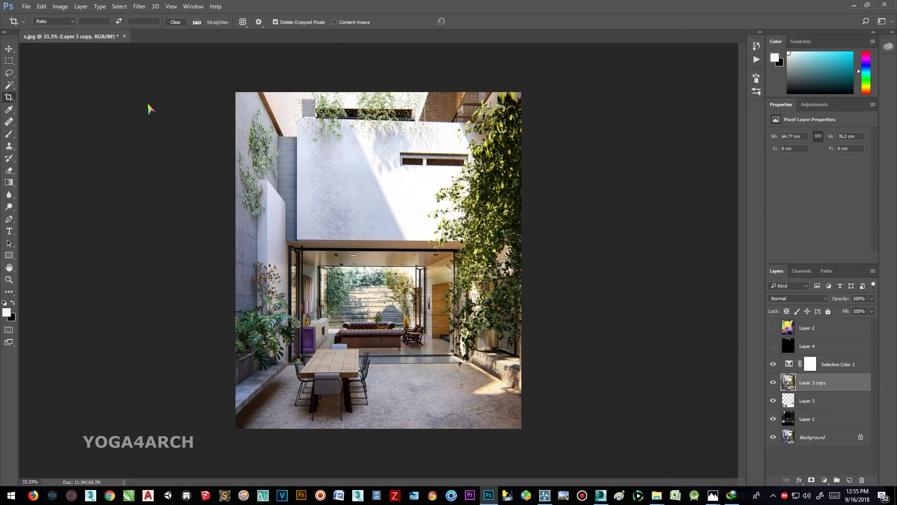
{"action": "left_click", "coordinate": [26, 7]}
Step: Save a copy as JPEG named '5' in FN HOUSE at quality 10
{"action": "left_click", "coordinate": [42, 115]}
{"action": "left_click", "coordinate": [140, 387]}
{"action": "left_click", "coordinate": [93, 294]}
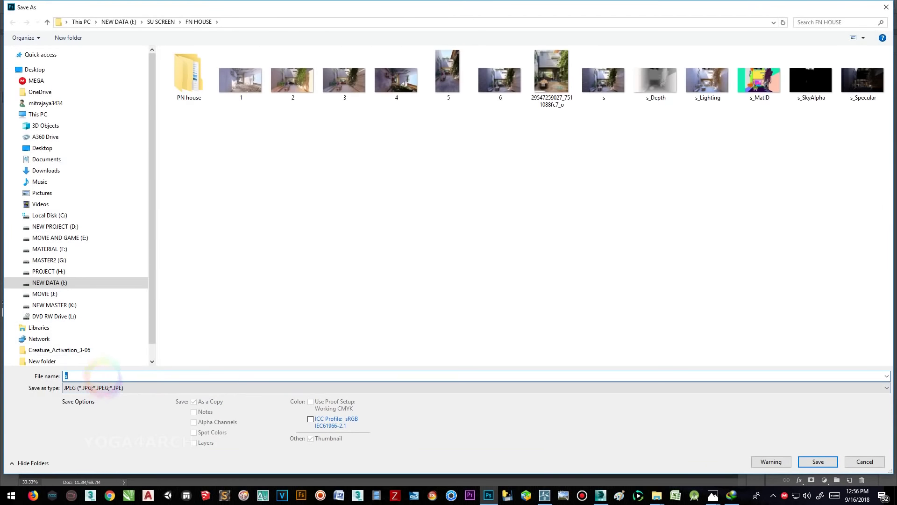
{"action": "type", "text": "5 FINAL"}
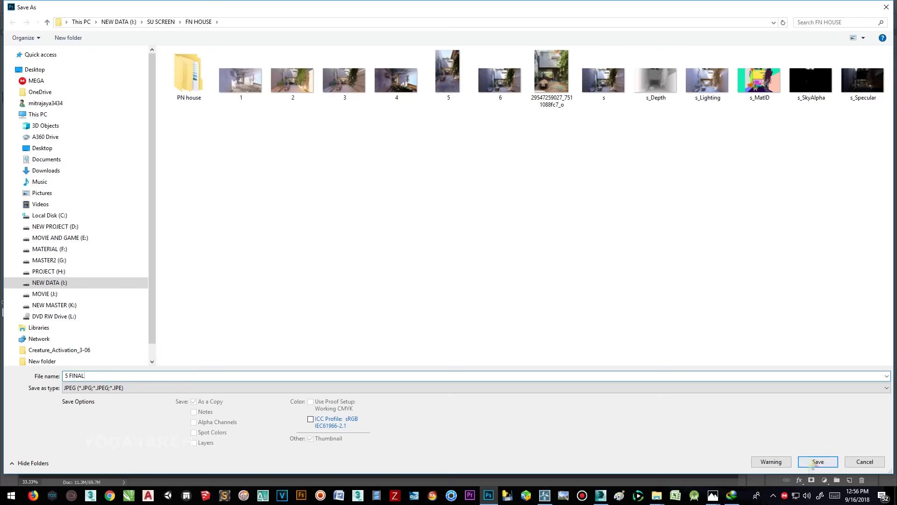
{"action": "left_click", "coordinate": [818, 462]}
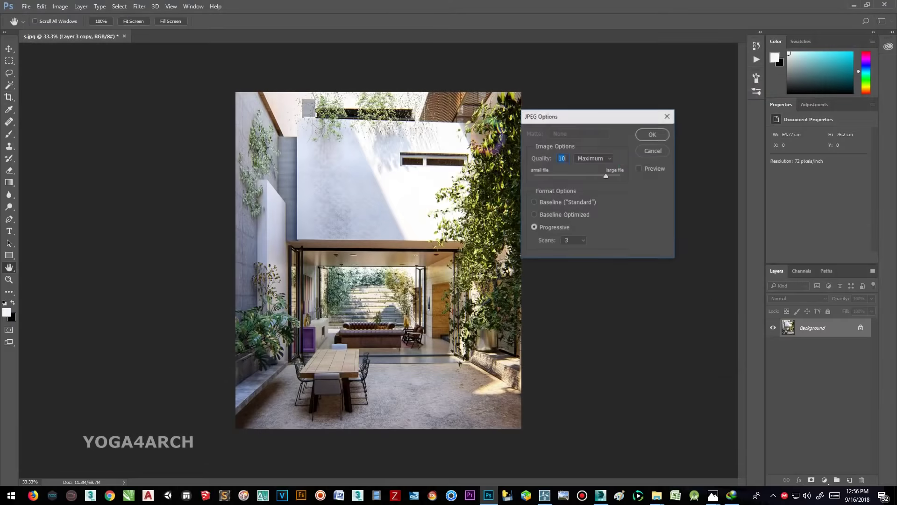
{"action": "left_click", "coordinate": [652, 134]}
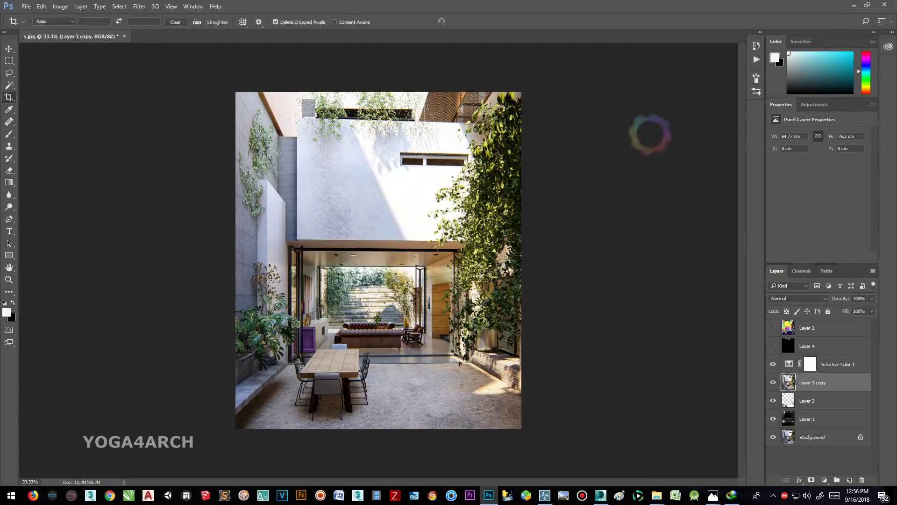
{"action": "key", "text": "c"}
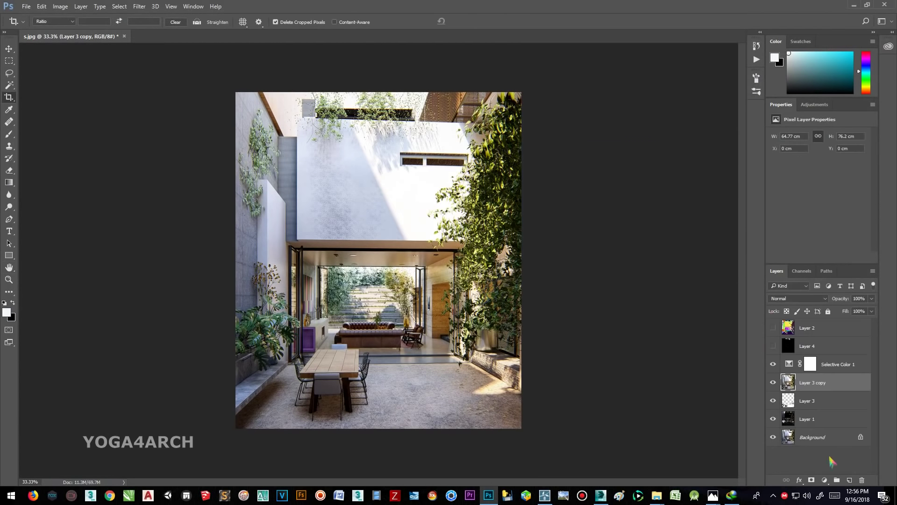